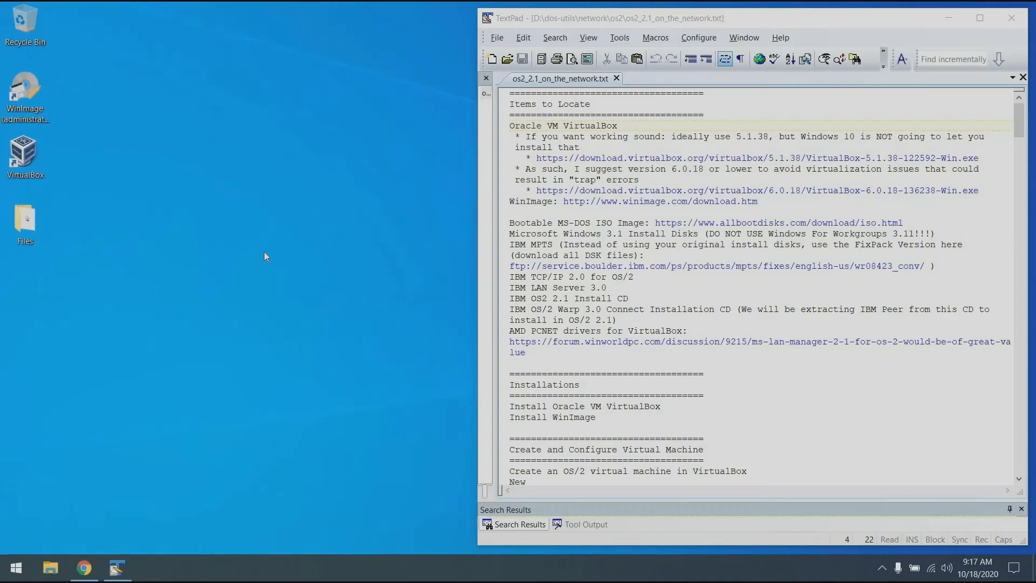
# Switch to Chrome and look through the os2_2.1_on_the_network.txt instructions on GitHub, then return to the local copy in TextPad.
pyautogui.click(81, 573)
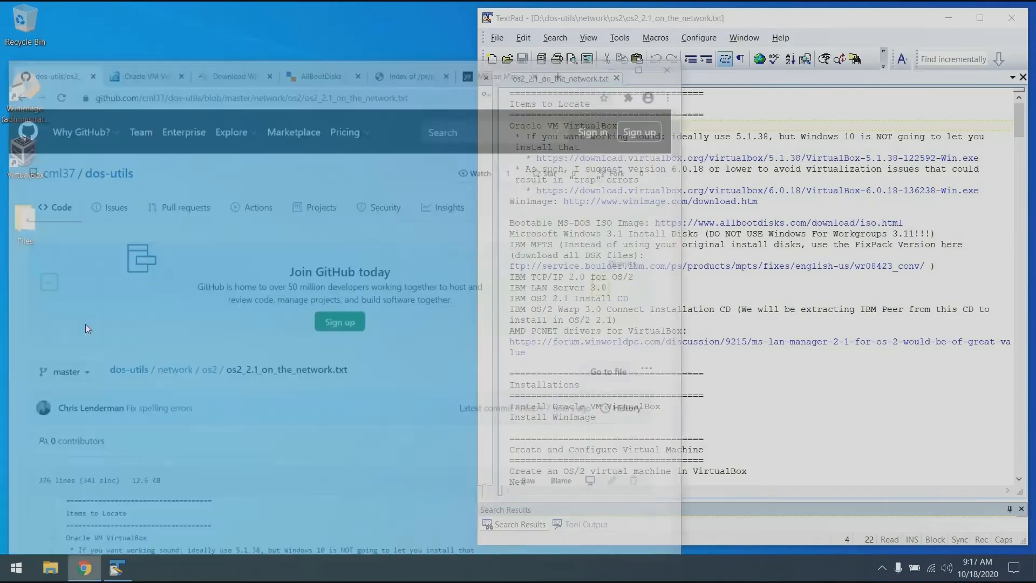
pyautogui.scroll(-19, 116, 279)
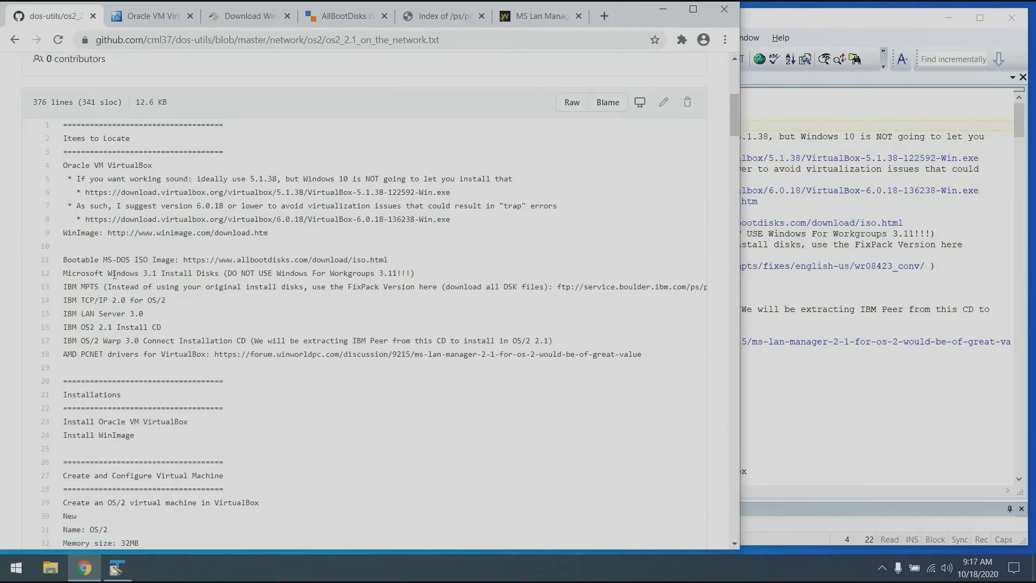
pyautogui.scroll(-20, 114, 275)
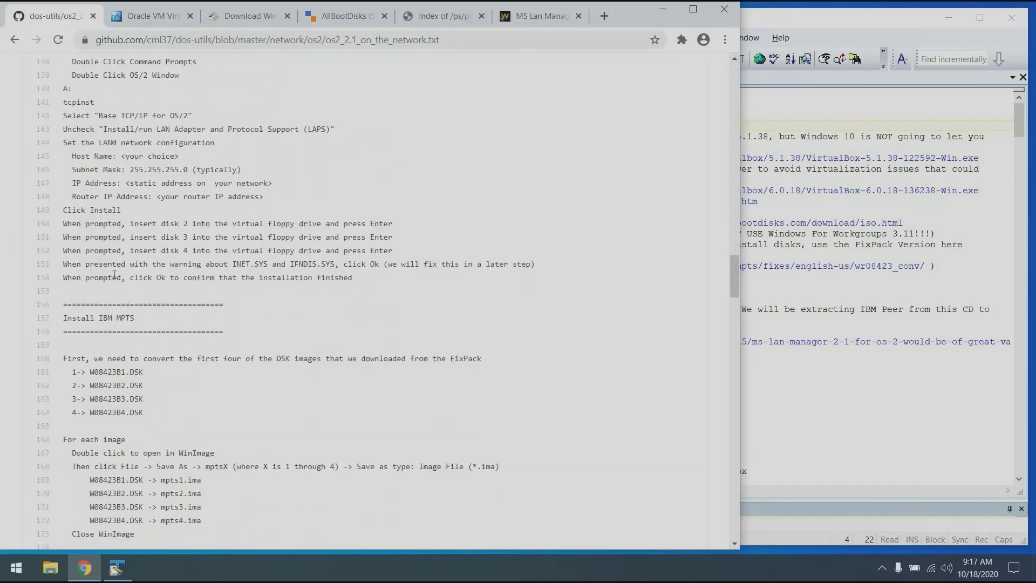
pyautogui.click(704, 115)
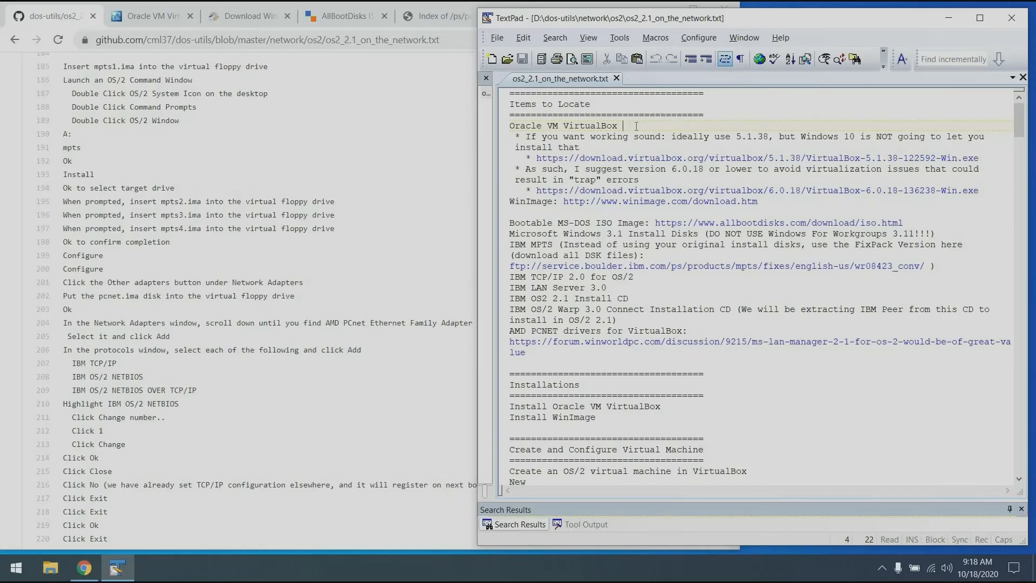
# Review the VirtualBox 5.1.38 and 6.0.18 recommendations and download links in the Items to Locate section.
pyautogui.click(598, 147)
pyautogui.tripleClick(570, 162)
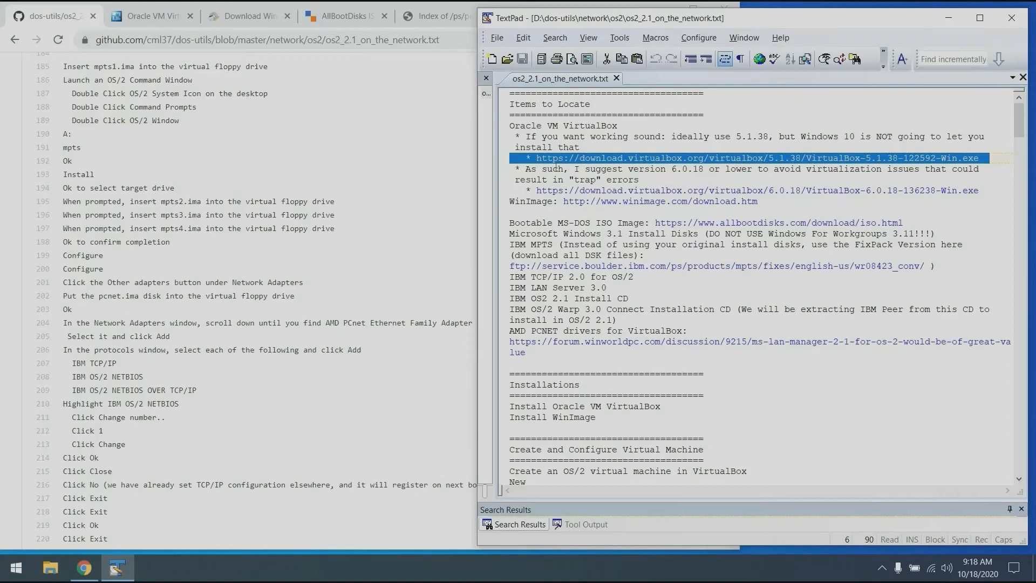
pyautogui.tripleClick(557, 169)
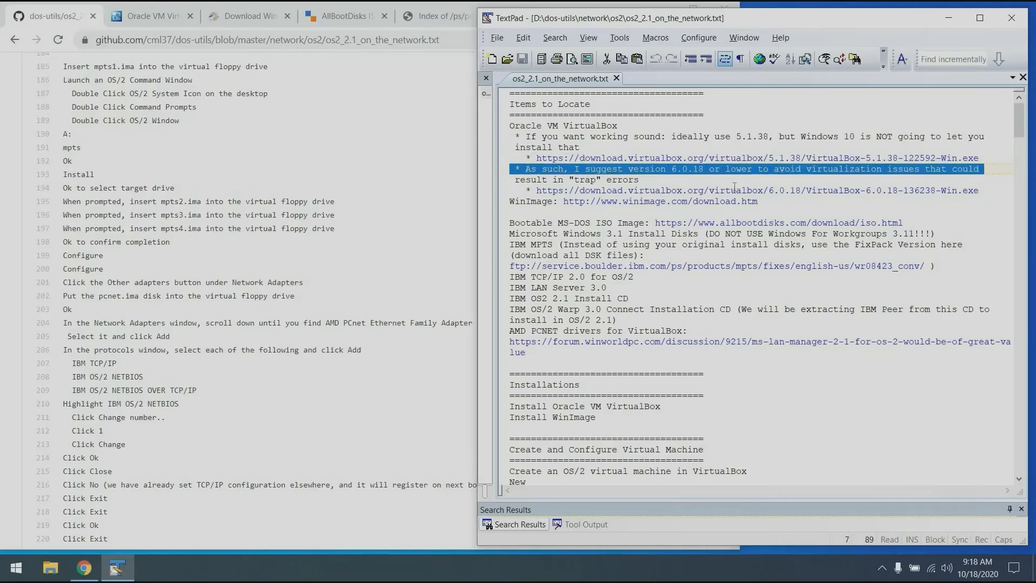
pyautogui.tripleClick(736, 192)
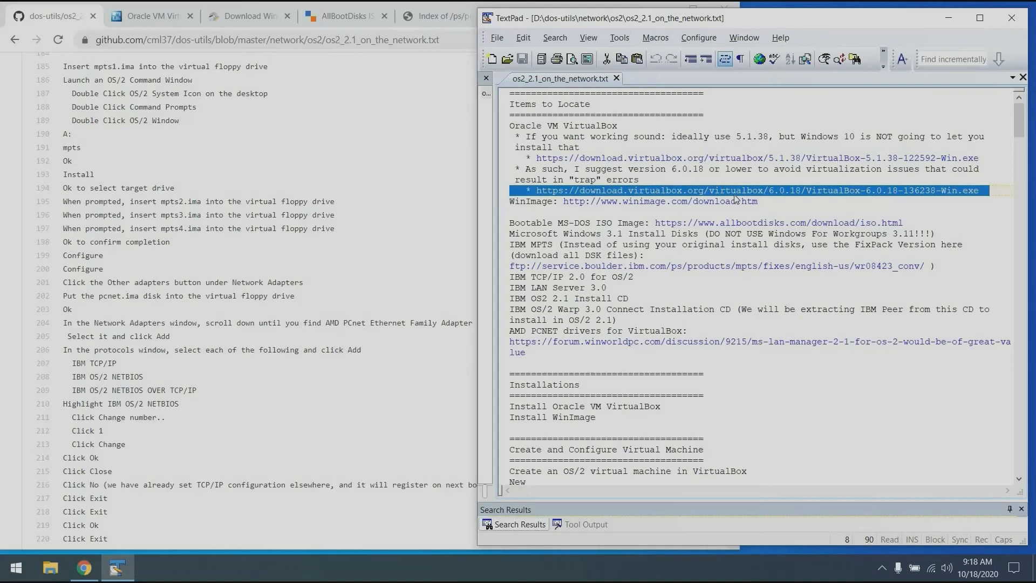
# On the VirtualBox website in Chrome, find the 6.0.18 Windows hosts package among the older 6.0 builds.
pyautogui.click(156, 17)
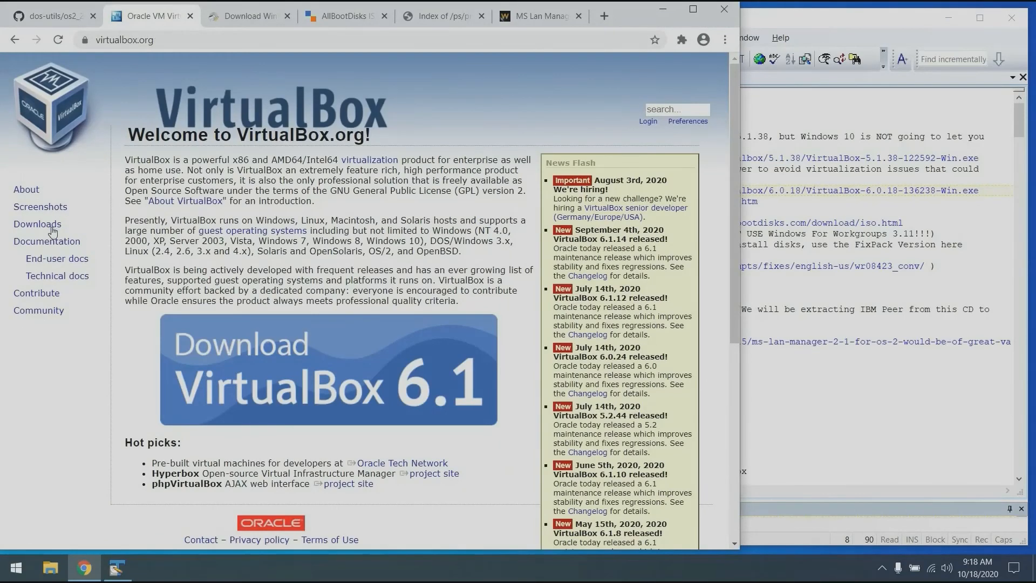
pyautogui.click(38, 224)
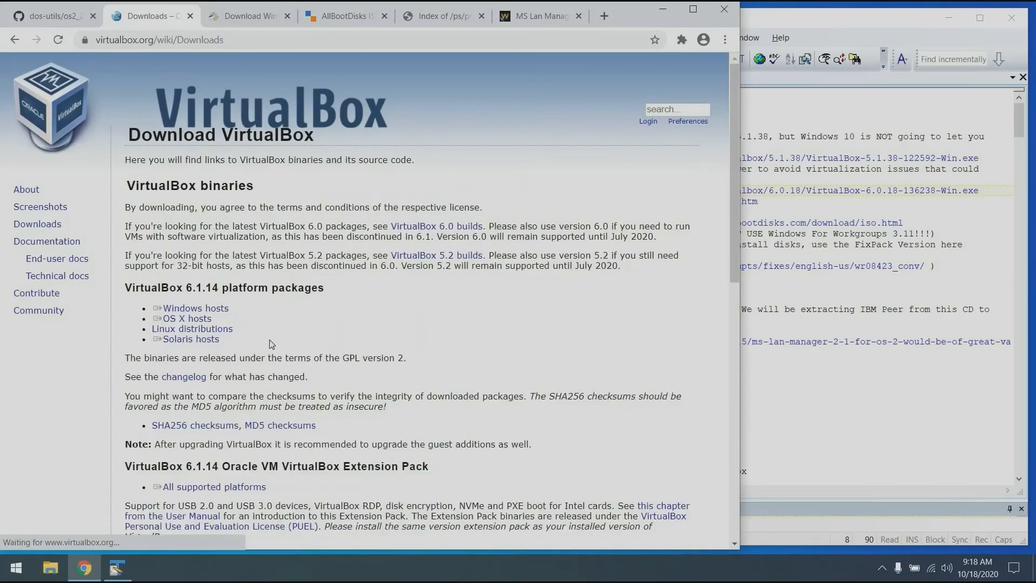
pyautogui.scroll(-8, 271, 344)
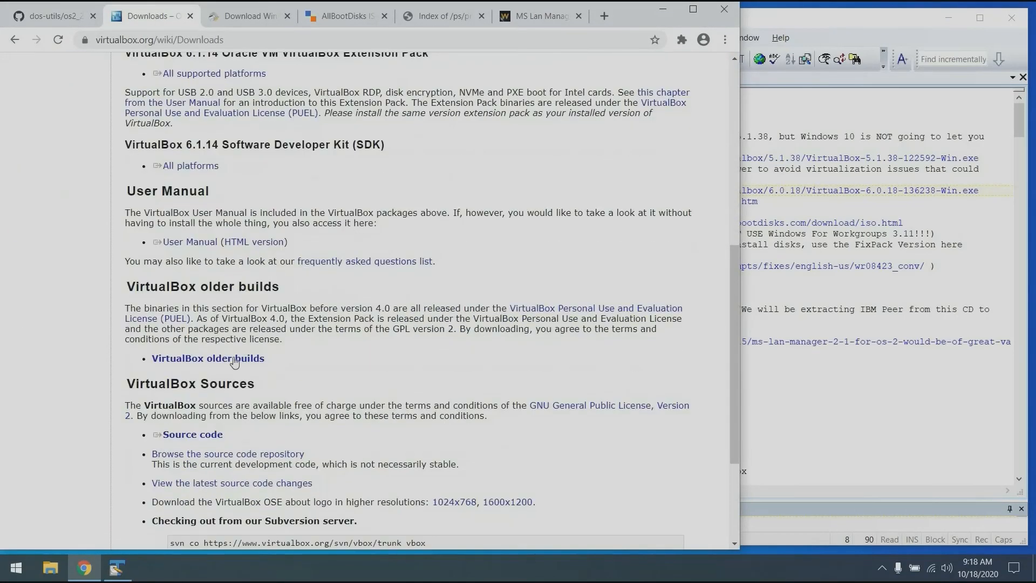
pyautogui.click(235, 360)
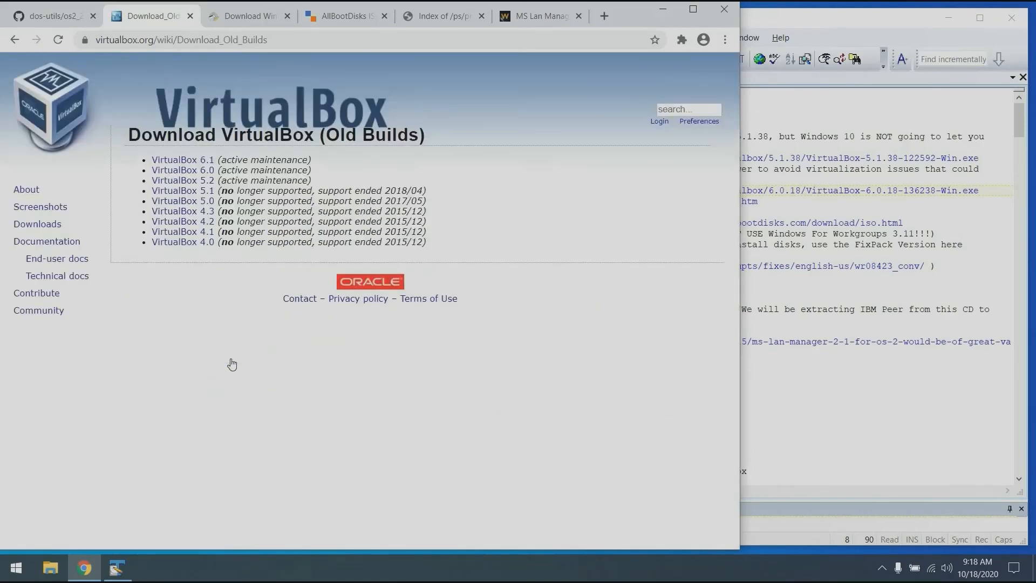
pyautogui.click(195, 162)
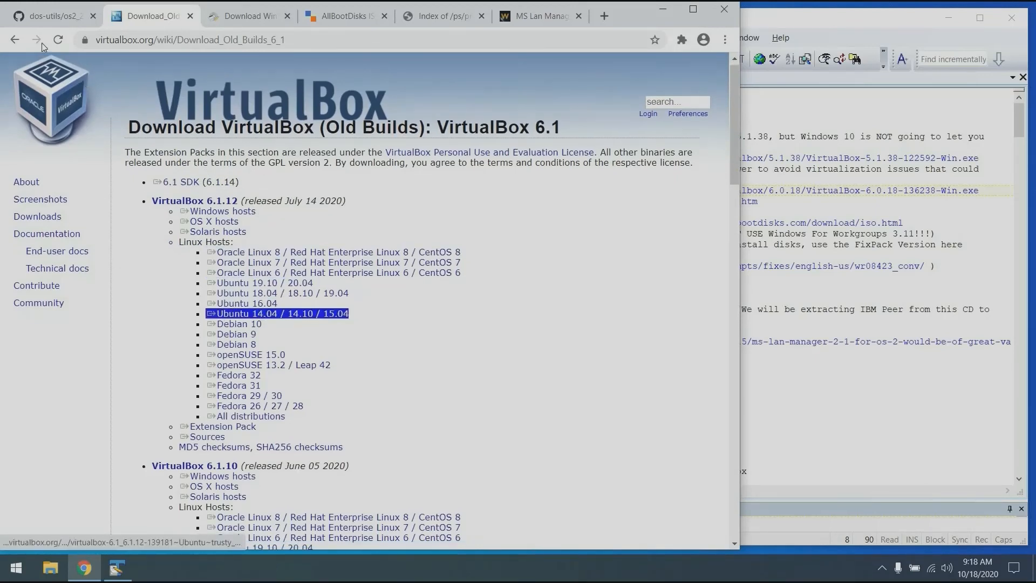
pyautogui.click(15, 40)
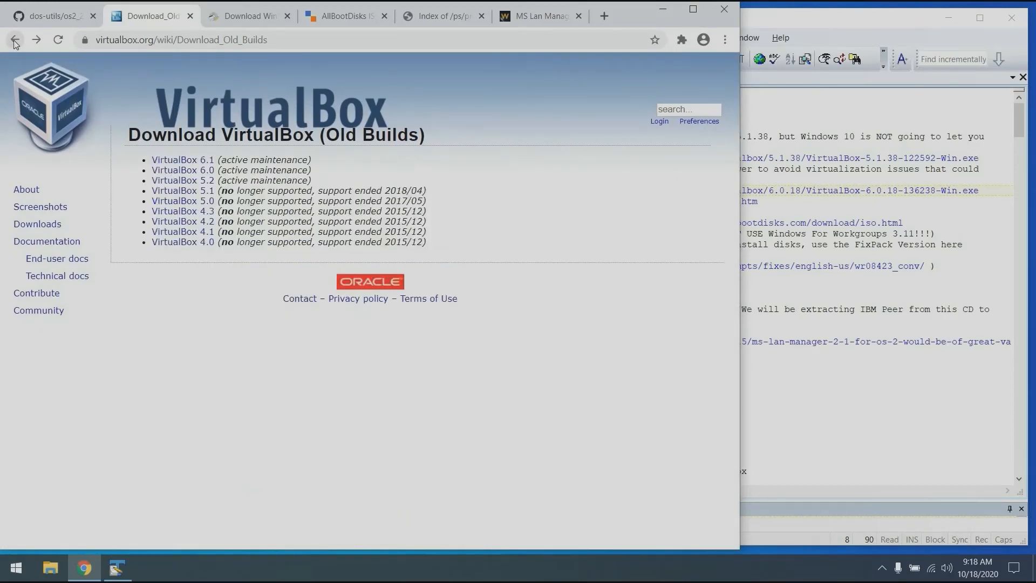
pyautogui.click(178, 171)
pyautogui.scroll(-1, 178, 171)
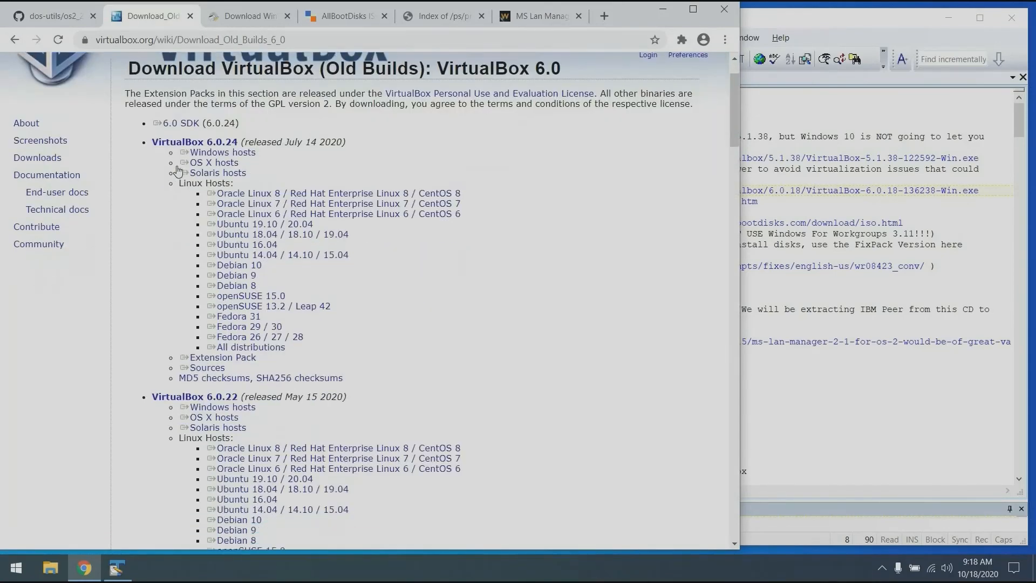
pyautogui.scroll(-10, 178, 172)
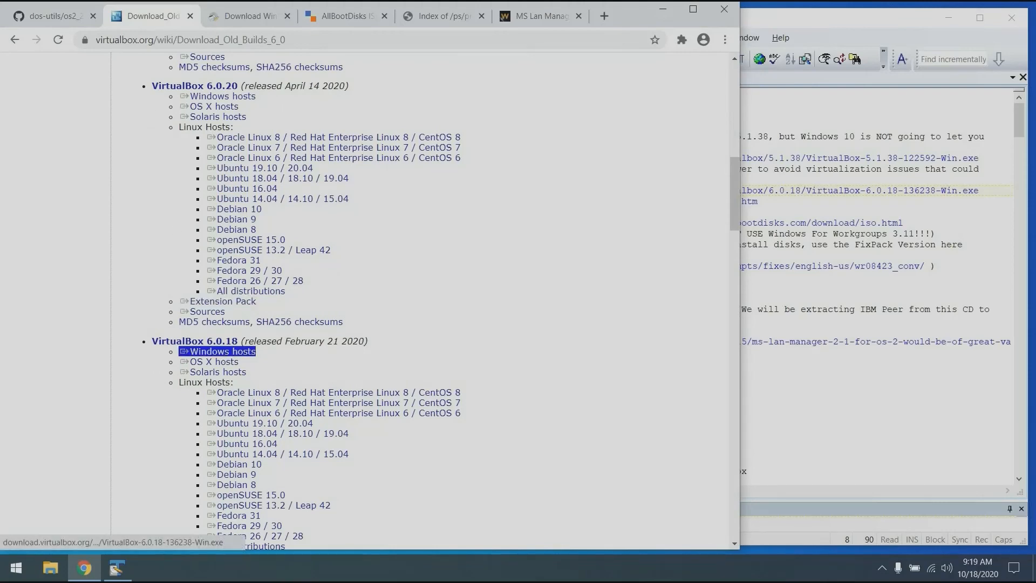
# Close the VirtualBox, GitHub and WinImage pages in the browser.
pyautogui.click(190, 16)
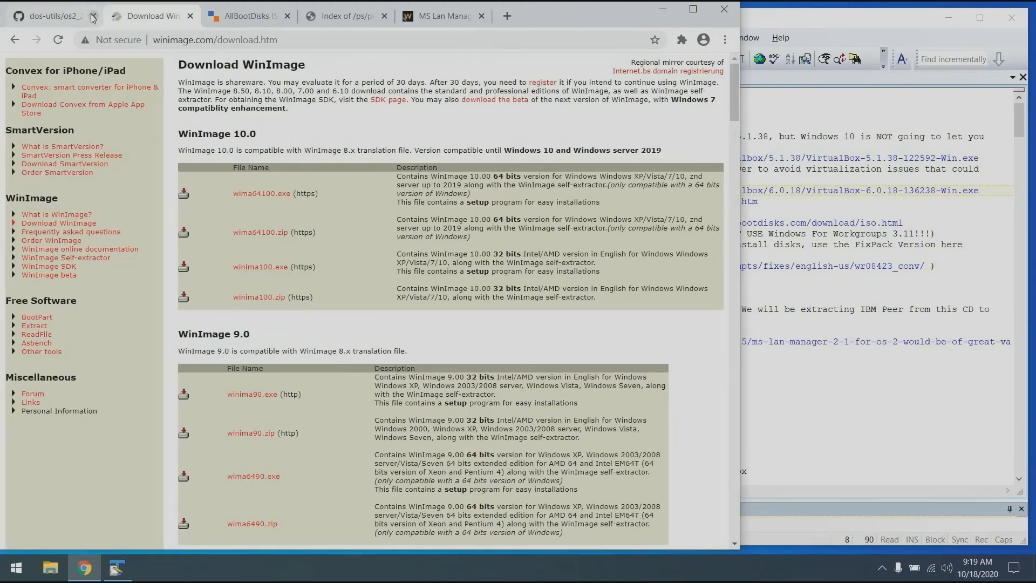
pyautogui.click(93, 17)
pyautogui.click(742, 180)
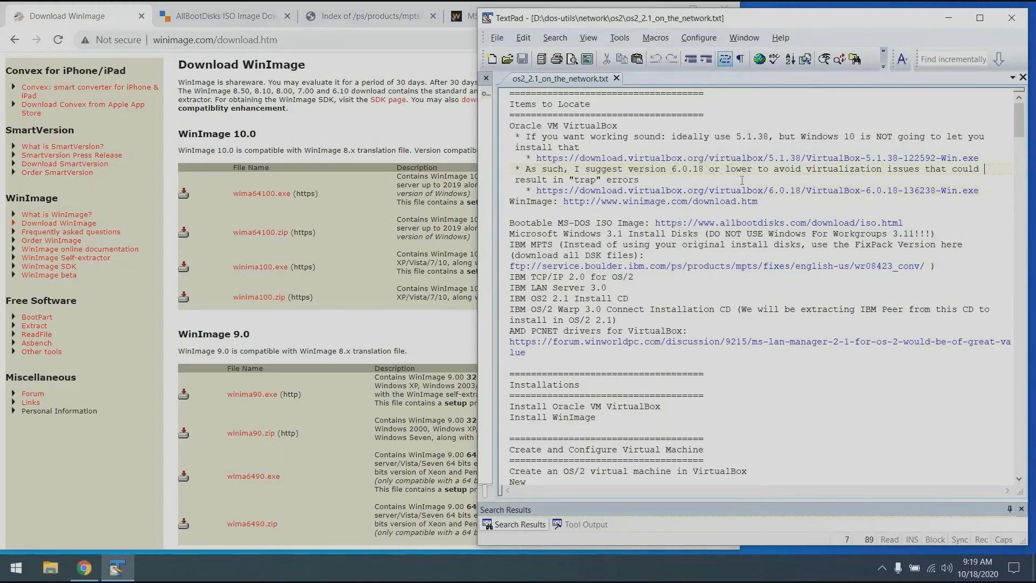
pyautogui.click(247, 126)
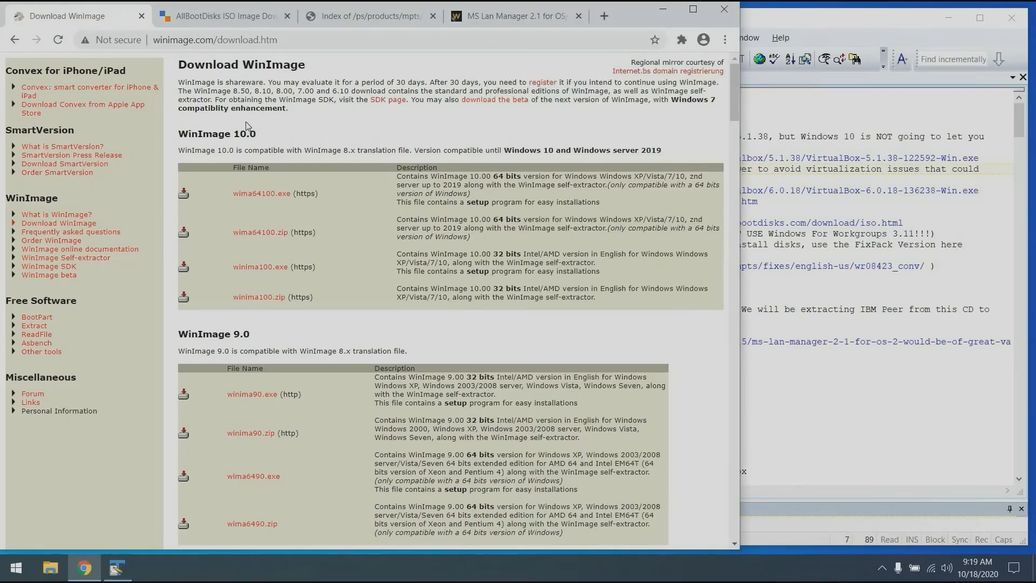
pyautogui.click(142, 16)
# Compare the items list with the AllBootDisks ISO downloads page, examining the DOS6.22_bootdisk.iso entry.
pyautogui.click(912, 126)
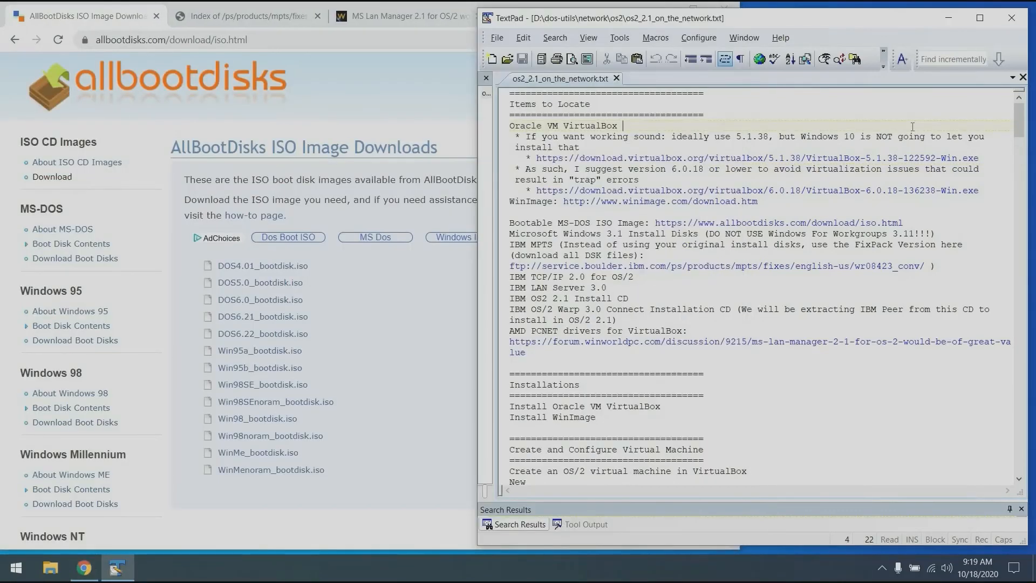
pyautogui.click(353, 77)
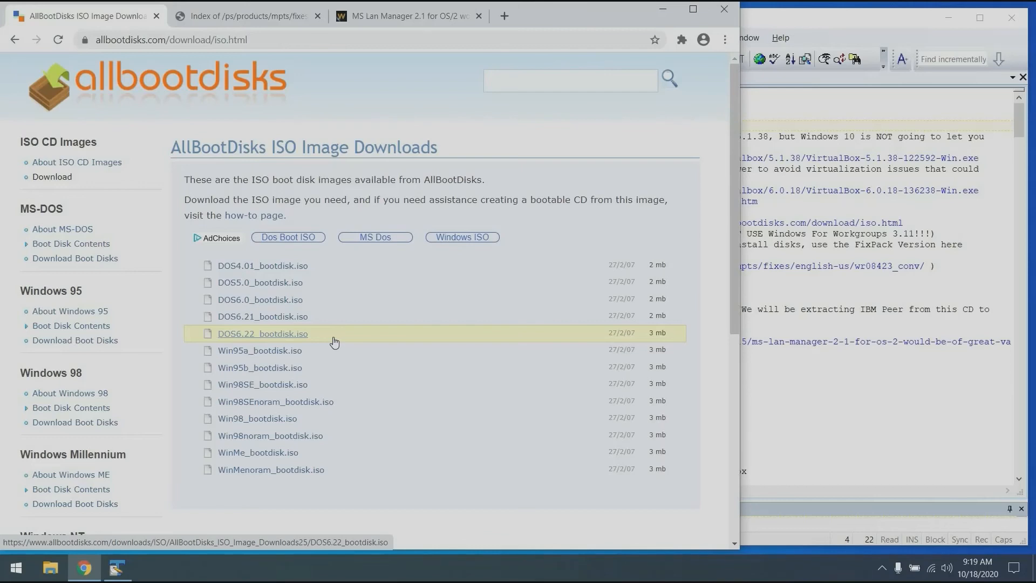
pyautogui.click(769, 202)
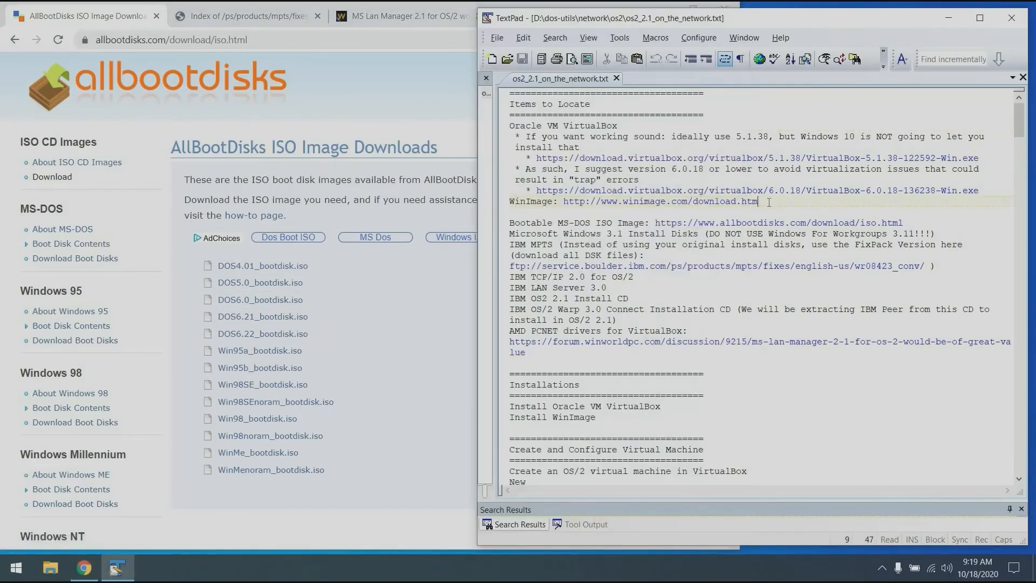
# Review the Windows 3.1 and IBM MPTS entries in the notes and examine the MPTS FixPack DSK files on IBM's FTP page.
pyautogui.doubleClick(637, 236)
pyautogui.click(637, 235)
pyautogui.tripleClick(638, 235)
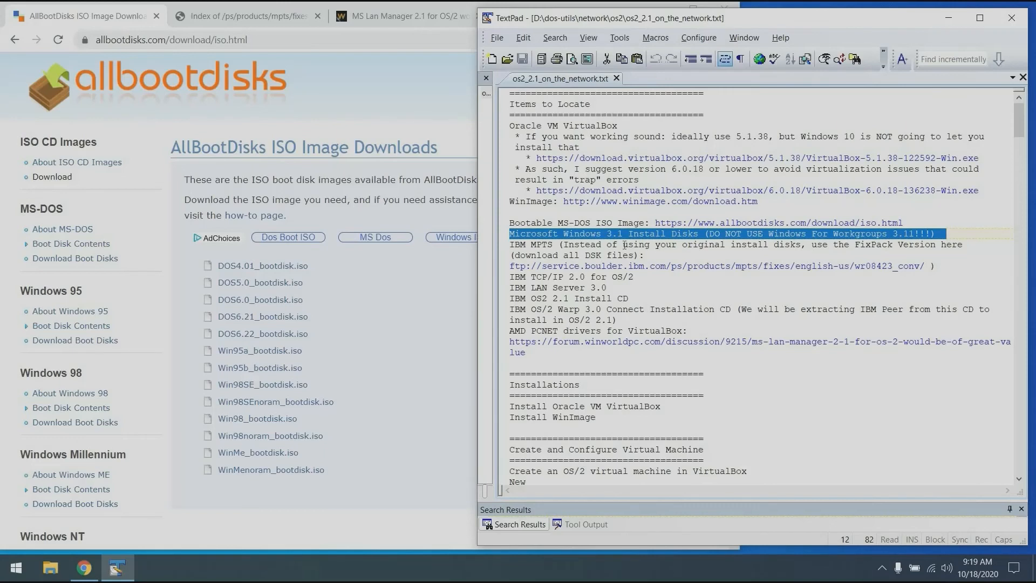
pyautogui.tripleClick(624, 244)
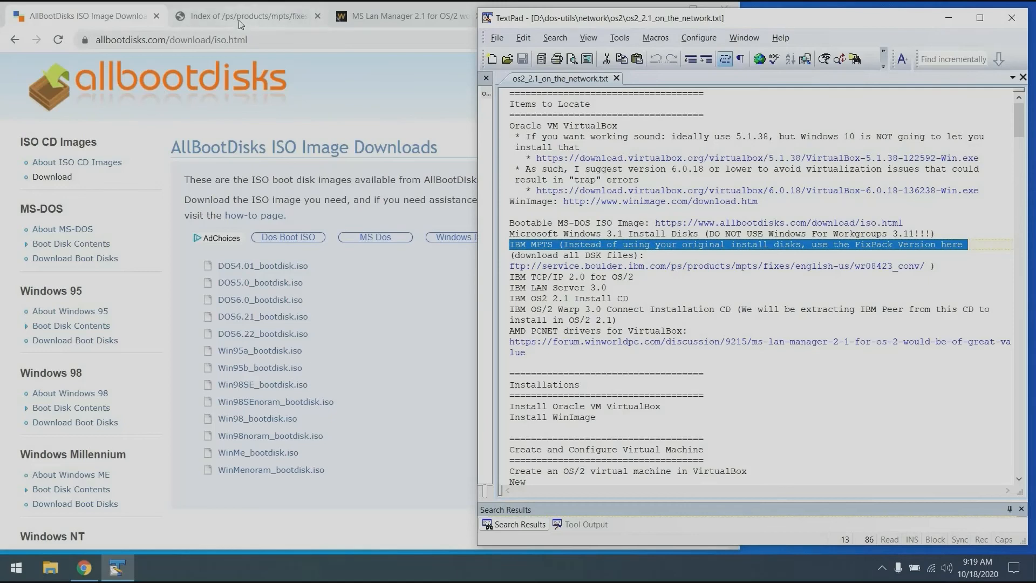
pyautogui.click(253, 14)
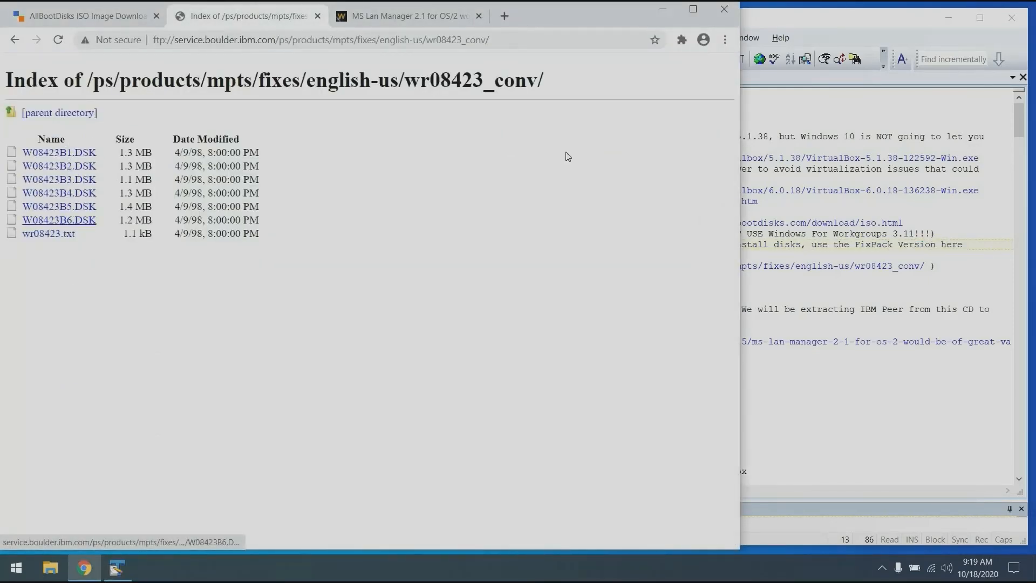
pyautogui.click(761, 212)
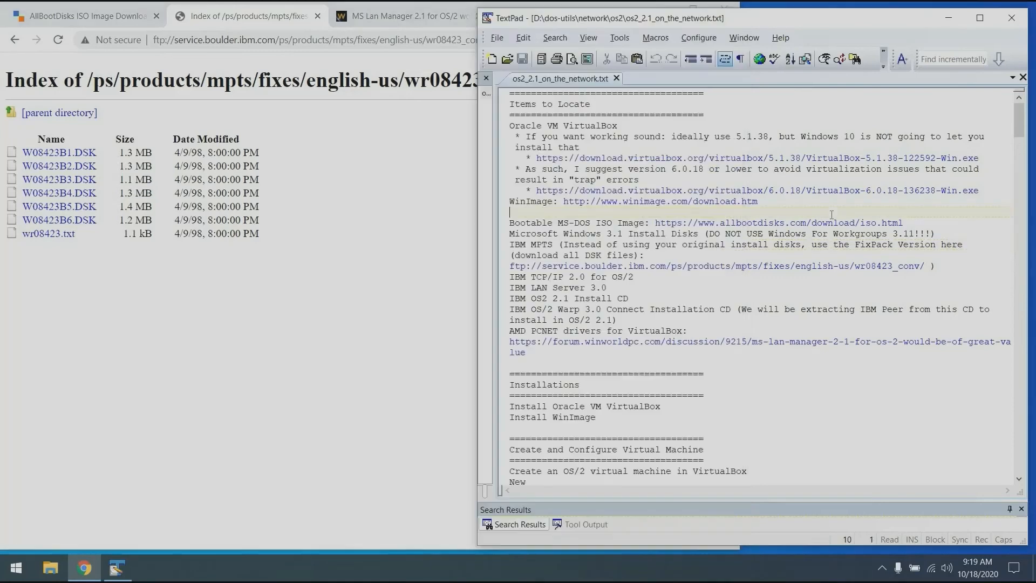
# Review the remaining IBM software entries in the notes and the WinWorld forum page for the AMD PCNET drivers.
pyautogui.click(652, 287)
pyautogui.click(637, 276)
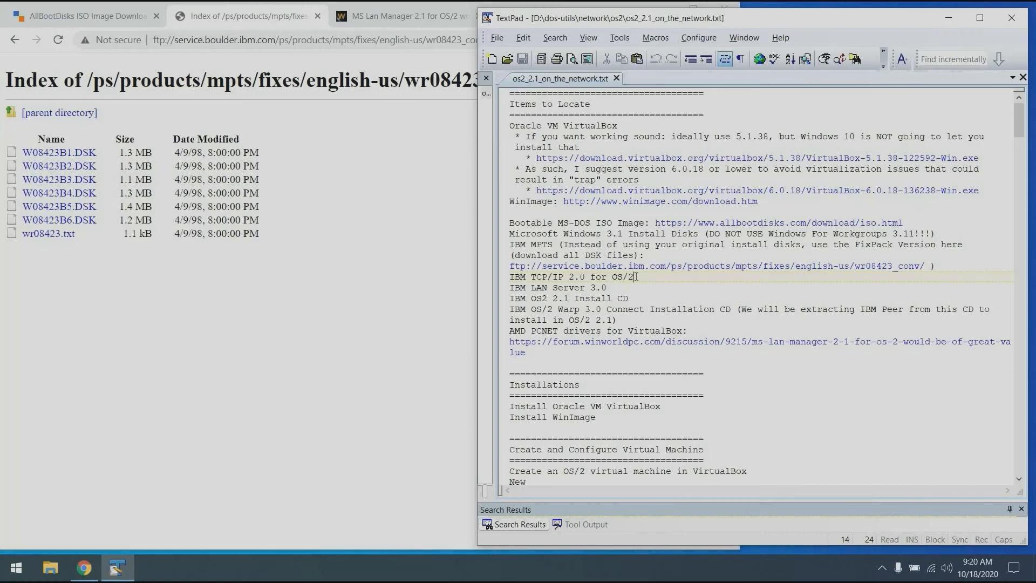
pyautogui.click(621, 289)
pyautogui.press('Right')
pyautogui.click(419, 16)
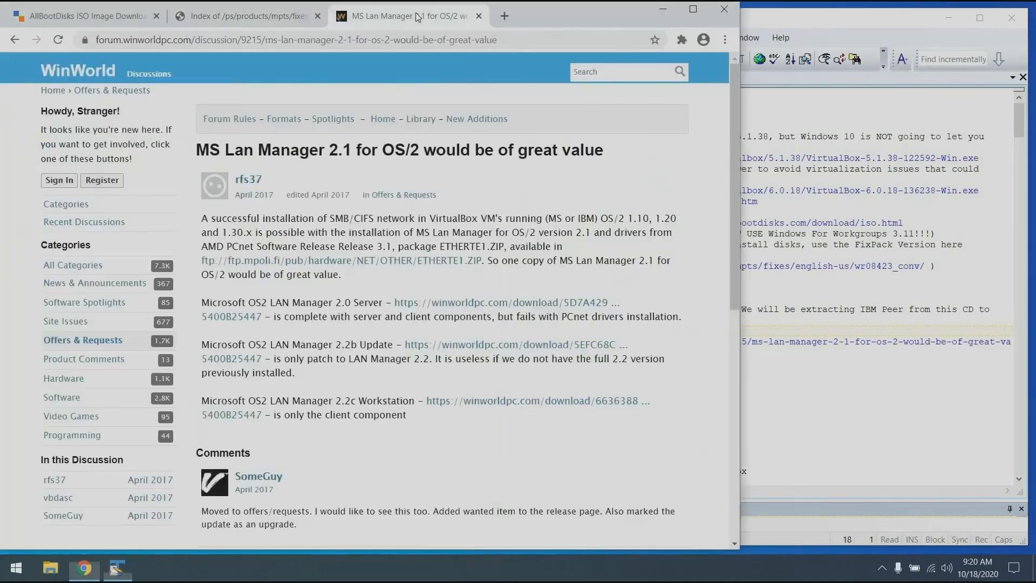
pyautogui.click(744, 276)
pyautogui.click(601, 366)
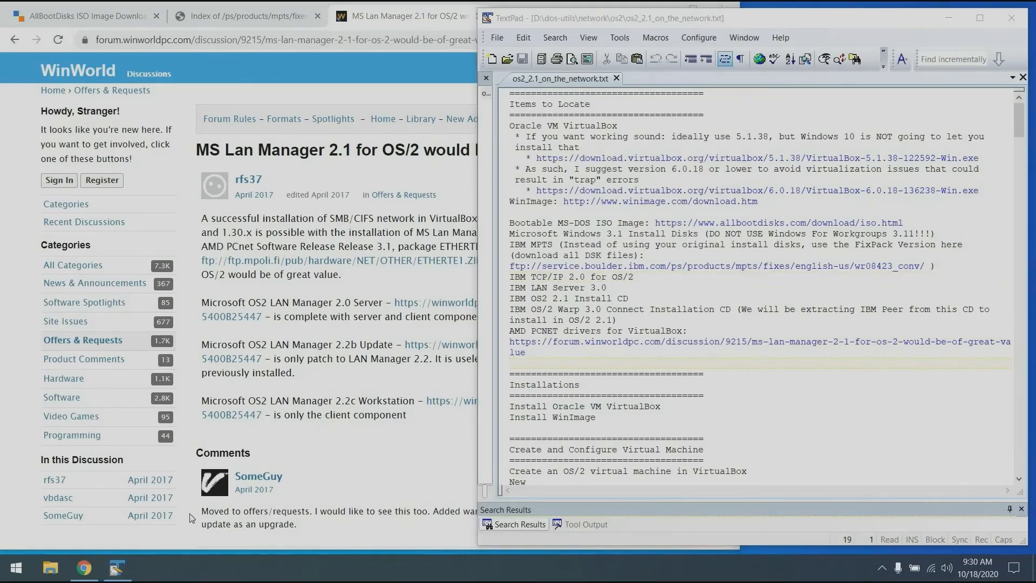
# Read through the Installations and Create and Configure Virtual Machine sections of the notes, down to the Network setting.
pyautogui.click(668, 404)
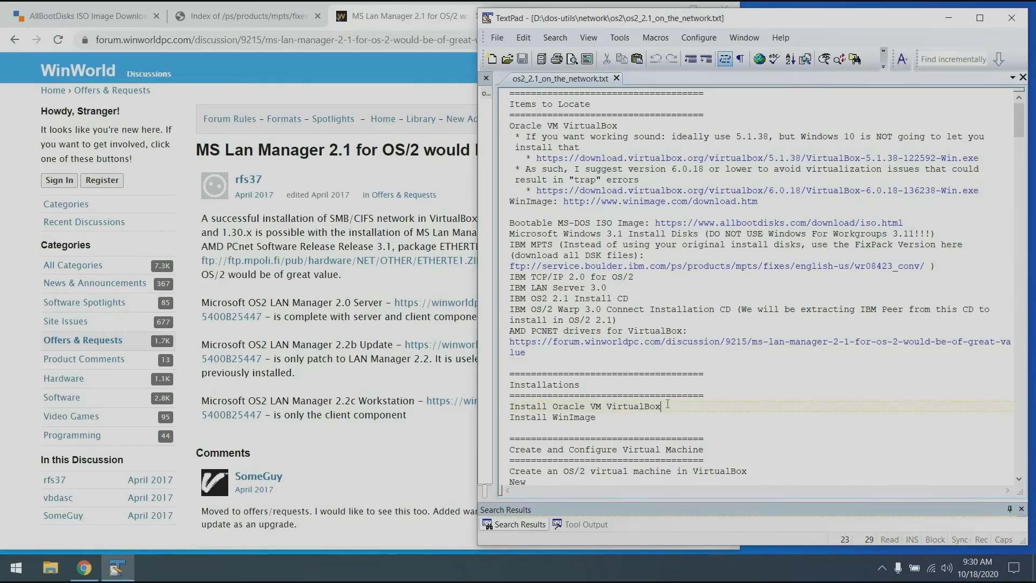
pyautogui.press('Home')
pyautogui.press('Down')
pyautogui.press('Down')
pyautogui.press('Down')
pyautogui.press('Down')
pyautogui.press('Down')
pyautogui.press('Down')
pyautogui.press('Down')
pyautogui.press('Down')
pyautogui.press('Down')
pyautogui.press('Down')
pyautogui.press('Down')
pyautogui.press('Down')
pyautogui.press('Down')
pyautogui.press('Down')
pyautogui.press('Down')
pyautogui.press('Down')
pyautogui.press('Down')
pyautogui.press('Down')
pyautogui.press('Down')
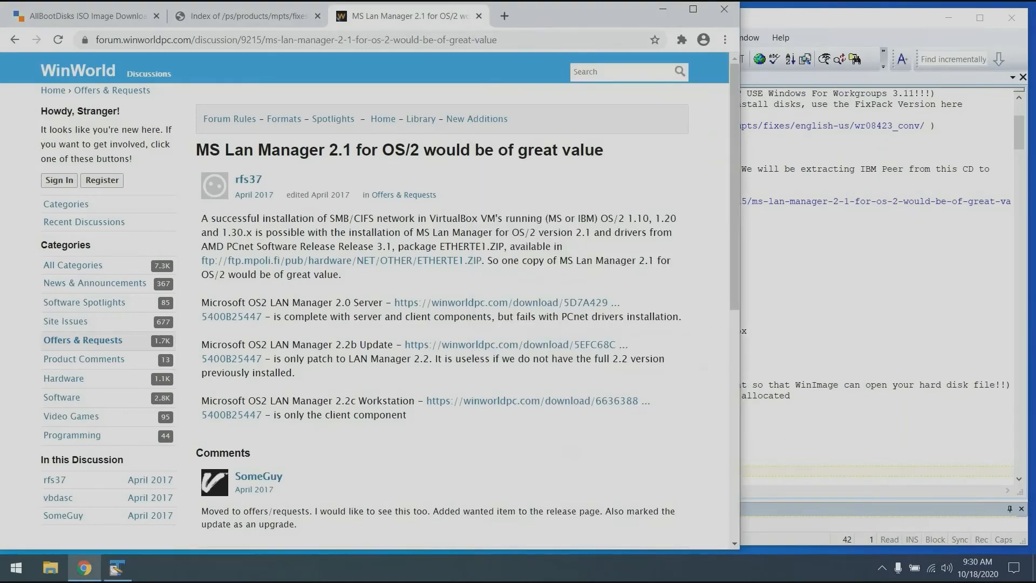
# Close the browser and launch VirtualBox, dismissing the update notice and ignoring the inaccessible disk image warning.
pyautogui.click(437, 14)
pyautogui.click(722, 16)
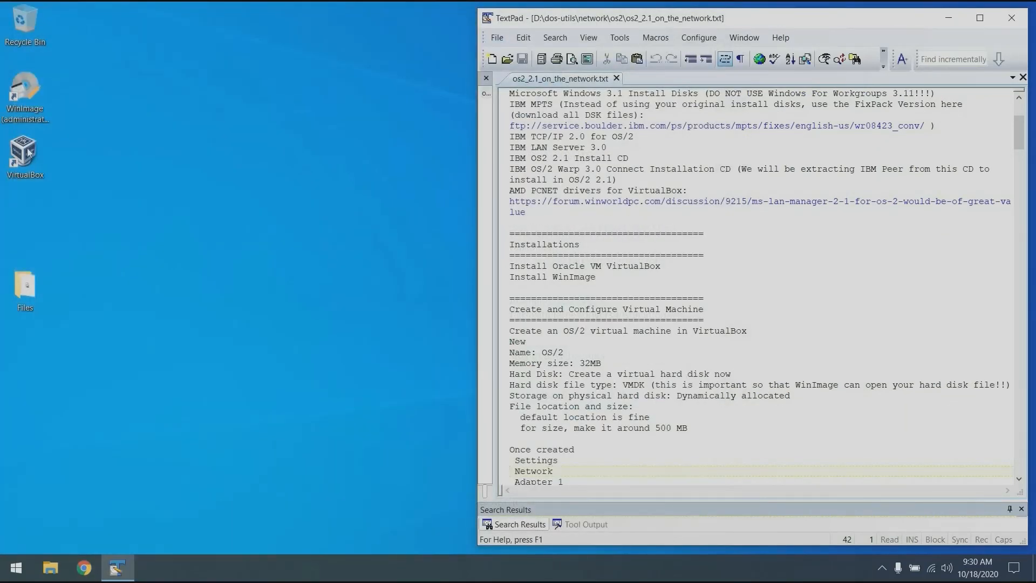
pyautogui.doubleClick(30, 154)
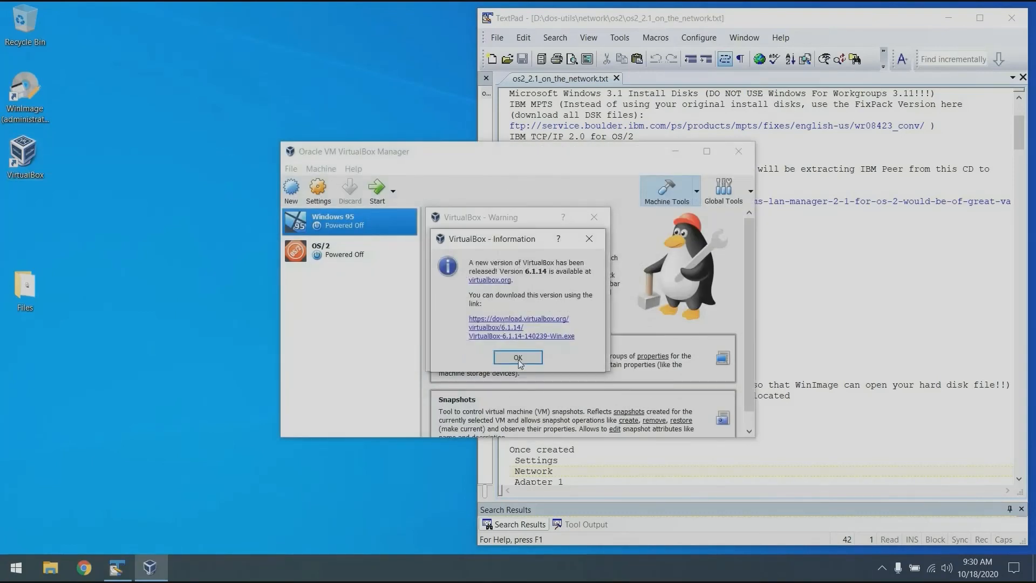
pyautogui.click(519, 361)
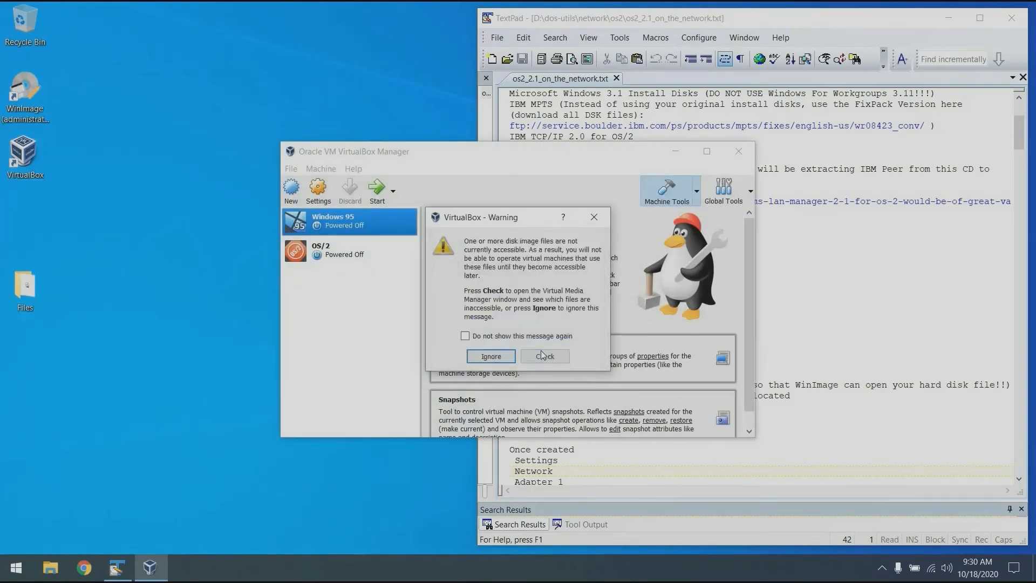
pyautogui.click(501, 358)
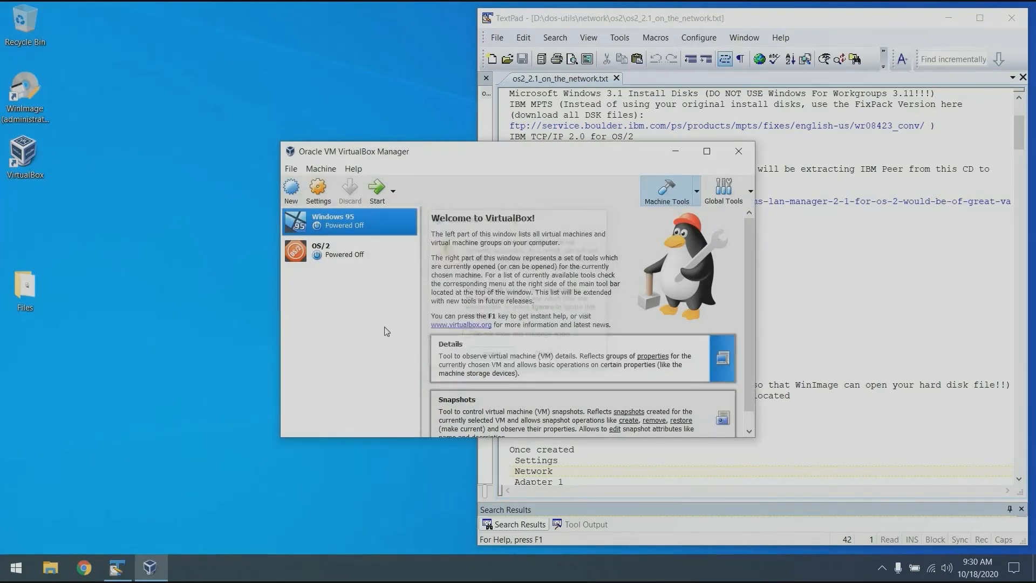
# Start a new virtual machine named OS/2 2.1, type IBM OS/2, version Other OS/2, with 32 MB of memory.
pyautogui.click(291, 191)
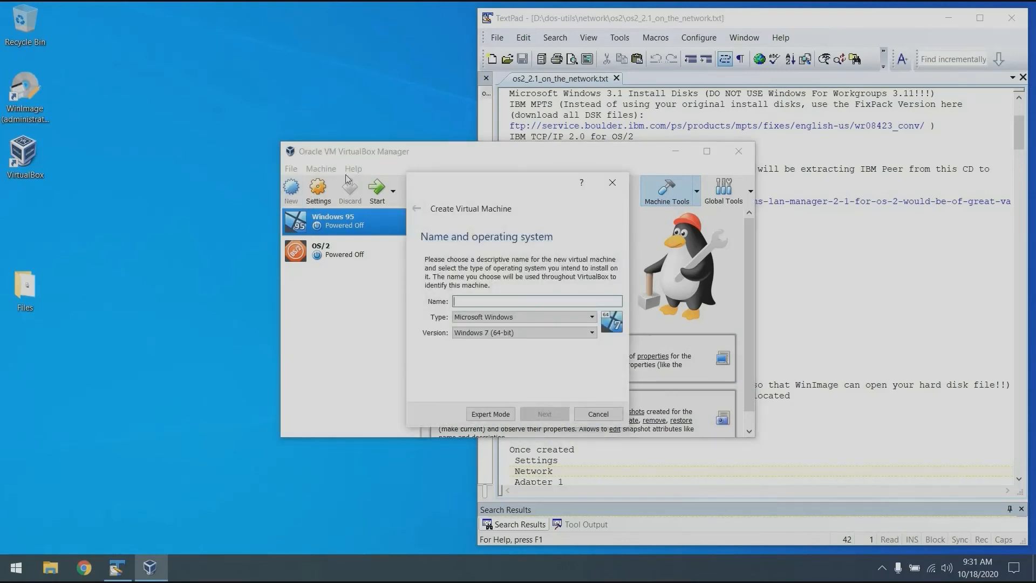
pyautogui.write('OS/2')
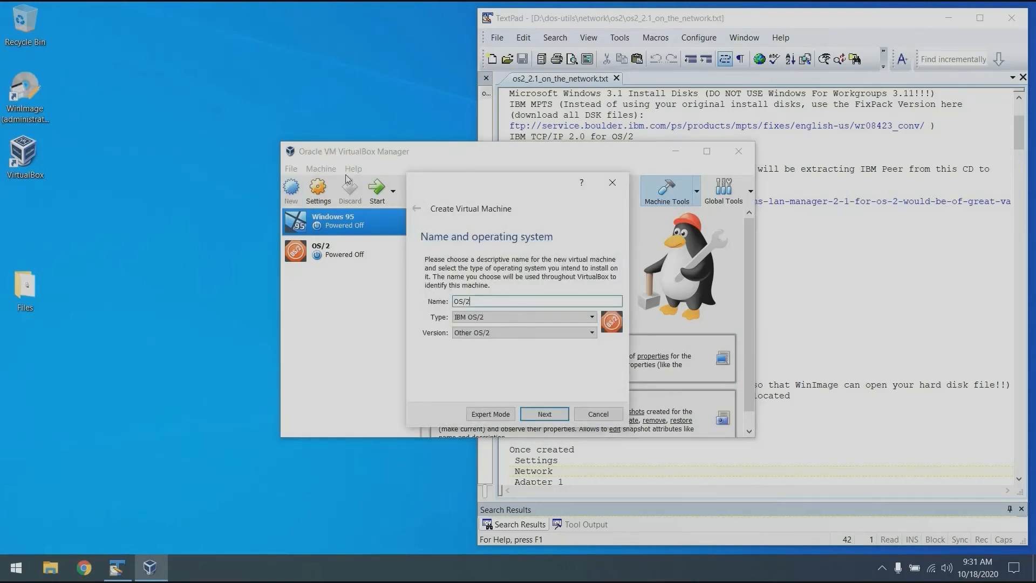
pyautogui.write(' 2.1')
pyautogui.click(546, 414)
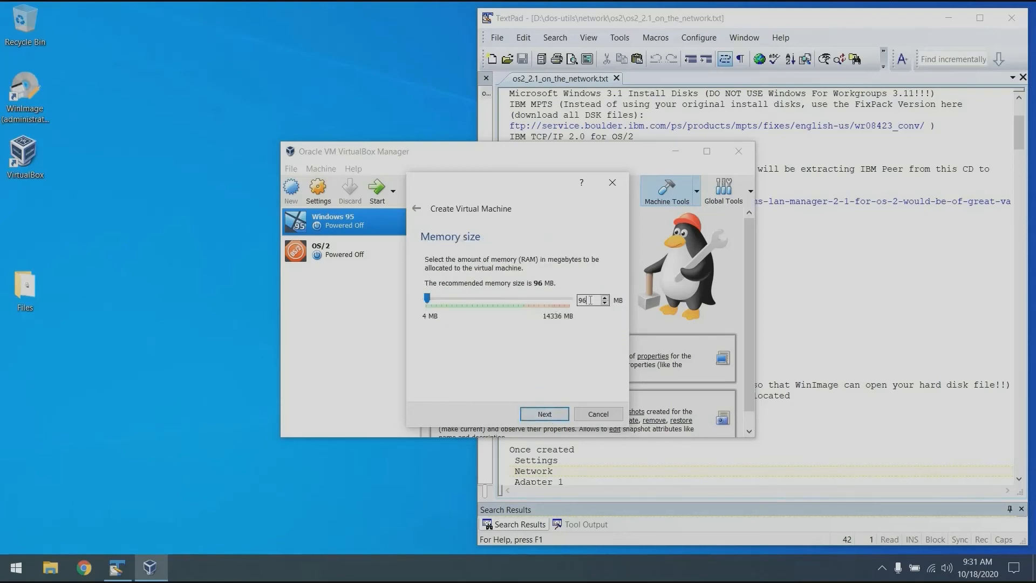
pyautogui.doubleClick(591, 300)
pyautogui.write('32')
pyautogui.click(544, 411)
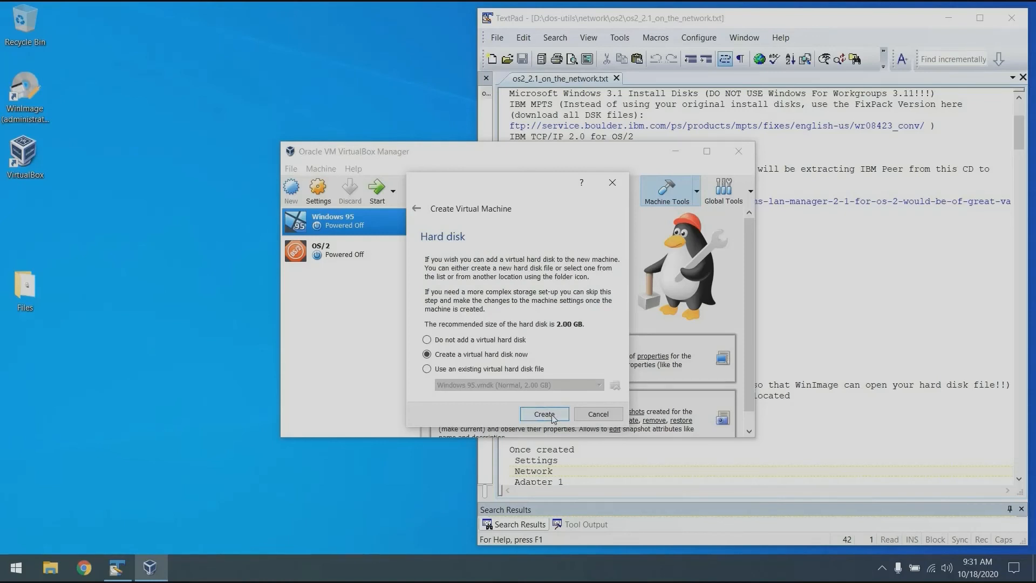
# Create a new dynamically allocated VMDK virtual hard disk of 500 MB for the machine, keeping the default file location.
pyautogui.click(553, 419)
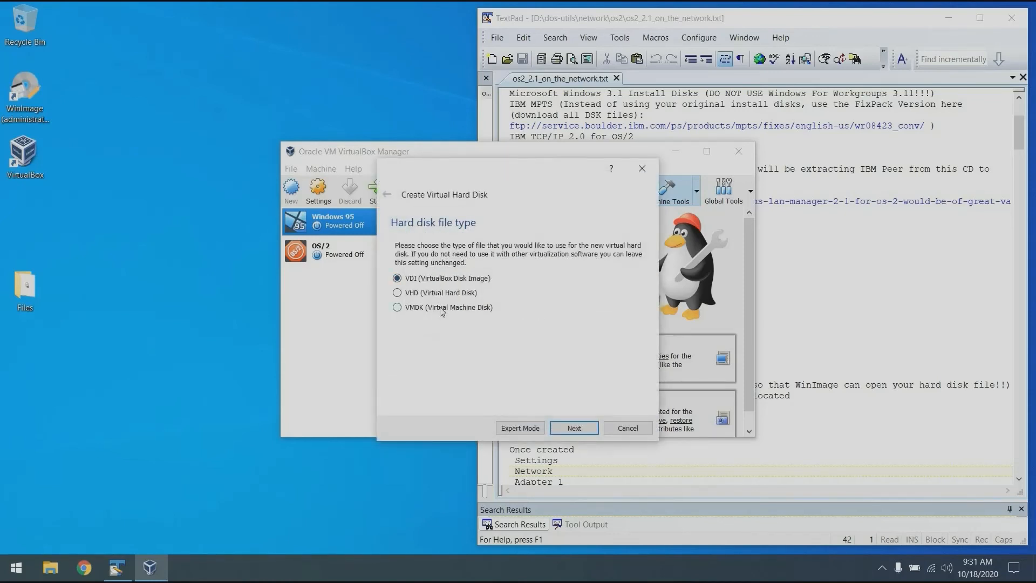
pyautogui.click(441, 309)
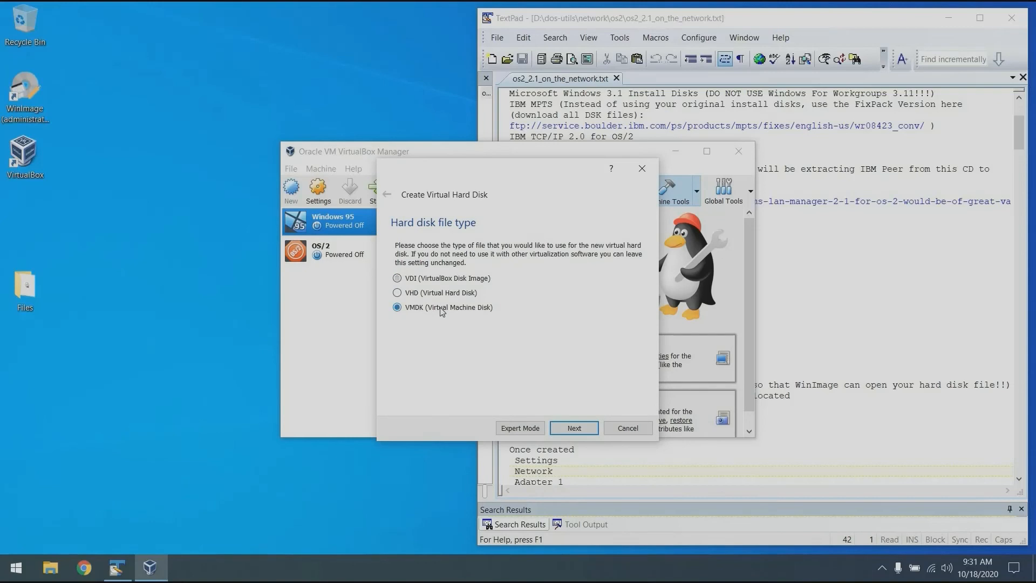
pyautogui.click(582, 428)
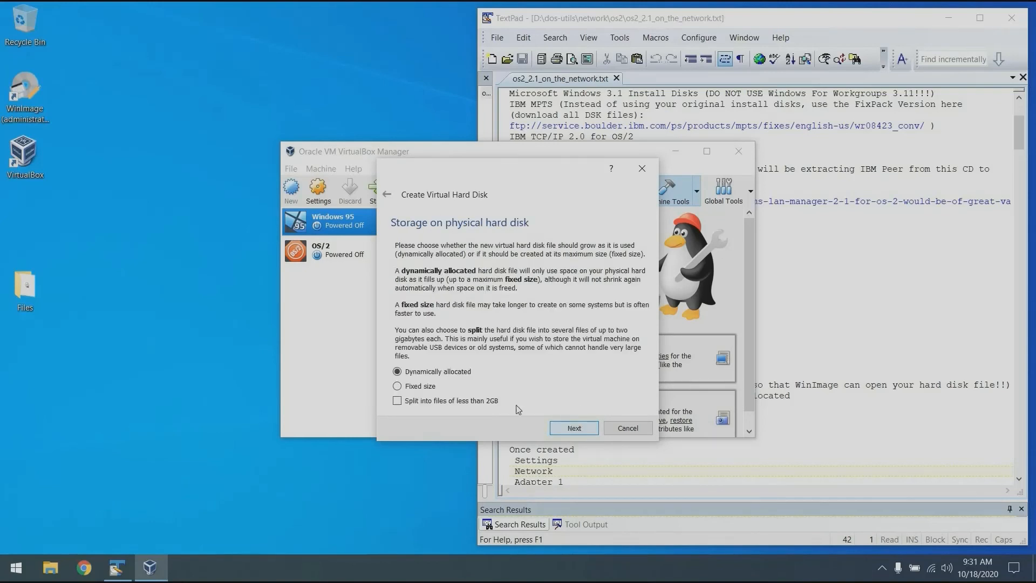
pyautogui.click(573, 429)
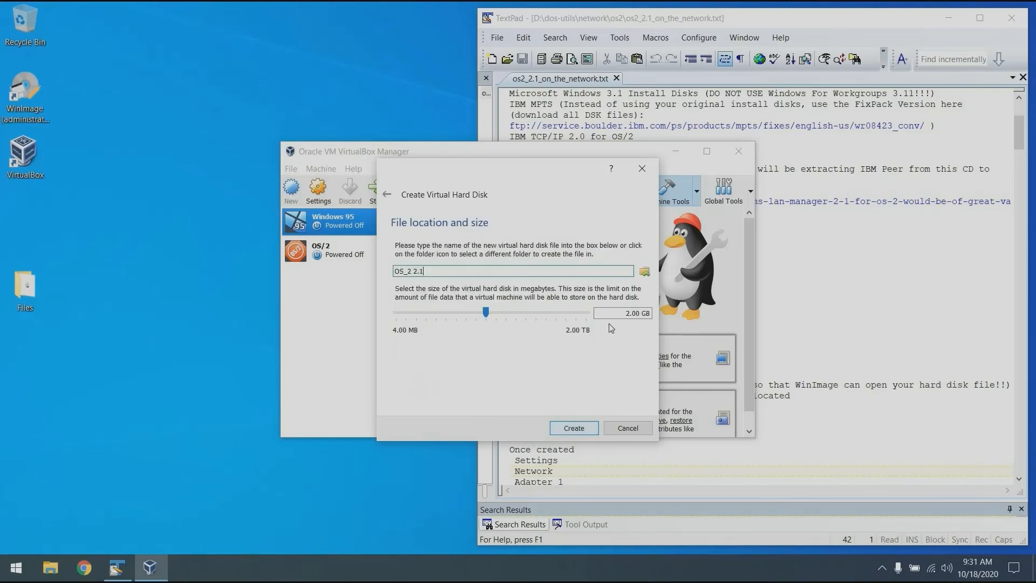
pyautogui.click(635, 312)
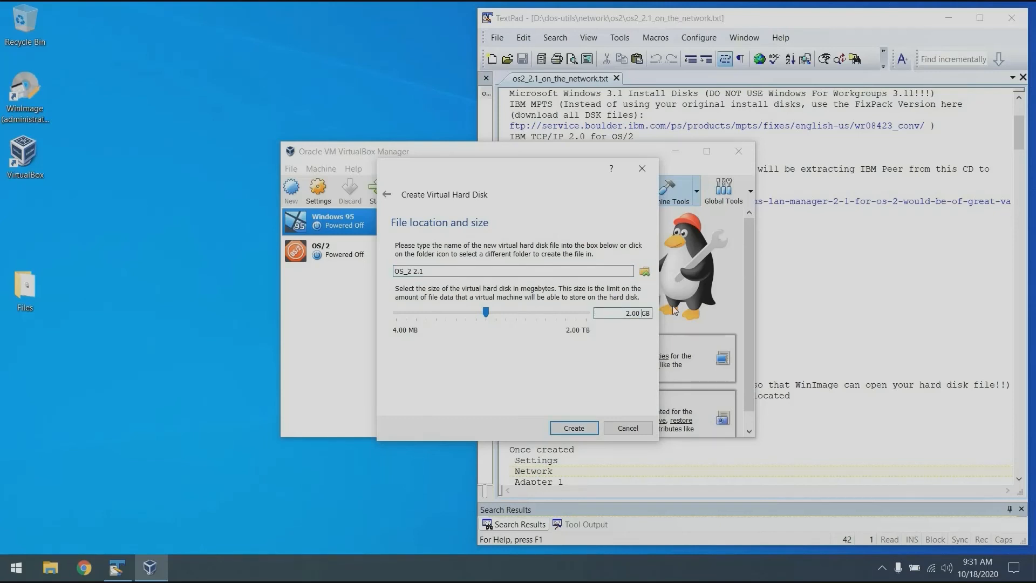
pyautogui.press('BackSpace')
pyautogui.press('BackSpace')
pyautogui.hotkey('ctrl', 'a')
pyautogui.write('500 MB')
pyautogui.click(580, 430)
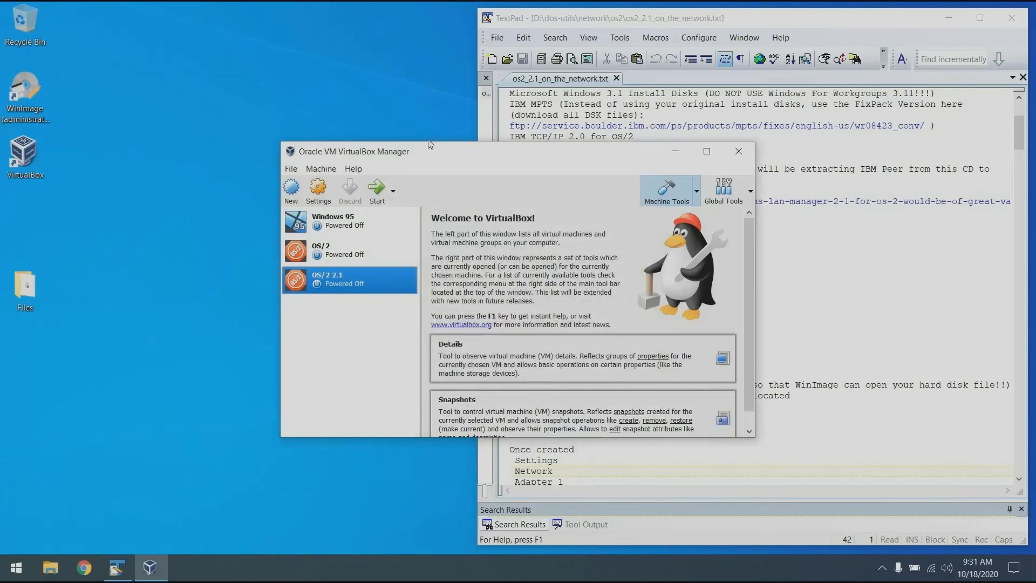
# Move the VirtualBox Manager clear of the notes and read the network and system settings listed under Once created.
pyautogui.moveTo(430, 145); pyautogui.dragTo(182, 64)
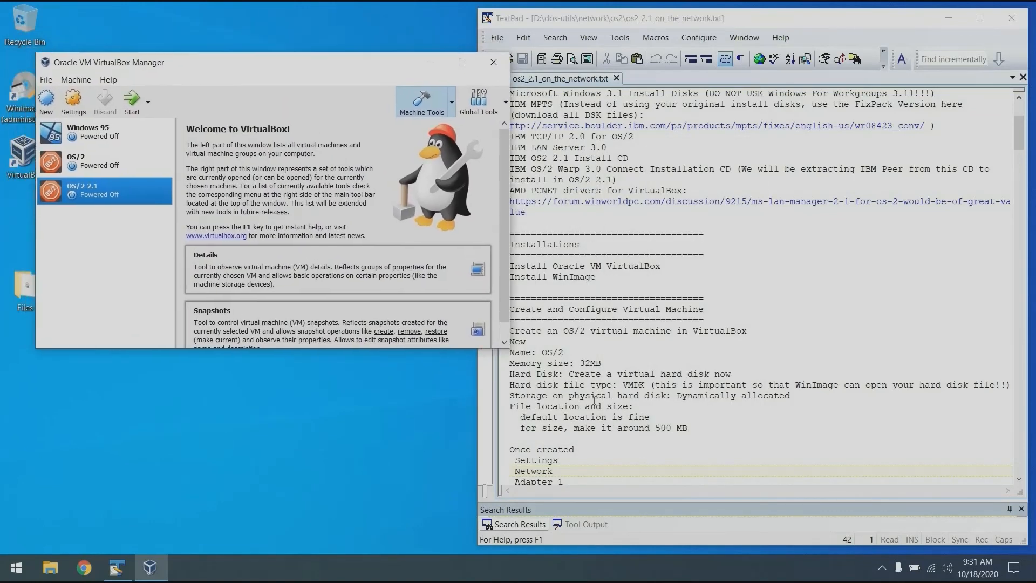
pyautogui.click(582, 446)
pyautogui.press('Down')
pyautogui.press('Down')
pyautogui.press('Down')
pyautogui.press('Down')
pyautogui.press('Down')
pyautogui.press('Down')
pyautogui.press('Down')
pyautogui.press('Down')
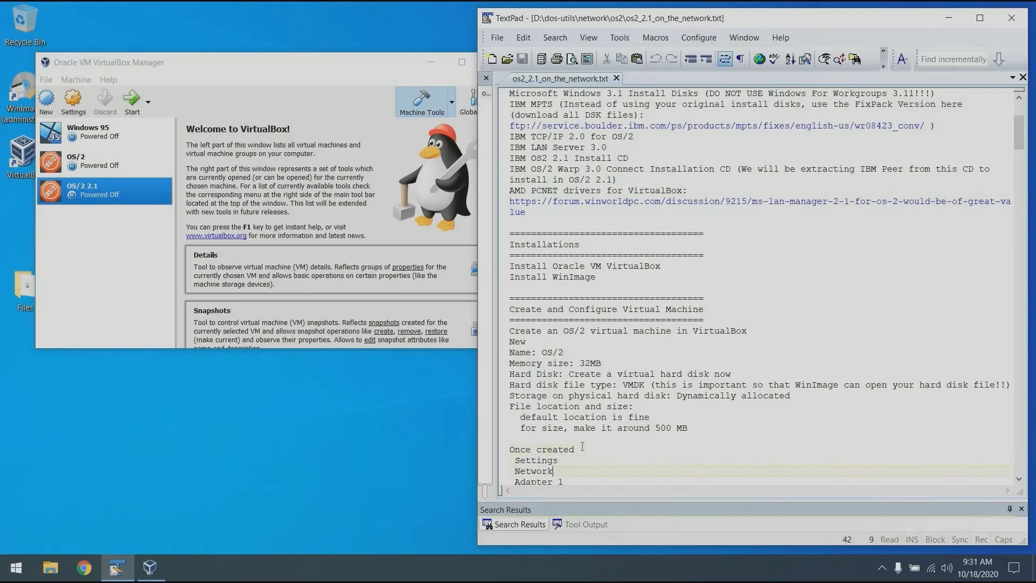
pyautogui.press('Down')
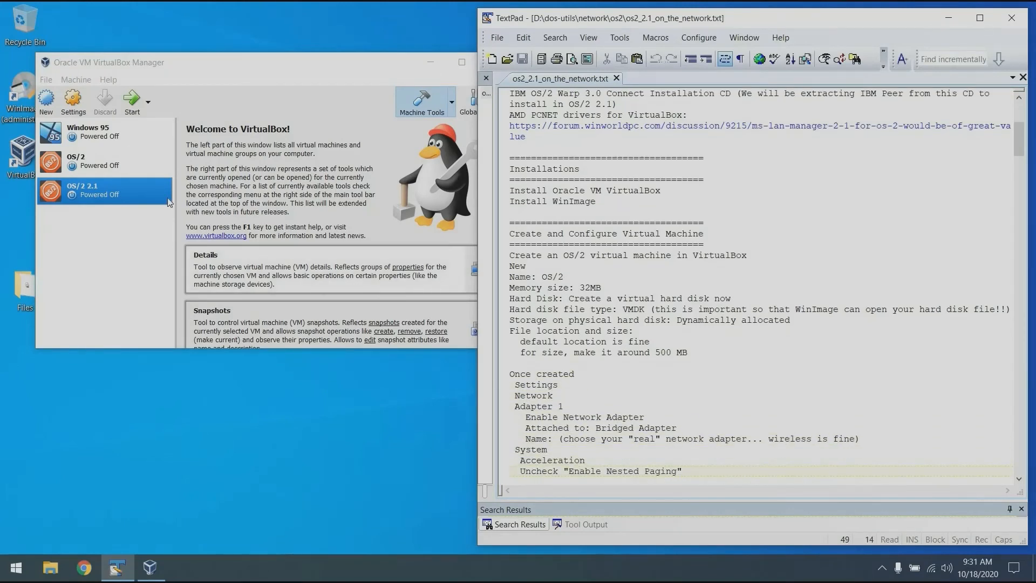
# Attach the OS/2 2.1 machine's network Adapter 1 to Bridged Adapter, using the Intel(R) Wireless-AC 9260 160MHz adapter.
pyautogui.click(69, 102)
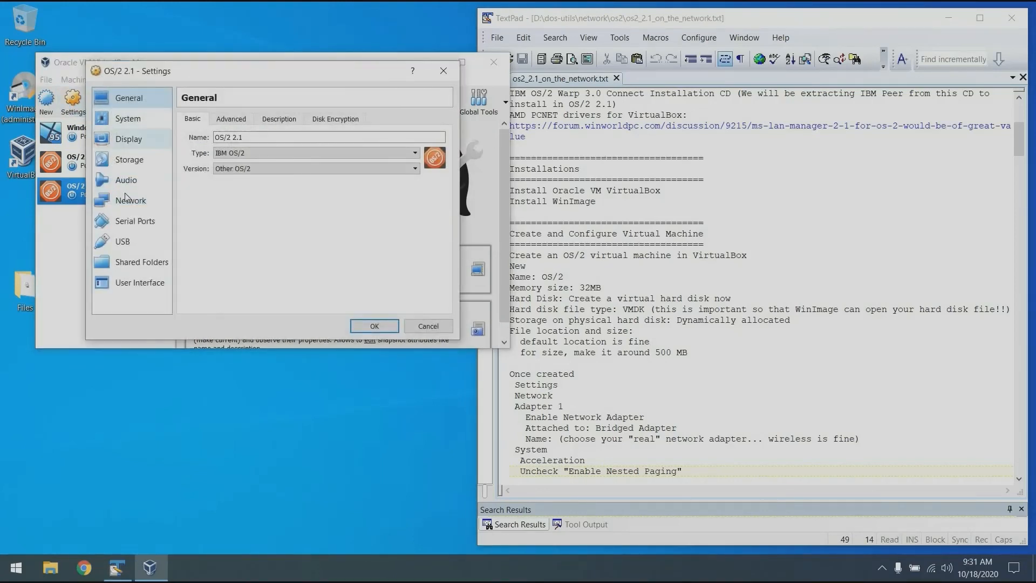
pyautogui.click(125, 197)
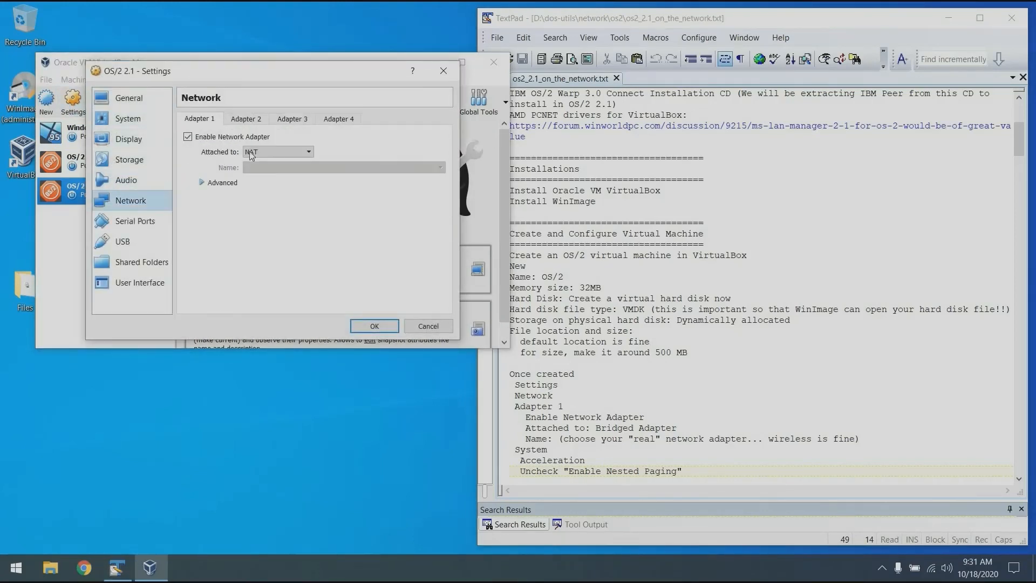
pyautogui.click(277, 156)
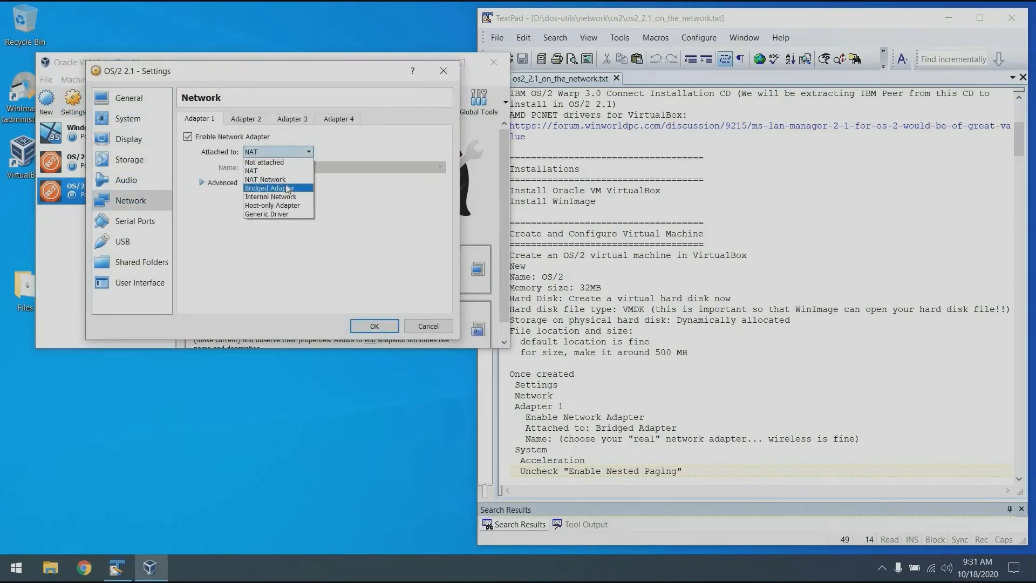
pyautogui.click(285, 182)
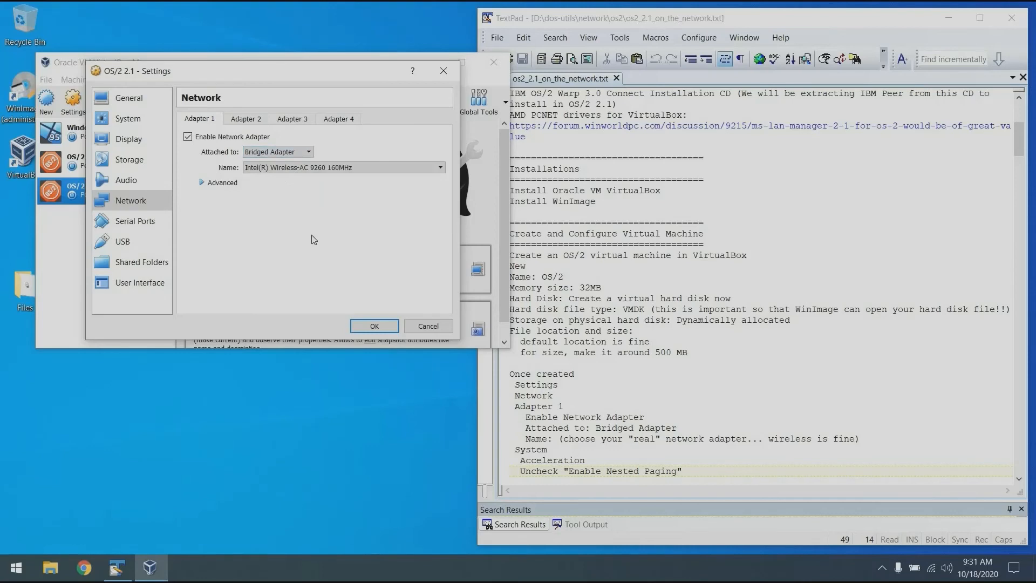
pyautogui.click(335, 168)
pyautogui.click(337, 170)
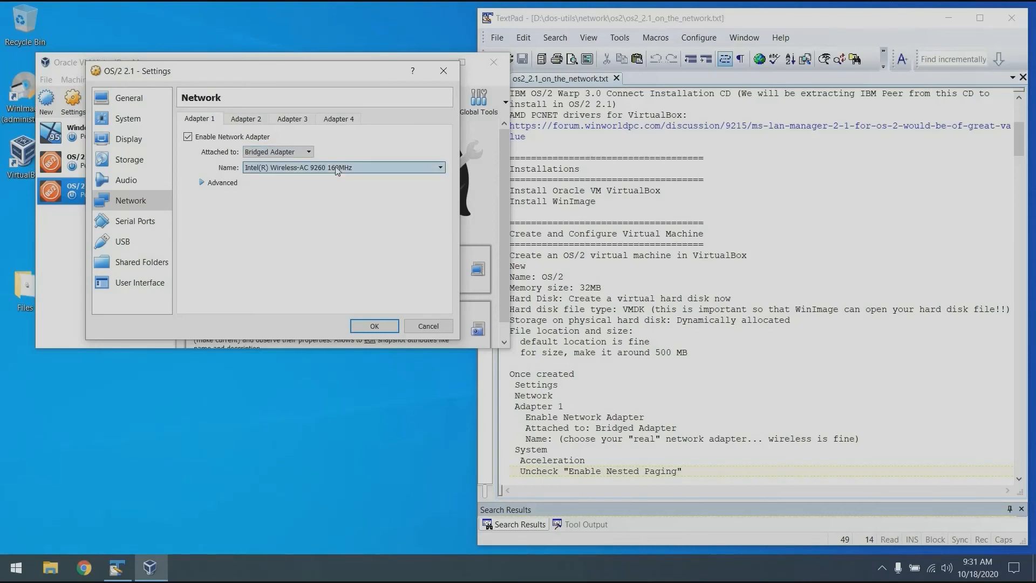
pyautogui.click(375, 326)
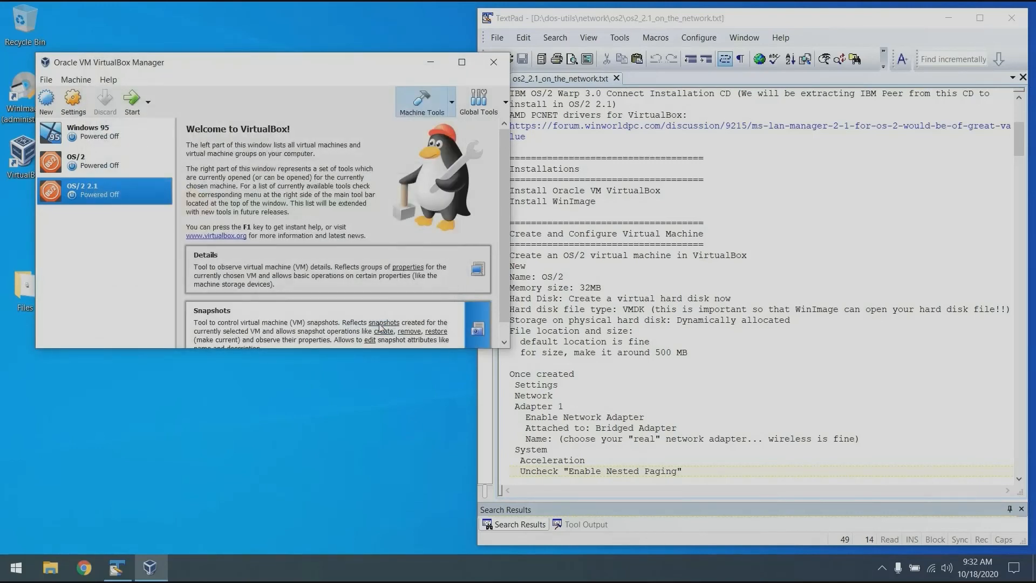
# Disable nested paging in the OS/2 2.1 machine's system acceleration settings.
pyautogui.click(78, 102)
pyautogui.click(153, 118)
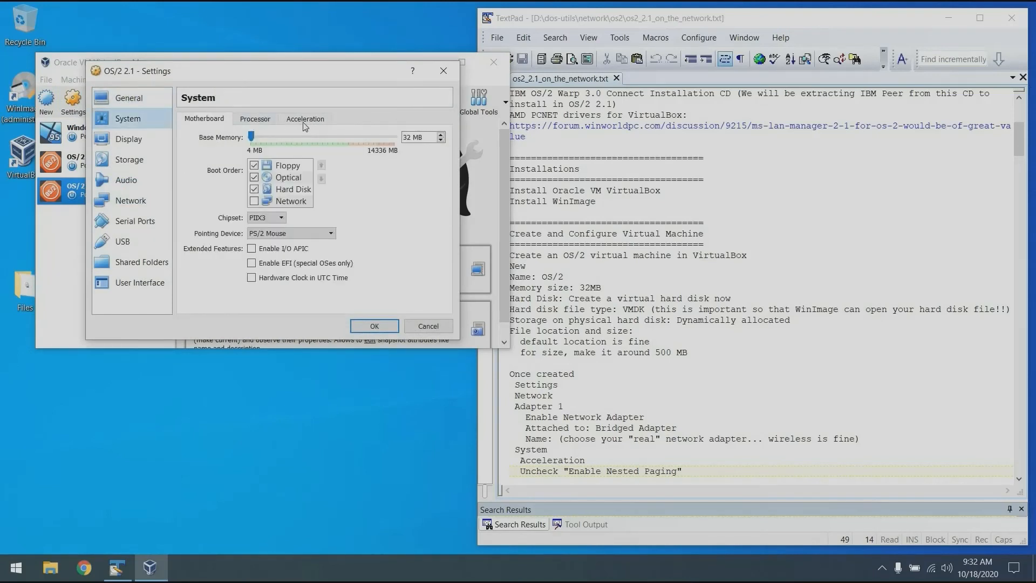
pyautogui.click(305, 119)
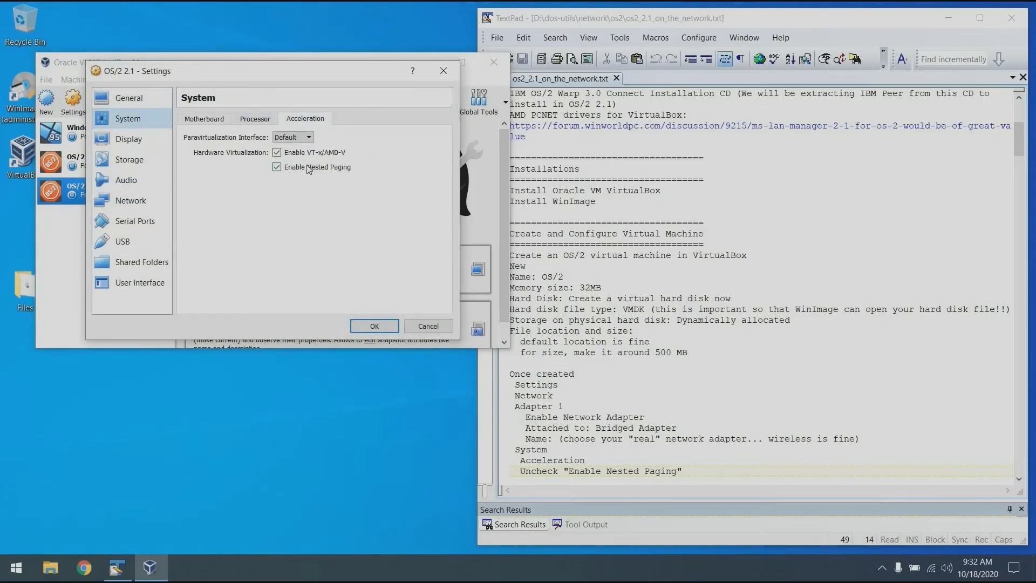
pyautogui.click(277, 167)
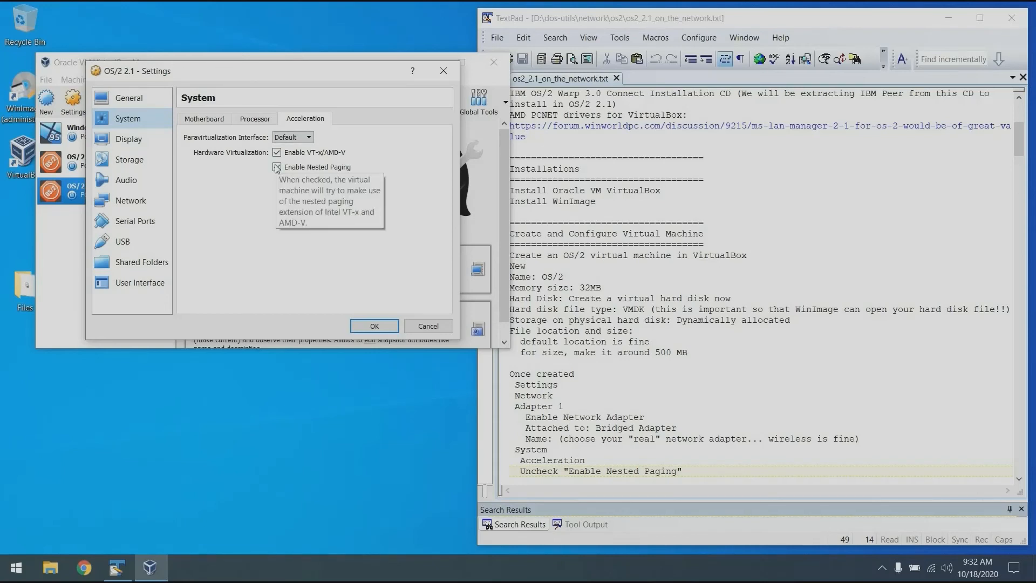
pyautogui.click(375, 327)
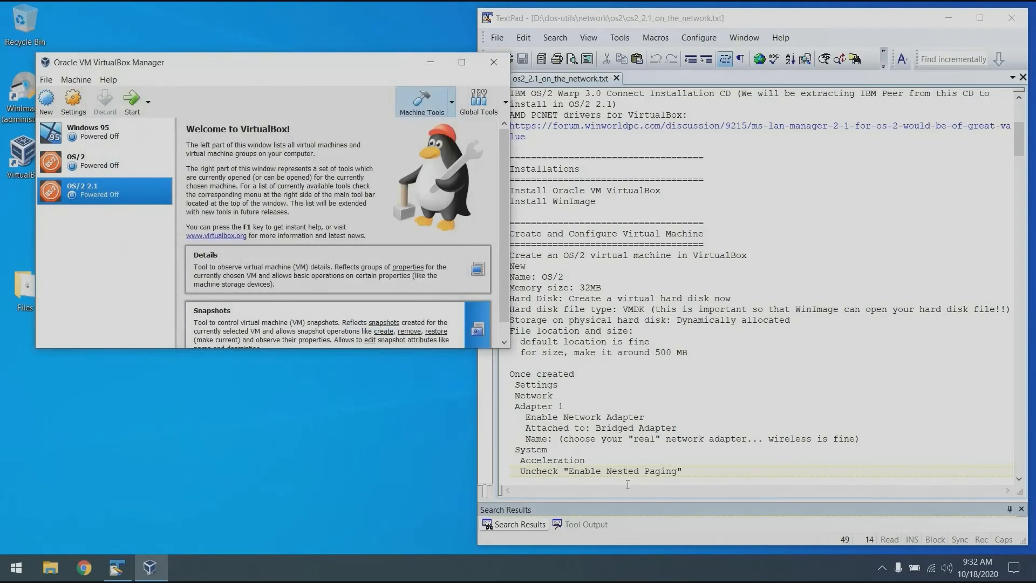
# Read the Launch Virtual Machine and Install OS/2 section of the notes, down to the Windows 3.1 installation instructions.
pyautogui.moveTo(514, 481); pyautogui.dragTo(628, 476)
pyautogui.press('Up')
pyautogui.scroll(-1, 627, 476)
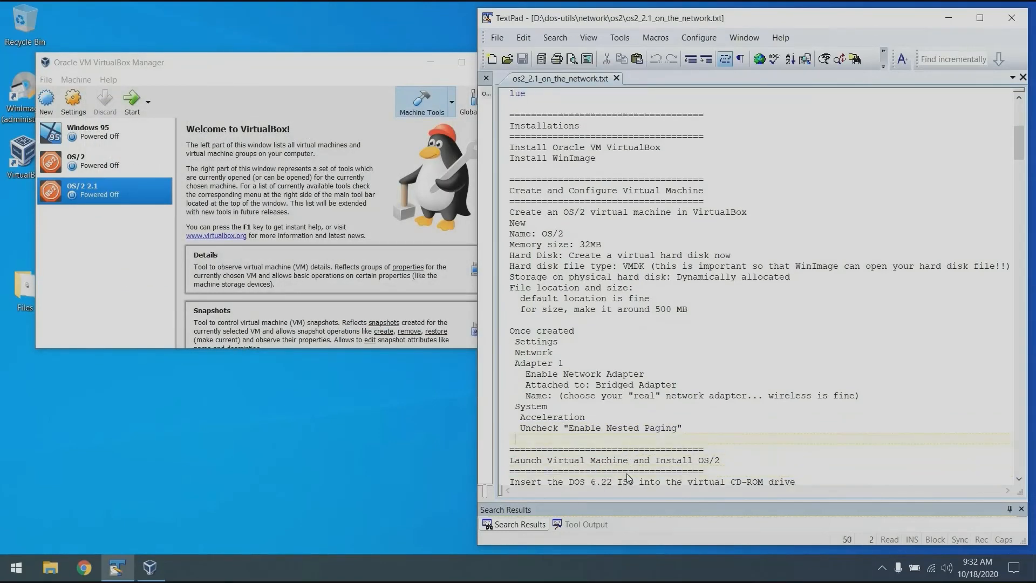
pyautogui.press('Down')
pyautogui.press('Down')
pyautogui.press('Down')
pyautogui.press('Down')
pyautogui.press('Down')
pyautogui.press('Down')
pyautogui.press('Down')
pyautogui.press('Down')
pyautogui.press('Down')
pyautogui.press('Down')
pyautogui.press('Down')
pyautogui.press('Down')
pyautogui.press('Down')
pyautogui.press('Down')
pyautogui.press('Down')
pyautogui.press('Down')
pyautogui.press('Down')
pyautogui.press('Down')
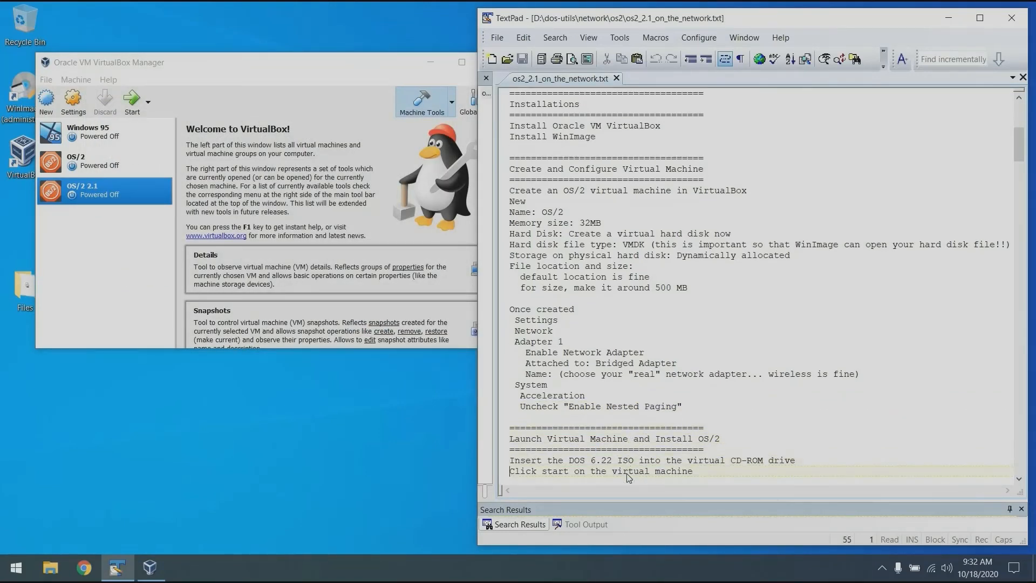
pyautogui.press('Down')
pyautogui.press('Down')
pyautogui.press('Down')
pyautogui.press('Down')
pyautogui.press('Down')
pyautogui.press('Down')
pyautogui.press('Down')
pyautogui.press('Down')
pyautogui.press('Down')
pyautogui.press('Down')
pyautogui.press('Down')
pyautogui.press('Down')
pyautogui.press('Down')
pyautogui.press('Down')
pyautogui.press('Down')
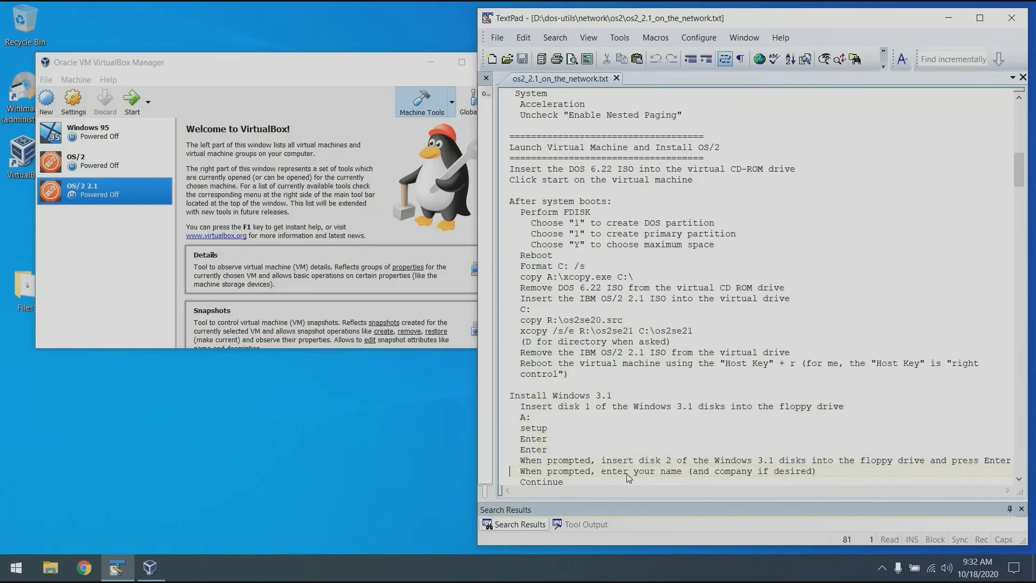
pyautogui.press('Down')
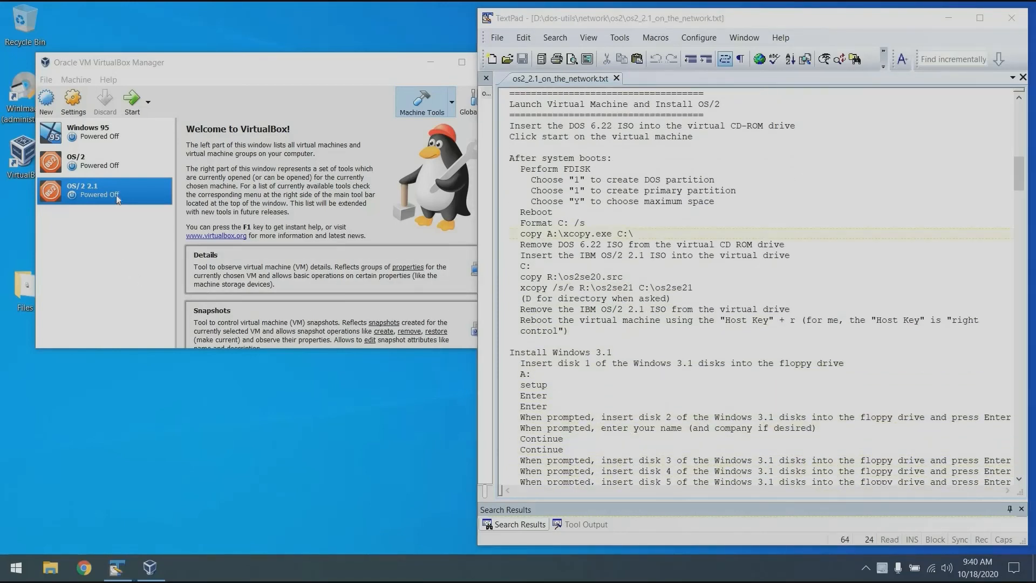
# Start the OS/2 2.1 machine with DOS6.22_bootdisk (1).iso from the Files folder as its start-up disk.
pyautogui.click(116, 196)
pyautogui.click(129, 108)
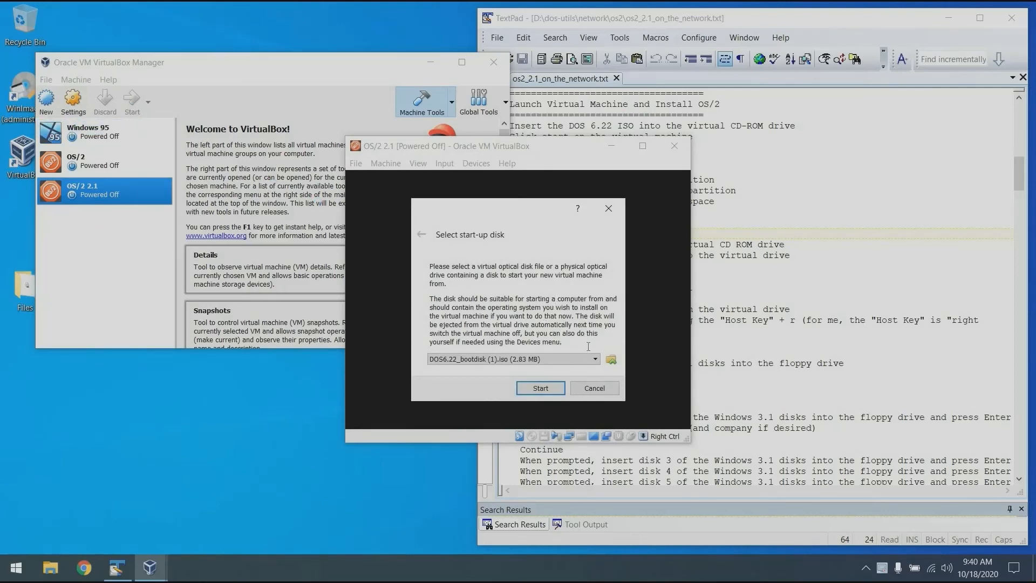
pyautogui.click(612, 365)
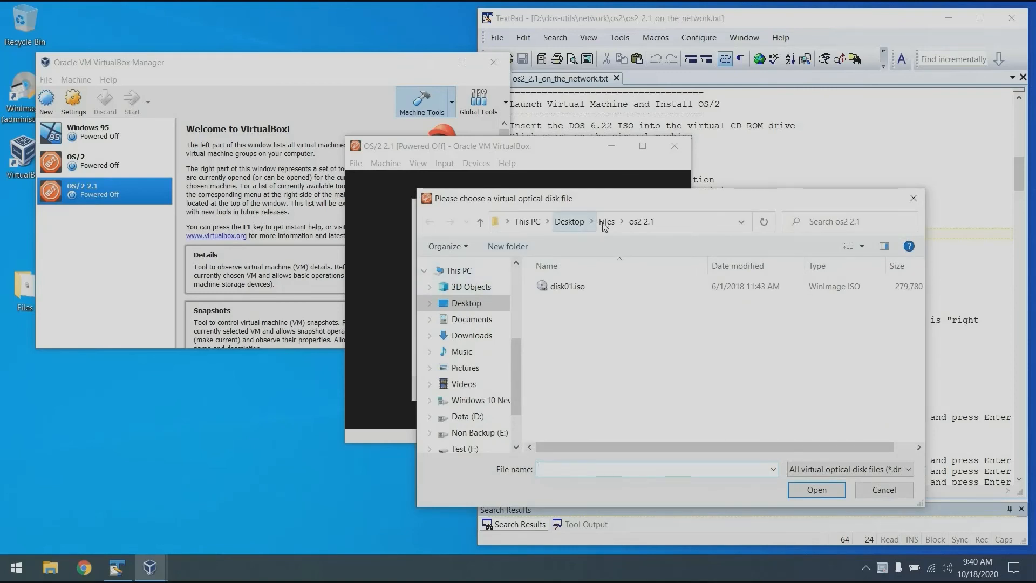
pyautogui.click(606, 221)
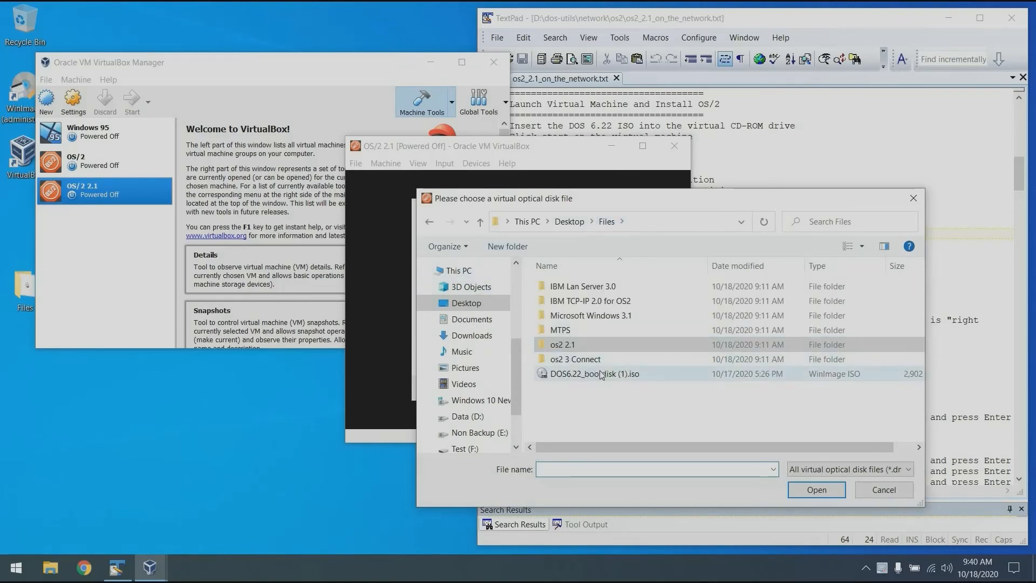
pyautogui.doubleClick(582, 374)
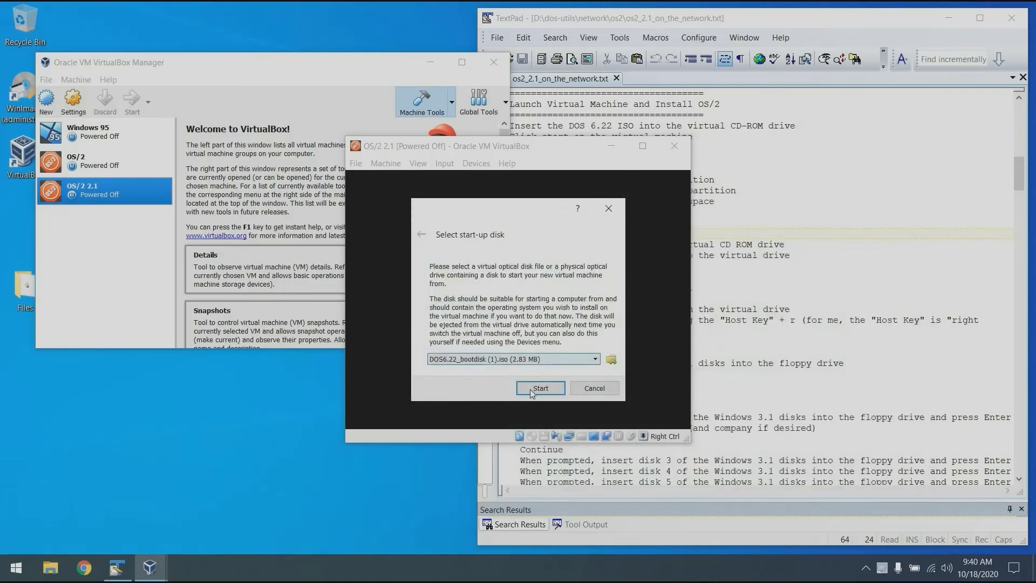
pyautogui.click(531, 388)
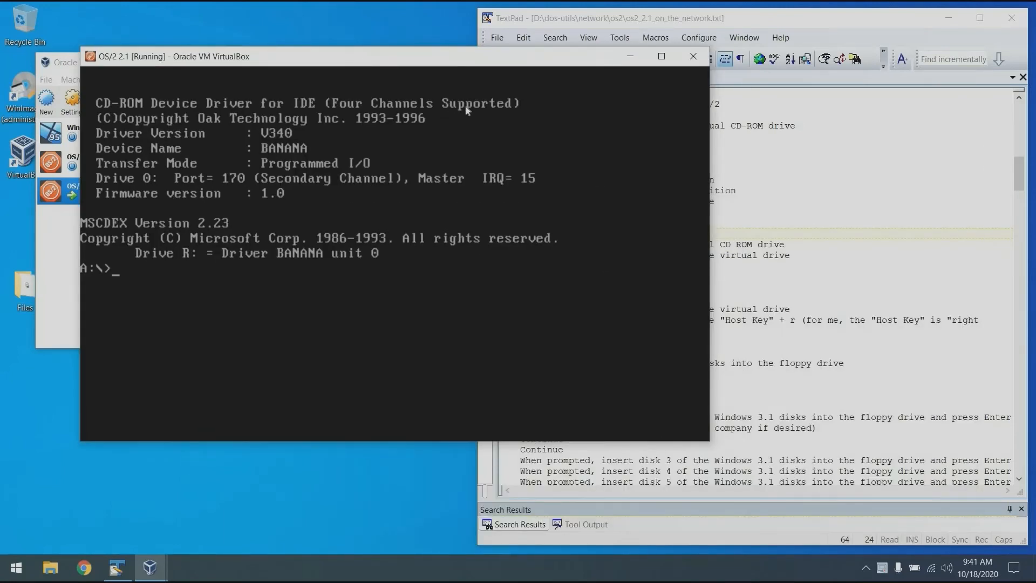
# Create a primary DOS partition with FDISK, using the maximum available size and making it active, and restart the machine.
pyautogui.write('fdisk')
pyautogui.press('Return')
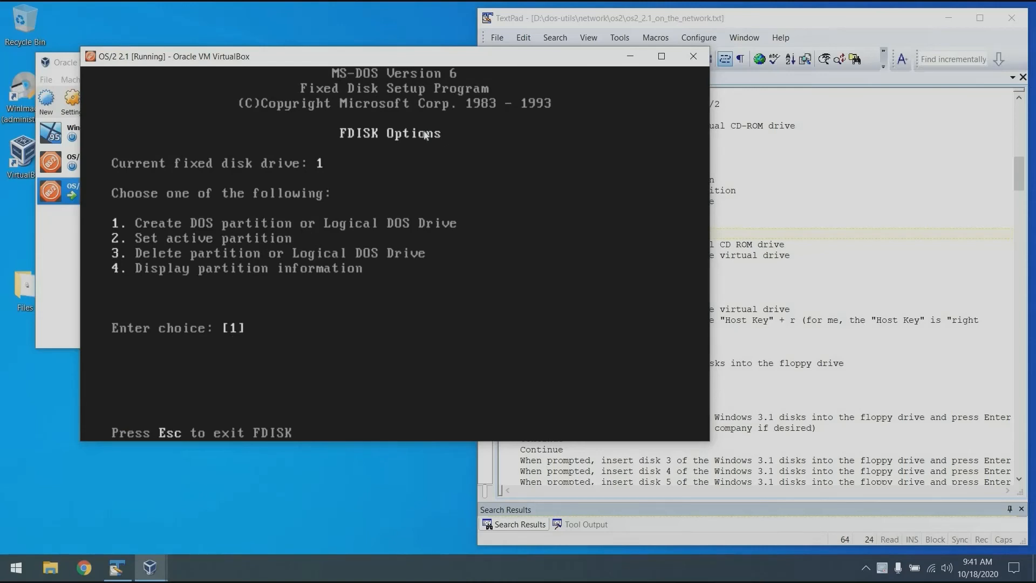
pyautogui.press('Return')
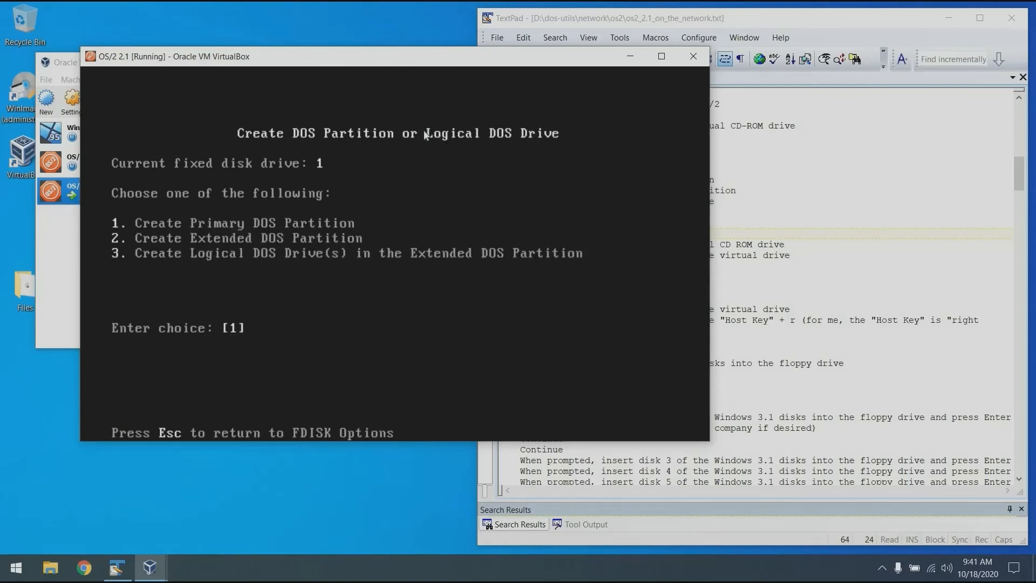
pyautogui.press('Return')
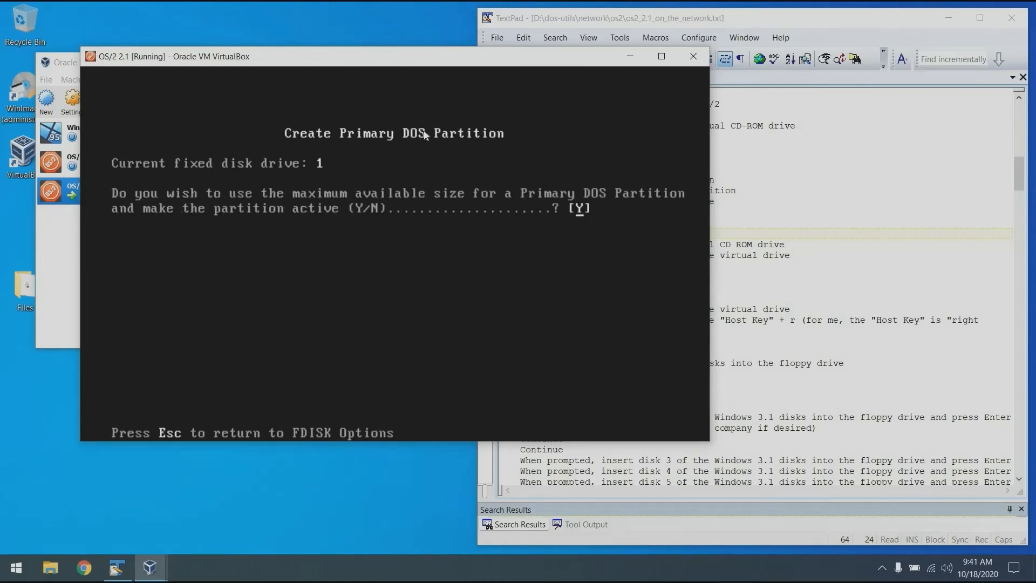
pyautogui.press('Return')
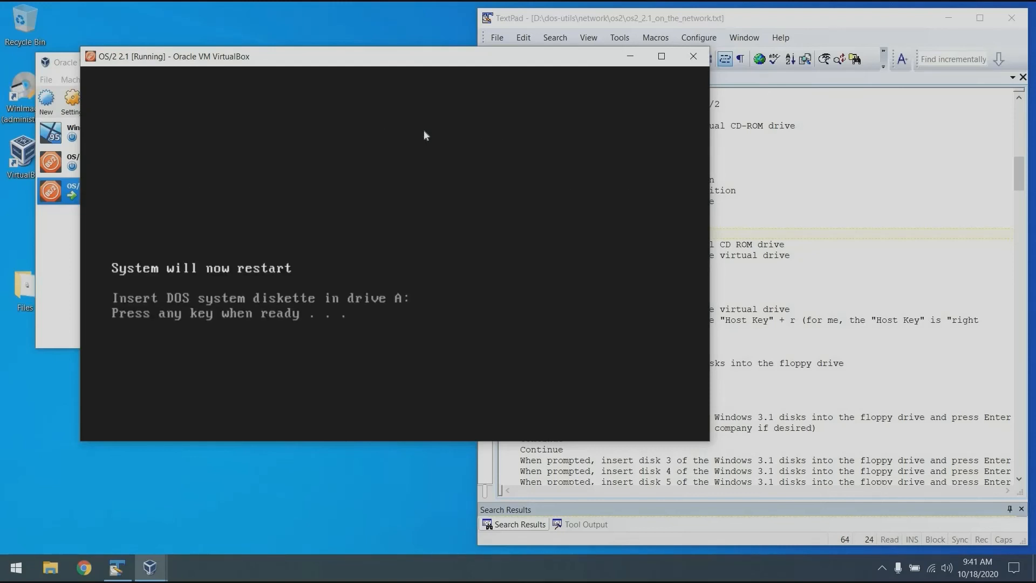
pyautogui.press('Return')
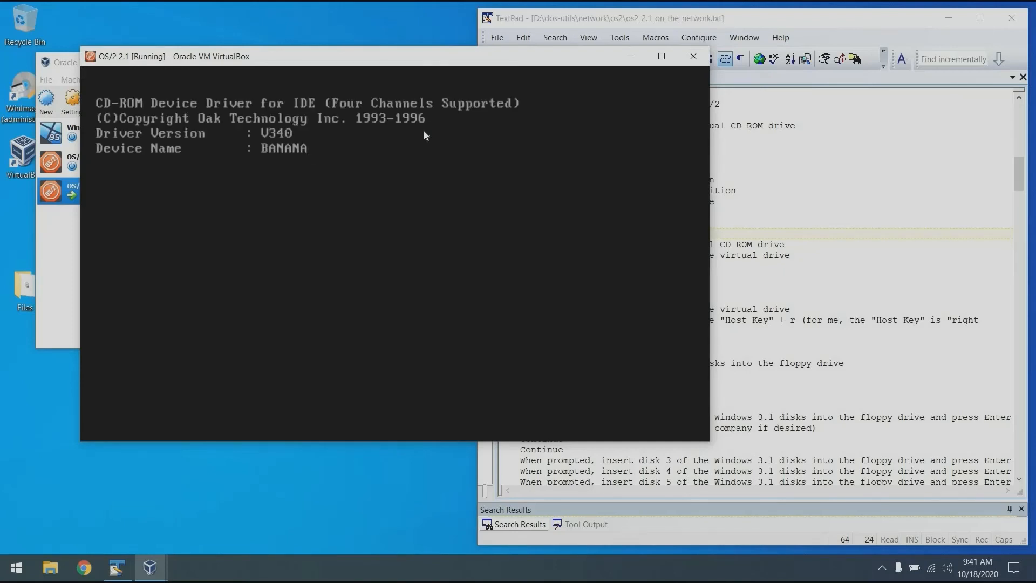
# Format drive C: with the DOS system files (format C: /s), leaving the volume label empty.
pyautogui.write('format')
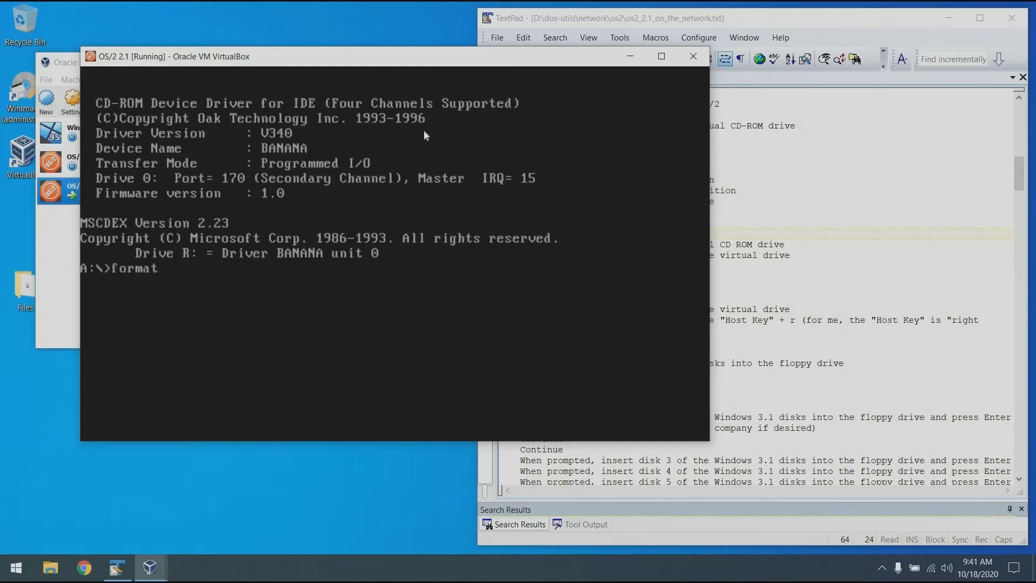
pyautogui.write(' C: /s')
pyautogui.press('Return')
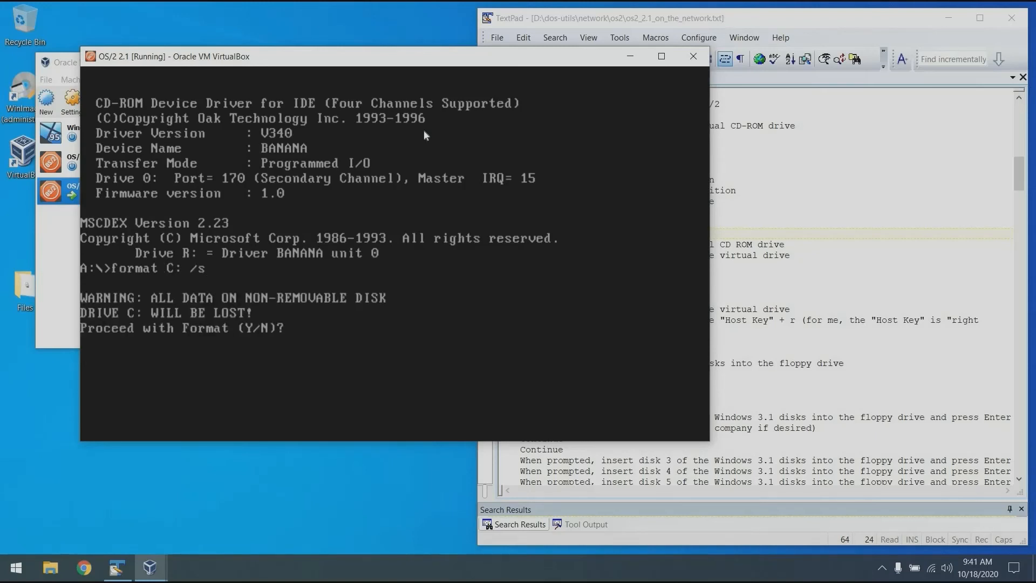
pyautogui.write('y')
pyautogui.press('Return')
pyautogui.press('Return')
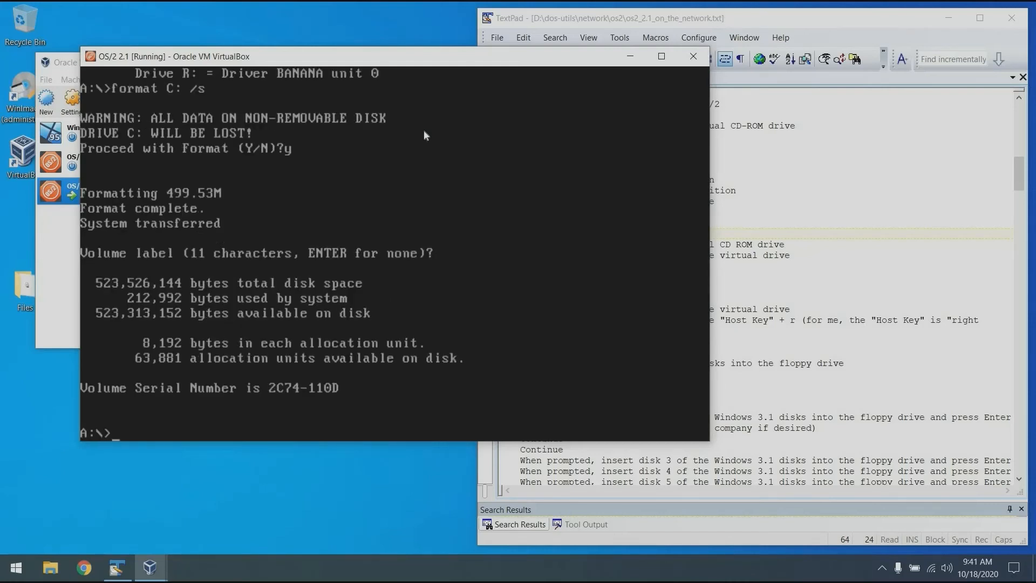
# Copy xcopy.exe from the DOS boot disk to C:, check the notes, and make C: the current drive.
pyautogui.write('copy xcopy.exe C:')
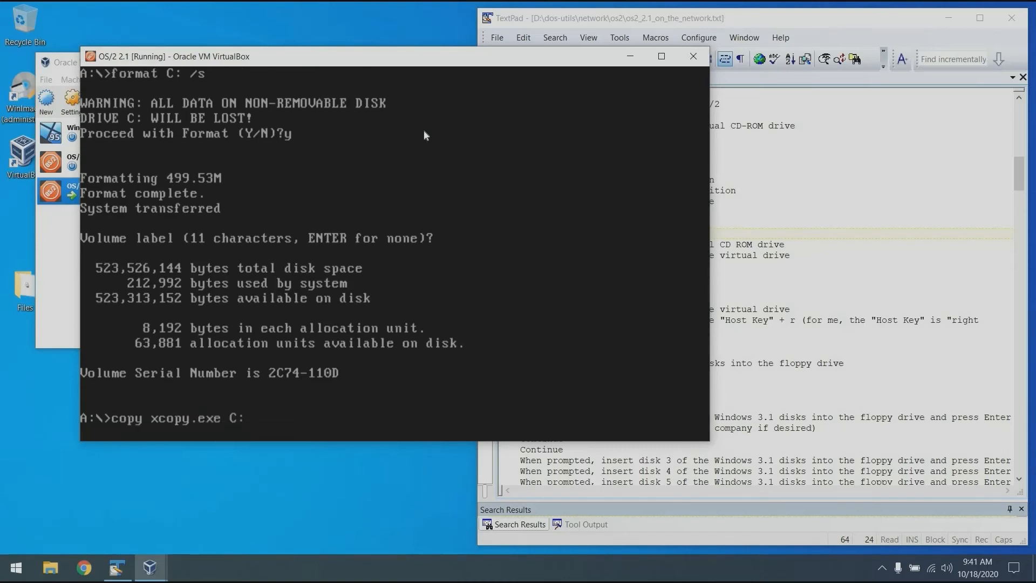
pyautogui.press('Return')
pyautogui.click(777, 200)
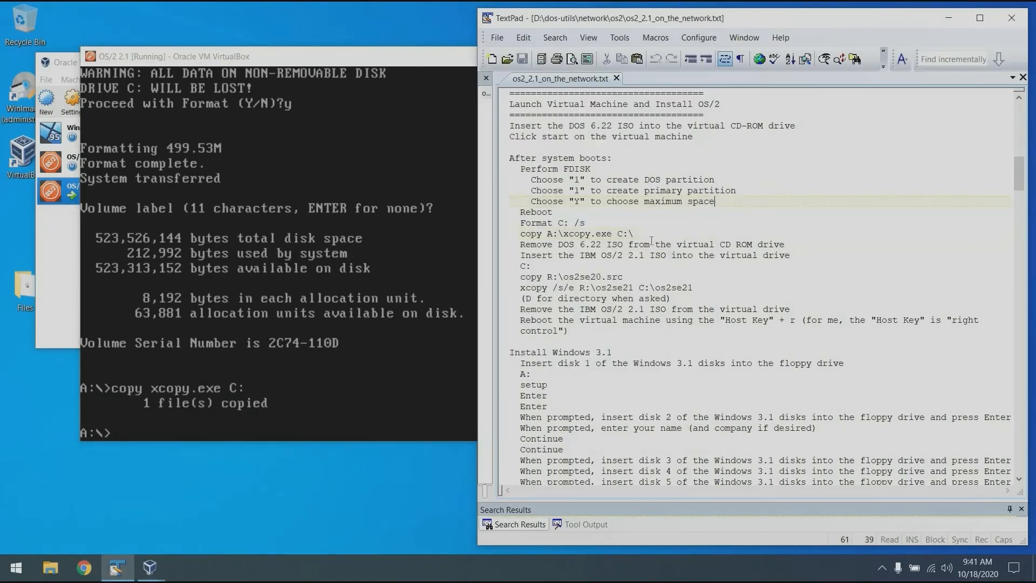
pyautogui.click(328, 306)
pyautogui.write('C:')
pyautogui.press('Return')
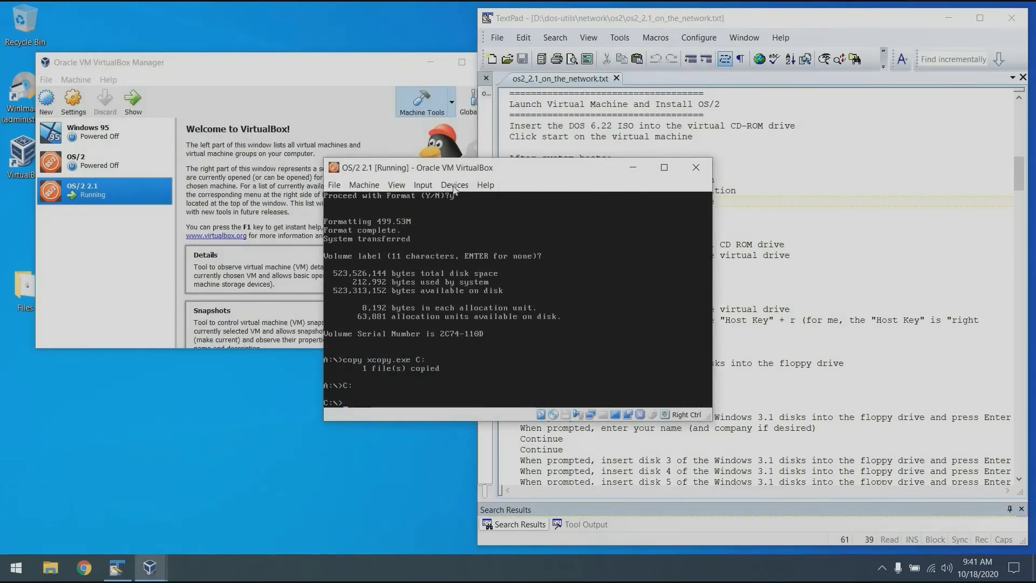
# Insert disk01.iso from the os2 2.1 folder into the running machine's optical drive and return to the scaled view.
pyautogui.click(455, 185)
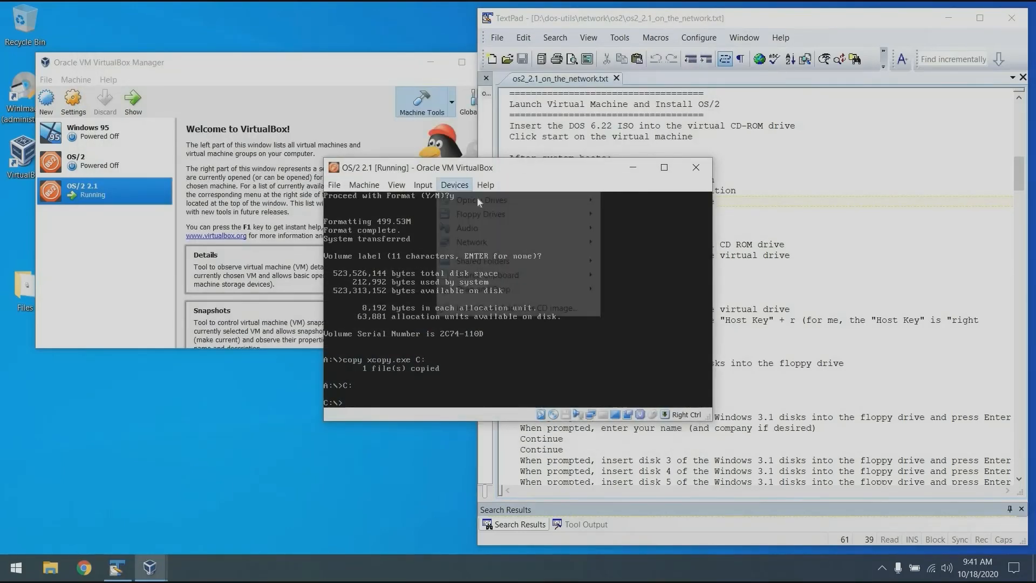
pyautogui.moveTo(477, 198)
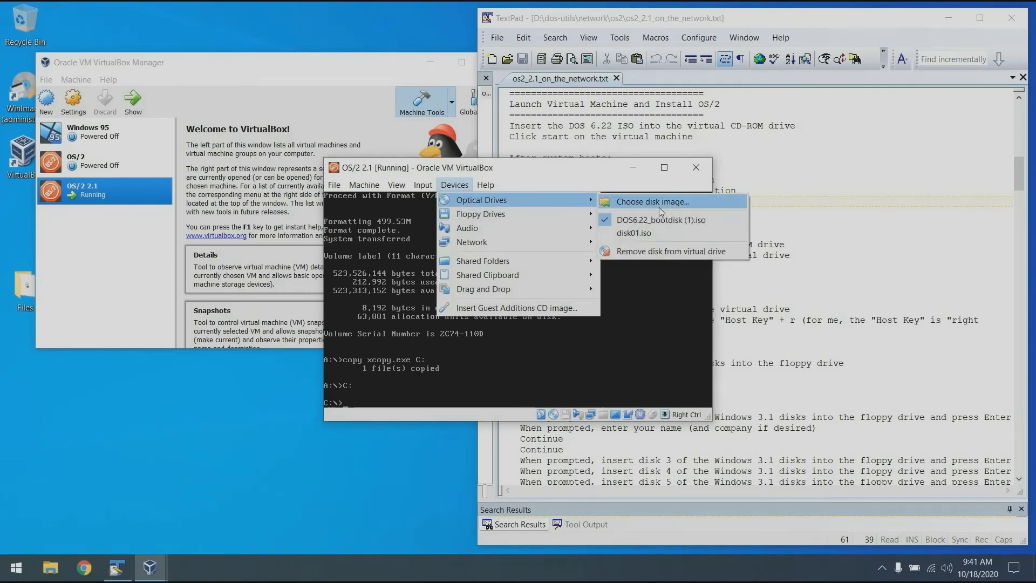
pyautogui.click(659, 207)
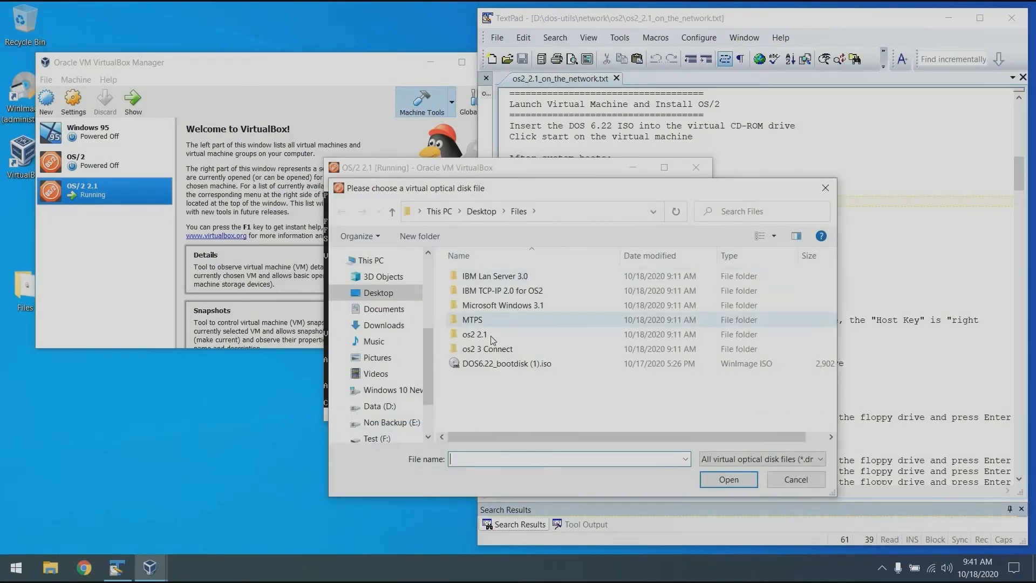
pyautogui.doubleClick(493, 338)
pyautogui.doubleClick(474, 275)
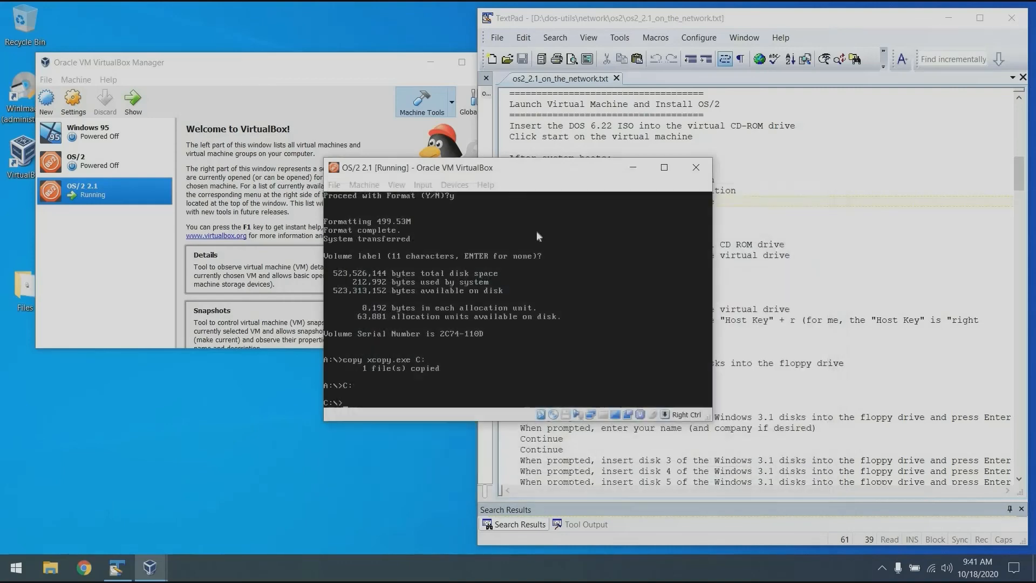
pyautogui.hotkey('ctrl', 'c')
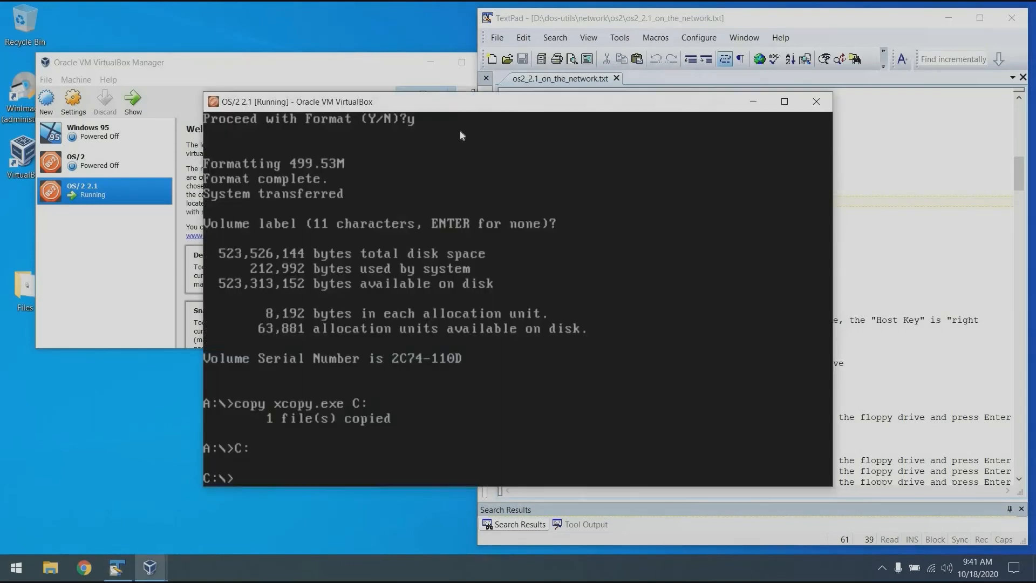
pyautogui.moveTo(450, 108); pyautogui.dragTo(320, 71)
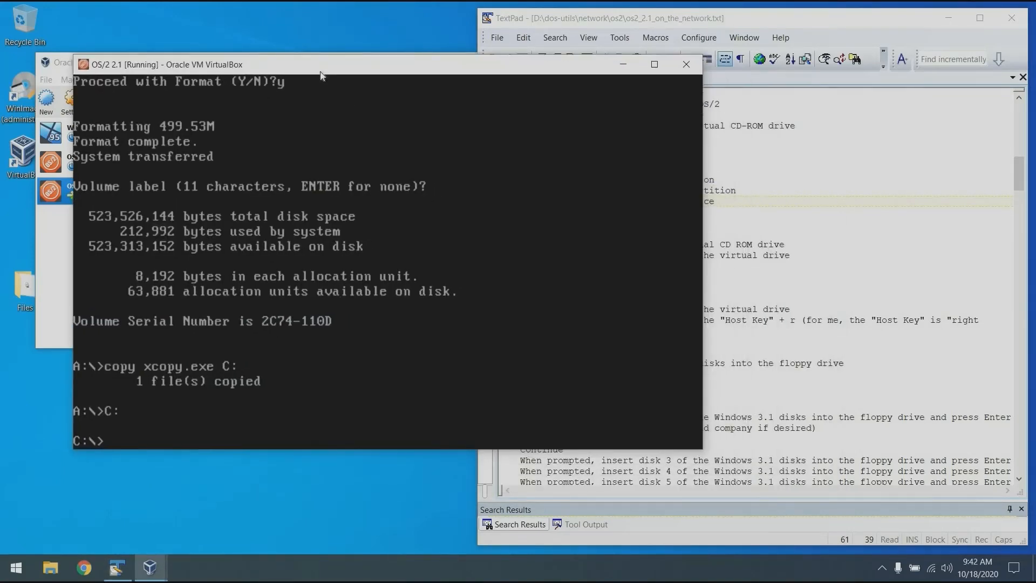
pyautogui.click(712, 169)
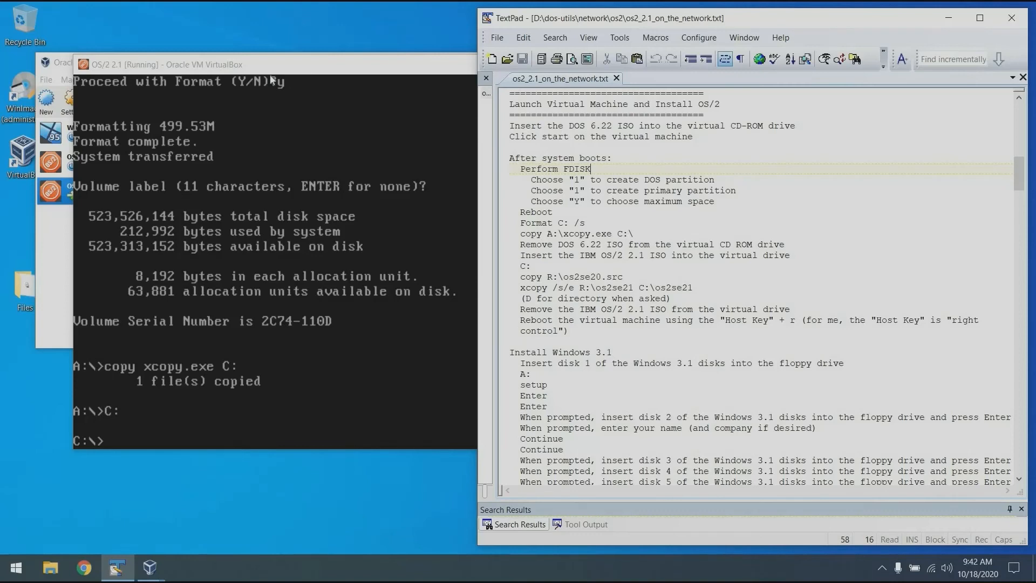
pyautogui.write('copy')
pyautogui.hotkey('alt', 'Tab')
pyautogui.write('c')
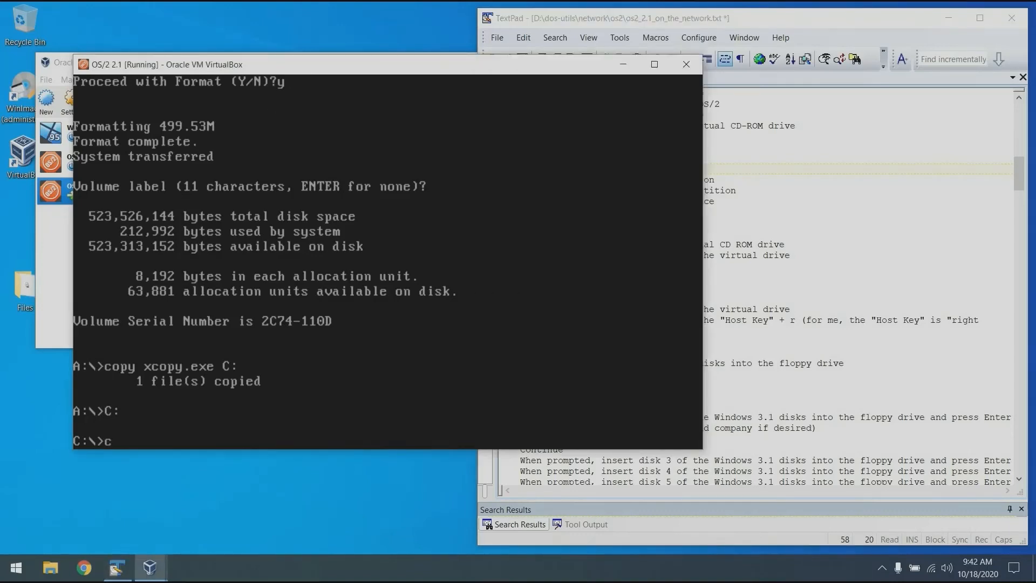
pyautogui.write('opy o')
pyautogui.press('BackSpace')
pyautogui.press('BackSpace')
pyautogui.press('BackSpace')
pyautogui.press('BackSpace')
pyautogui.press('BackSpace')
pyautogui.press('BackSpace')
# List the contents of CD drive R: and copy os2se20.src from it to C:.
pyautogui.write('R:')
pyautogui.press('Return')
pyautogui.write('dir')
pyautogui.press('Return')
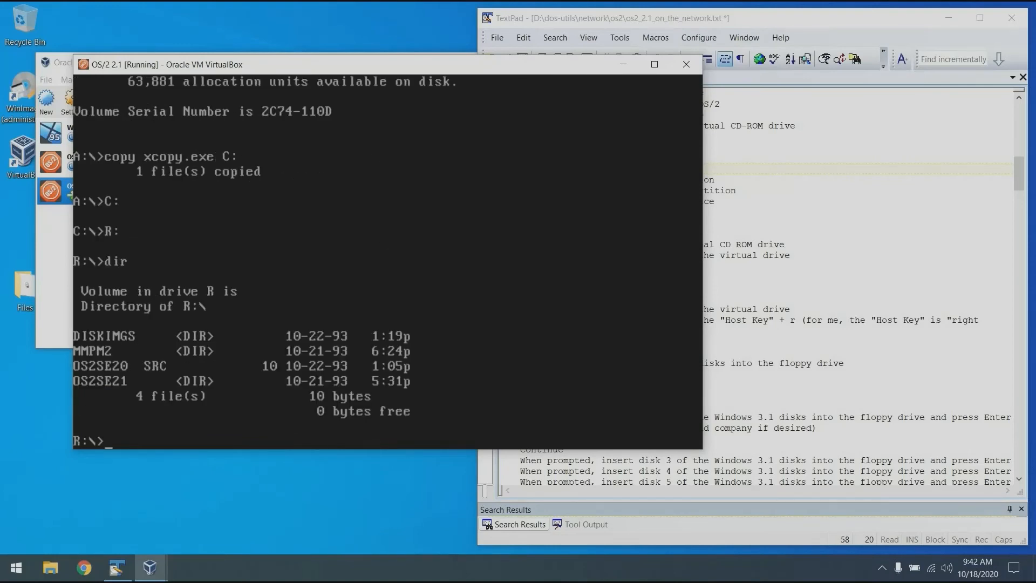
pyautogui.write('copy os2se20')
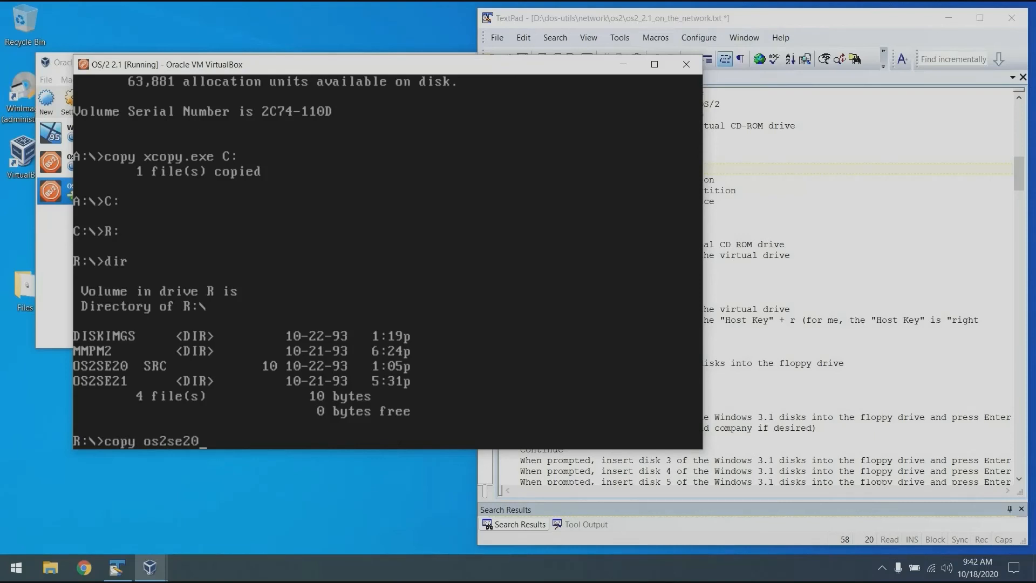
pyautogui.write('.src C:')
pyautogui.press('Return')
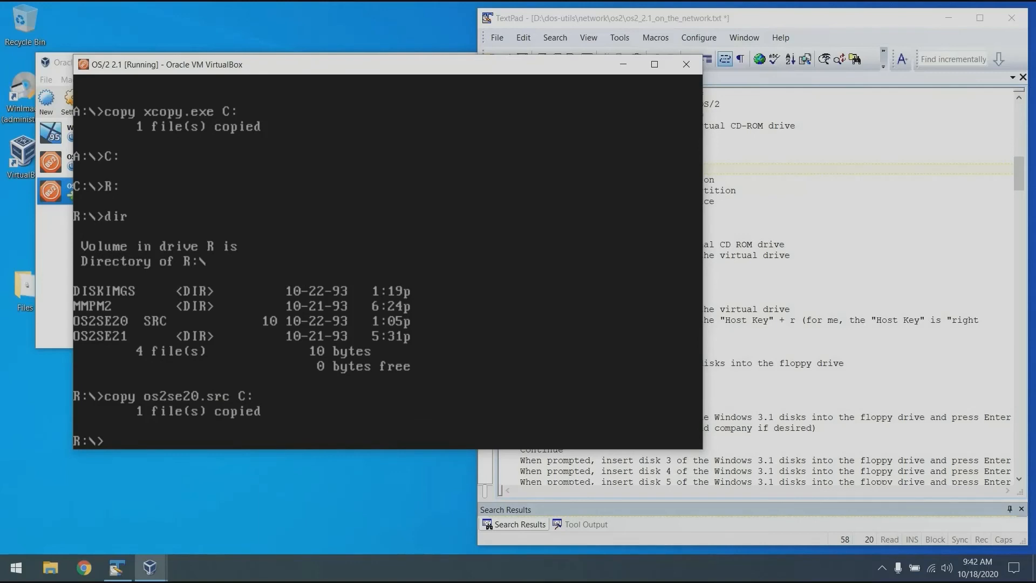
# From drive C:, run xcopy /s/e to copy R:\os2se21 to C:\os2se21, specifying the target as a directory.
pyautogui.write('C:')
pyautogui.press('Return')
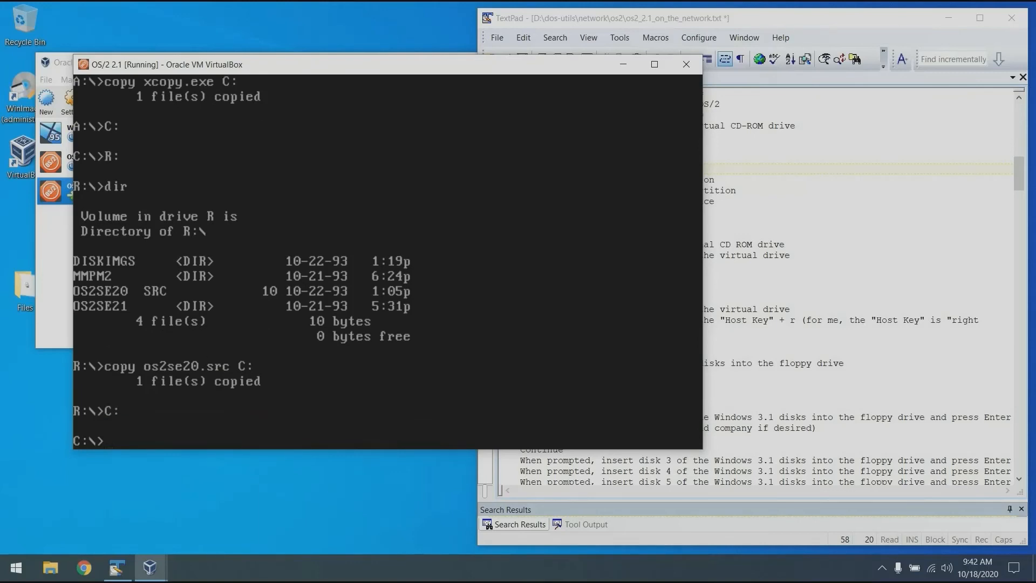
pyautogui.write('xcopy /s/e R:\\os2se21')
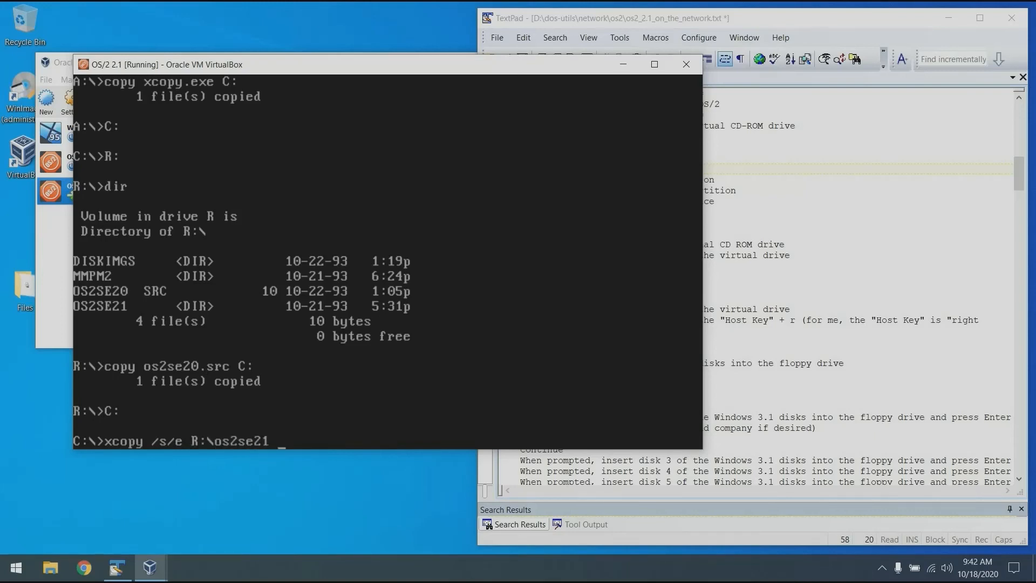
pyautogui.write(' C:\\os2se21')
pyautogui.press('Return')
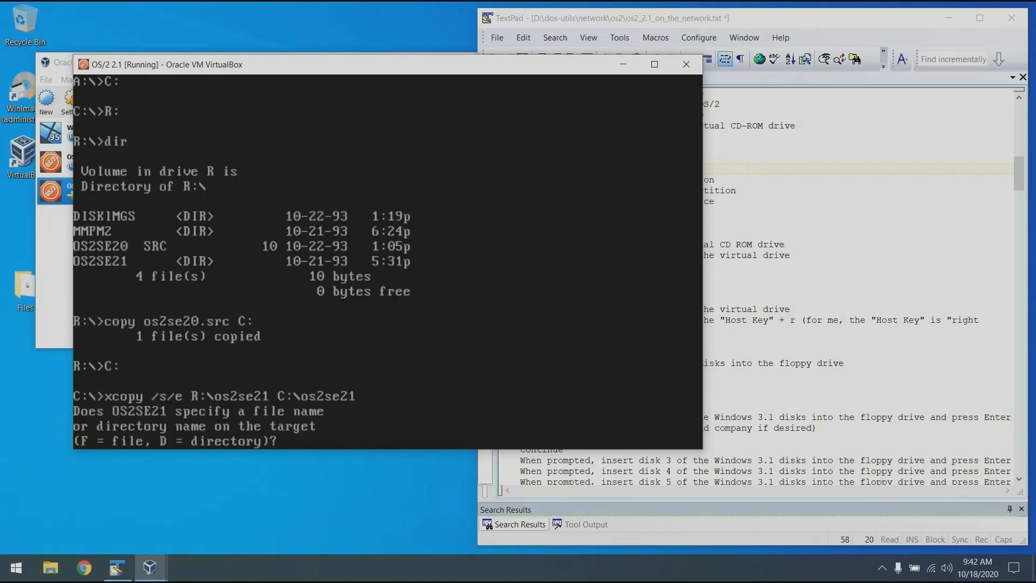
pyautogui.write('d')
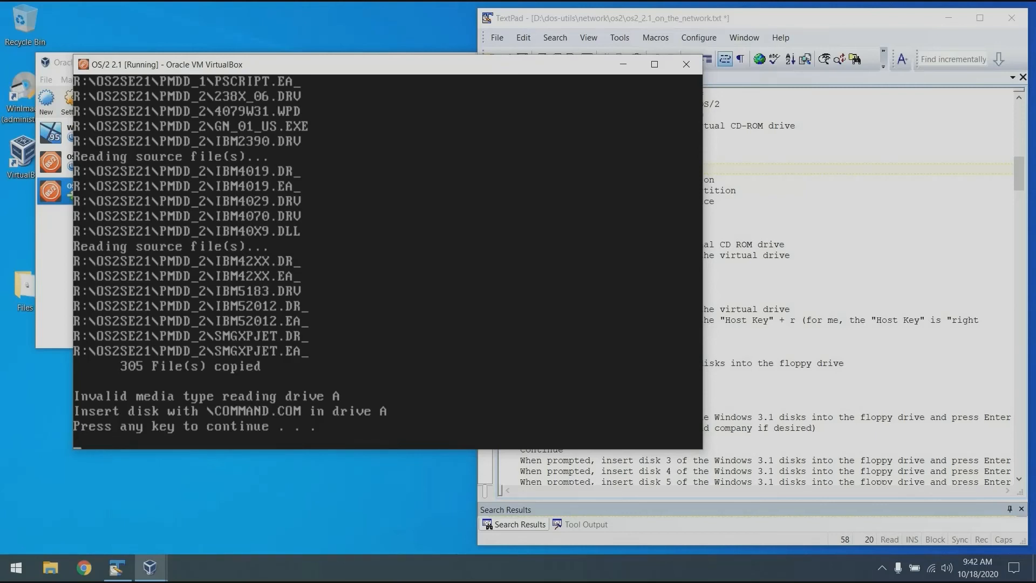
# Check the notes and remove disk01.iso from the OS/2 2.1 machine's virtual optical drive.
pyautogui.click(770, 244)
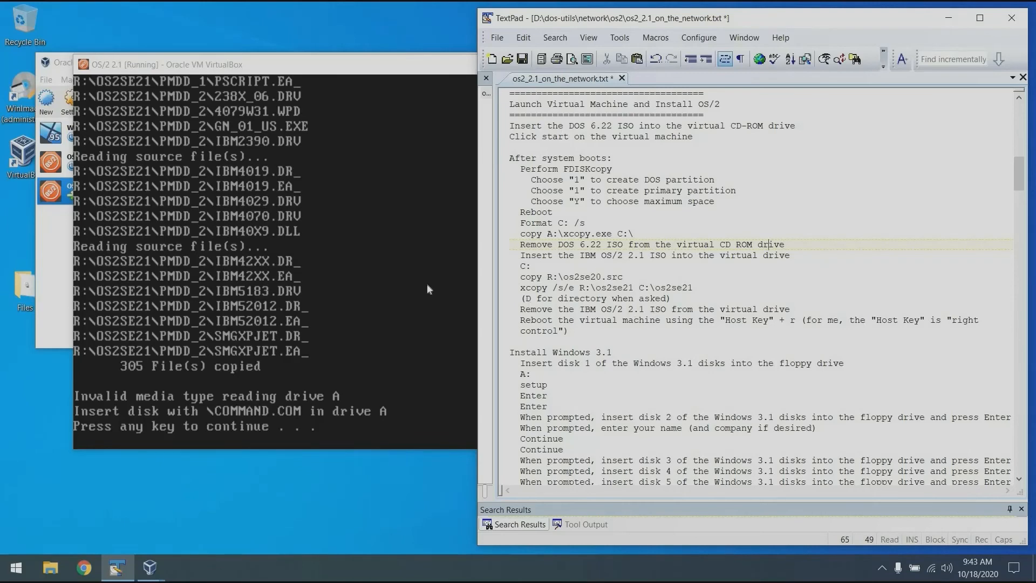
pyautogui.hotkey('alt', 'Tab')
pyautogui.press('Control_R+c')
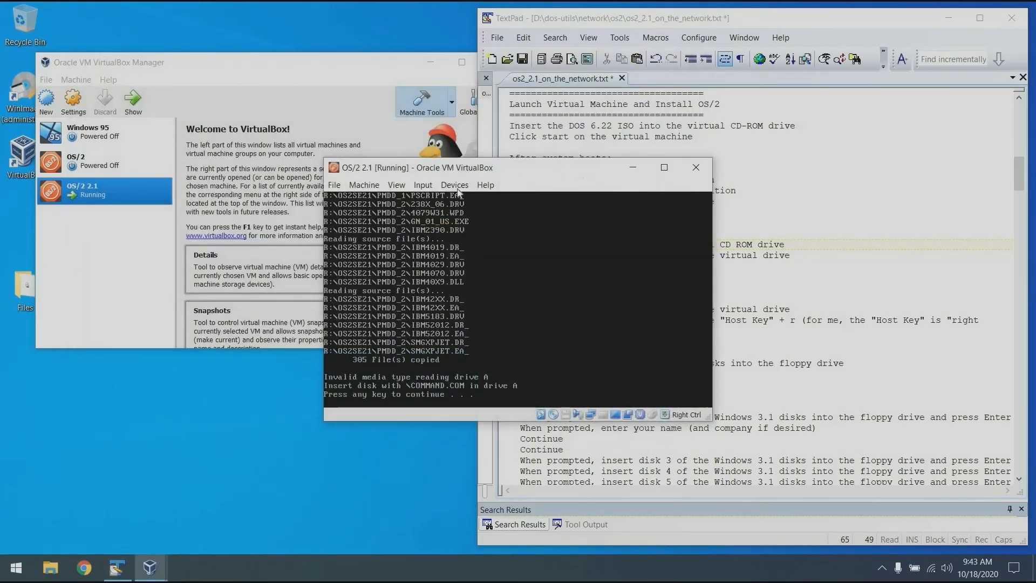
pyautogui.click(455, 185)
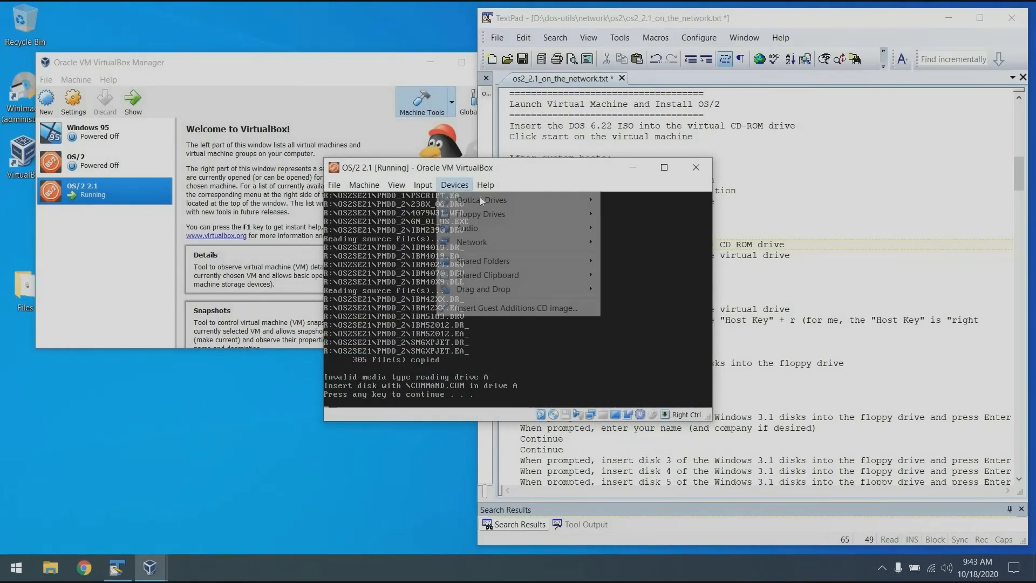
pyautogui.moveTo(459, 201)
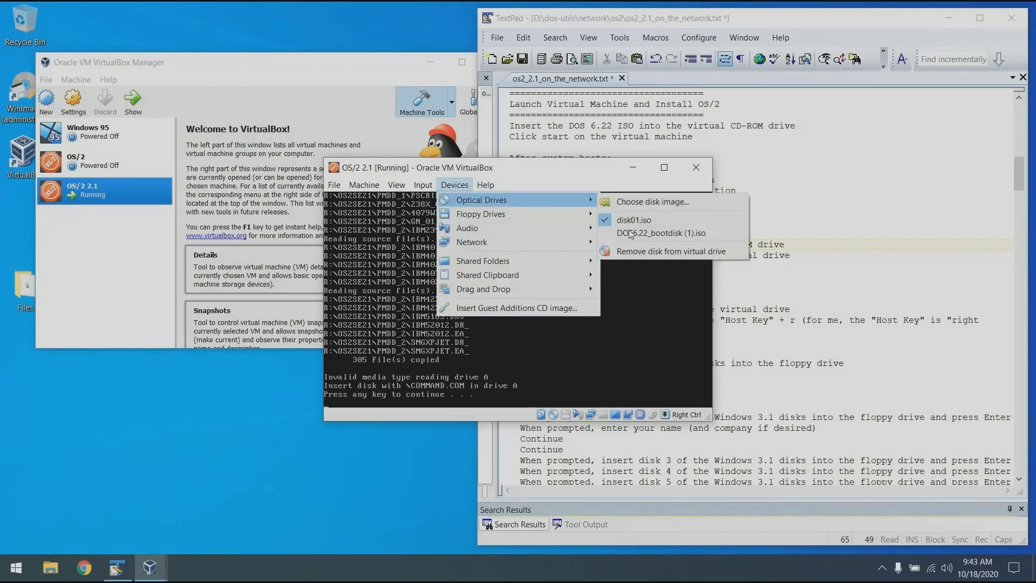
pyautogui.click(493, 167)
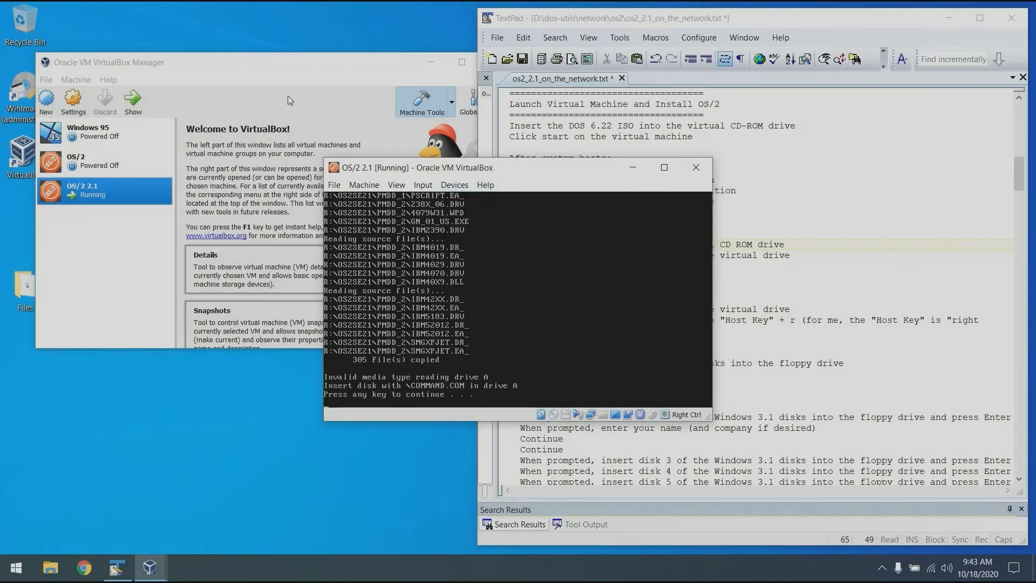
pyautogui.moveTo(493, 167); pyautogui.dragTo(280, 85)
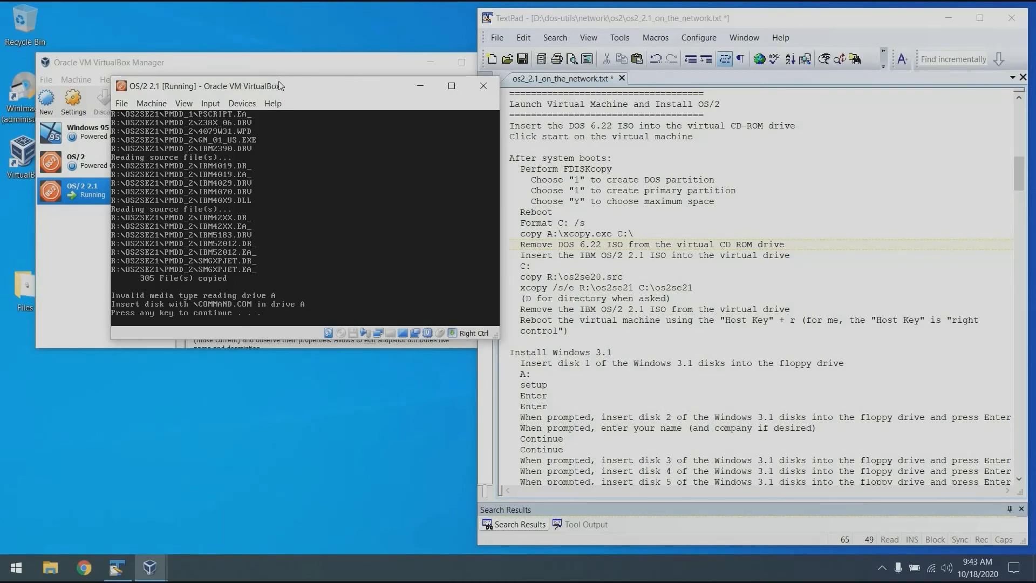
# Reset the virtual machine to boot from its hard disk and accept the current date and time.
pyautogui.hotkey('ctrl', 'r')
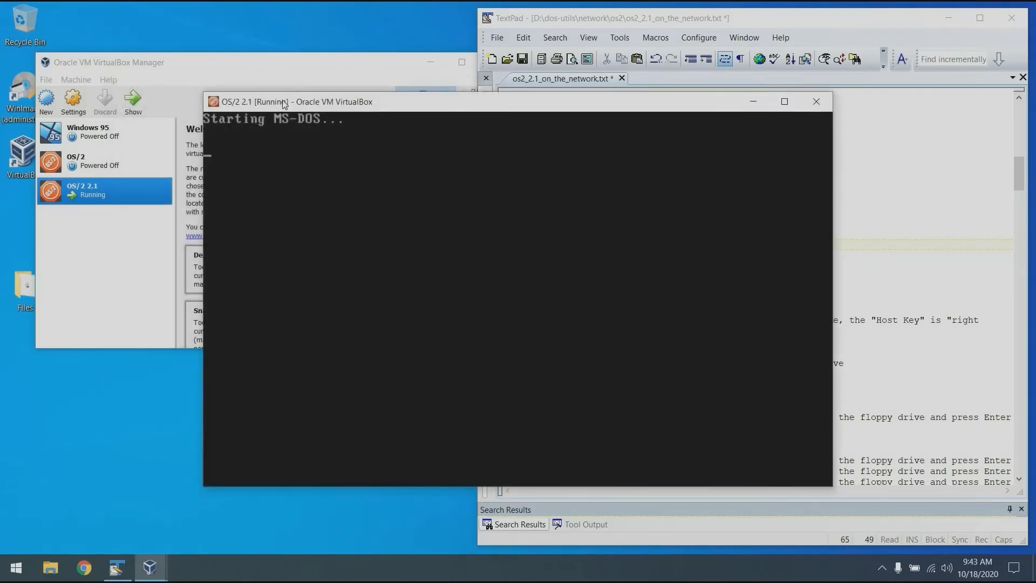
pyautogui.press('Return')
pyautogui.press('Return')
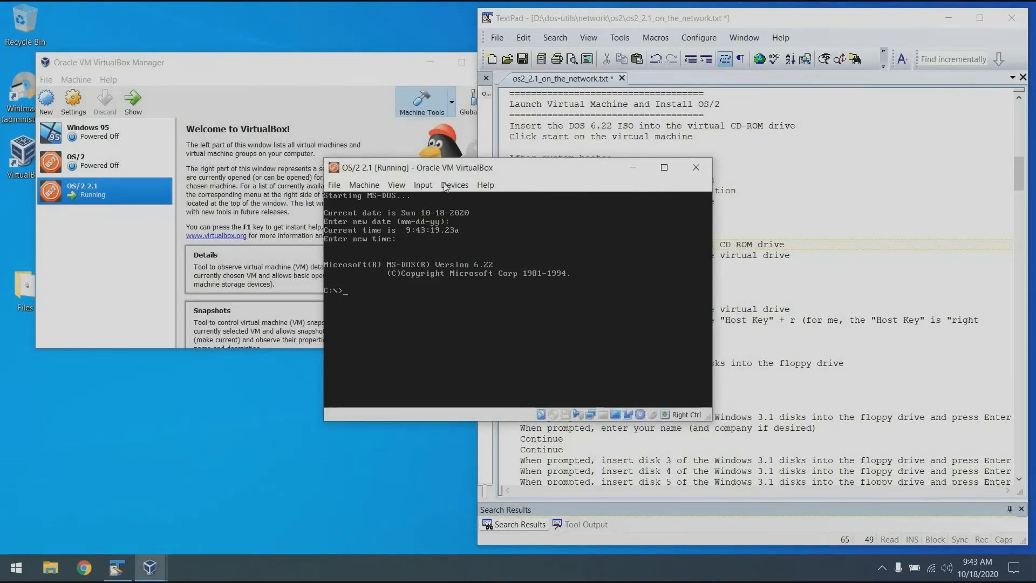
# Insert Disk01.img from the Microsoft Windows 3.1 folder into the virtual machine's floppy drive.
pyautogui.click(455, 184)
pyautogui.moveTo(518, 214)
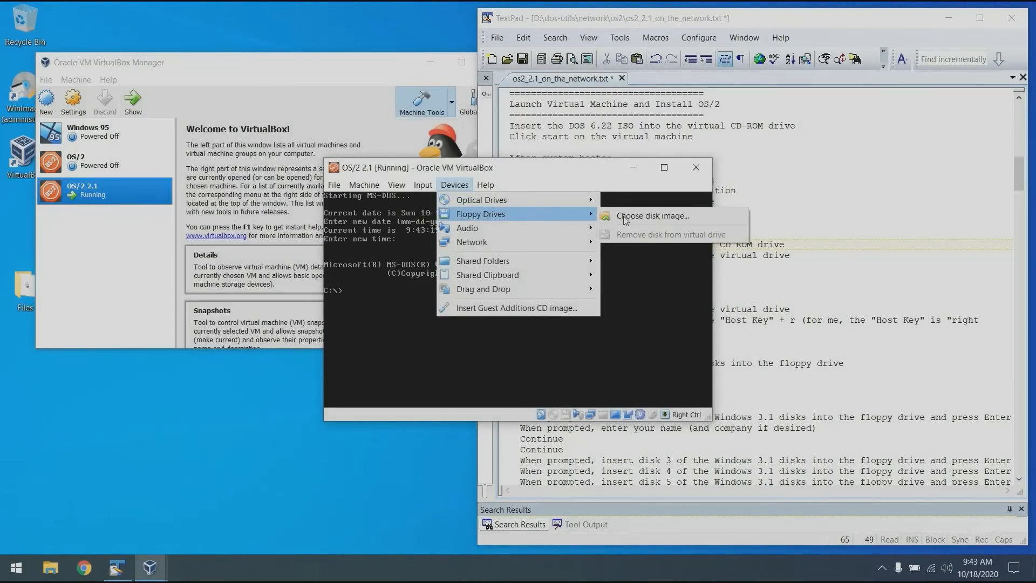
pyautogui.click(624, 216)
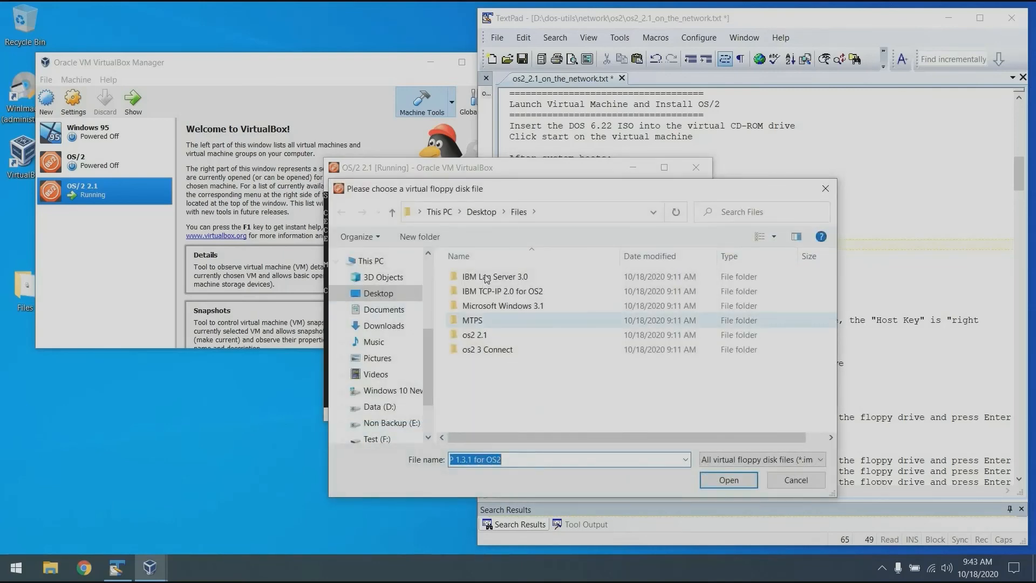
pyautogui.doubleClick(505, 306)
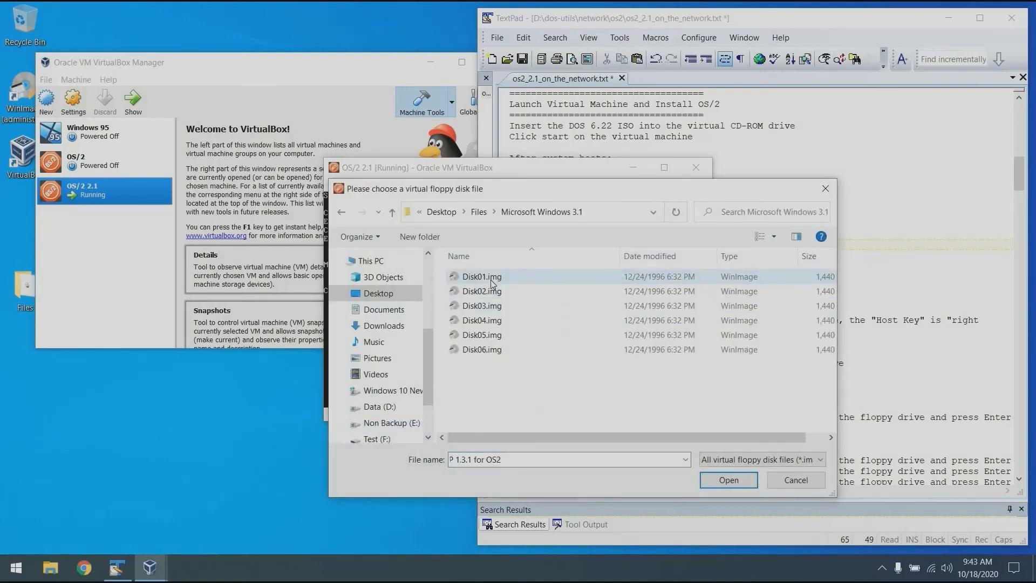
pyautogui.doubleClick(495, 278)
# Switch to drive A:, run setup, and choose Express Setup for Windows 3.1.
pyautogui.write('A:')
pyautogui.press('Return')
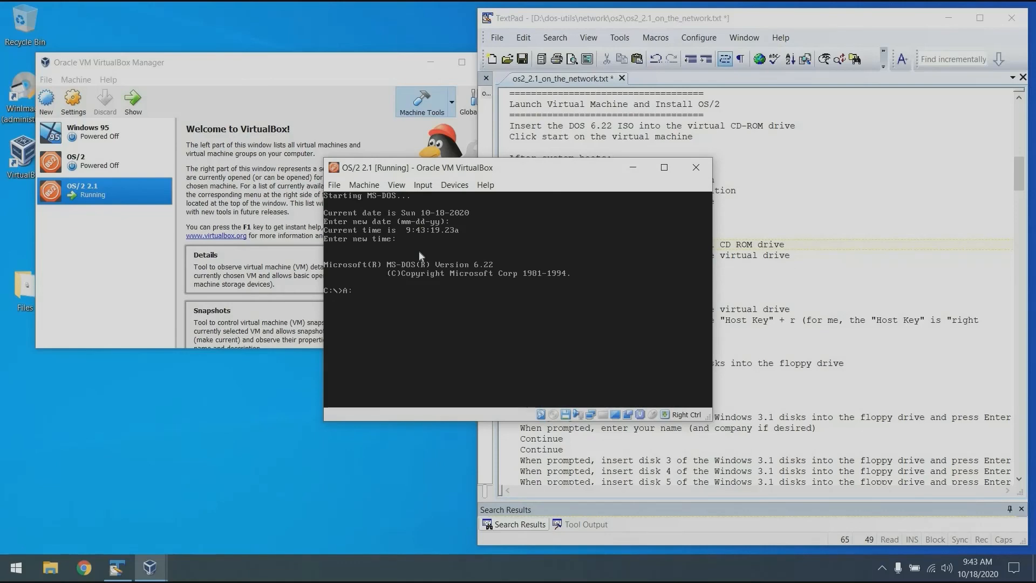
pyautogui.press('Control_R+c')
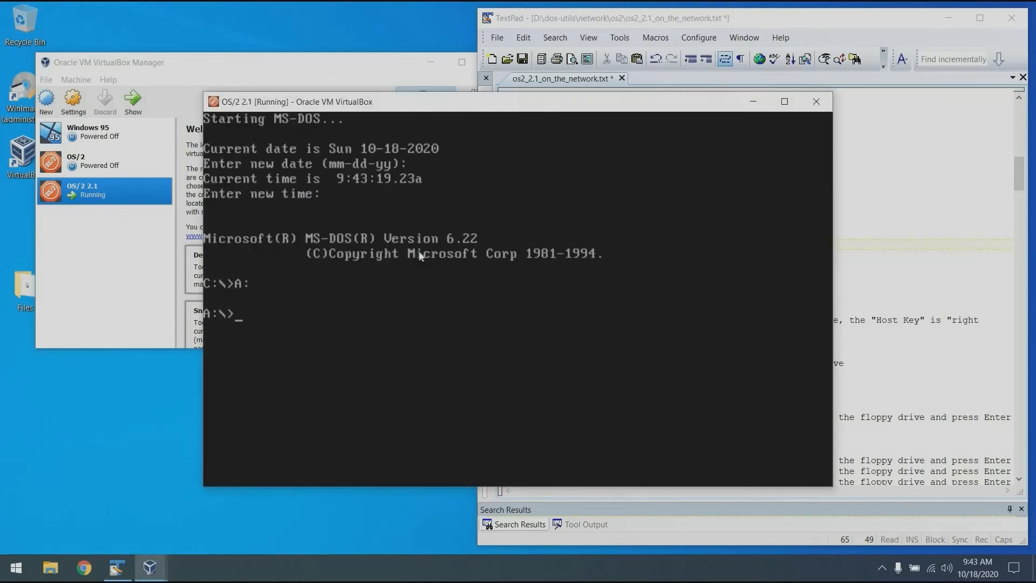
pyautogui.write('setup')
pyautogui.press('Return')
pyautogui.press('Return')
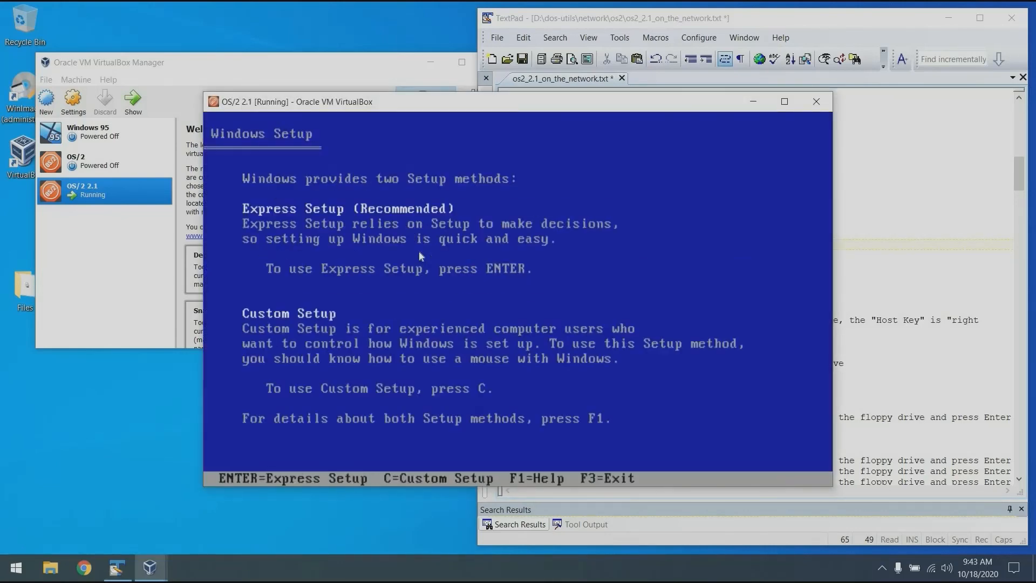
pyautogui.press('Return')
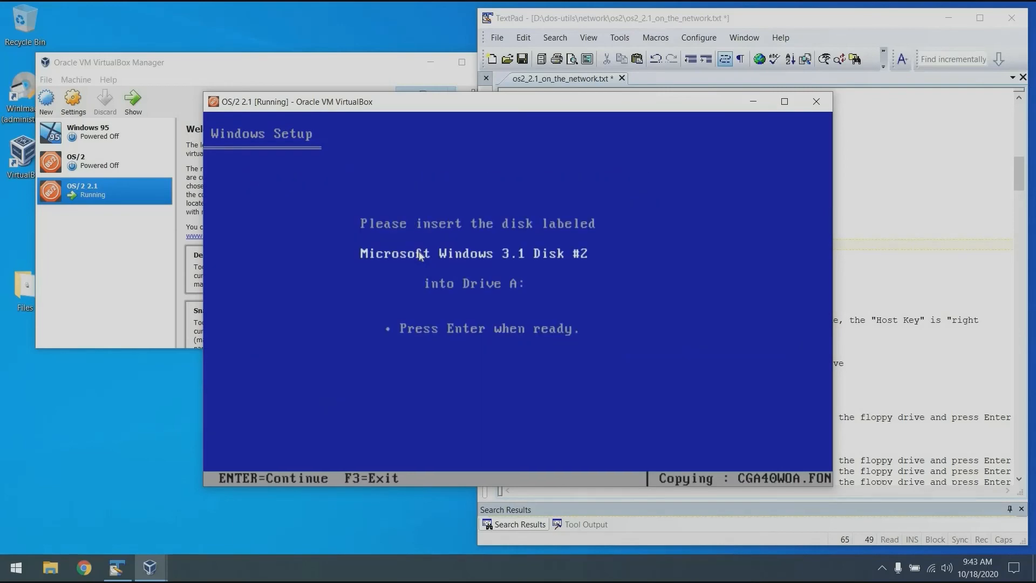
# Insert Disk02.img into the virtual floppy drive and continue Windows Setup.
pyautogui.press('Control_R+c')
pyautogui.click(455, 185)
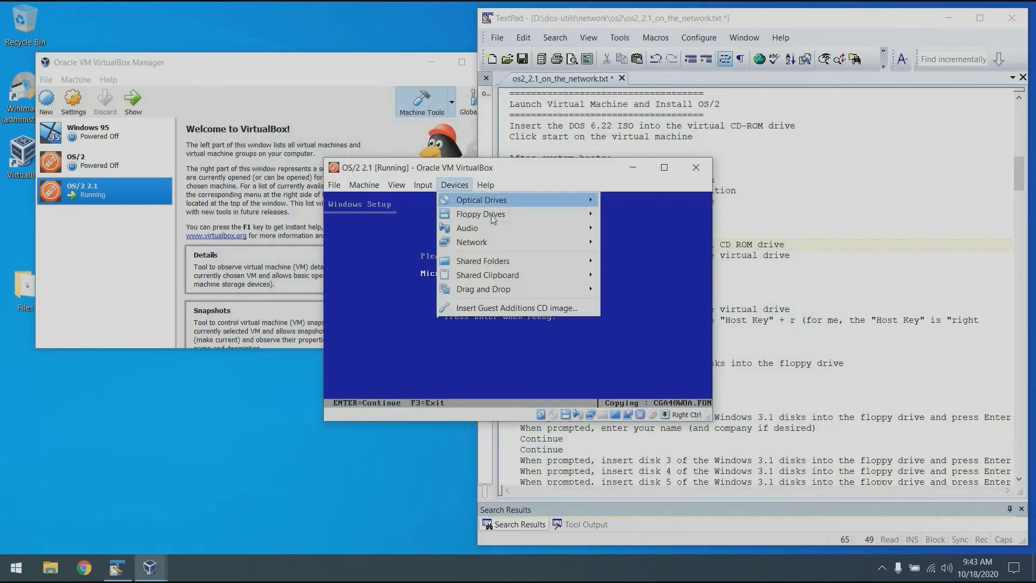
pyautogui.moveTo(492, 216)
pyautogui.click(629, 219)
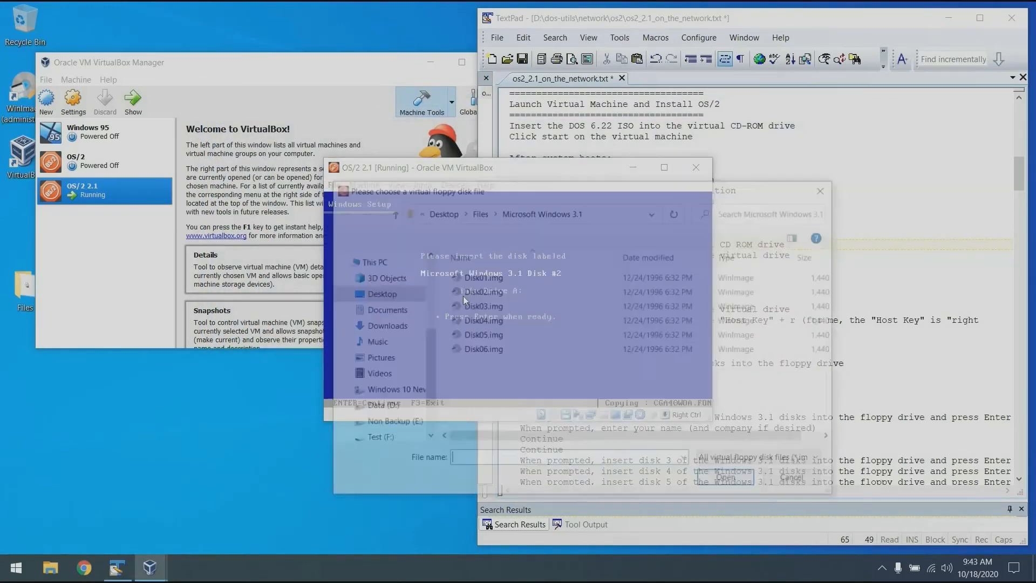
pyautogui.doubleClick(465, 292)
pyautogui.press('Return')
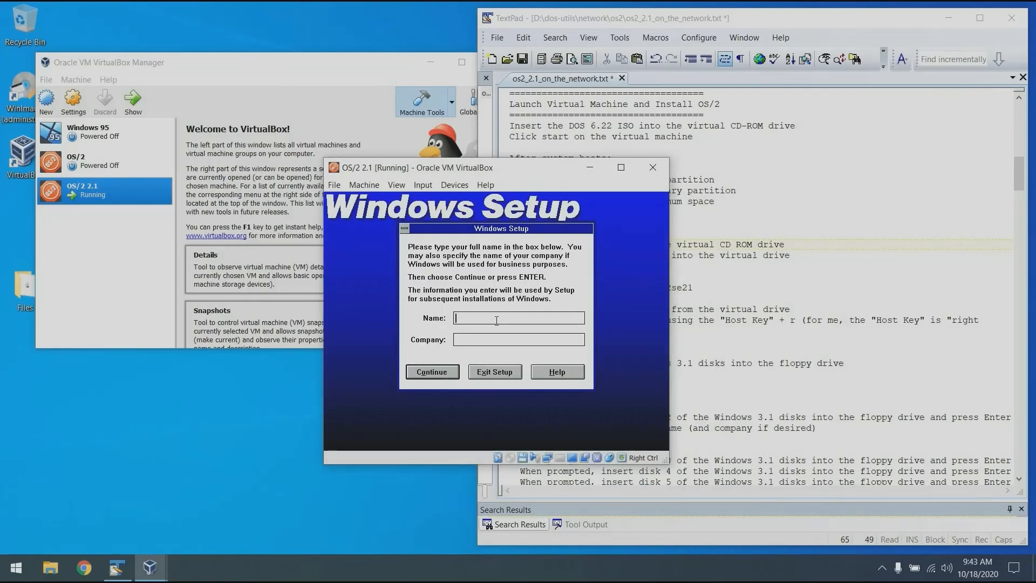
# Enter the user's full name in Windows Setup, leave the company blank, and confirm the information.
pyautogui.write('Chris ')
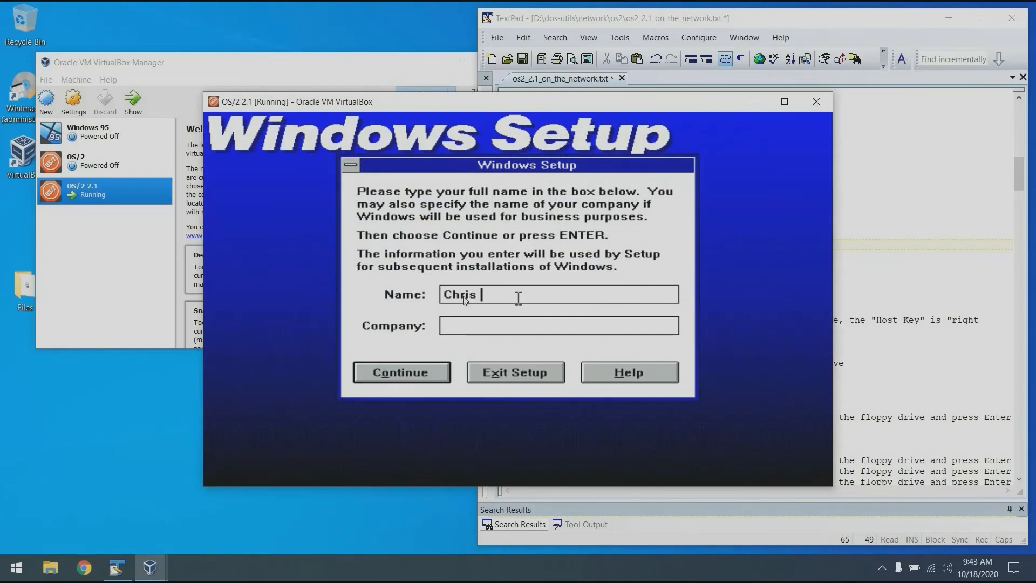
pyautogui.write('Lenderman')
pyautogui.press('Tab')
pyautogui.press('Return')
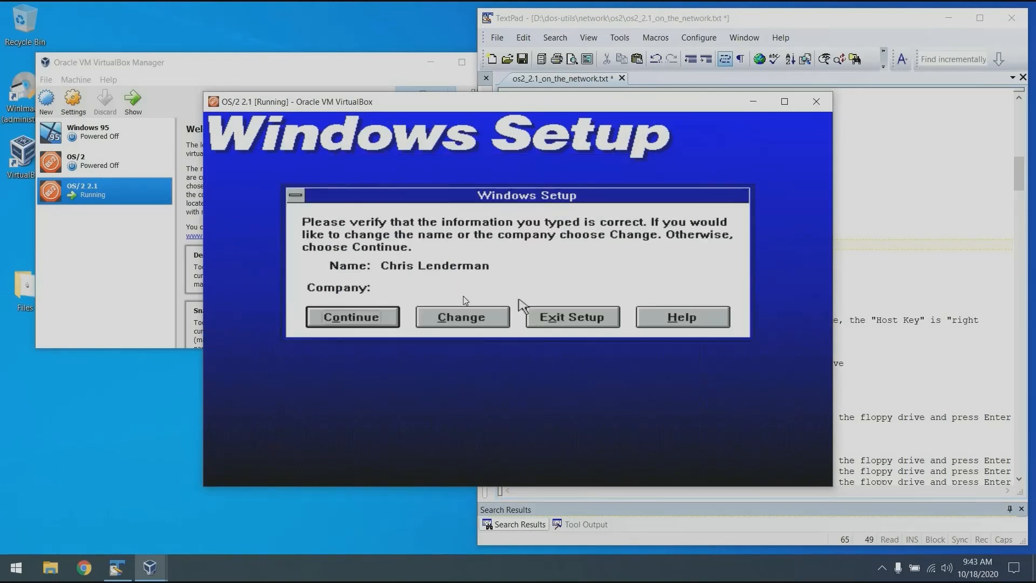
pyautogui.press('Return')
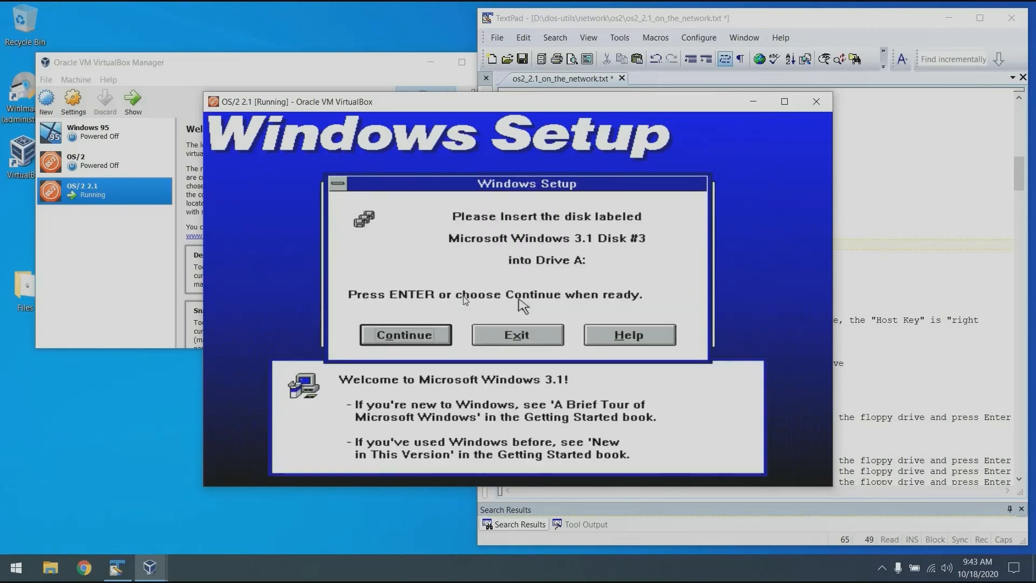
# Replace the floppy image with Disk03.img and continue Windows Setup.
pyautogui.press('Control_R+c')
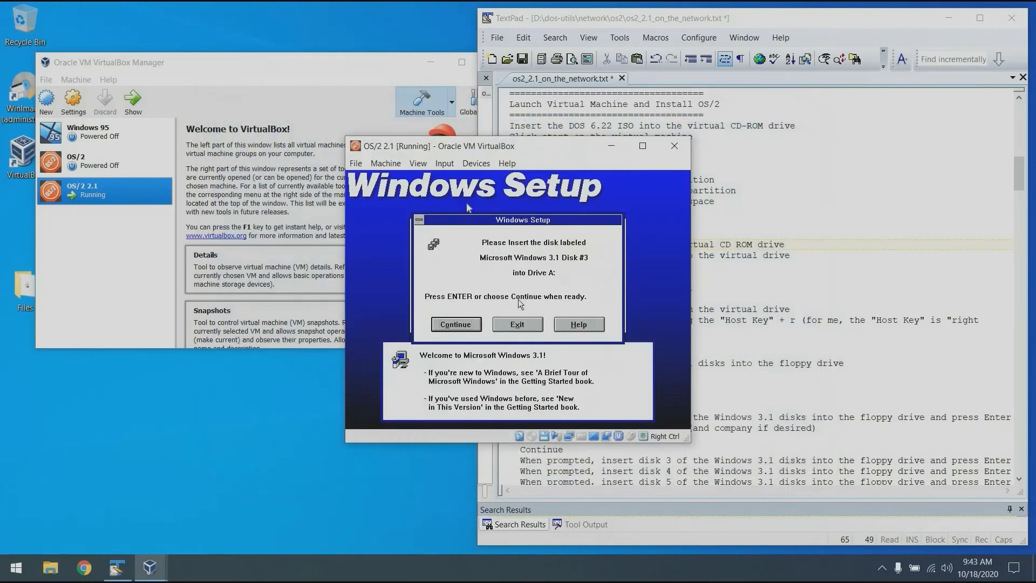
pyautogui.click(476, 163)
pyautogui.moveTo(502, 193)
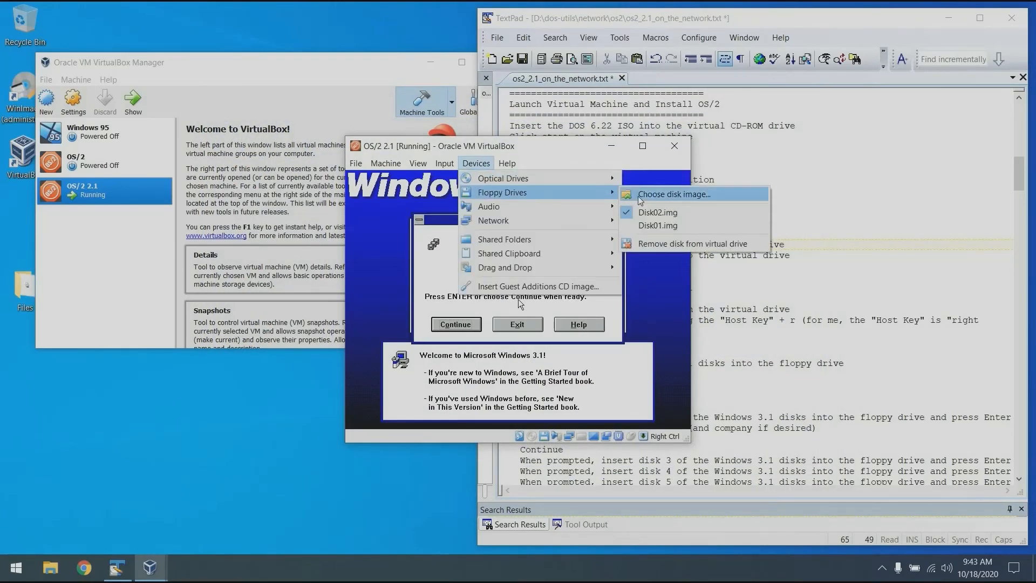
pyautogui.click(664, 193)
pyautogui.doubleClick(497, 284)
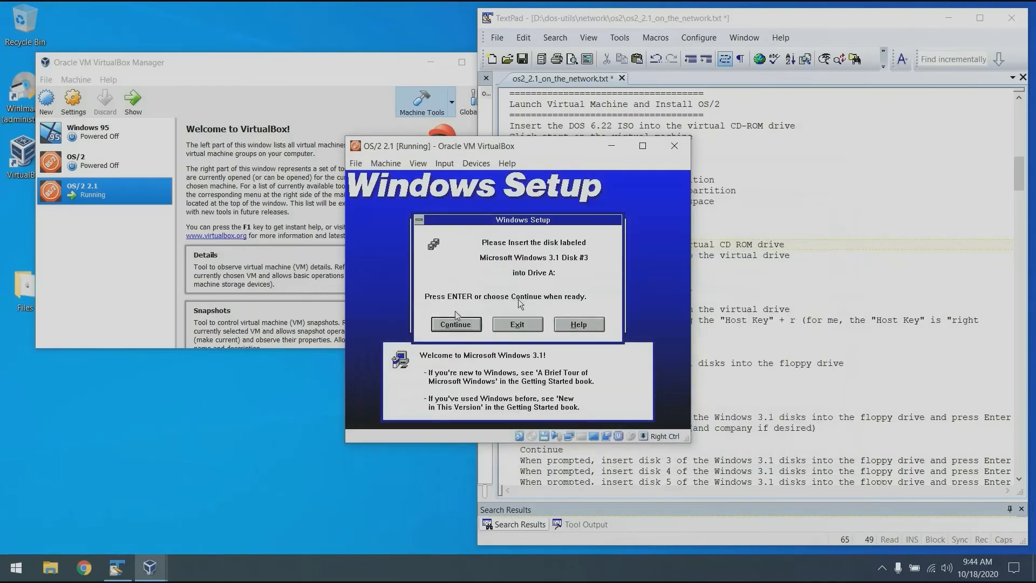
pyautogui.press('Return')
pyautogui.press('Control_R+c')
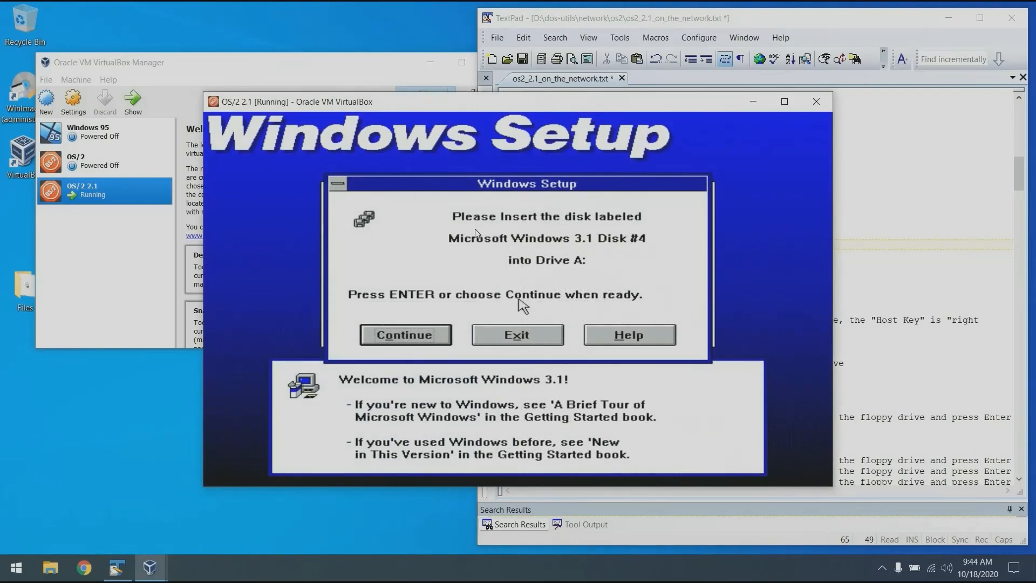
# Load Disk04.img into the virtual floppy drive for the disk 4 request.
pyautogui.press('Control_R+c')
pyautogui.click(478, 164)
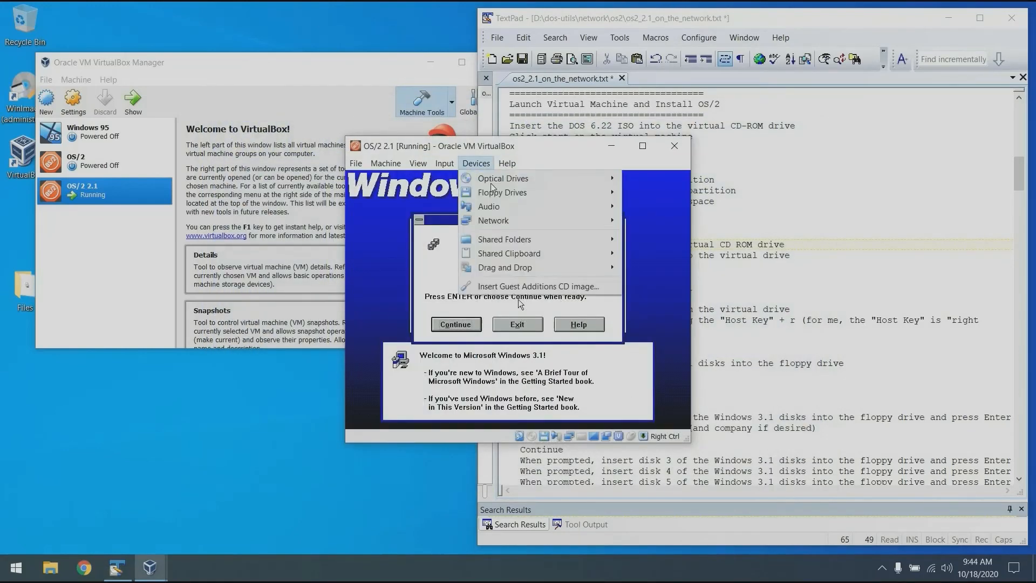
pyautogui.moveTo(494, 193)
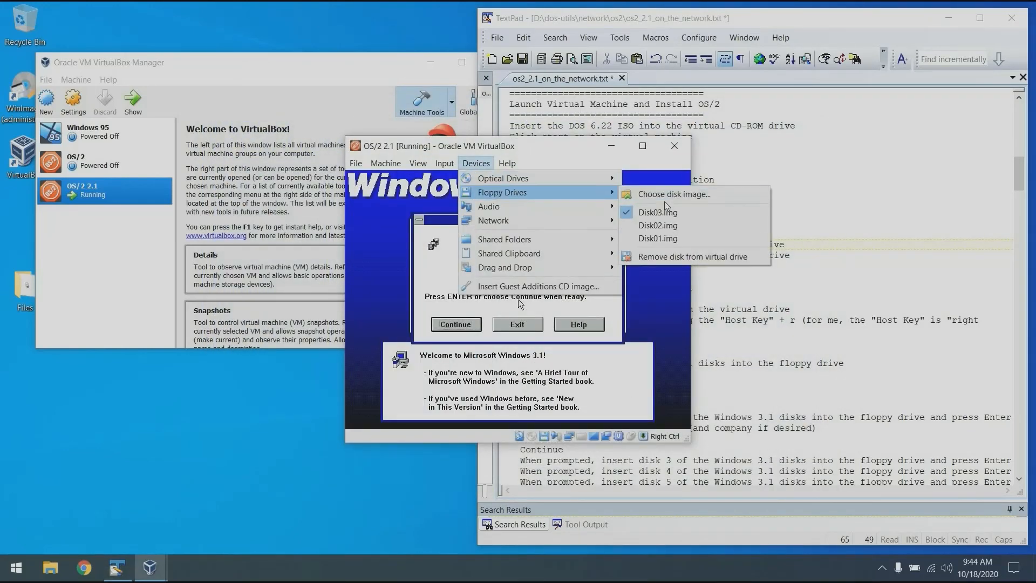
pyautogui.click(665, 195)
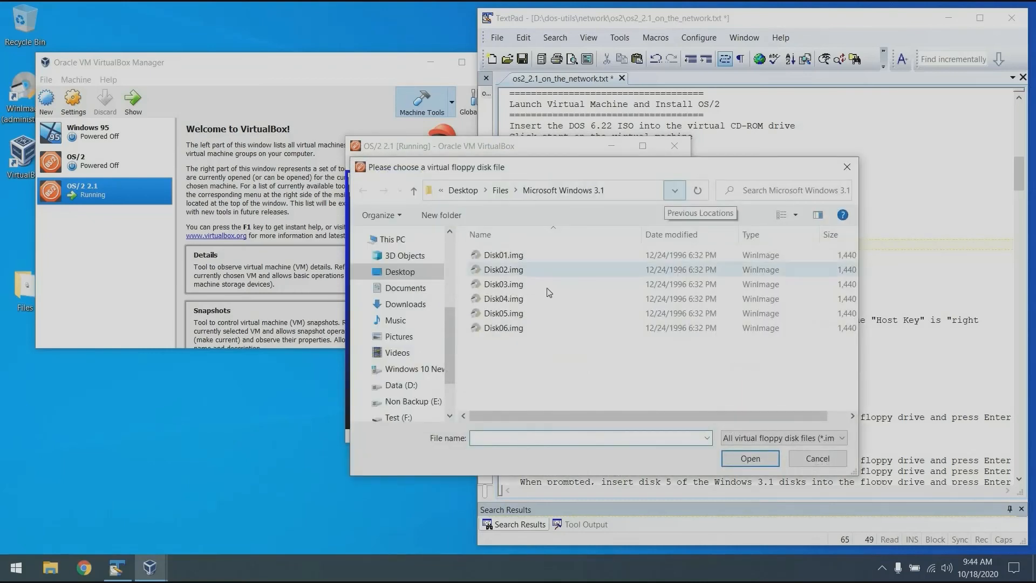
pyautogui.doubleClick(540, 300)
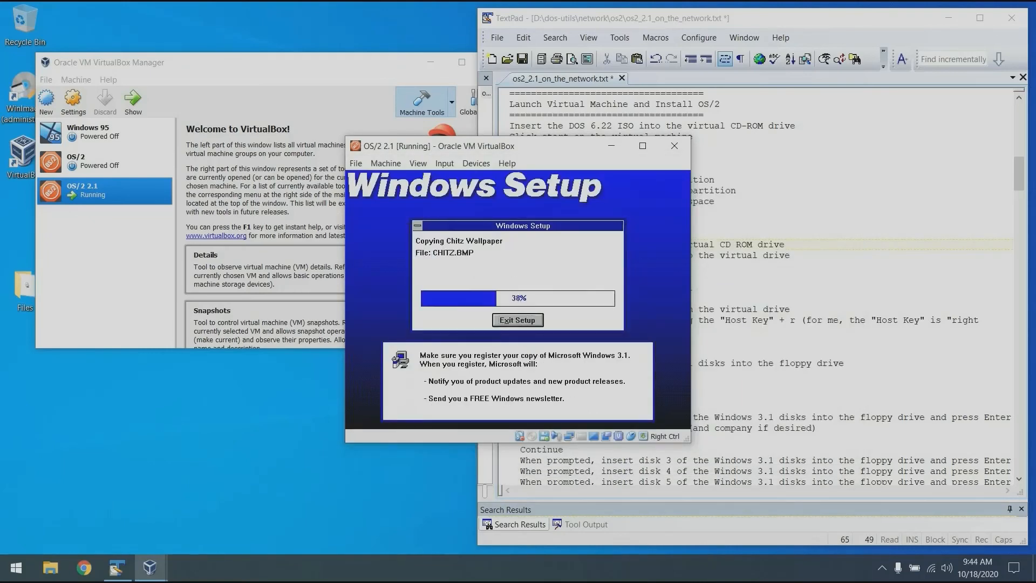
# Load Disk05.img into the virtual floppy drive for the next Windows Setup disk.
pyautogui.click(477, 163)
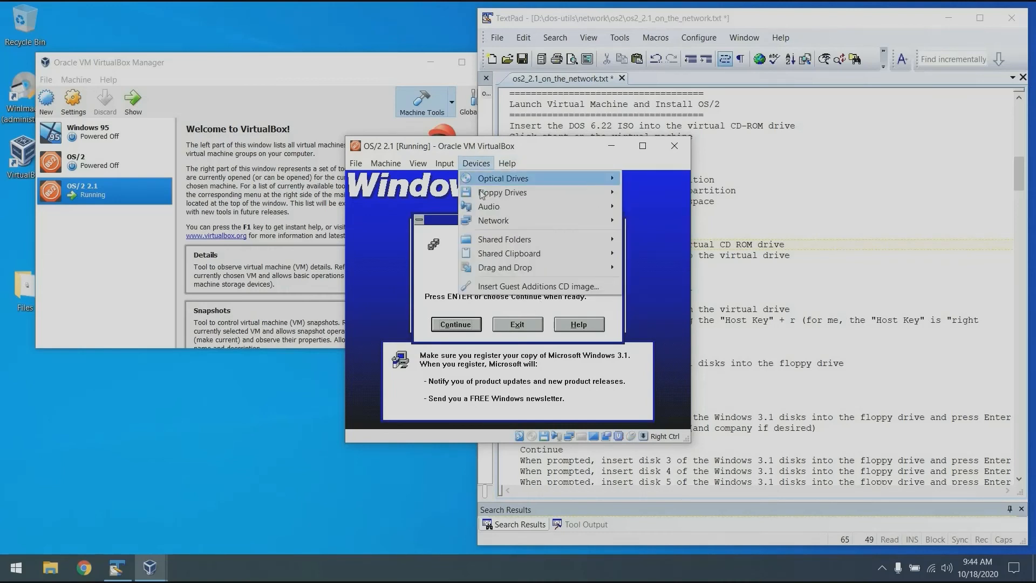
pyautogui.moveTo(483, 193)
pyautogui.click(662, 195)
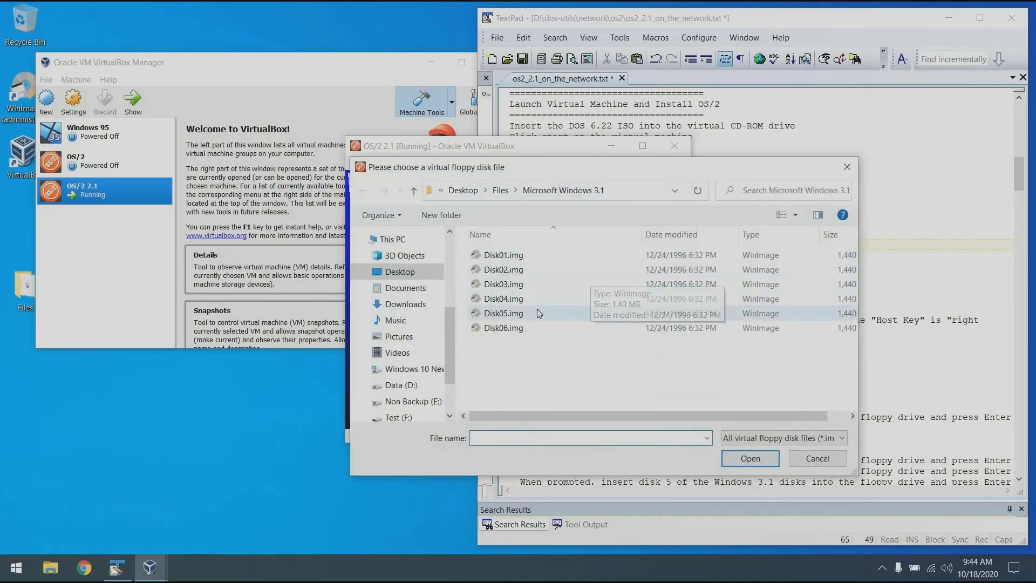
pyautogui.doubleClick(537, 310)
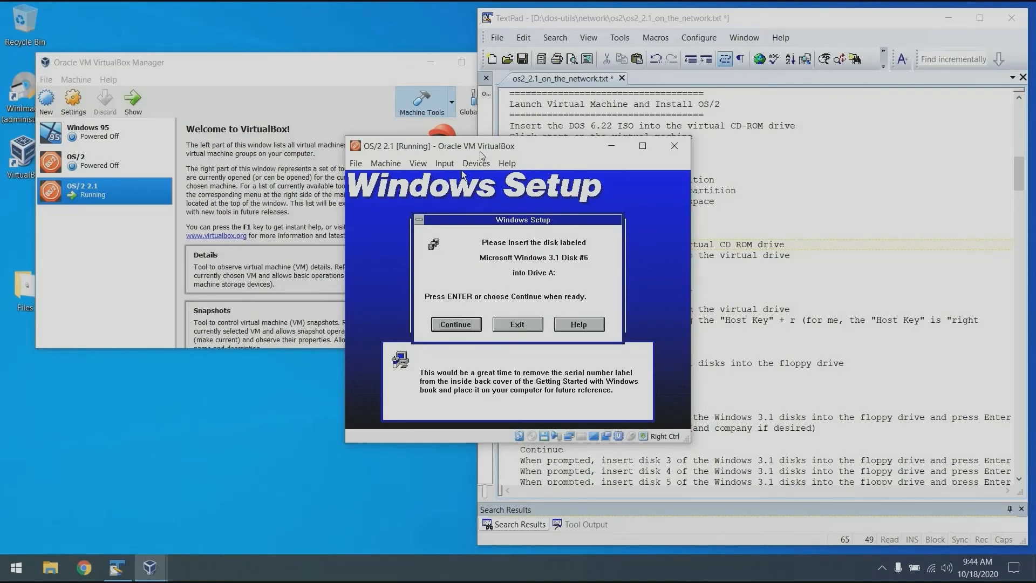
# Insert Disk06.img into the virtual floppy drive and continue Windows Setup with the last disk.
pyautogui.click(483, 169)
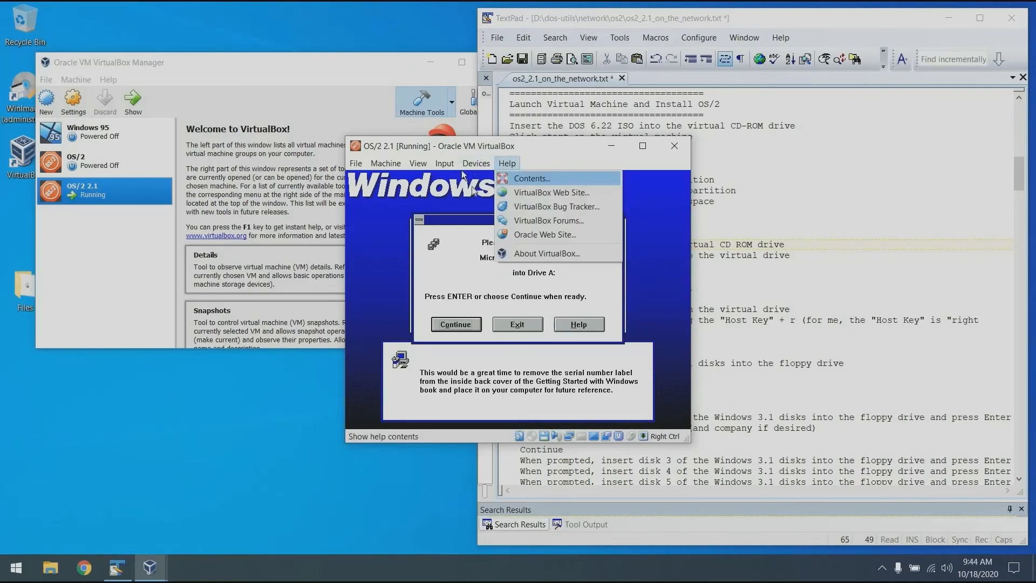
pyautogui.moveTo(593, 192)
pyautogui.click(634, 194)
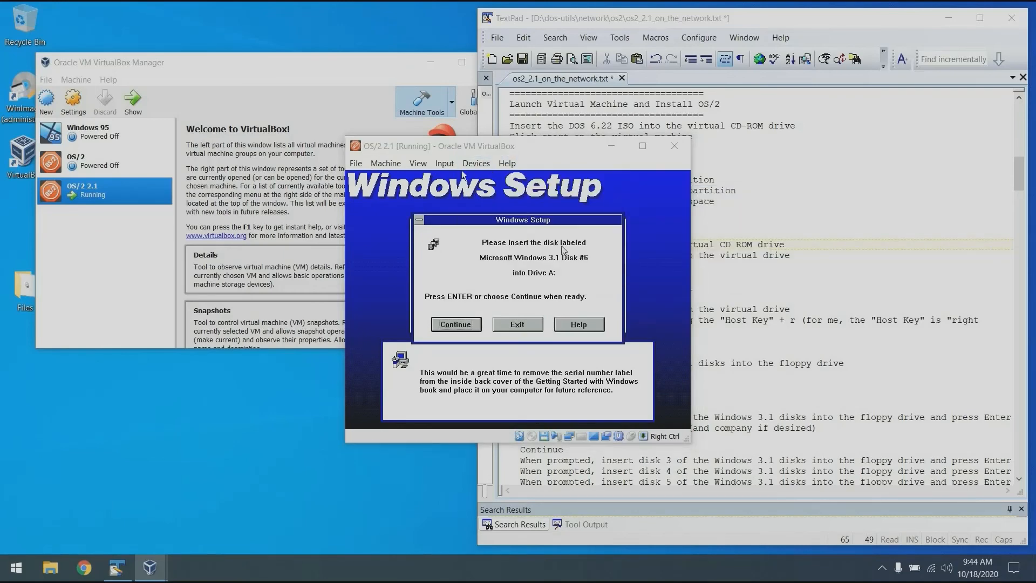
pyautogui.doubleClick(506, 328)
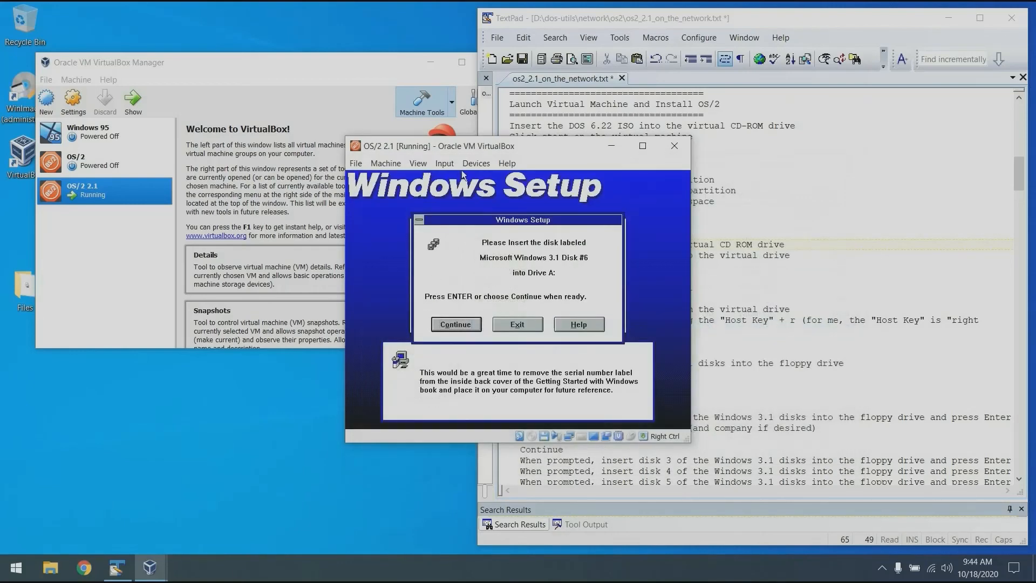
pyautogui.press('Return')
pyautogui.hotkey('ctrl', 'c')
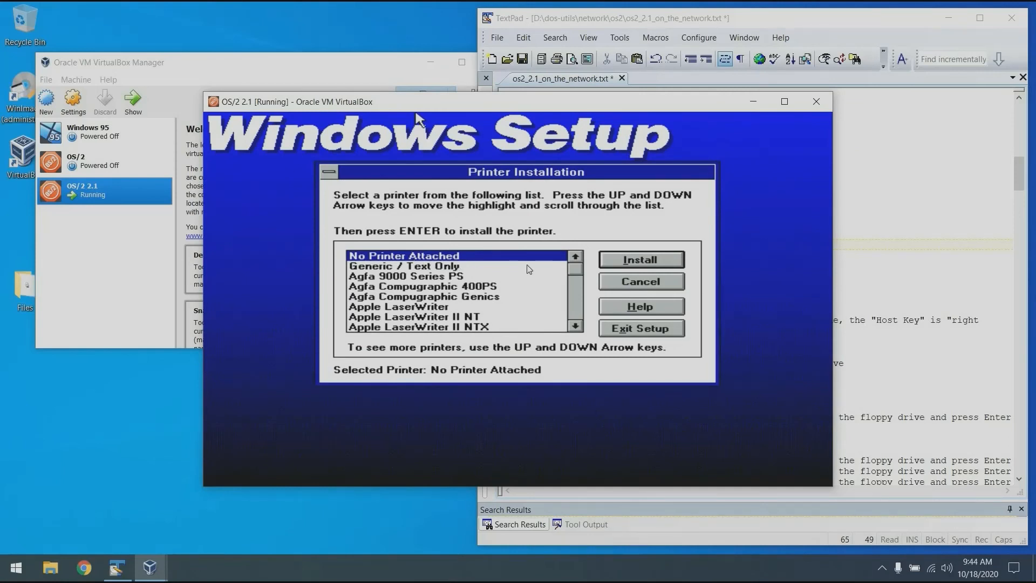
# Finish Windows Setup with No Printer Attached, skipping the tutorial and returning to MS-DOS.
pyautogui.click(631, 260)
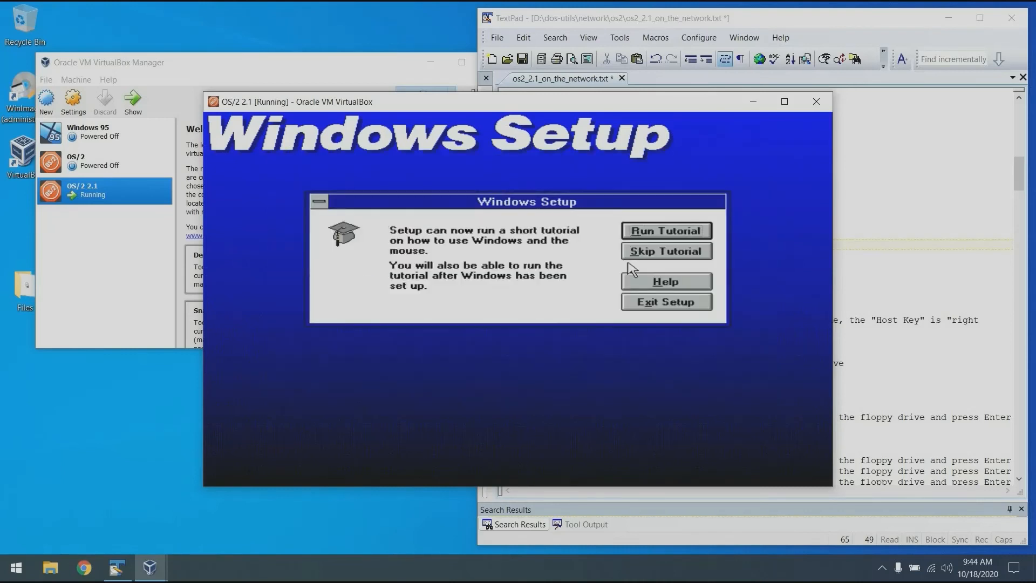
pyautogui.click(681, 249)
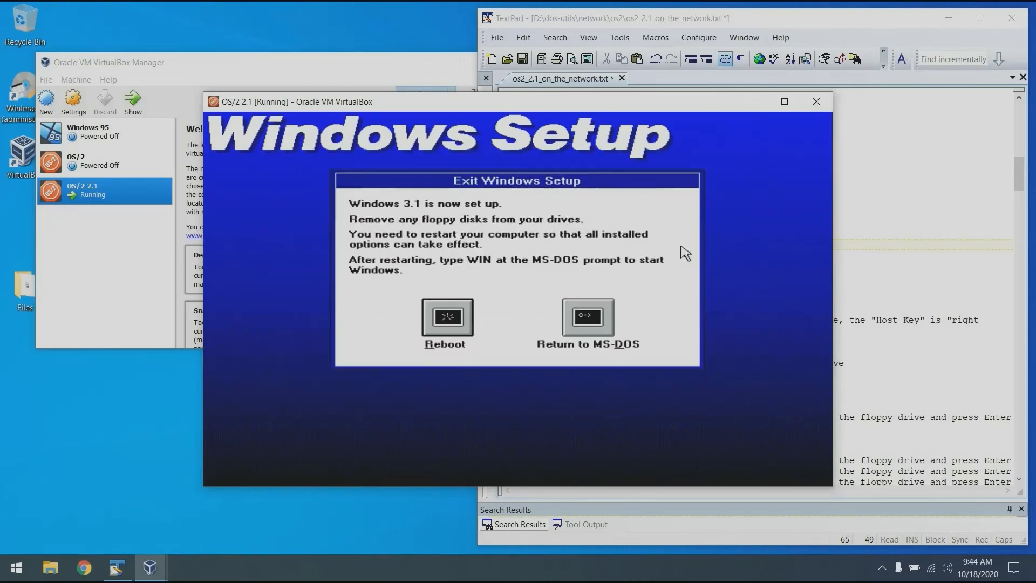
pyautogui.click(579, 327)
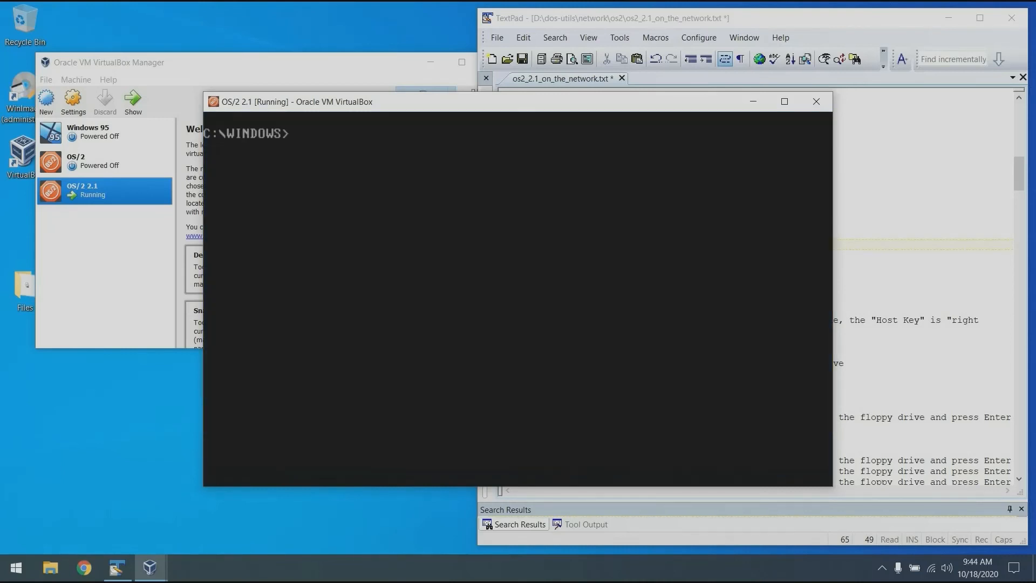
# Take the virtual machine window out of scaled mode and move it clear of the notes.
pyautogui.press('Control_R+c')
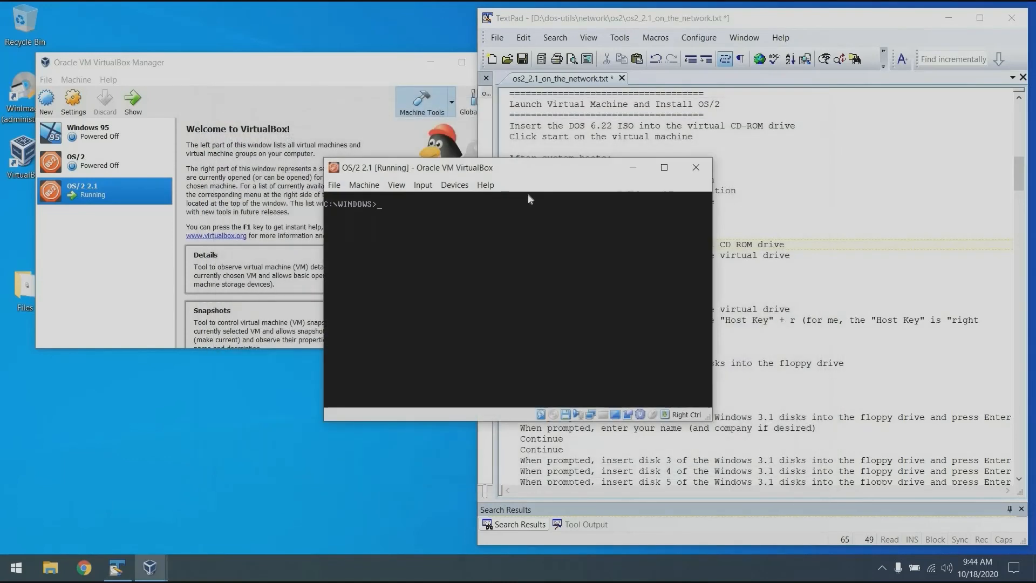
pyautogui.click(455, 184)
pyautogui.click(370, 156)
pyautogui.moveTo(386, 167); pyautogui.dragTo(173, 139)
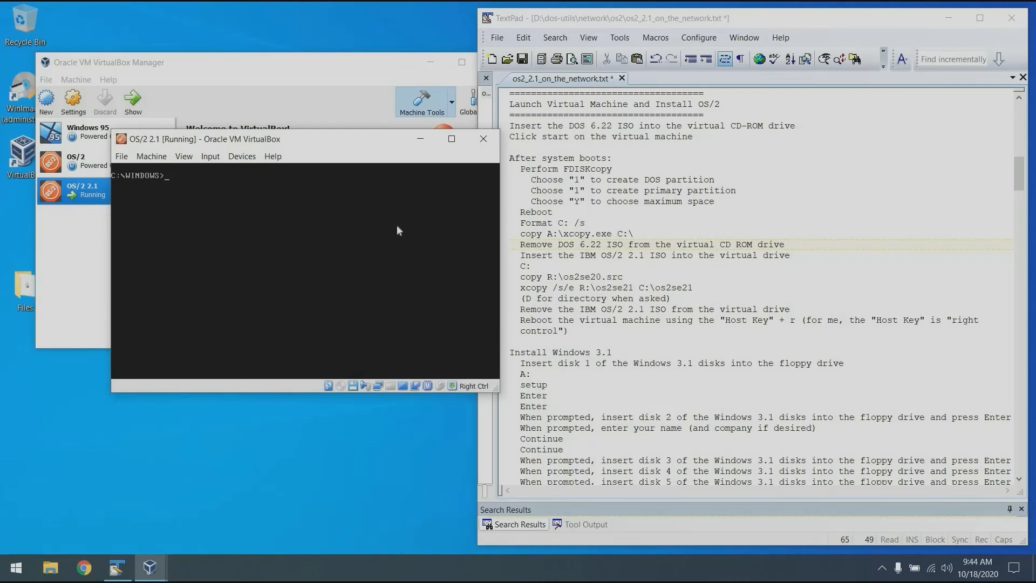
# Review the notes' Windows 3.1 installation steps and the section on extracting DISK0.DSK and DISK1.DSK with WinImage.
pyautogui.click(588, 379)
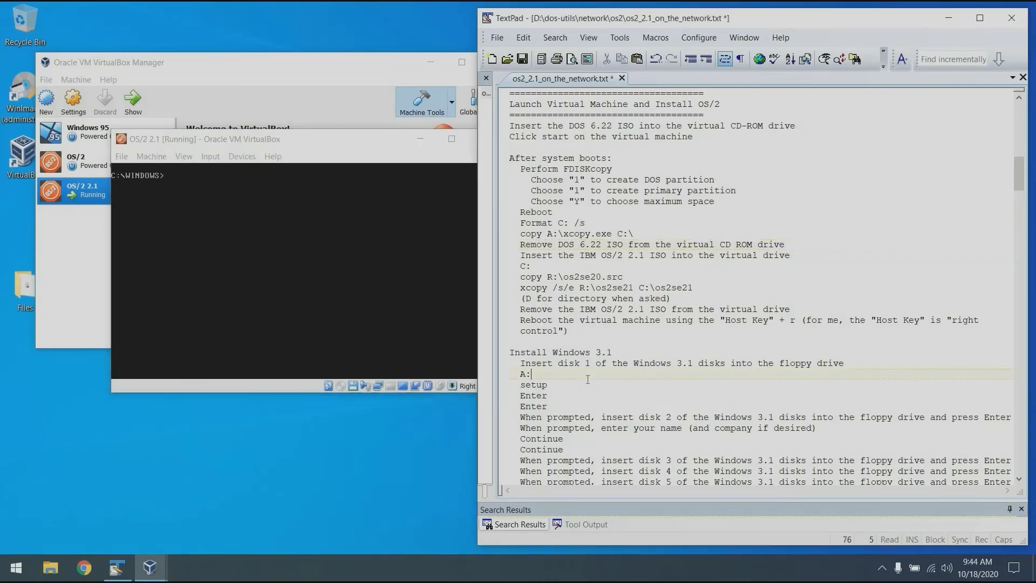
pyautogui.press('Down')
pyautogui.press('Down')
pyautogui.press('Down')
pyautogui.press('Down')
pyautogui.press('Down')
pyautogui.press('Down')
pyautogui.press('Down')
pyautogui.press('Down')
pyautogui.press('Down')
pyautogui.press('Down')
pyautogui.press('Down')
pyautogui.press('Down')
pyautogui.press('Down')
pyautogui.press('Down')
pyautogui.press('Down')
pyautogui.press('Down')
pyautogui.press('Down')
pyautogui.press('Down')
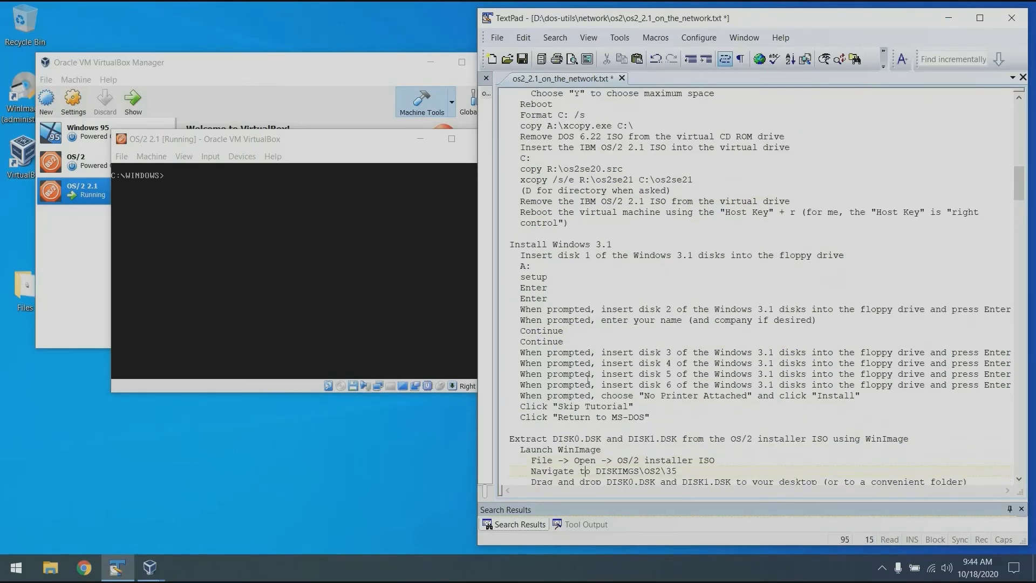
# Open disk01.iso from the os2 2.1 folder inside the desktop's Files folder in WinImage, passing its evaluation notice.
pyautogui.press('Down')
pyautogui.press('Down')
pyautogui.press('Down')
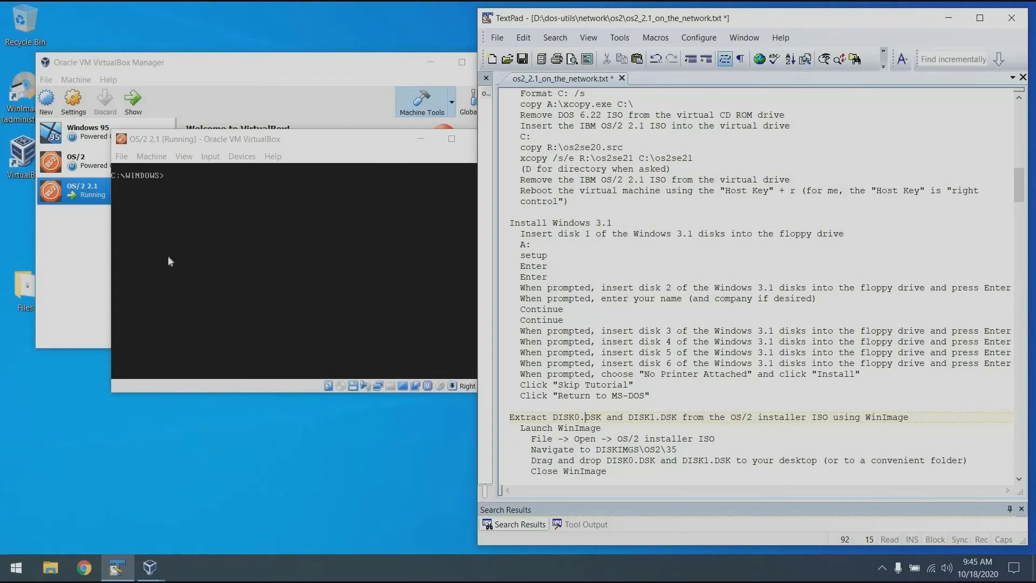
pyautogui.click(164, 56)
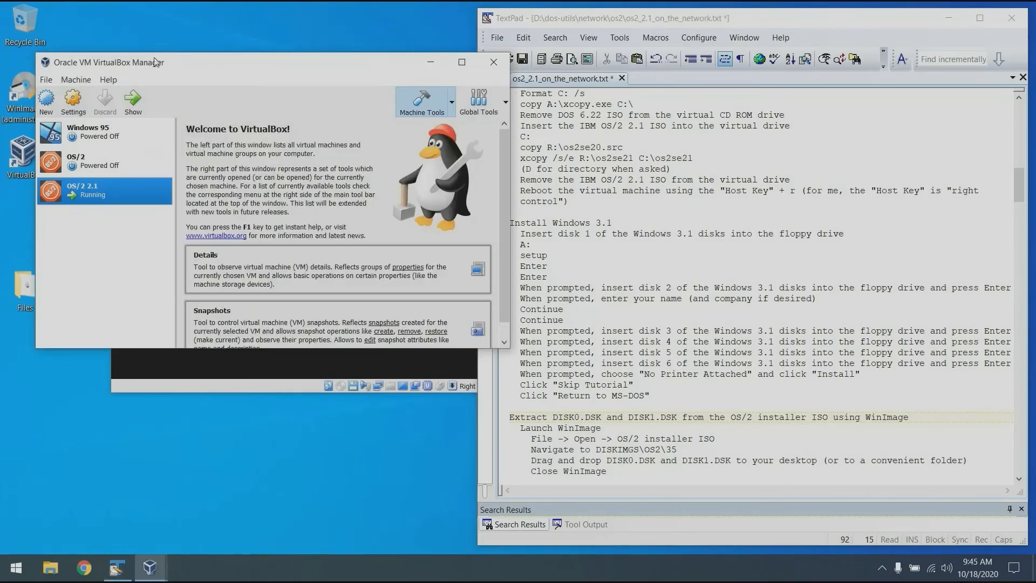
pyautogui.moveTo(201, 62); pyautogui.dragTo(244, 62)
pyautogui.doubleClick(25, 286)
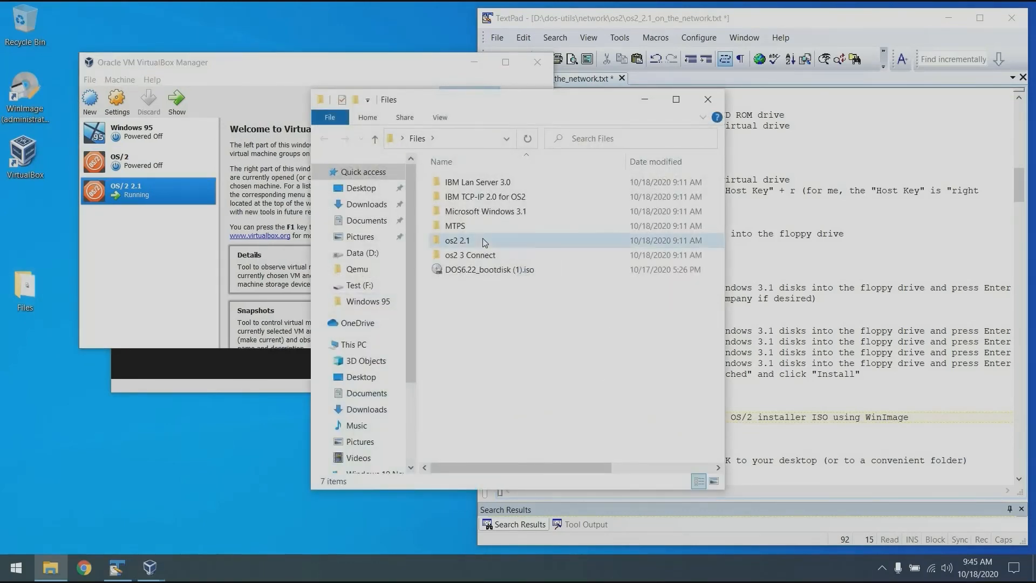
pyautogui.doubleClick(484, 241)
pyautogui.click(462, 184)
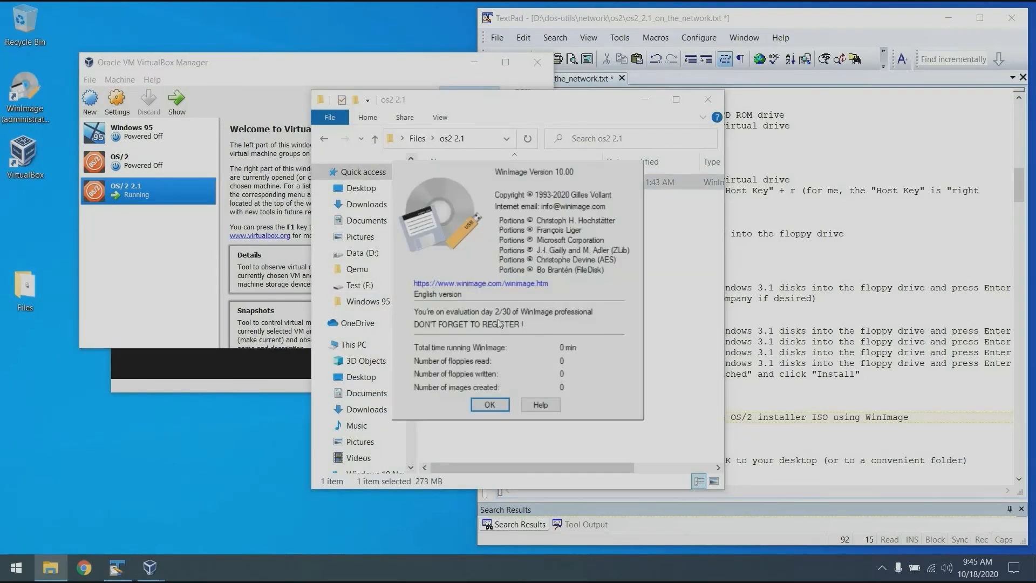
pyautogui.click(489, 404)
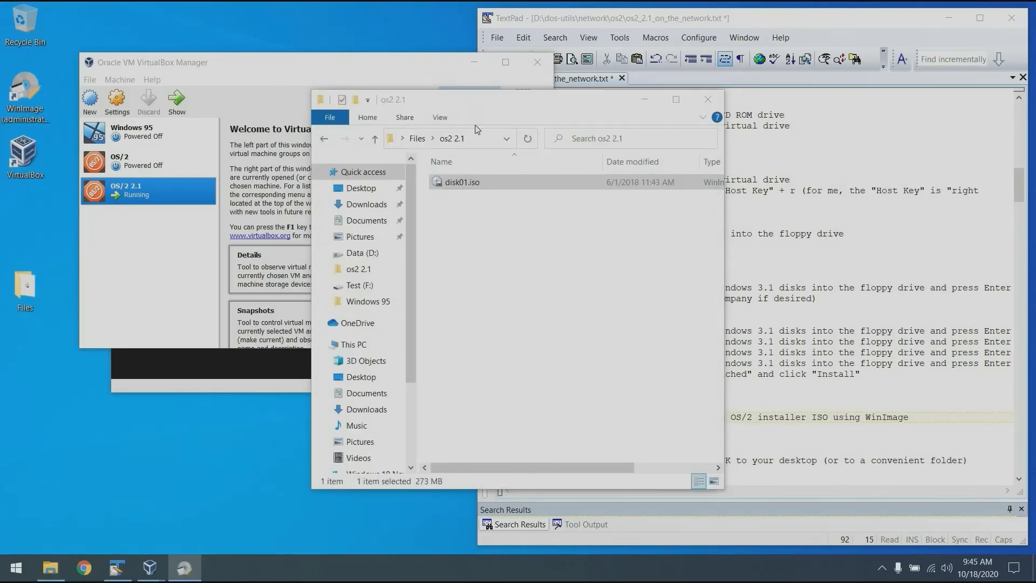
# Move the folder window and WinImage apart and open the image's DISKIMGS\OS2\35 folder.
pyautogui.moveTo(464, 105); pyautogui.dragTo(631, 294)
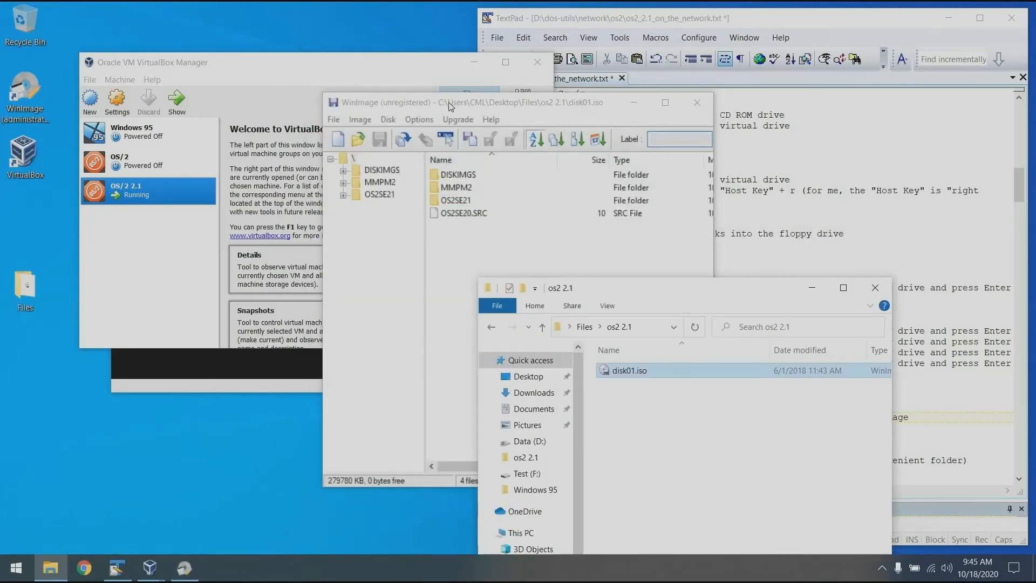
pyautogui.moveTo(449, 104); pyautogui.dragTo(196, 109)
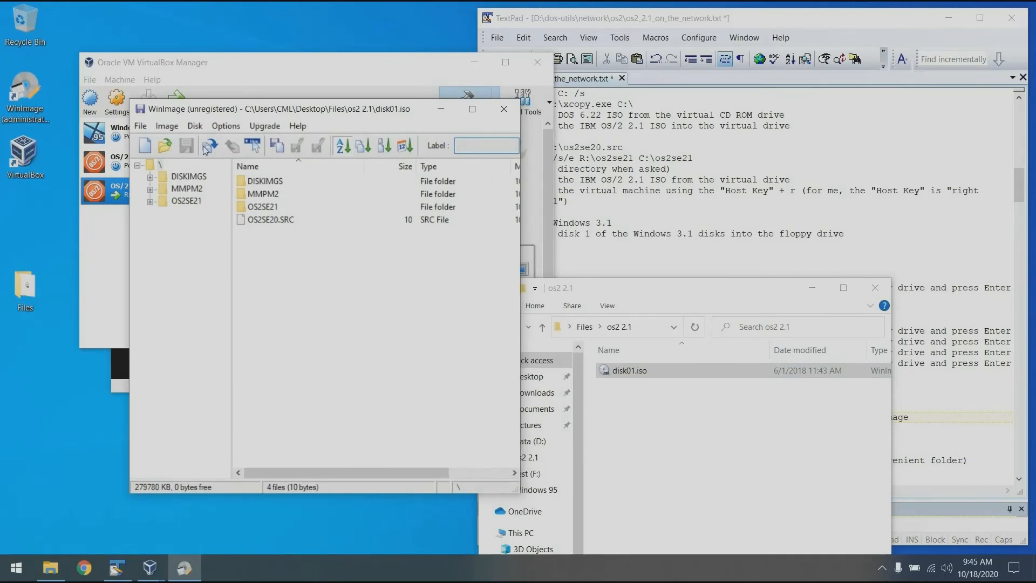
pyautogui.click(151, 180)
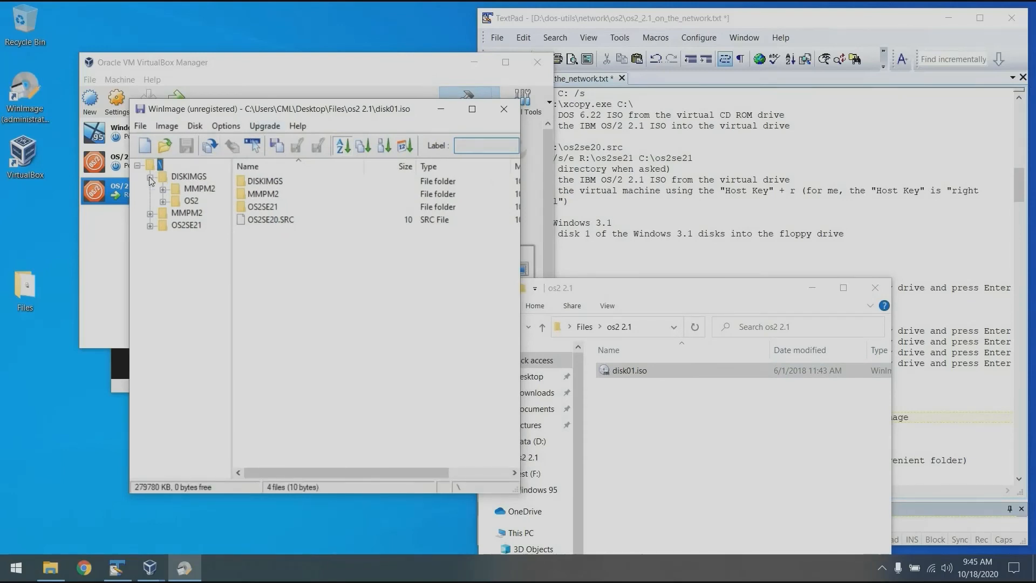
pyautogui.click(162, 201)
pyautogui.click(193, 214)
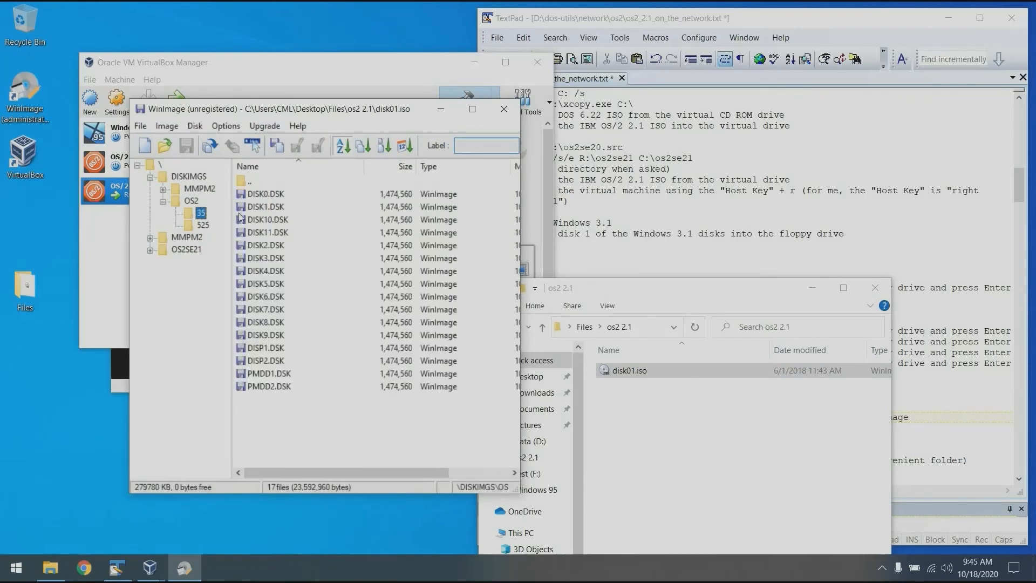
# Extract DISK0.DSK and DISK1.DSK to the desktop, and close WinImage and the os2 2.1 folder window.
pyautogui.click(275, 193)
pyautogui.keyDown('shift'); pyautogui.click(280, 207); pyautogui.keyUp('shift')
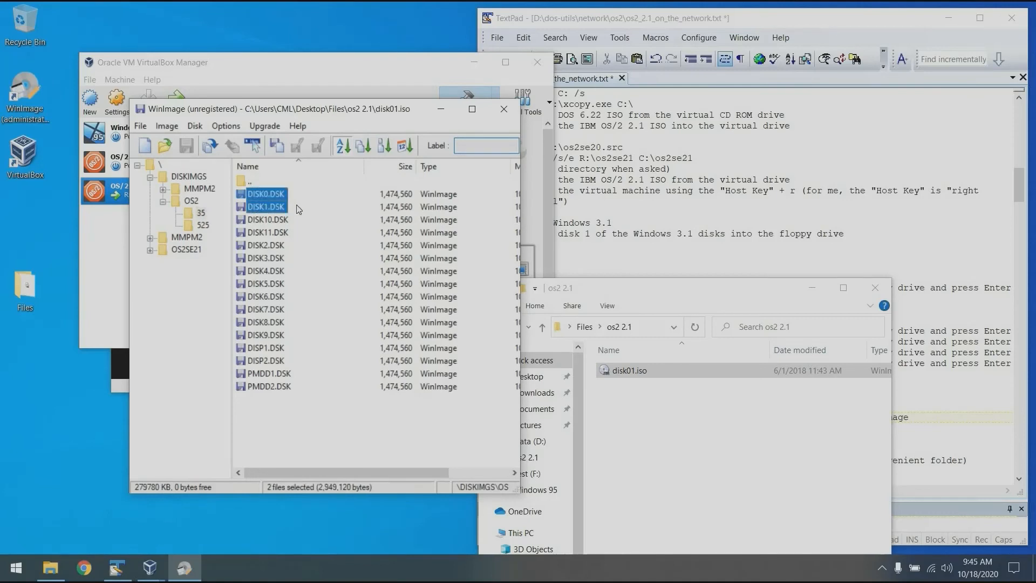
pyautogui.moveTo(268, 196); pyautogui.dragTo(53, 397)
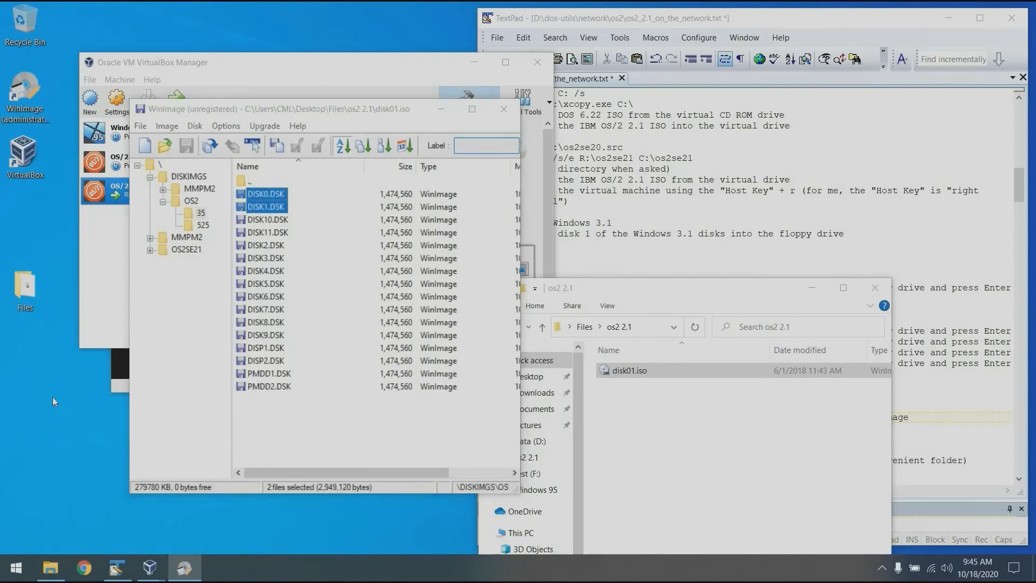
pyautogui.click(504, 109)
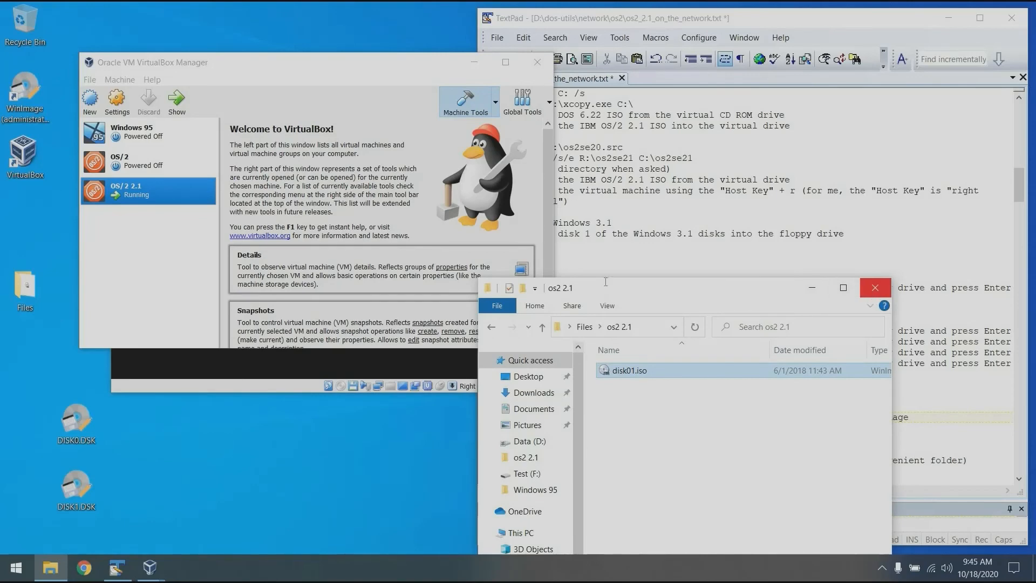
pyautogui.click(875, 287)
# Insert DISK0.DSK from the desktop into the OS/2 2.1 machine's virtual floppy drive and reset the machine.
pyautogui.click(397, 363)
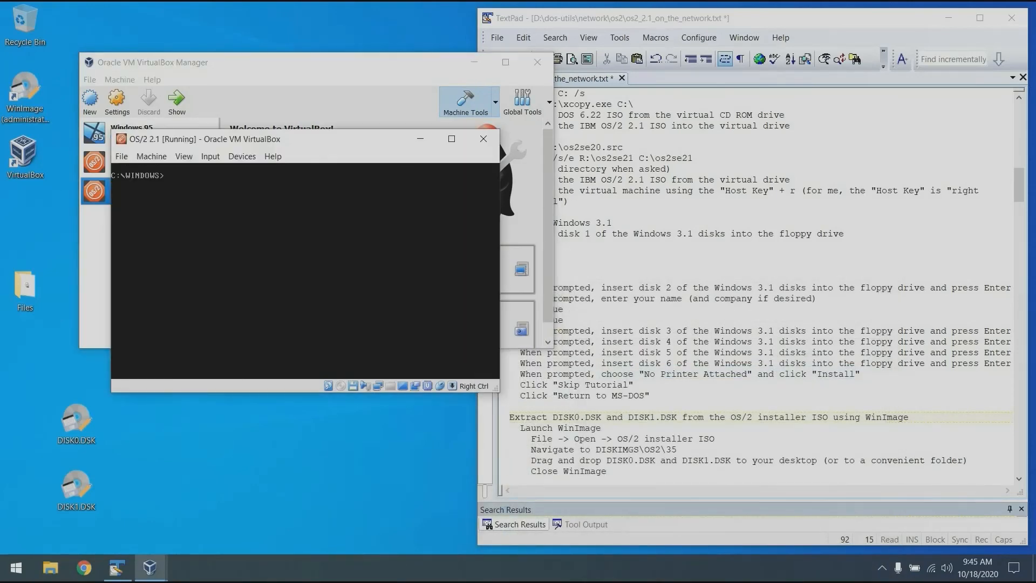
pyautogui.click(242, 156)
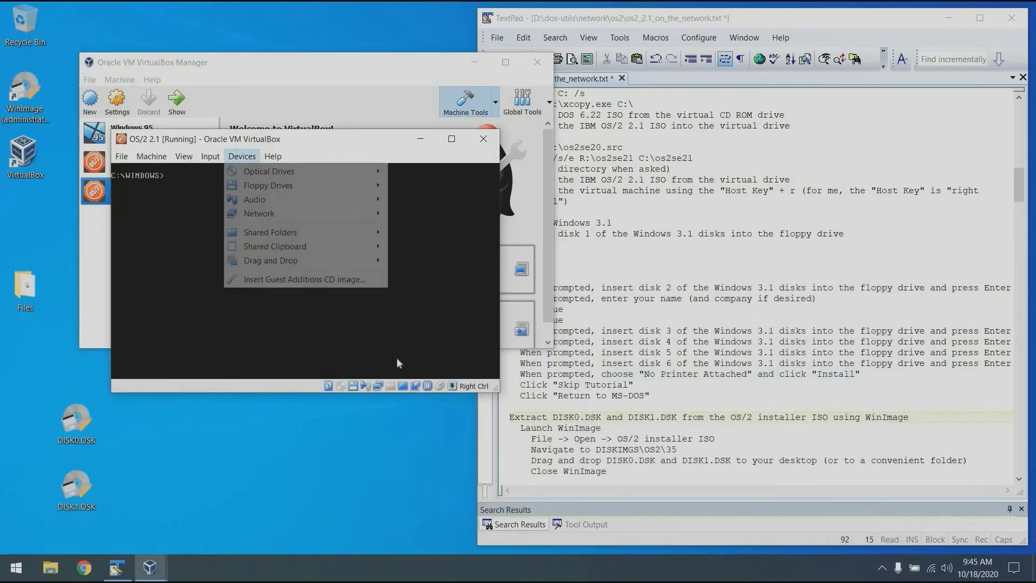
pyautogui.moveTo(328, 187)
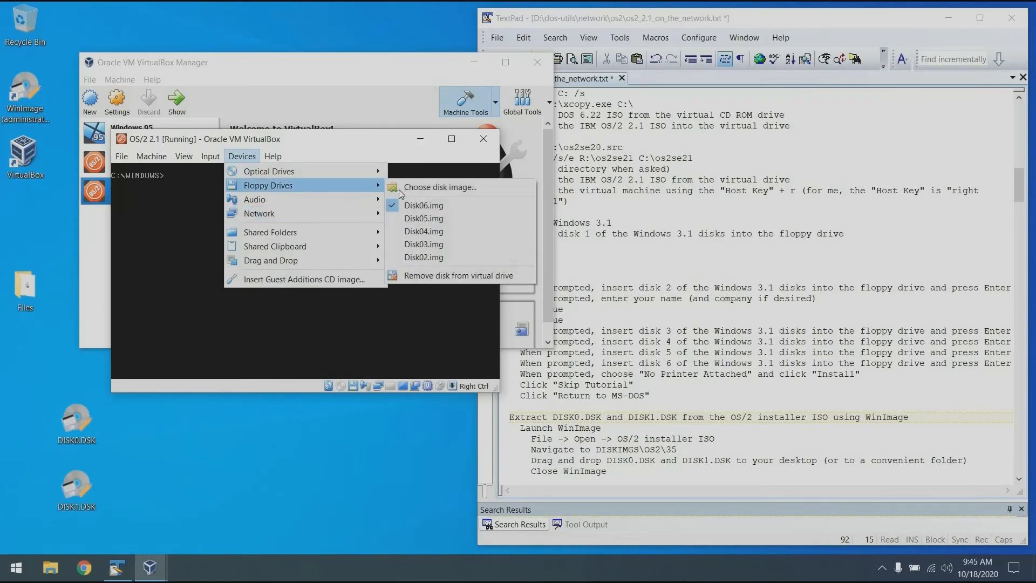
pyautogui.click(399, 187)
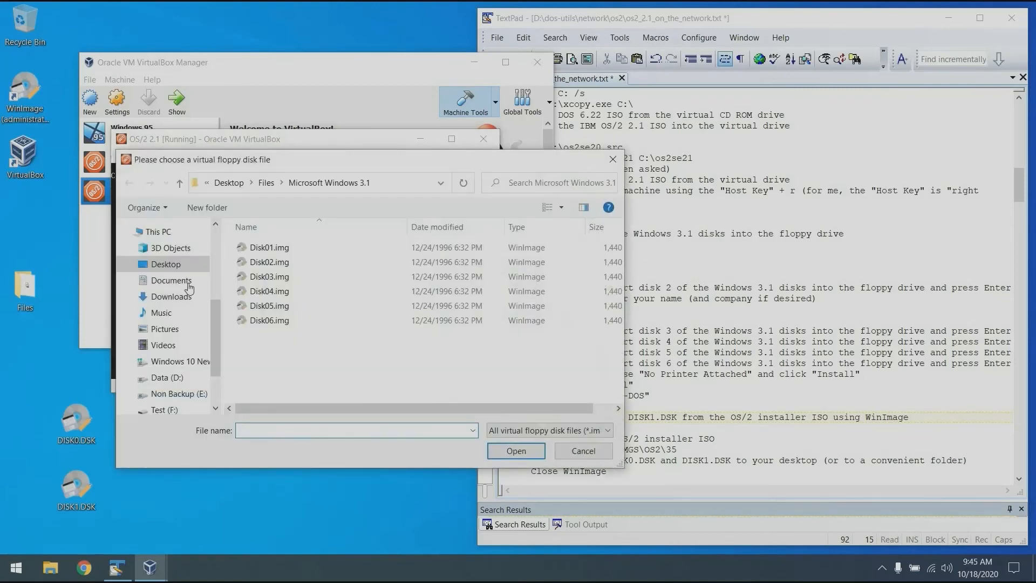
pyautogui.click(172, 264)
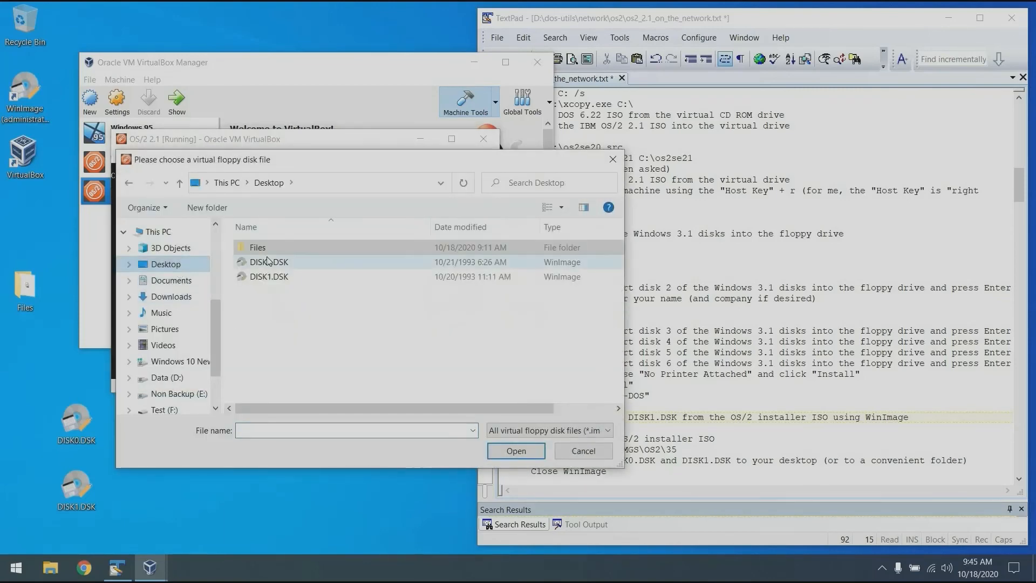
pyautogui.doubleClick(268, 262)
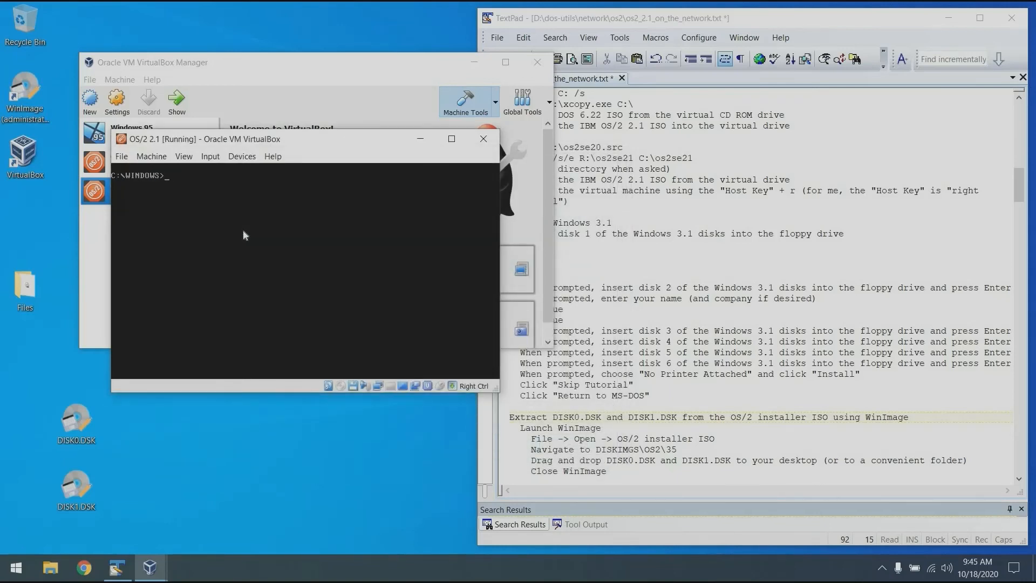
pyautogui.hotkey('ctrl', 'r')
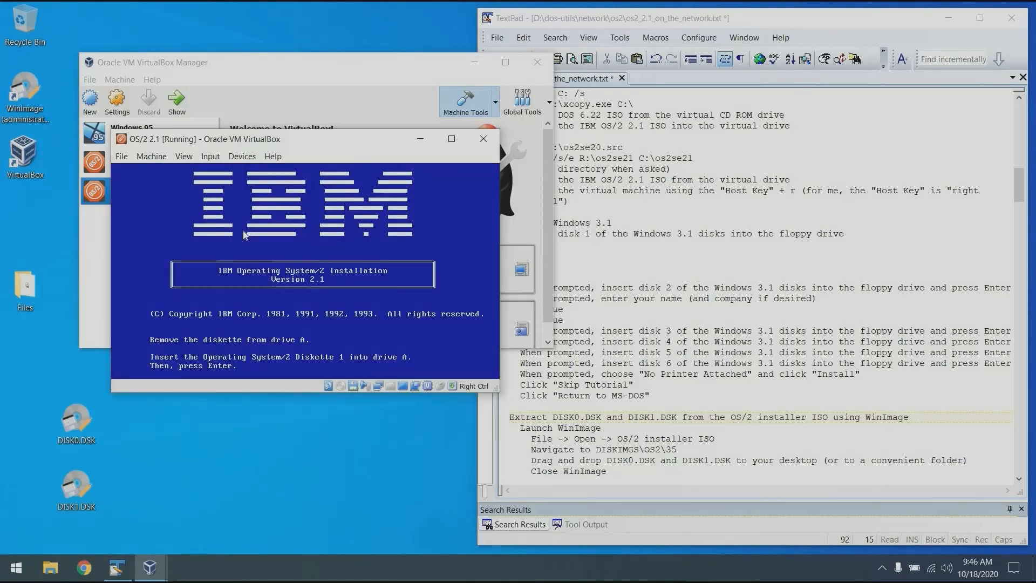
# Review the first instructions of the Install OS/2 2.1 section in the TextPad notes.
pyautogui.click(527, 418)
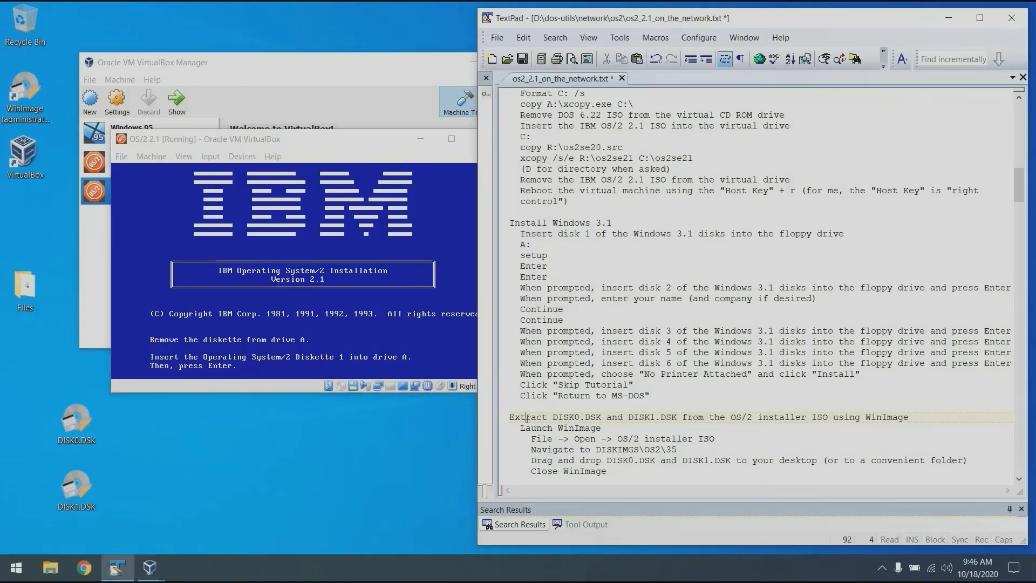
pyautogui.press('Down')
pyautogui.press('Down')
pyautogui.press('Down')
pyautogui.press('Down')
pyautogui.press('Down')
pyautogui.press('Down')
pyautogui.press('Down')
pyautogui.press('Down')
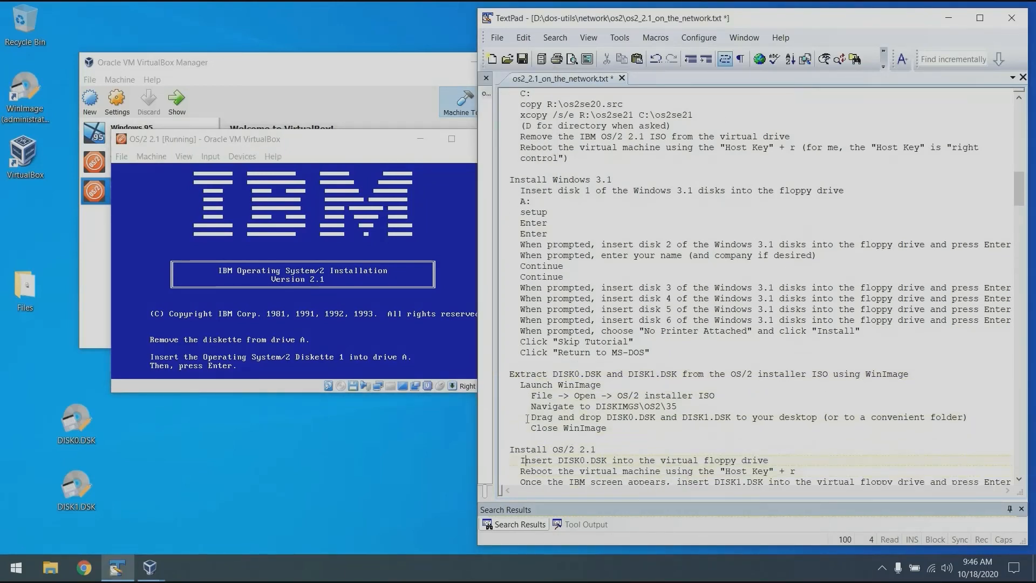
pyautogui.scroll(-1, 527, 419)
pyautogui.press('Home')
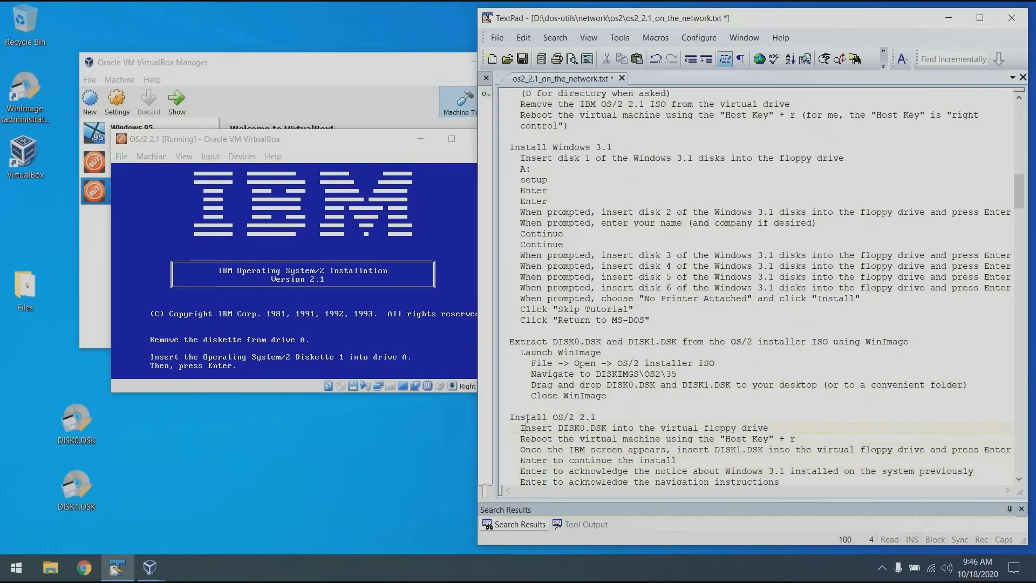
pyautogui.hotkey('shift', 'Down')
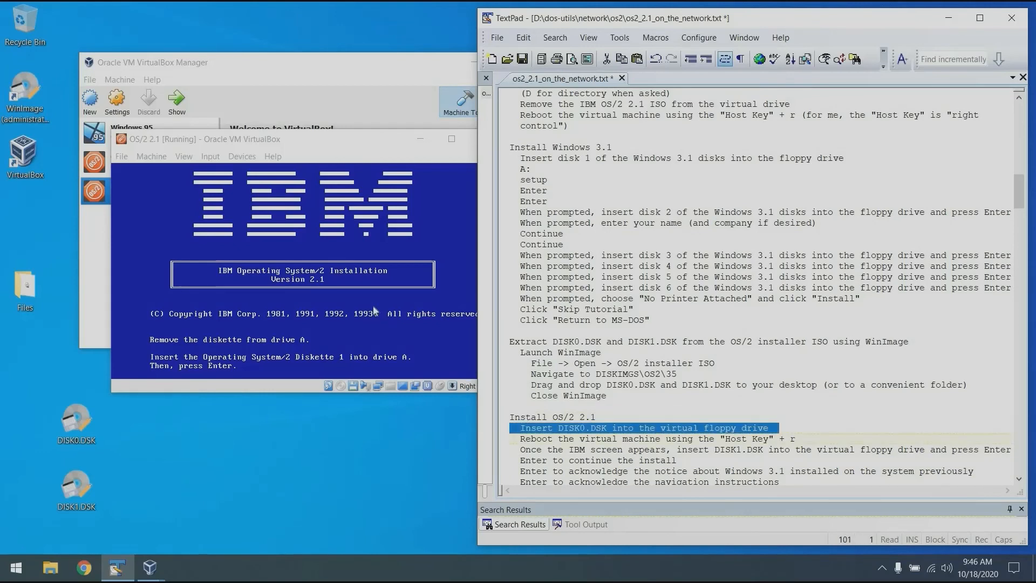
# Switch back to the virtual machine, insert DISK1.DSK into its floppy drive and continue the OS/2 boot.
pyautogui.hotkey('alt', 'Tab')
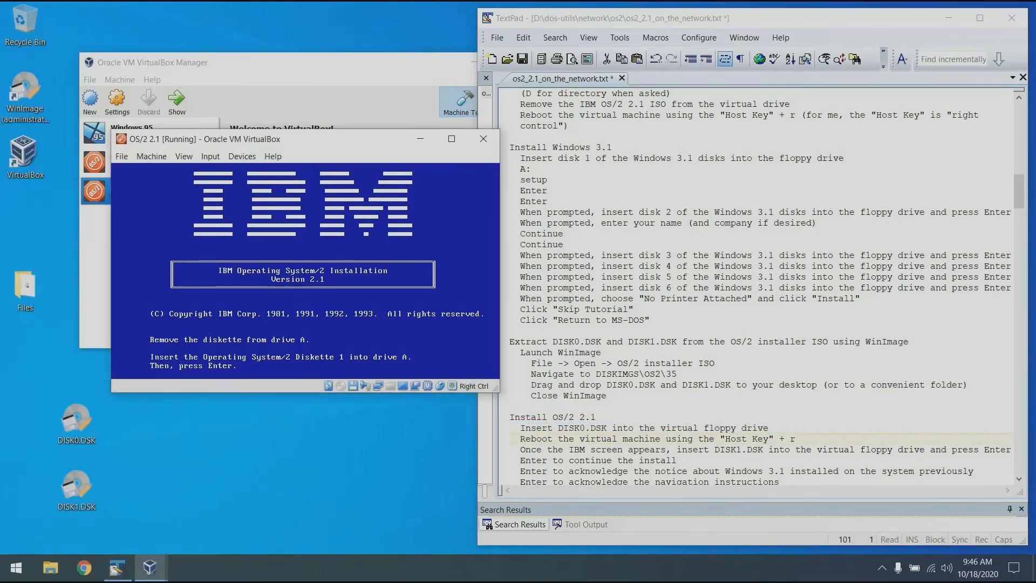
pyautogui.click(254, 157)
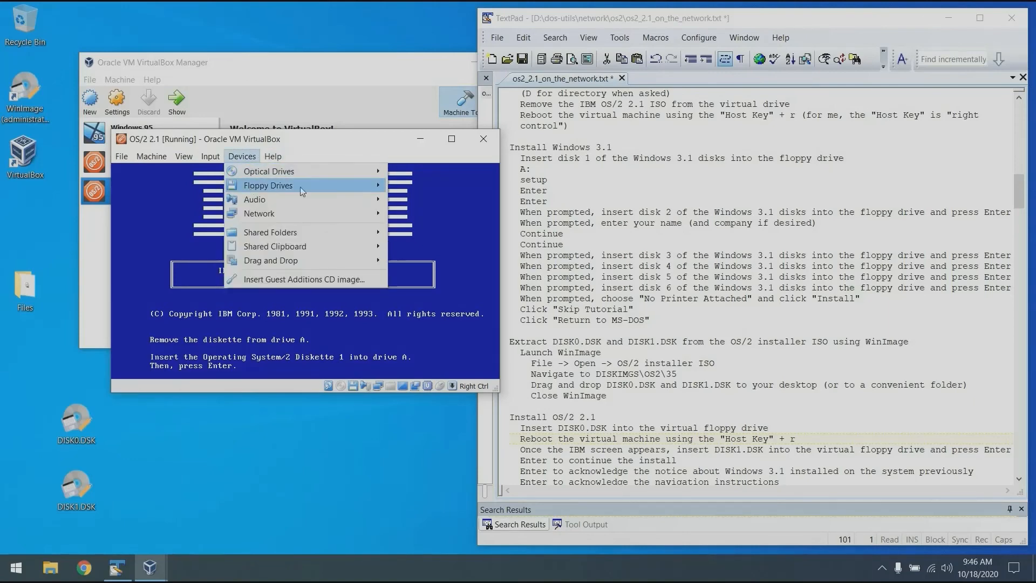
pyautogui.moveTo(300, 187)
pyautogui.click(427, 187)
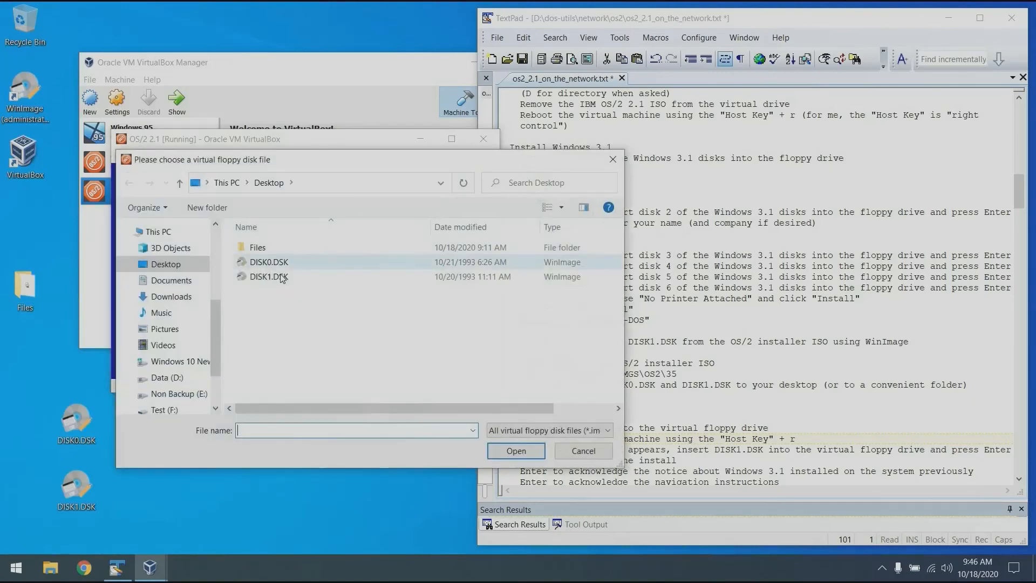
pyautogui.click(283, 276)
pyautogui.doubleClick(282, 277)
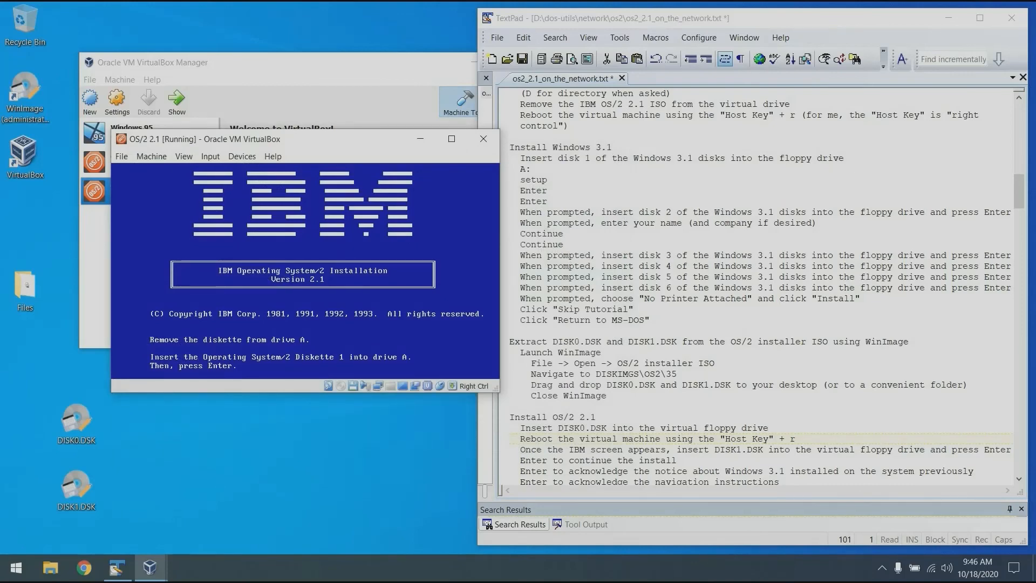
pyautogui.press('Return')
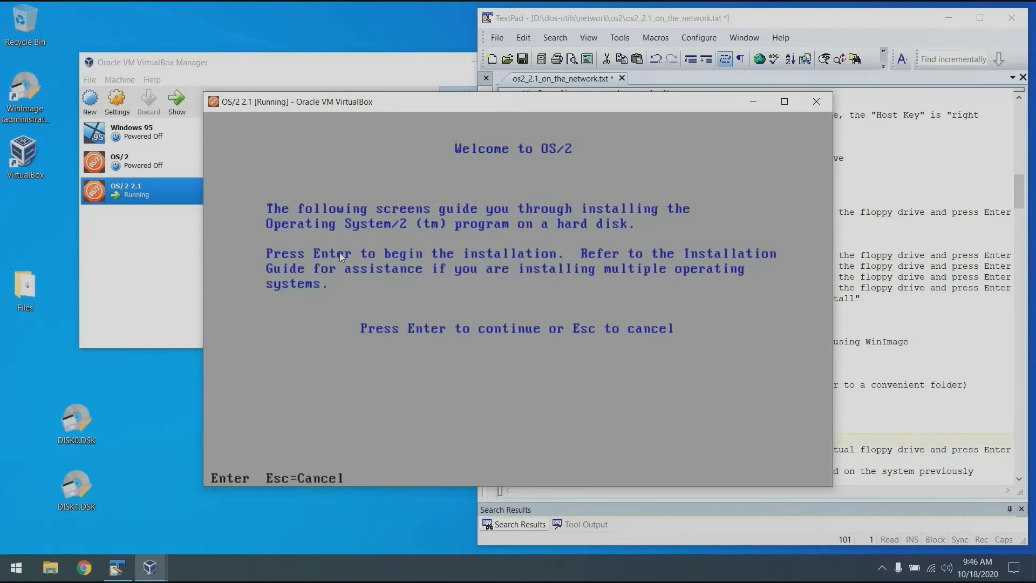
# Begin the OS/2 installation and continue past the Special Edition note and the introduction.
pyautogui.press('Return')
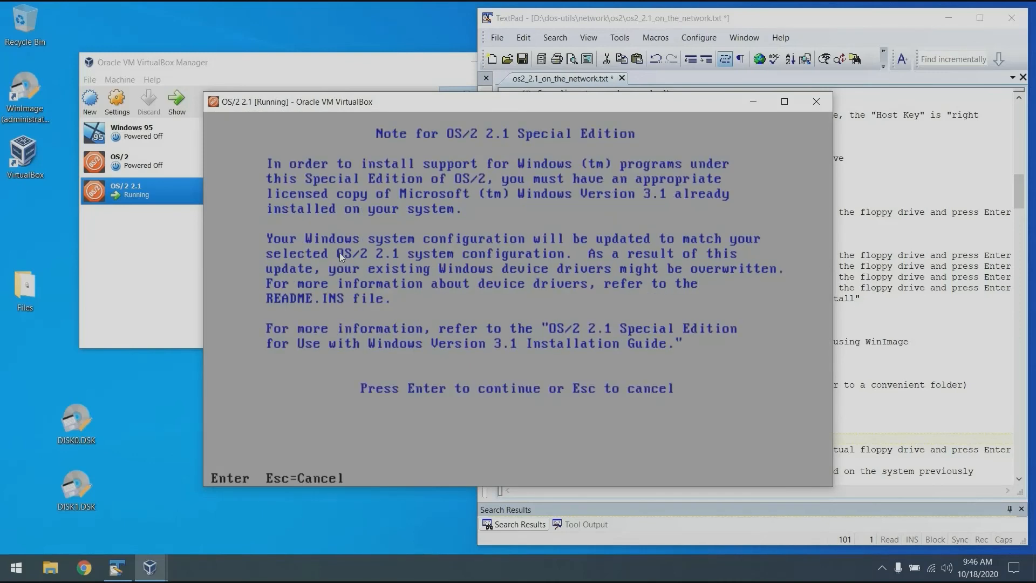
pyautogui.press('Return')
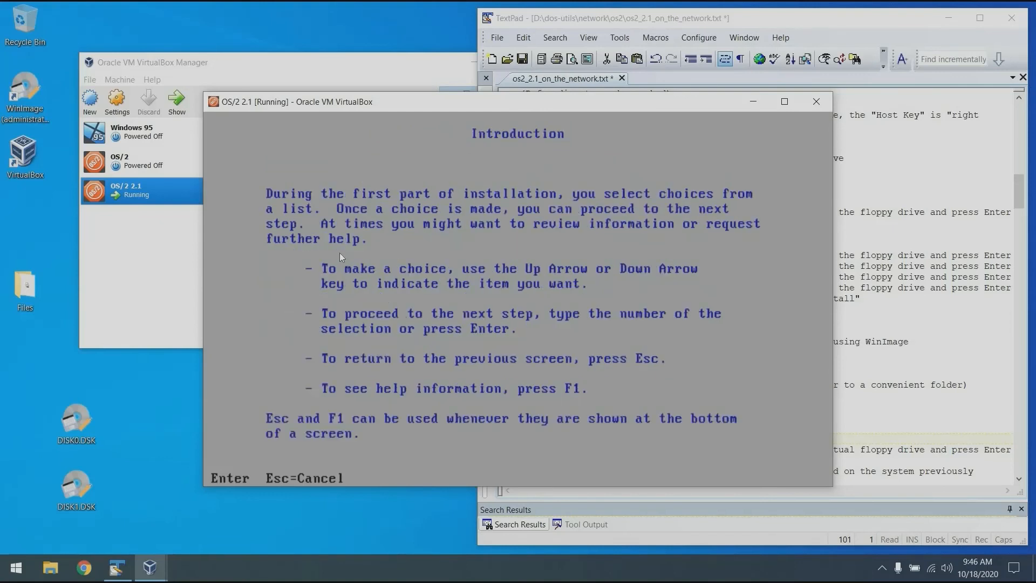
pyautogui.press('Return')
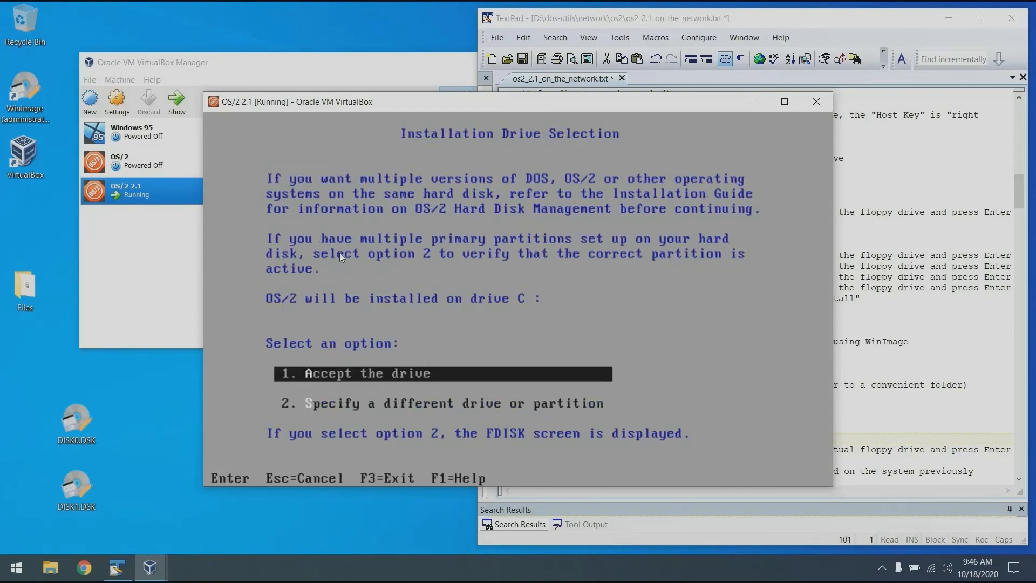
# Accept drive C for OS/2, choose not to format the partition, and acknowledge the Dual Boot warning.
pyautogui.press('Return')
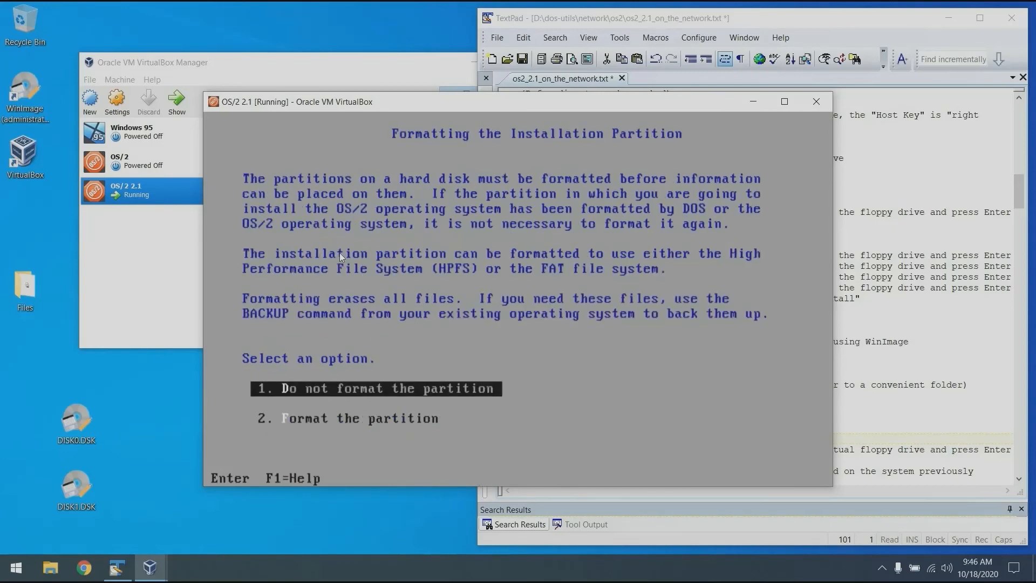
pyautogui.press('Return')
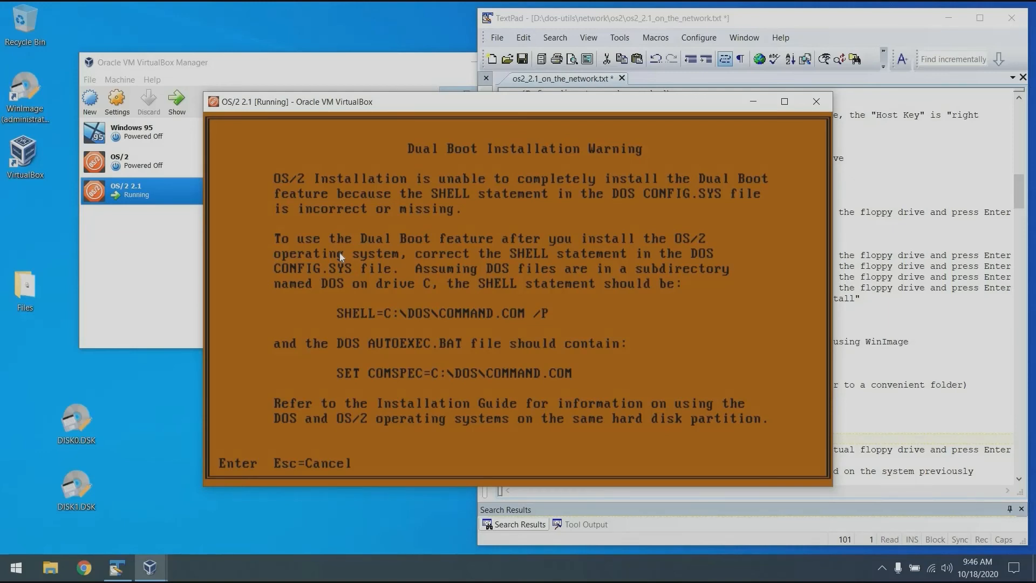
pyautogui.press('Return')
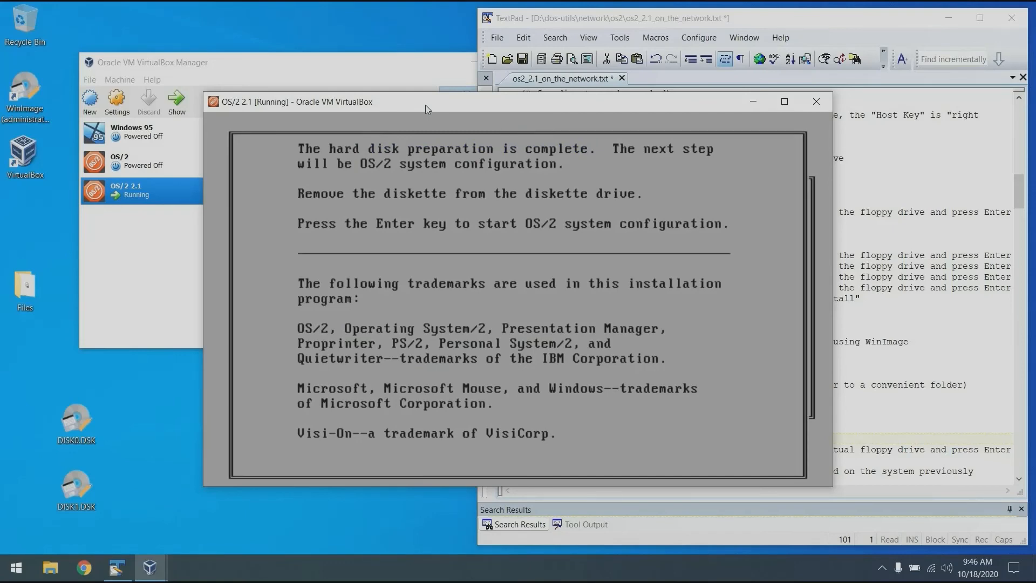
# Remove the disk from the virtual floppy drive and start the OS/2 system configuration.
pyautogui.press('Control_R+c')
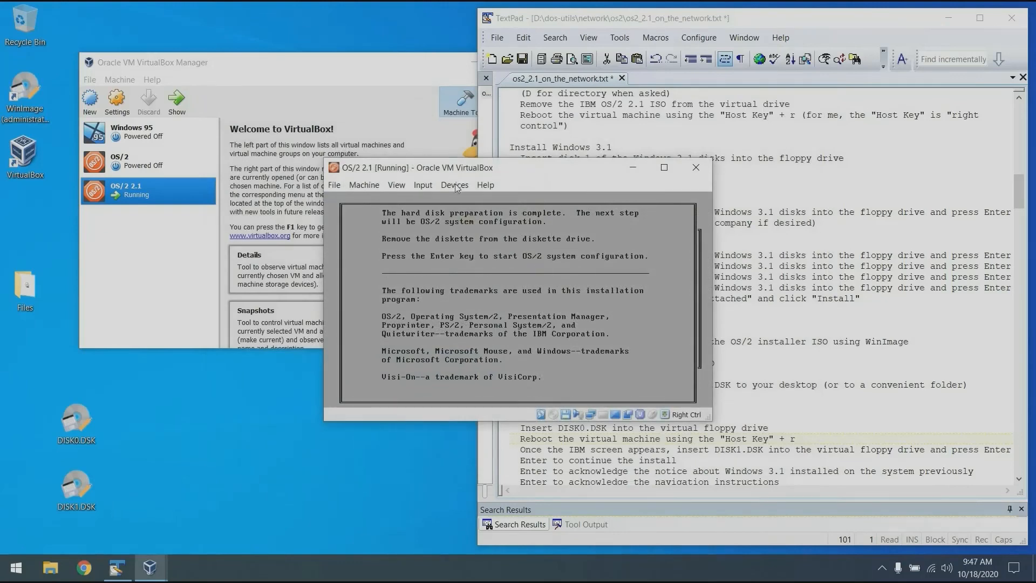
pyautogui.click(456, 186)
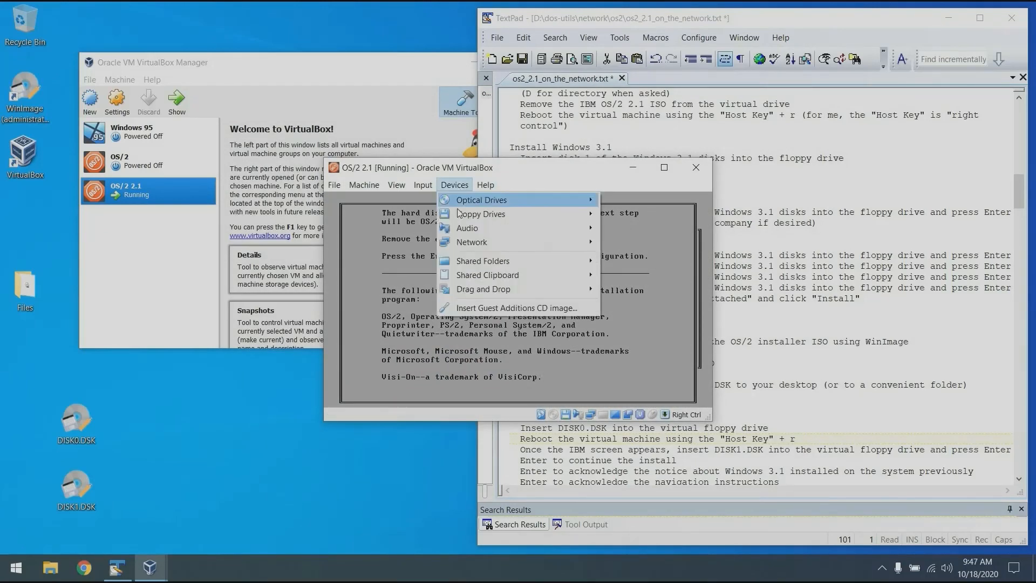
pyautogui.moveTo(594, 215)
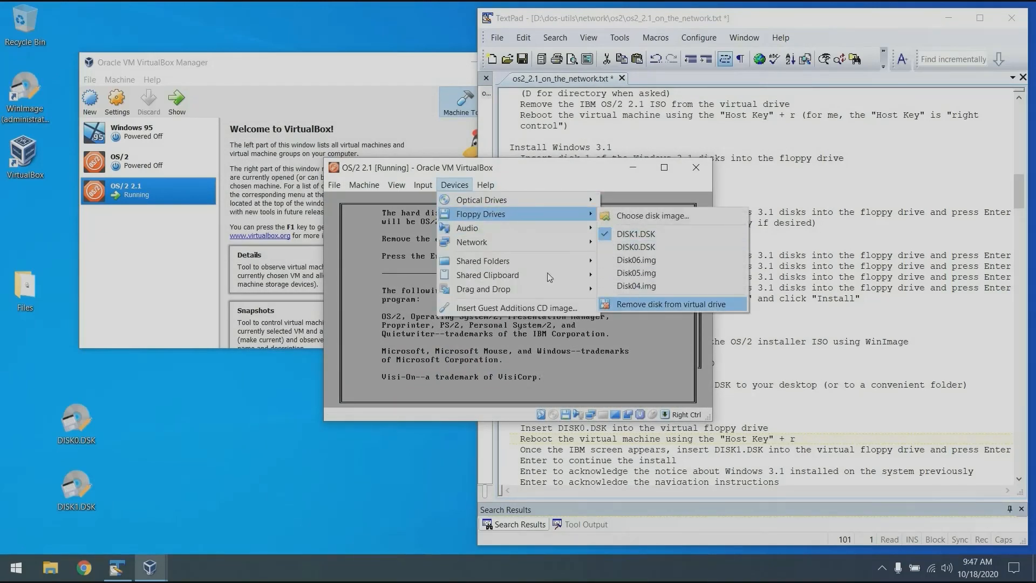
pyautogui.click(657, 300)
pyautogui.press('Control_R+c')
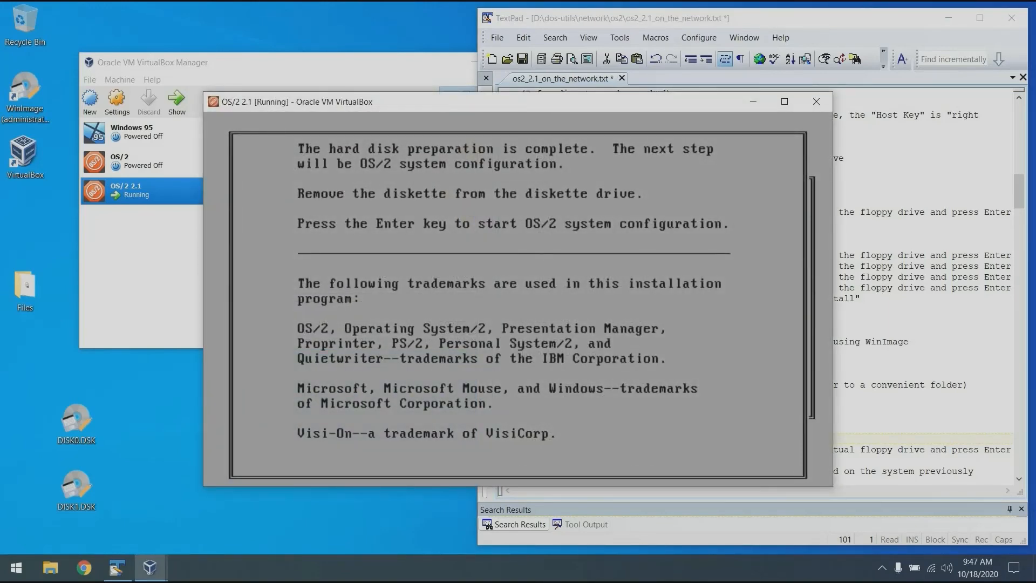
pyautogui.press('Return')
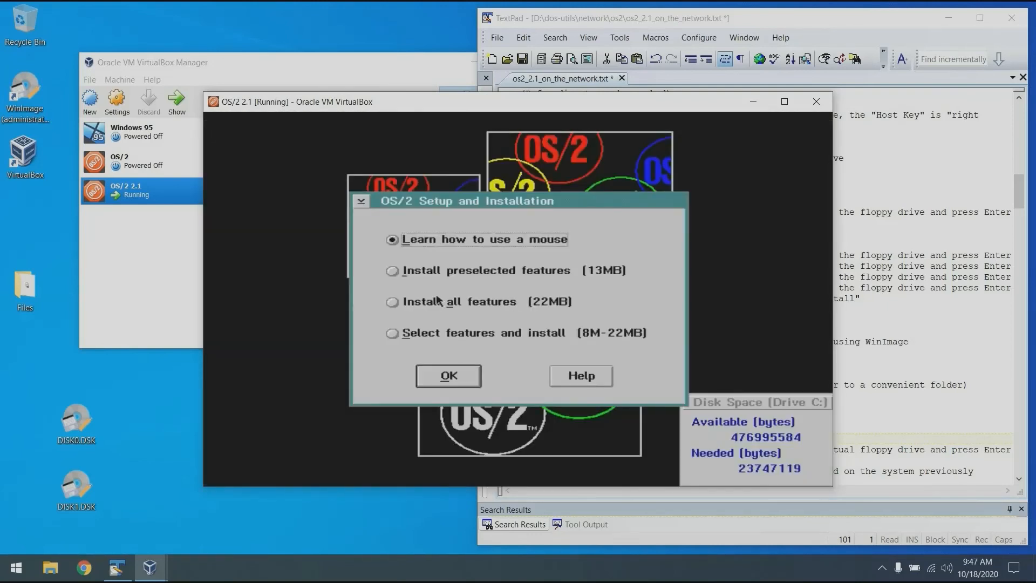
# Choose to install all features and keep the proposed settings in the OS/2 system configuration.
pyautogui.click(393, 302)
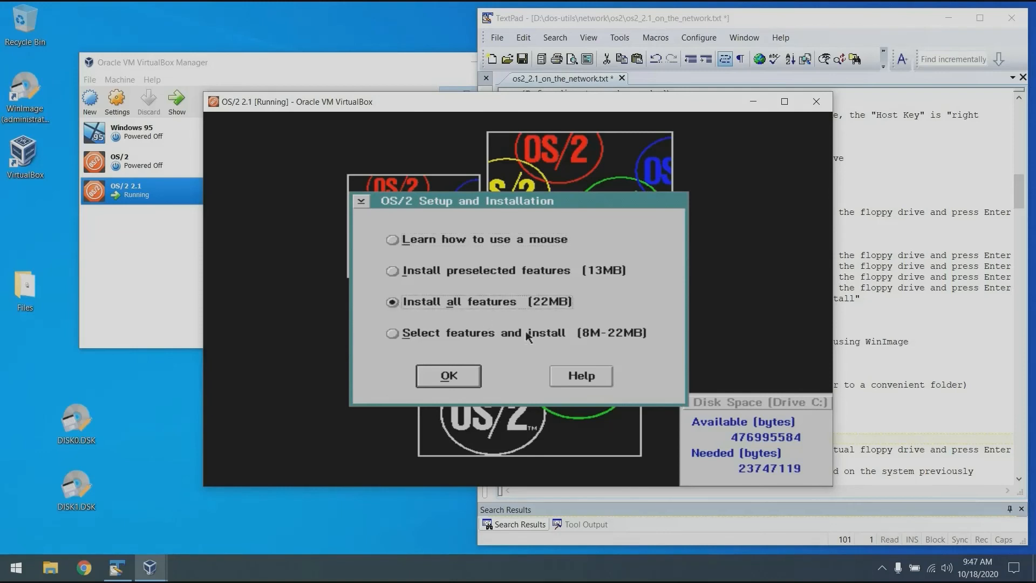
pyautogui.click(451, 376)
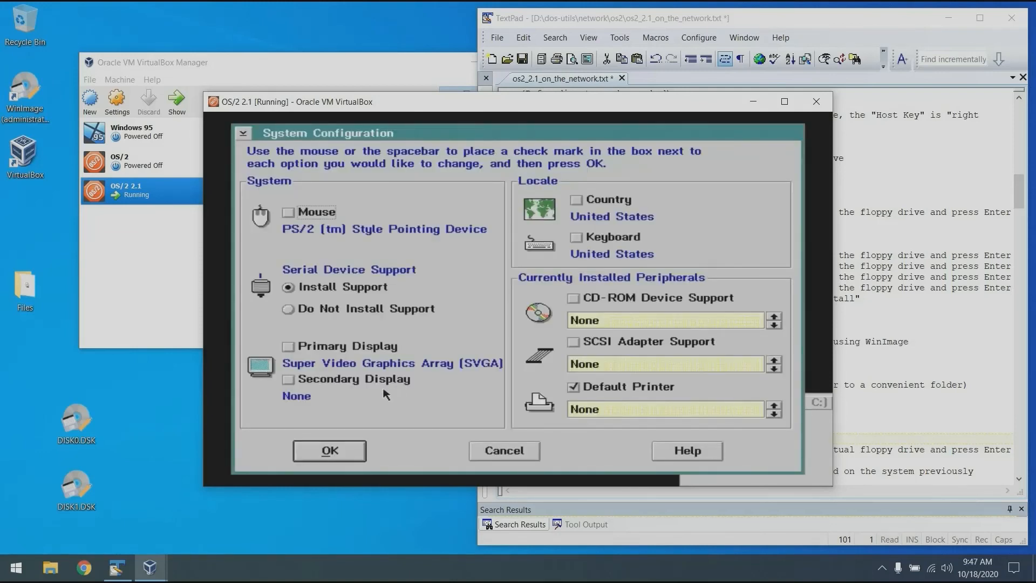
pyautogui.click(336, 451)
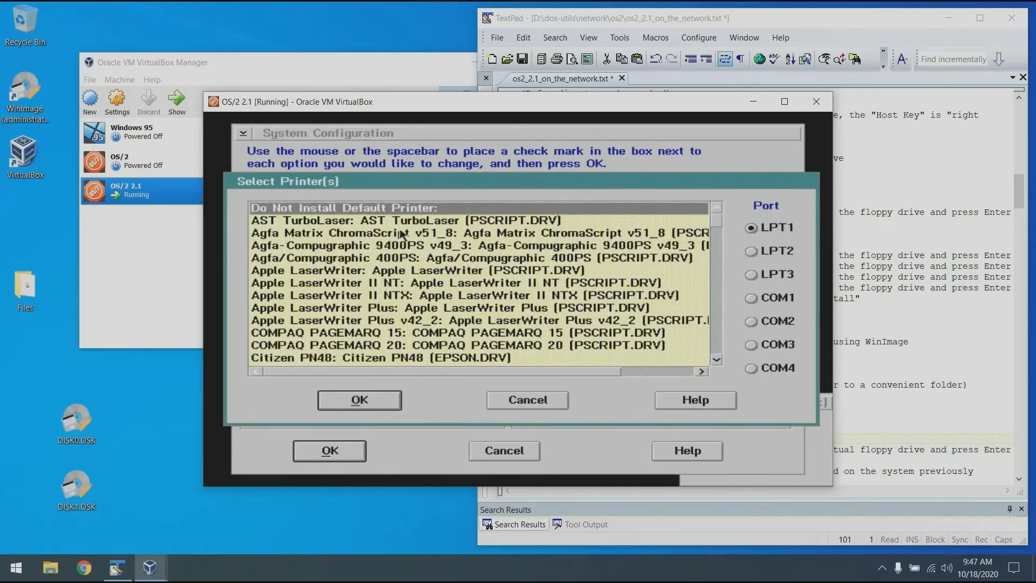
# Choose not to install a default printer, confirm the system configuration and begin the installation.
pyautogui.click(360, 401)
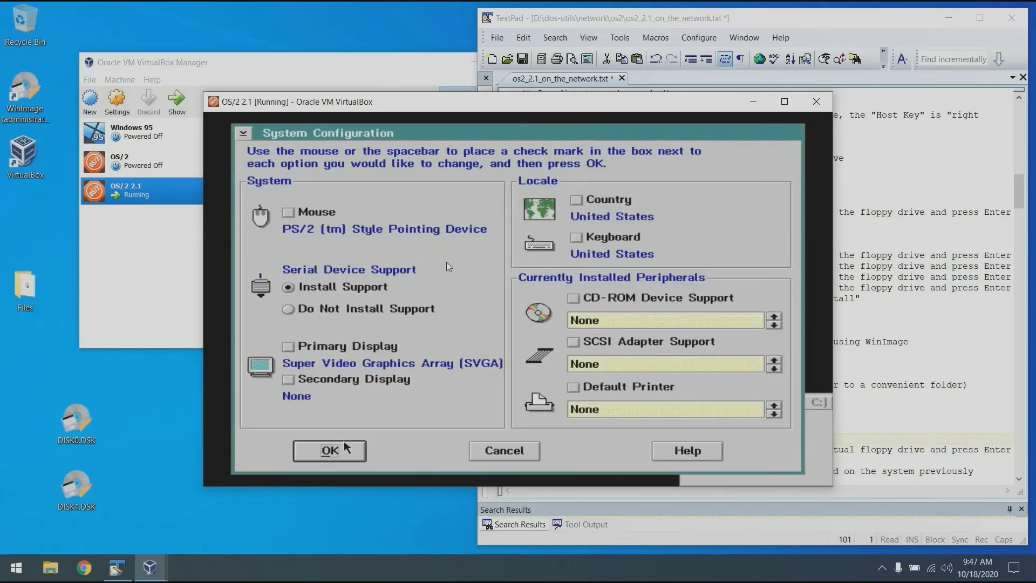
pyautogui.click(426, 499)
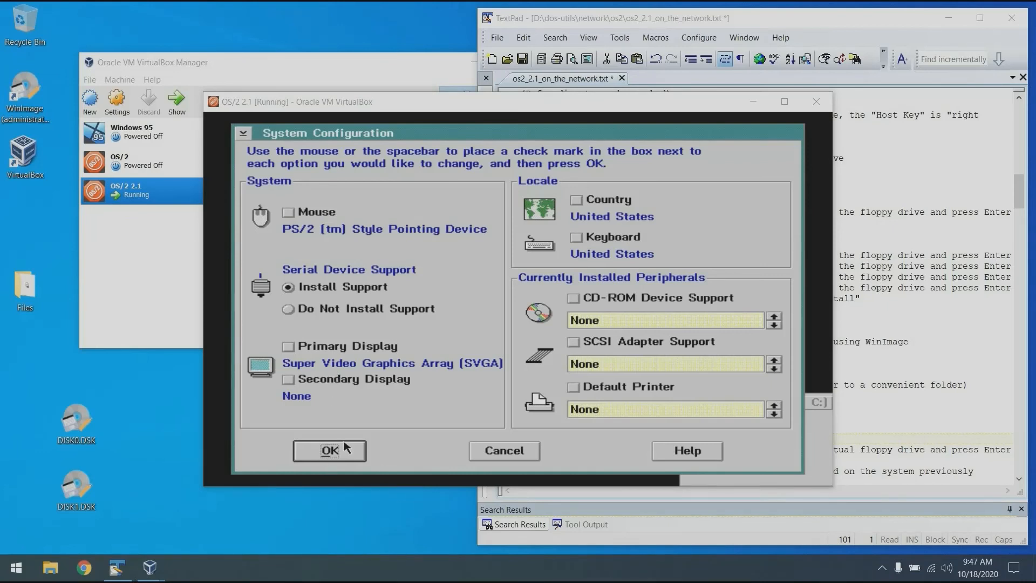
pyautogui.click(325, 465)
pyautogui.click(321, 460)
pyautogui.press('Return')
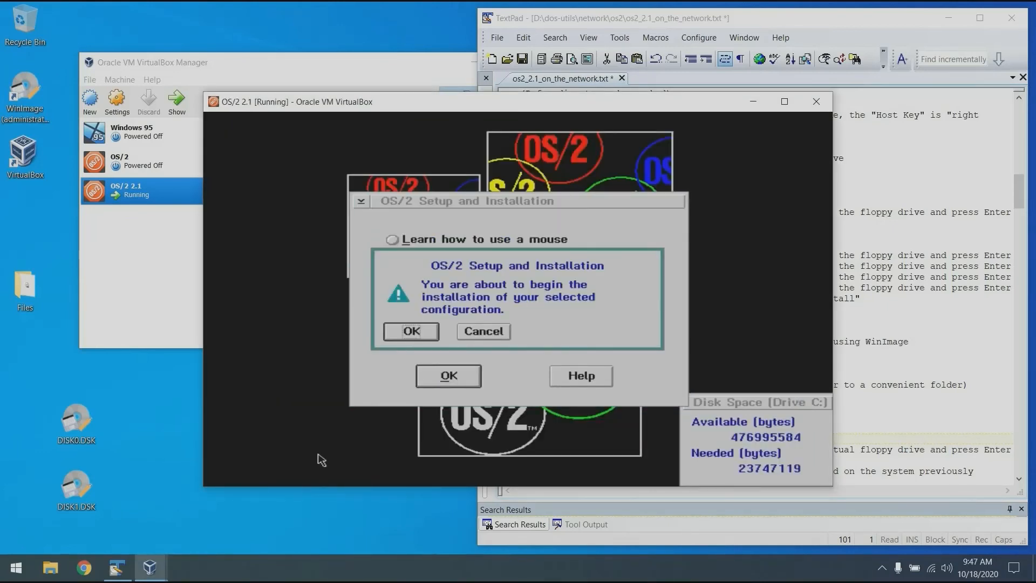
pyautogui.click(426, 337)
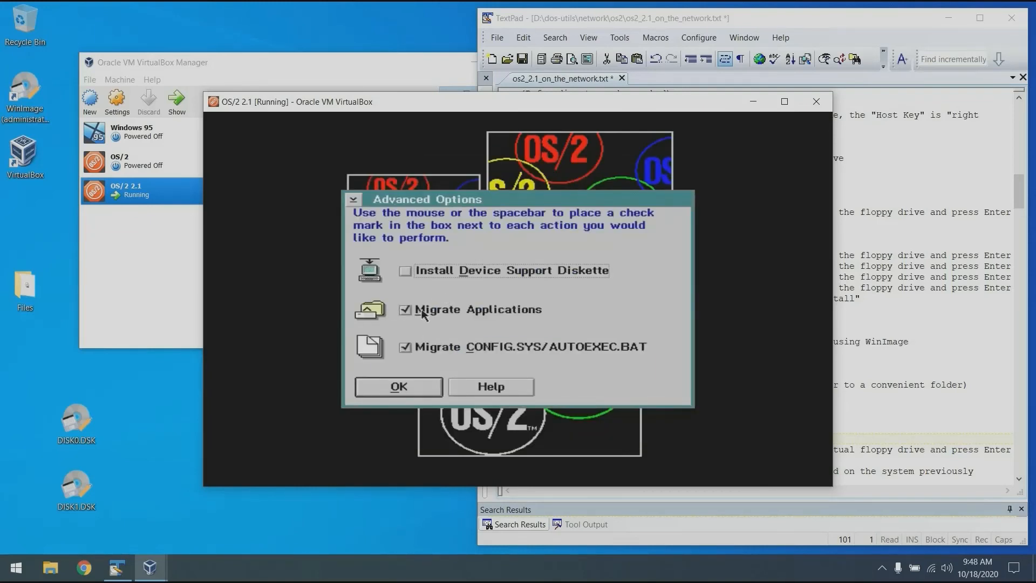
# Migrate all the DOS, Windows and OS/2 programs found, and have CONFIG.SYS and AUTOEXEC.BAT updated automatically.
pyautogui.click(416, 387)
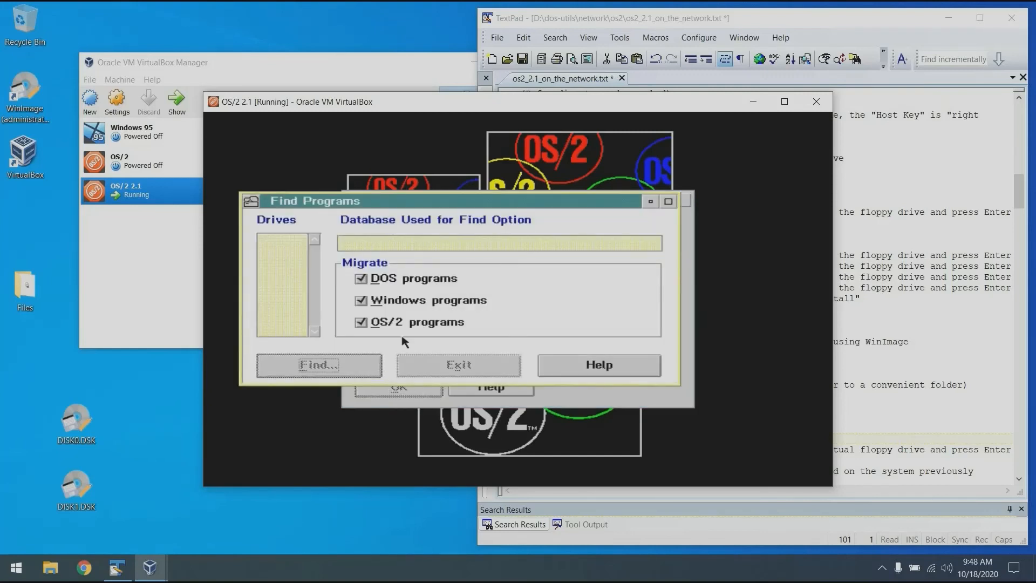
pyautogui.click(295, 367)
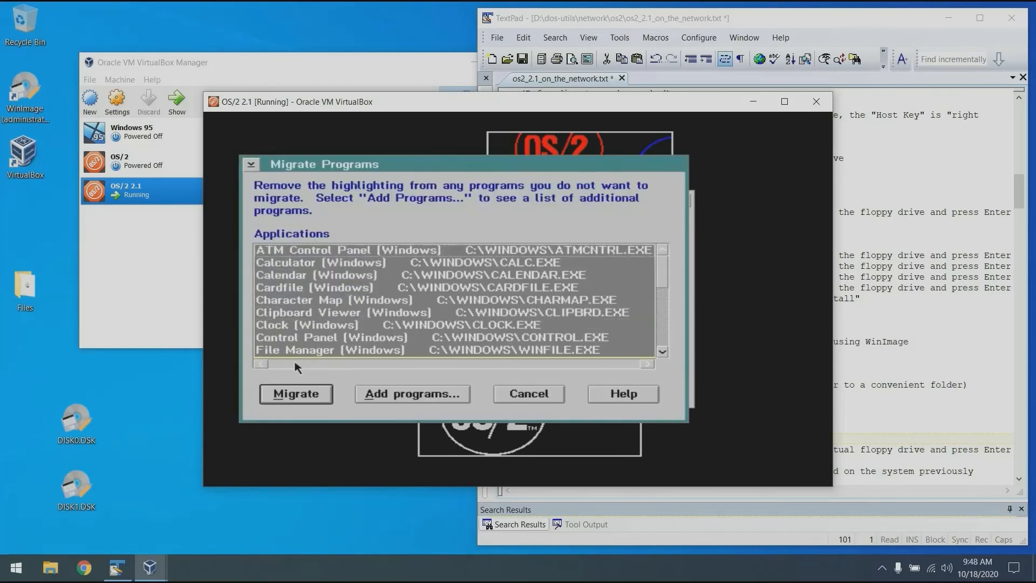
pyautogui.click(313, 397)
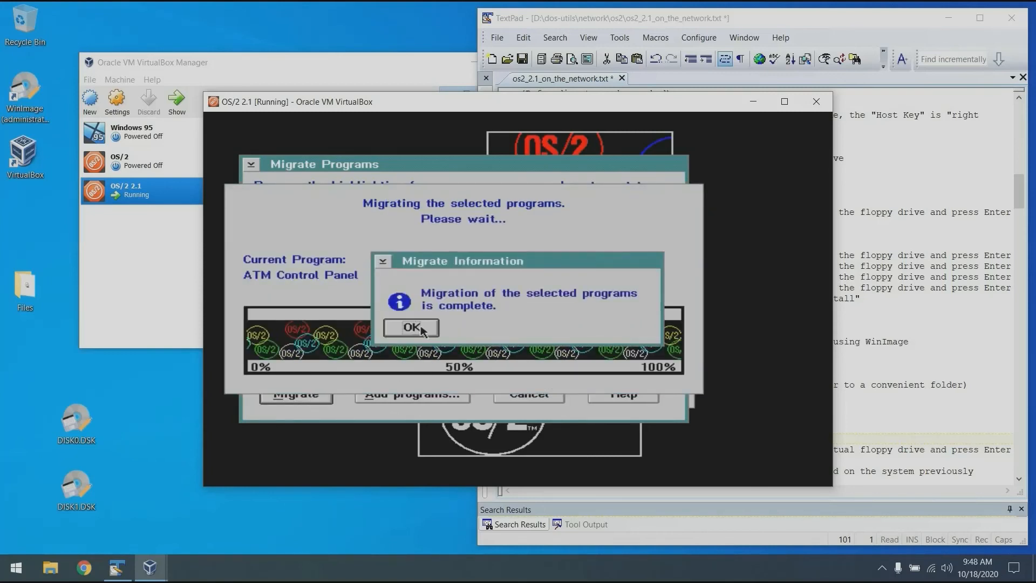
pyautogui.click(411, 328)
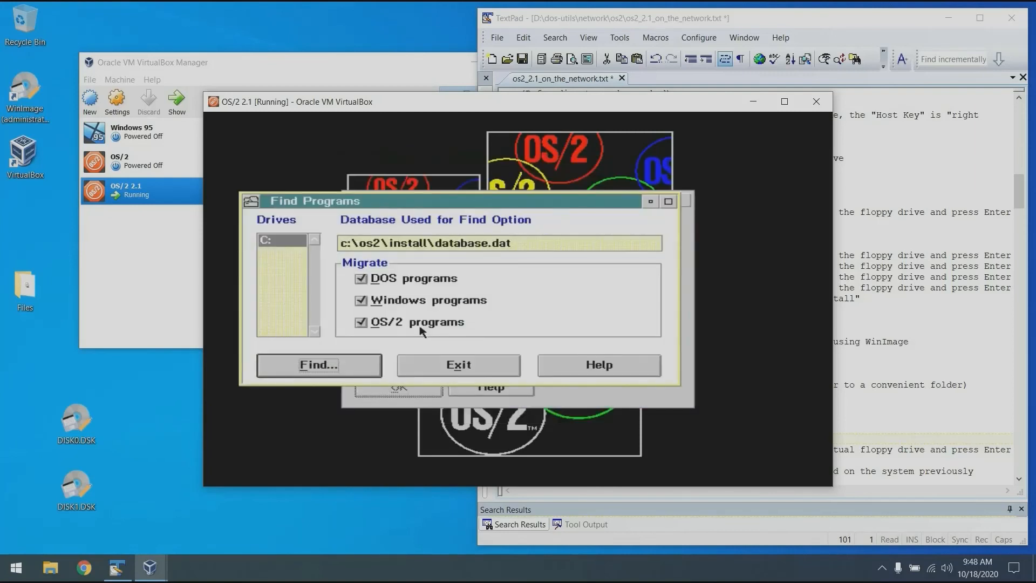
pyautogui.click(422, 364)
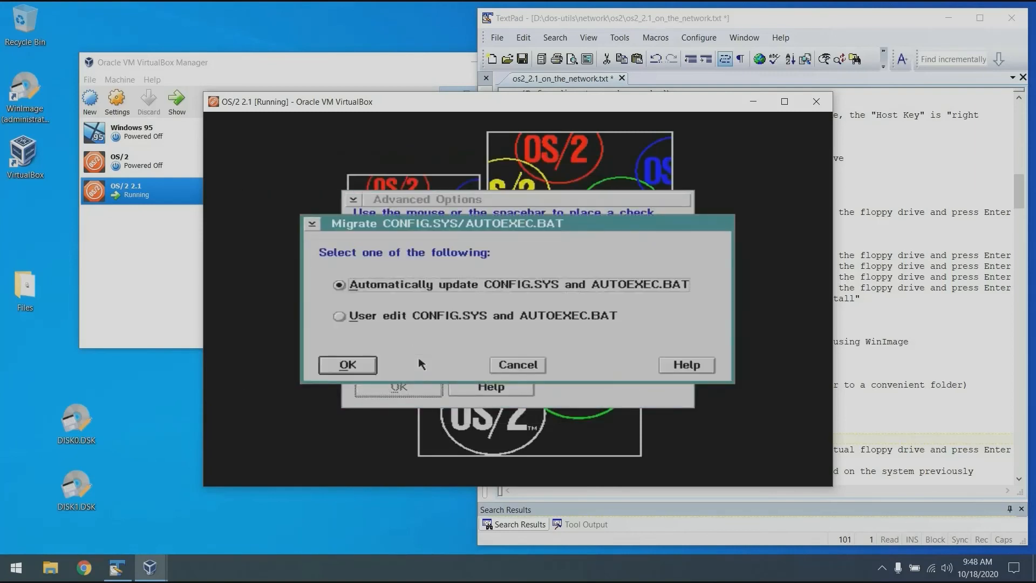
pyautogui.click(347, 365)
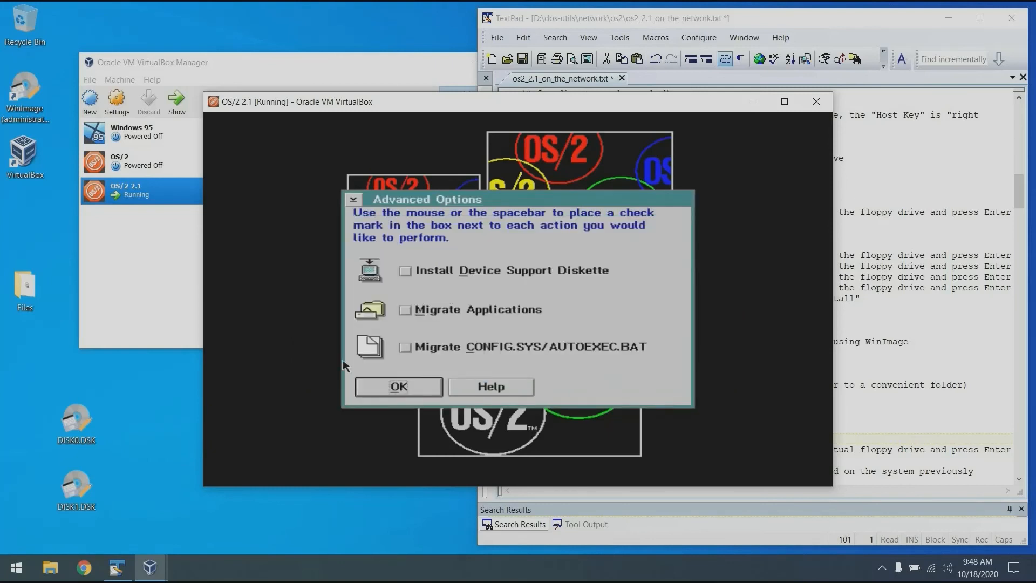
pyautogui.click(414, 384)
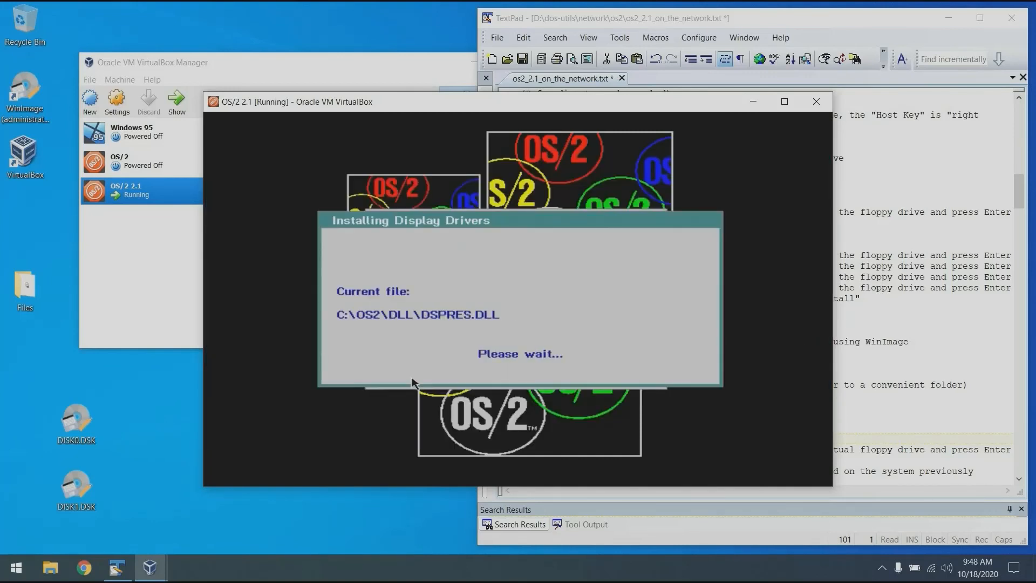
# Insert Disk01.img from the Microsoft Windows 3.1 folder into the virtual floppy drive and continue the Windows file copy from A:\.
pyautogui.hotkey('ctrl', 'c')
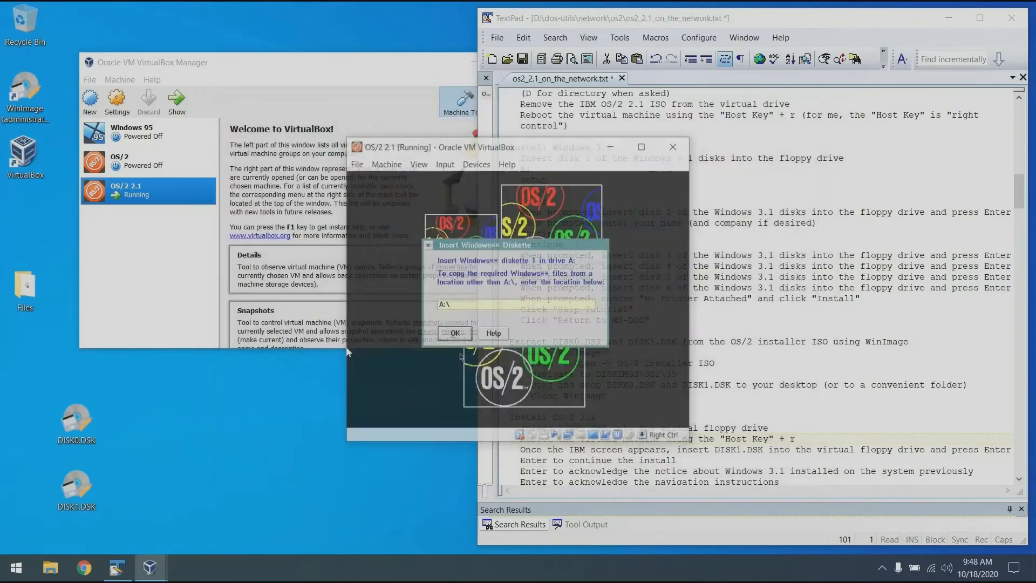
pyautogui.click(484, 165)
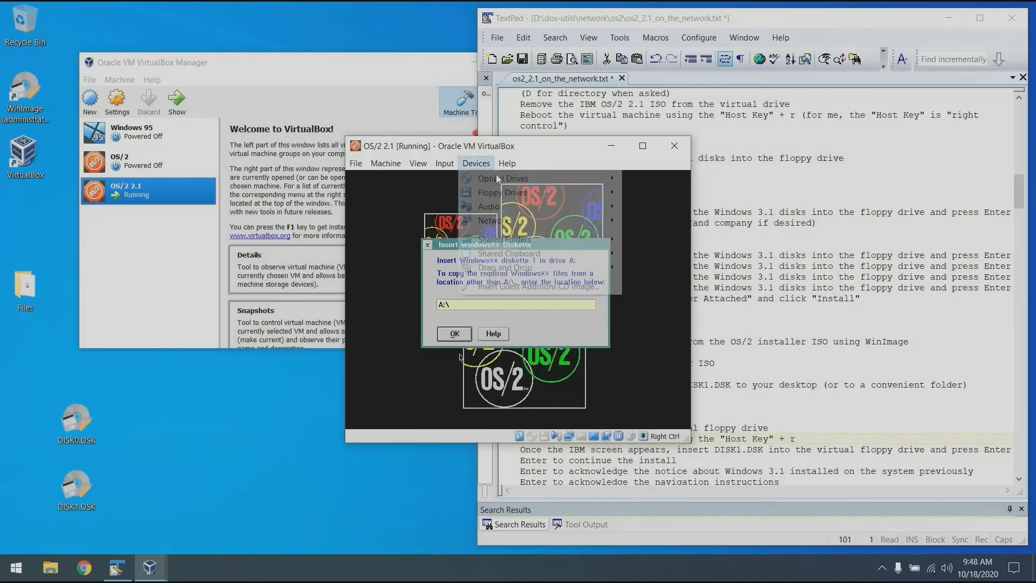
pyautogui.moveTo(503, 191)
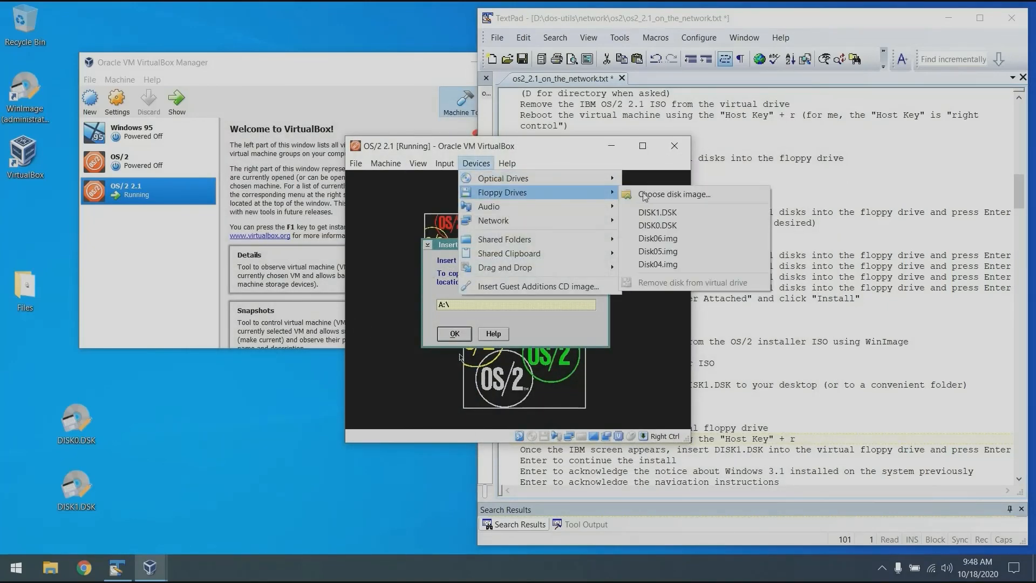
pyautogui.click(645, 192)
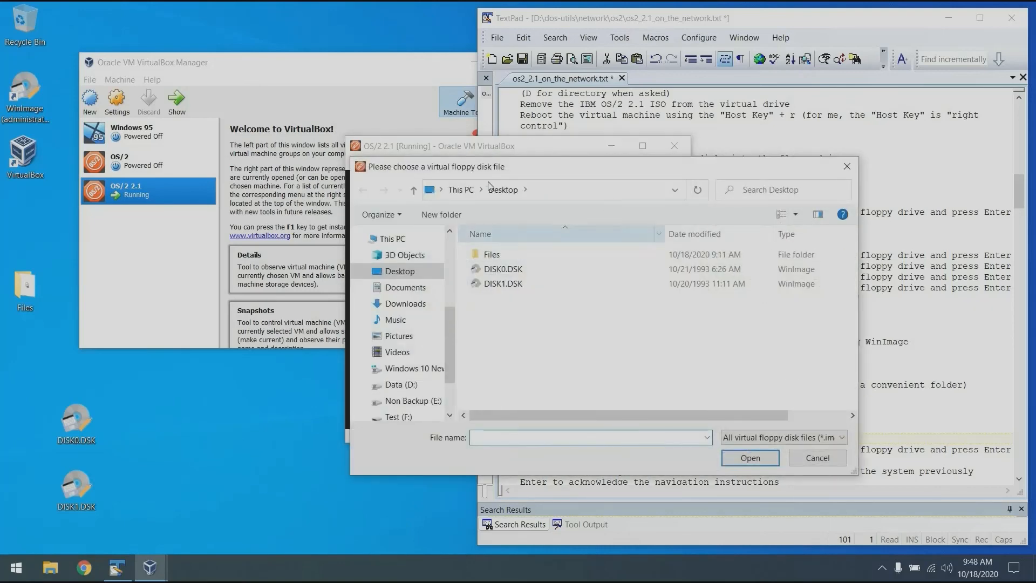
pyautogui.click(496, 253)
pyautogui.doubleClick(497, 254)
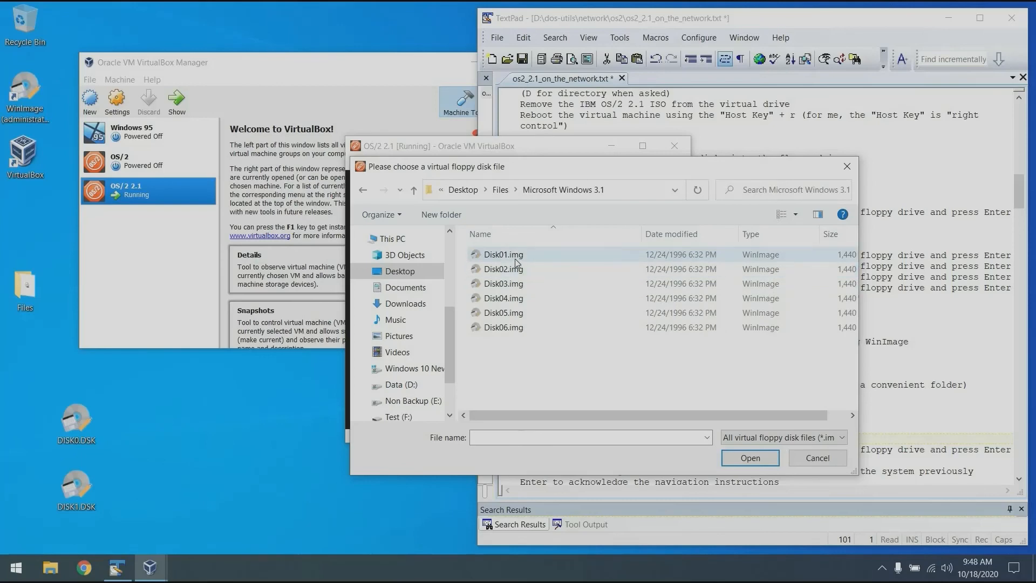
pyautogui.doubleClick(515, 256)
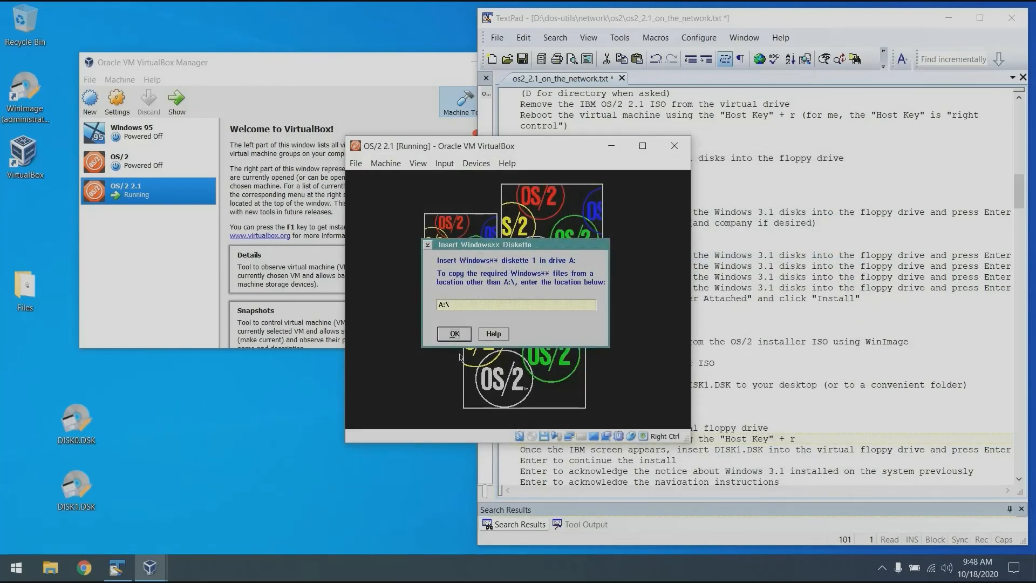
pyautogui.click(456, 341)
# Insert the Windows 3.1 image Disk02.img into the virtual floppy drive and continue the installation.
pyautogui.click(476, 163)
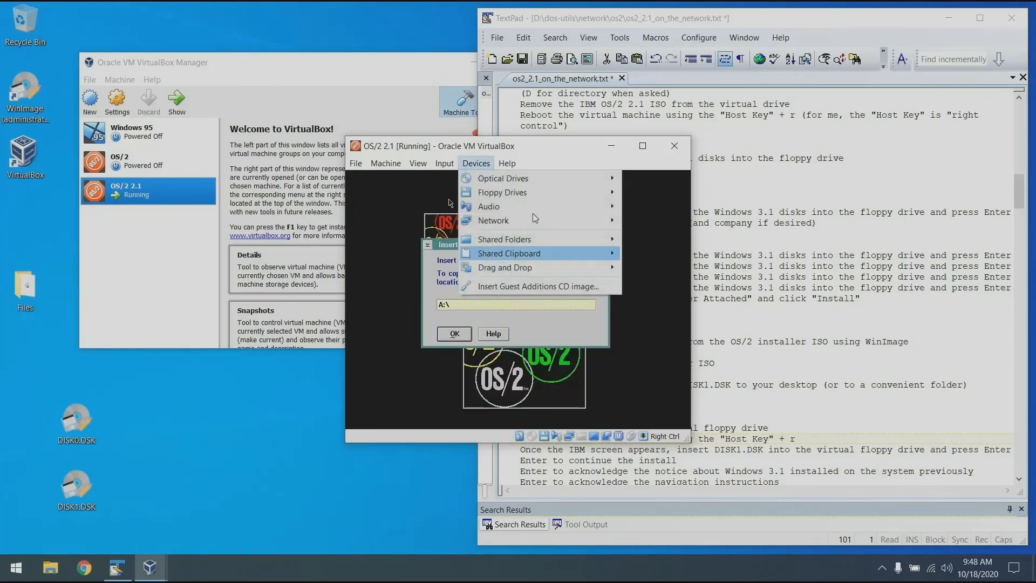
pyautogui.click(635, 194)
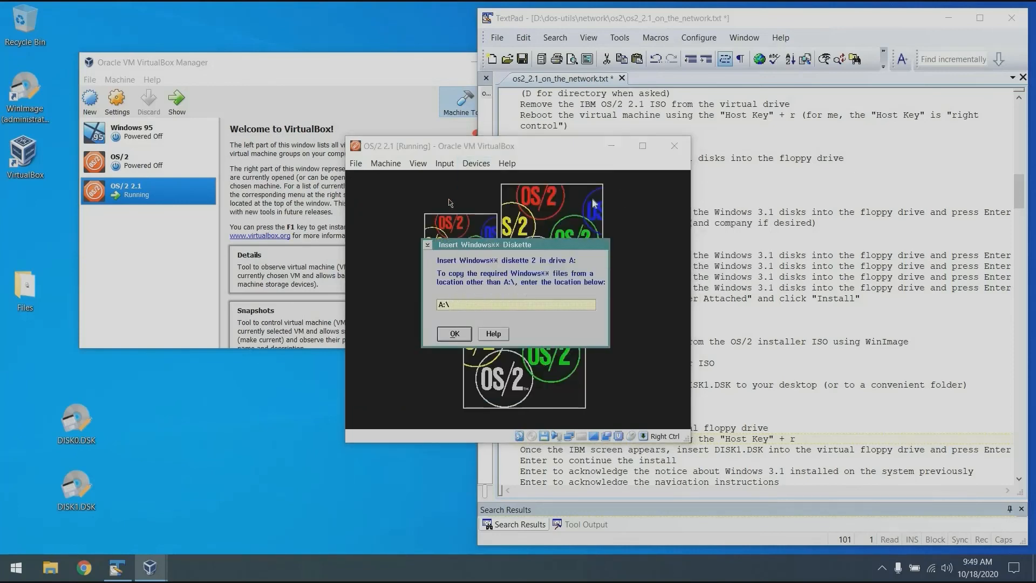
pyautogui.doubleClick(508, 271)
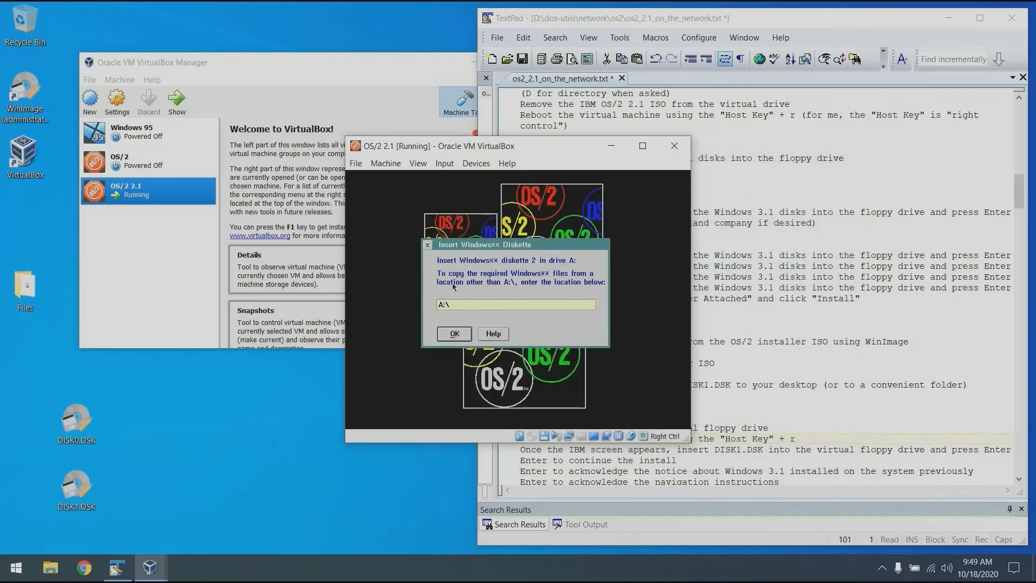
pyautogui.click(453, 331)
# Insert the Windows 3.1 image Disk05.img into the virtual floppy drive and continue the installation.
pyautogui.press('Control_R')
pyautogui.click(480, 167)
pyautogui.moveTo(502, 192)
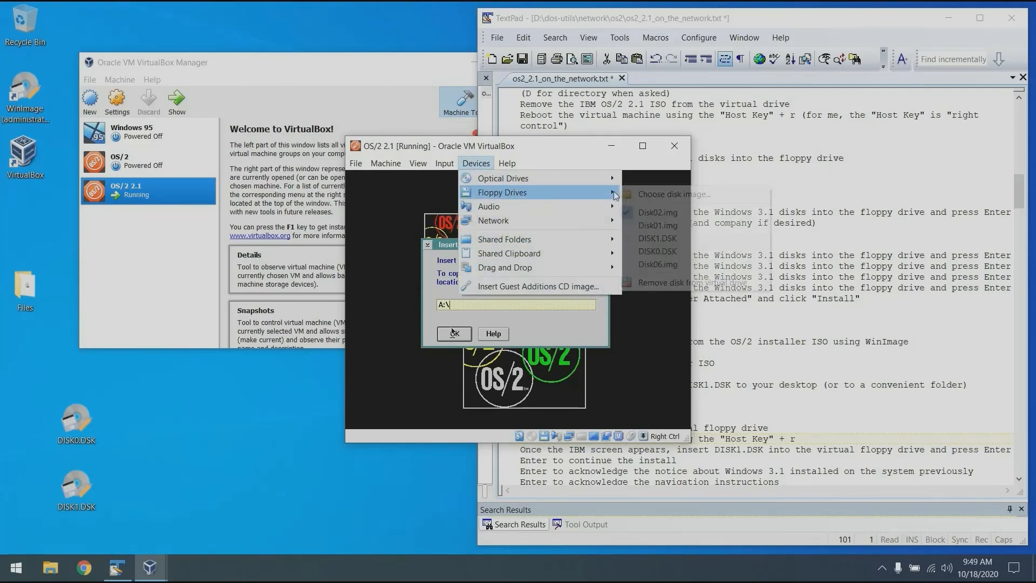
pyautogui.click(675, 194)
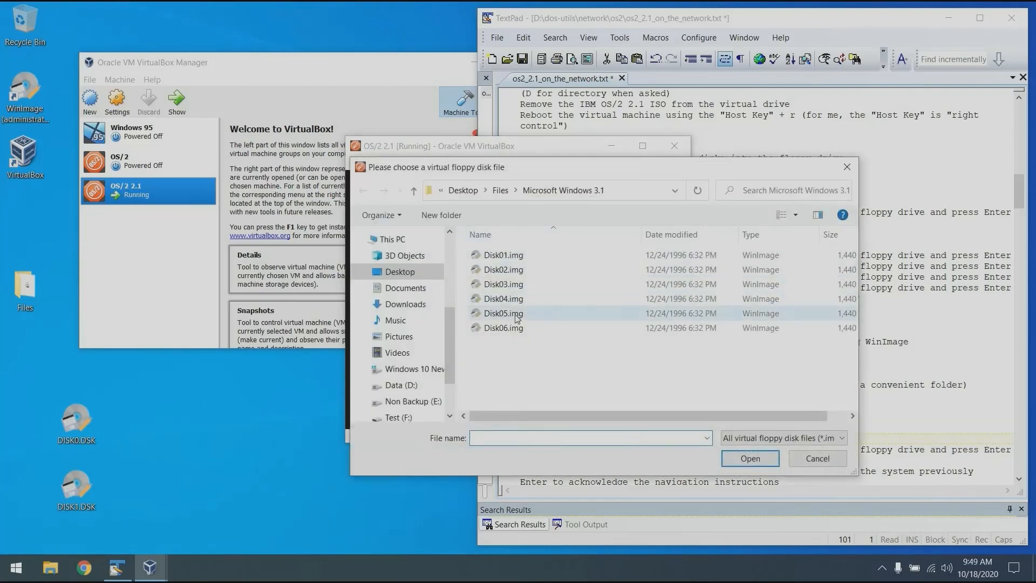
pyautogui.click(499, 313)
pyautogui.press('Return')
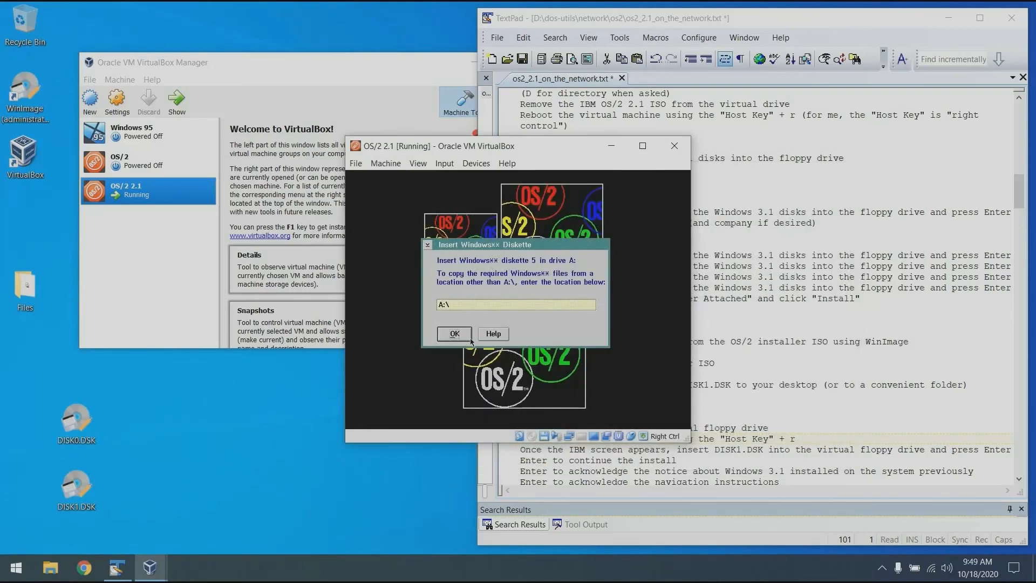
pyautogui.click(469, 338)
# Insert the Windows 3.1 image Disk06.img into the virtual floppy drive and continue the installation.
pyautogui.click(476, 163)
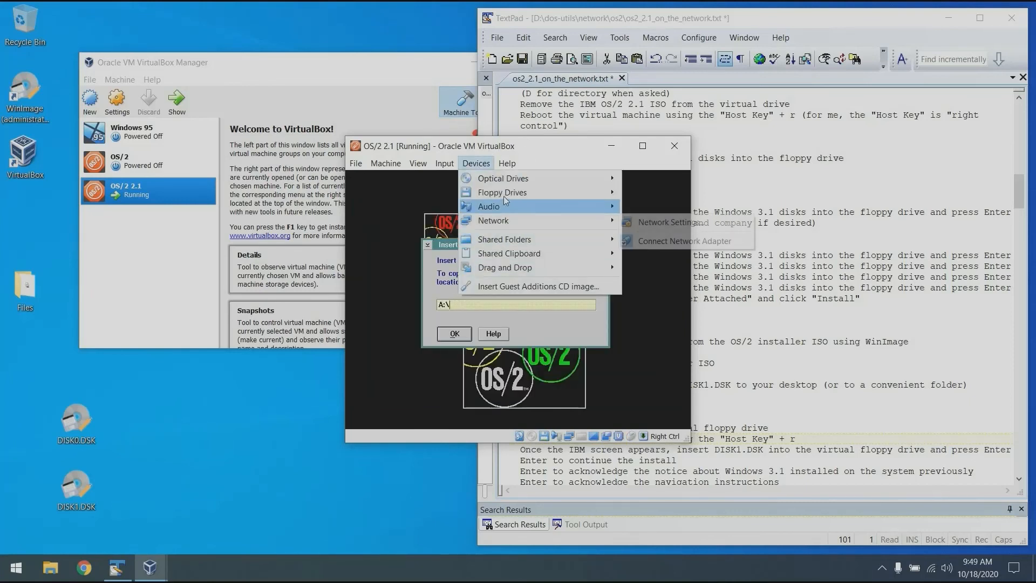
pyautogui.moveTo(503, 192)
pyautogui.click(662, 194)
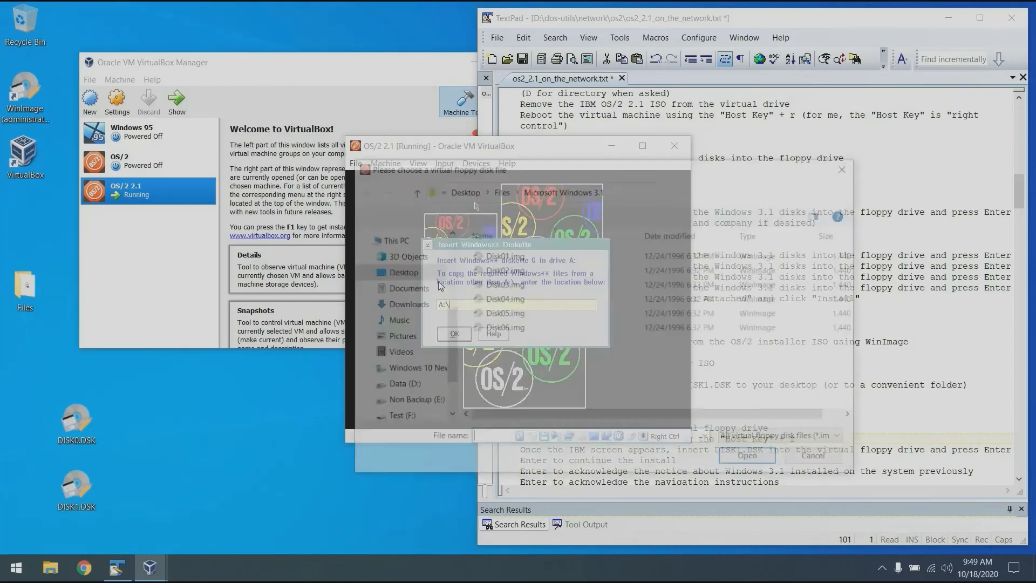
pyautogui.doubleClick(504, 327)
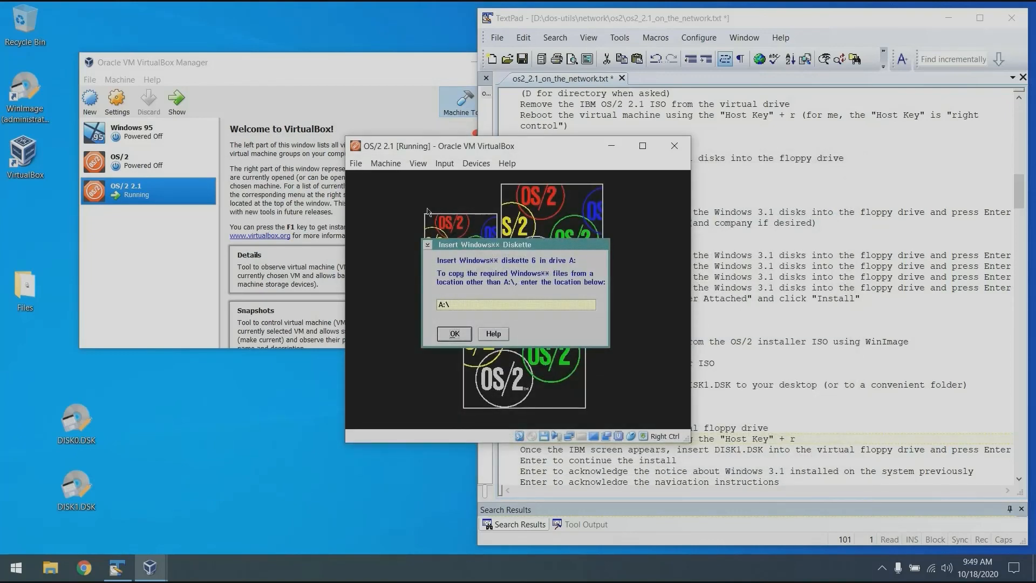
pyautogui.press('Return')
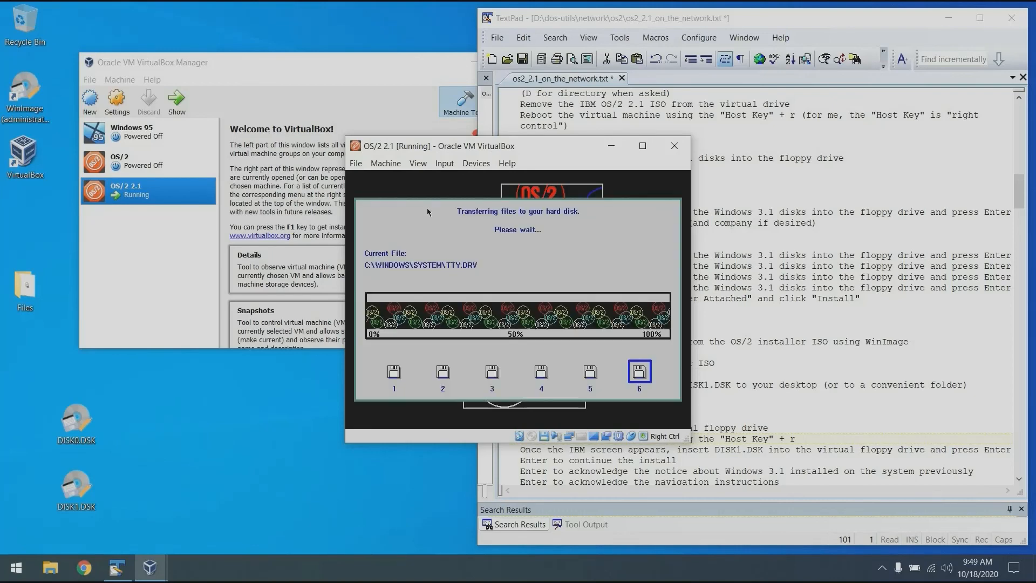
# Remove the Windows 3.1 image Disk06.img from the virtual floppy drive.
pyautogui.click(477, 165)
pyautogui.moveTo(574, 192)
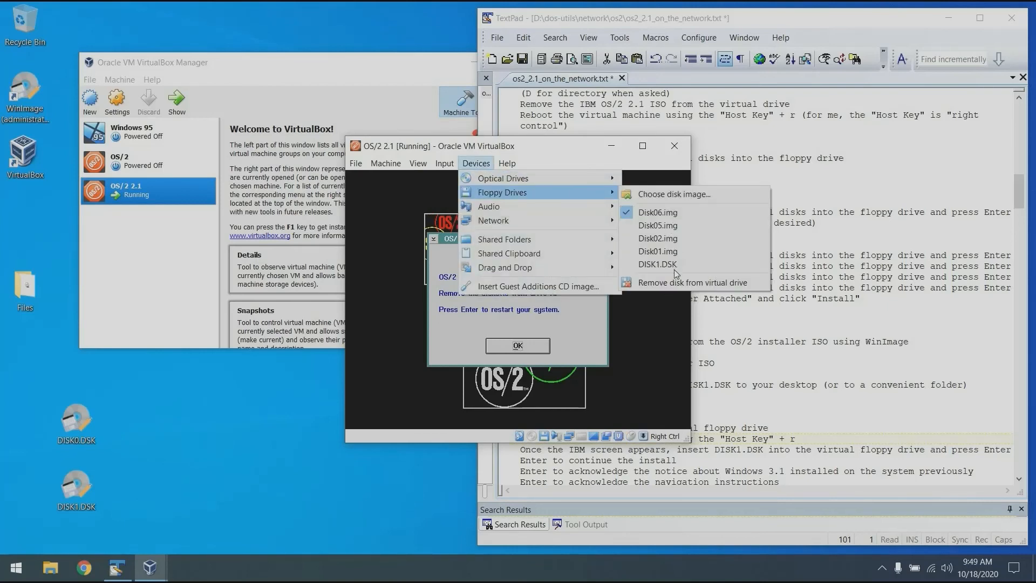
pyautogui.click(681, 282)
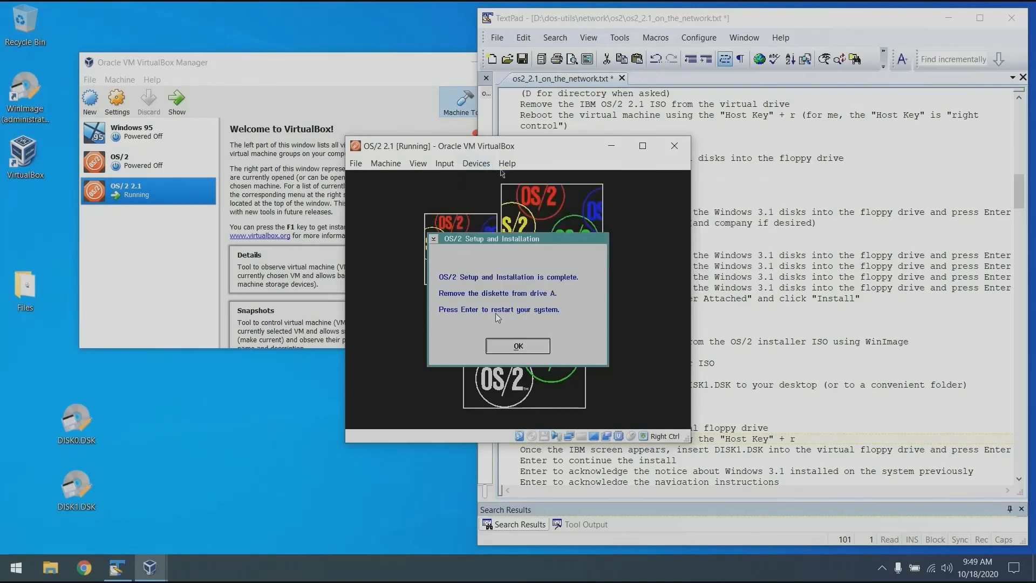
# Restart the system to complete the OS/2 installation, and exit the OS/2 Tutorial.
pyautogui.press('Control_R+c')
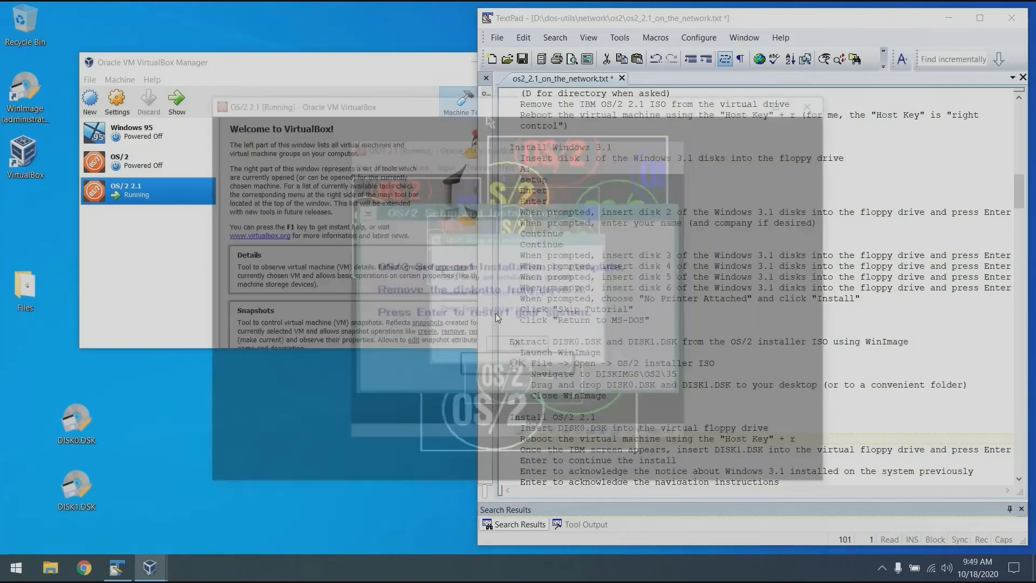
pyautogui.click(484, 369)
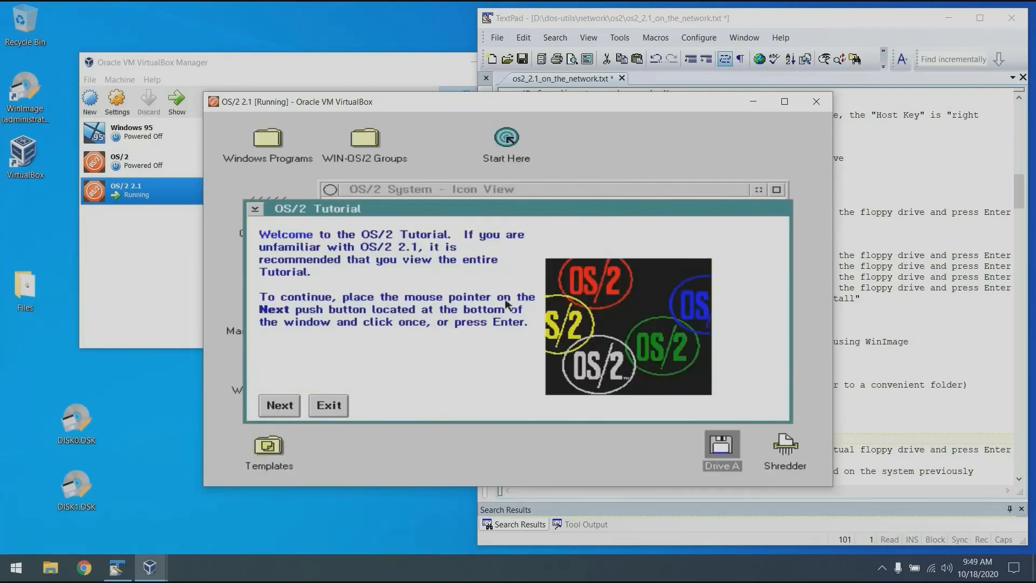
pyautogui.click(329, 401)
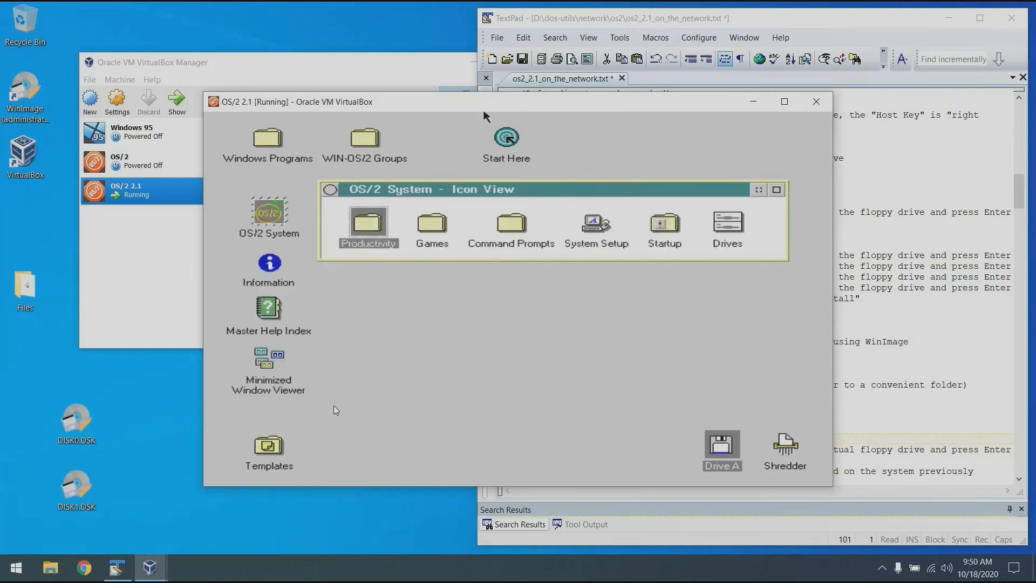
pyautogui.moveTo(452, 112); pyautogui.dragTo(257, 33)
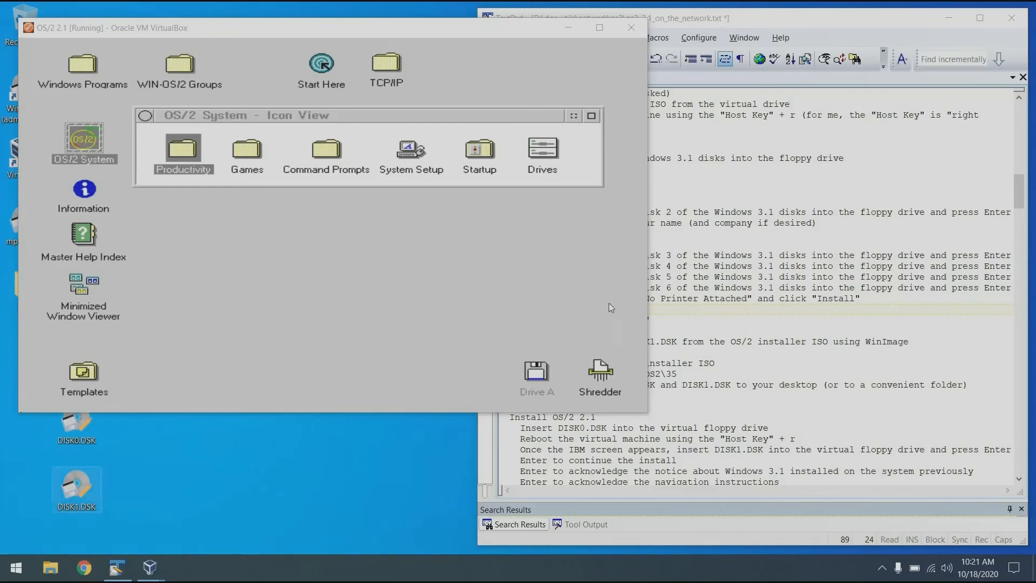
# Review the notes through the section on installing IBM TCP/IP 2.0 for OS/2.
pyautogui.click(786, 268)
pyautogui.click(786, 268)
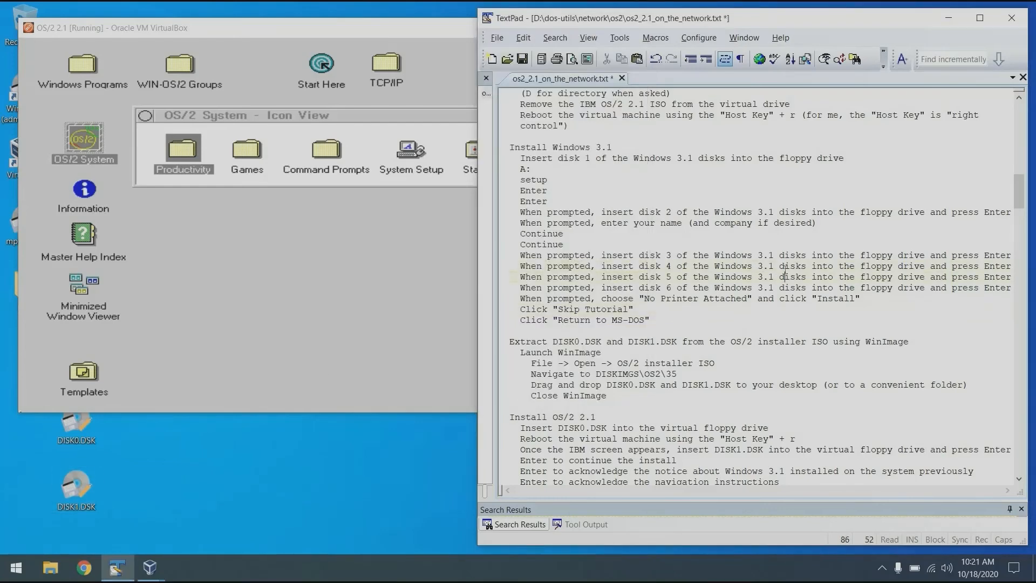
pyautogui.press('Down')
pyautogui.press('Down')
pyautogui.press('Down')
pyautogui.press('Down')
pyautogui.press('Down')
pyautogui.press('Down')
pyautogui.press('Down')
pyautogui.press('Down')
pyautogui.press('Down')
pyautogui.press('Down')
pyautogui.press('Down')
pyautogui.press('Down')
pyautogui.press('Down')
pyautogui.press('Down')
pyautogui.press('Down')
pyautogui.press('Down')
pyautogui.press('Down')
pyautogui.press('Down')
pyautogui.press('Down')
pyautogui.press('Down')
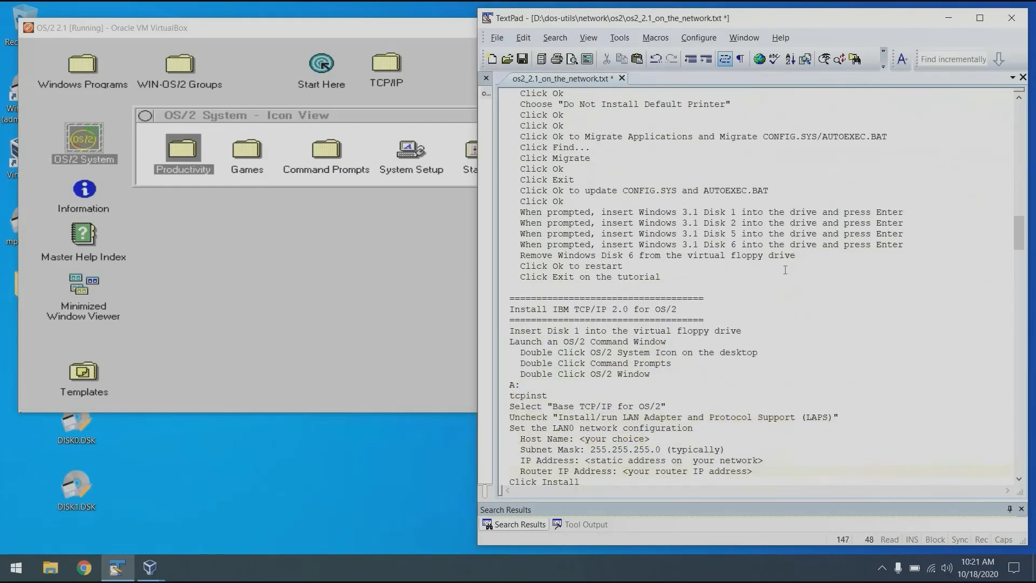
pyautogui.press('Down')
pyautogui.press('Down')
pyautogui.press('Down')
pyautogui.press('Down')
pyautogui.press('Down')
pyautogui.press('Down')
pyautogui.press('Down')
pyautogui.press('Down')
pyautogui.press('Down')
pyautogui.press('Down')
pyautogui.press('Down')
pyautogui.press('Down')
pyautogui.press('Down')
pyautogui.press('Down')
pyautogui.press('Down')
pyautogui.press('Down')
pyautogui.press('Down')
pyautogui.press('Down')
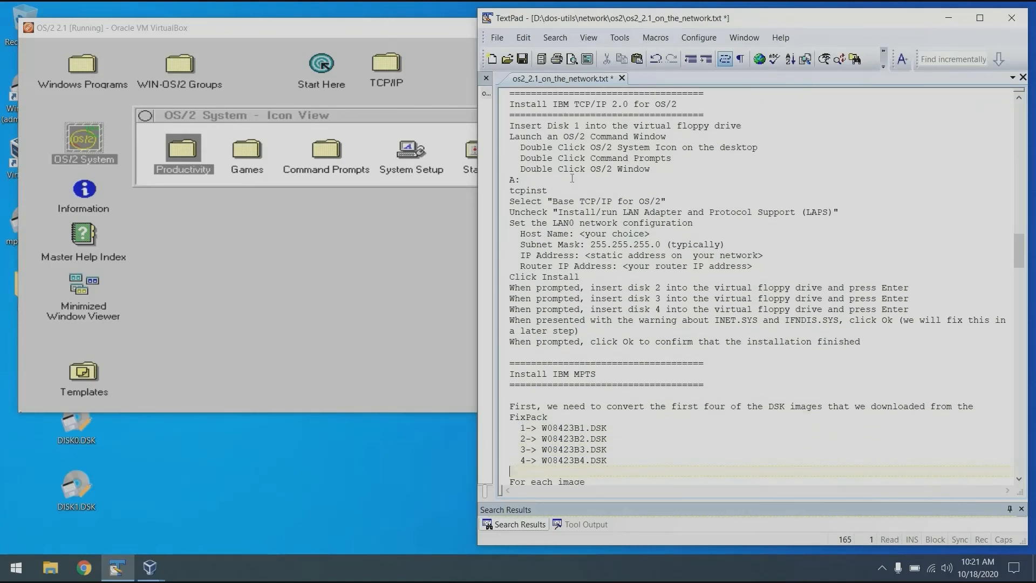
# Insert disk1.IMA from the IBM TCP-IP 2.0 for OS2 folder into the virtual floppy drive.
pyautogui.click(311, 248)
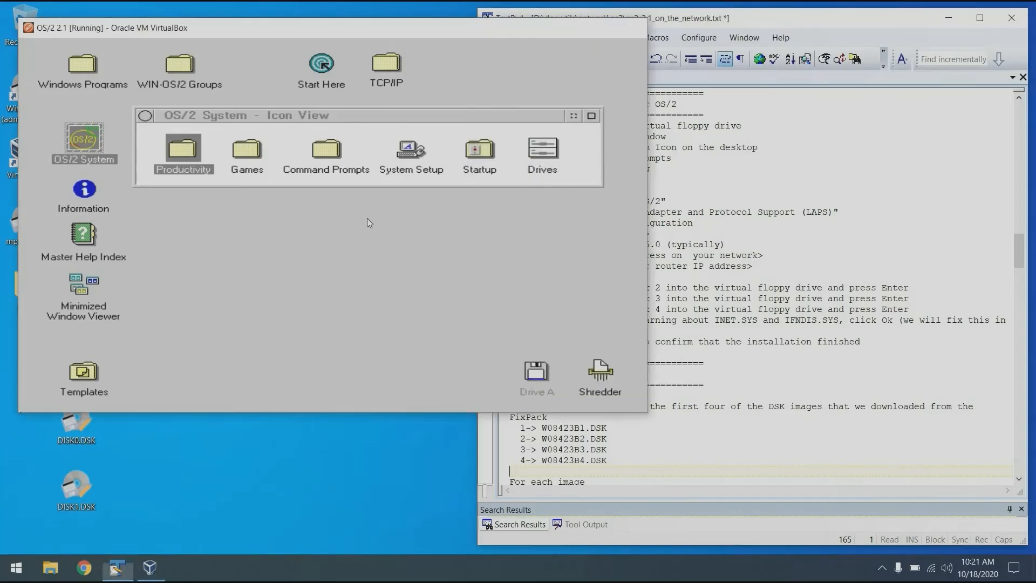
pyautogui.press('Control_R+c')
pyautogui.click(468, 163)
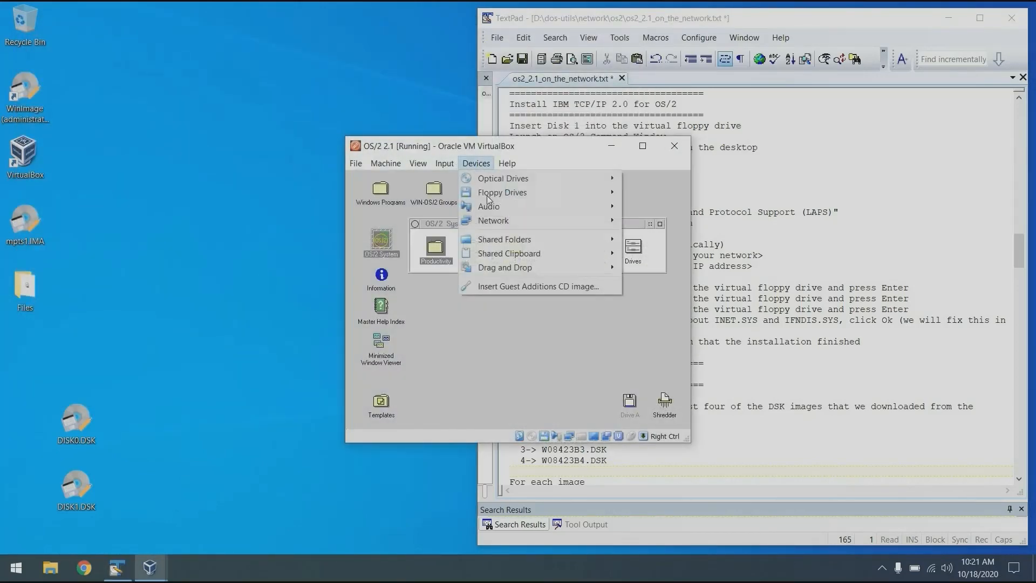
pyautogui.moveTo(594, 192)
pyautogui.click(634, 198)
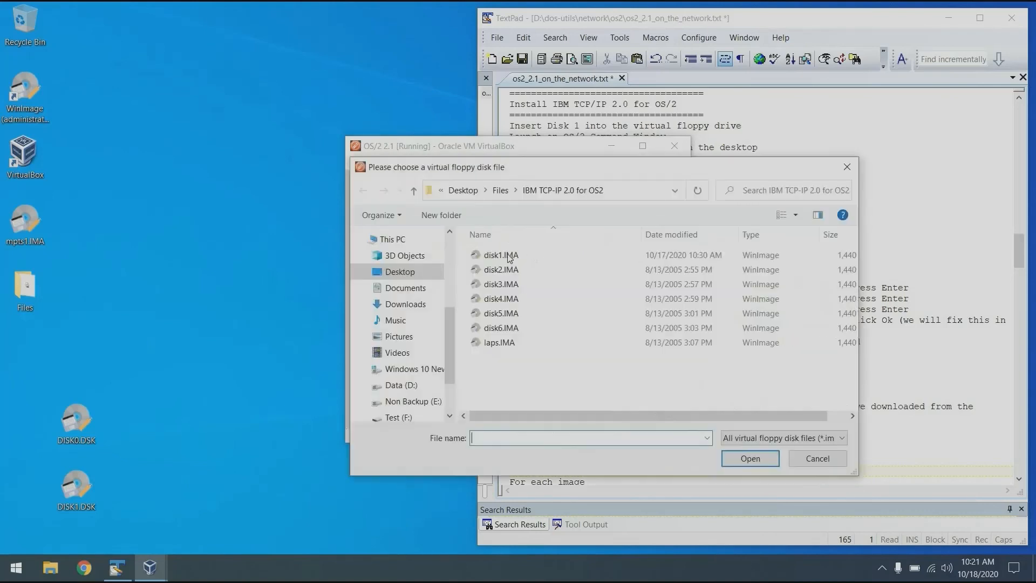
pyautogui.doubleClick(502, 255)
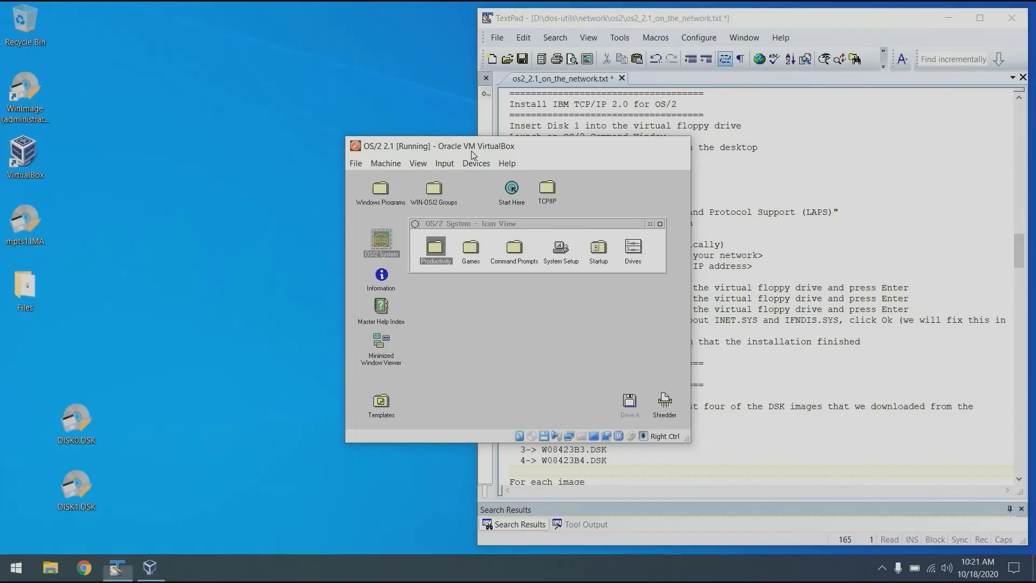
# Open an OS/2 Window command prompt and run tcpinst from drive A:.
pyautogui.press('Control_R+c')
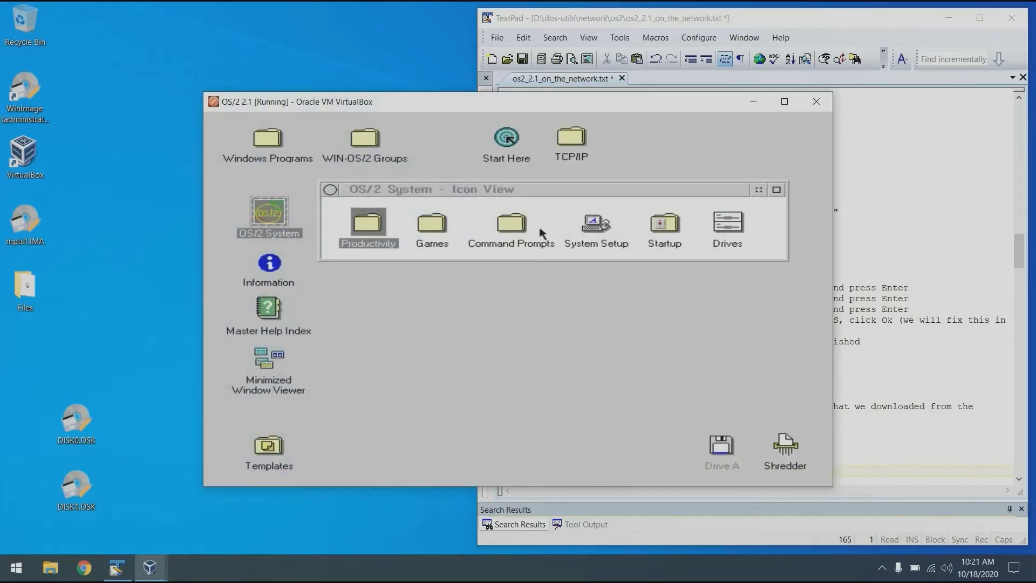
pyautogui.doubleClick(523, 232)
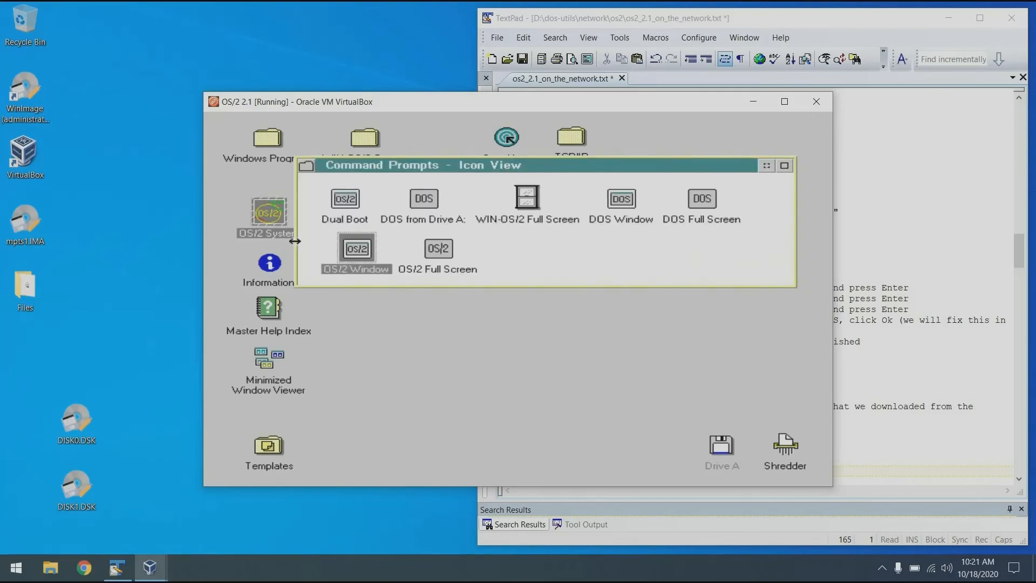
pyautogui.doubleClick(350, 257)
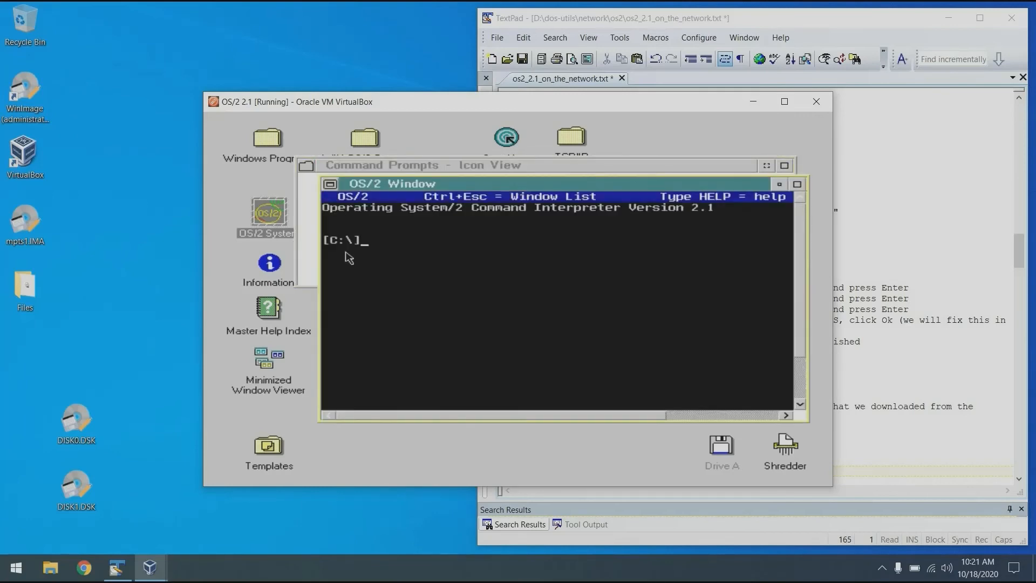
pyautogui.write('A:\\]tcpinst')
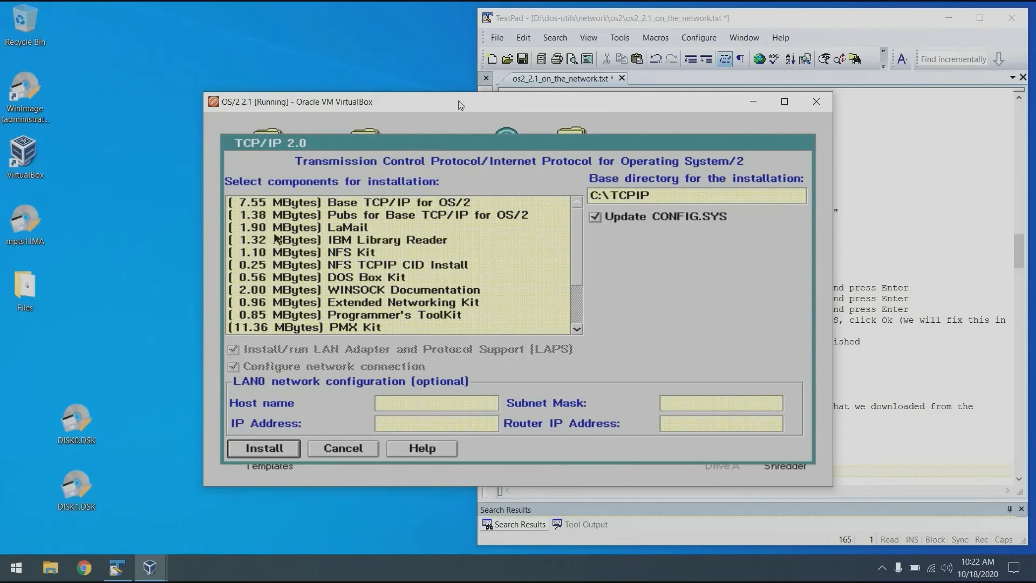
# Select Base TCP/IP for OS/2 for installation and disable Install/run LAN Adapter and Protocol Support (LAPS).
pyautogui.moveTo(537, 106); pyautogui.dragTo(511, 51)
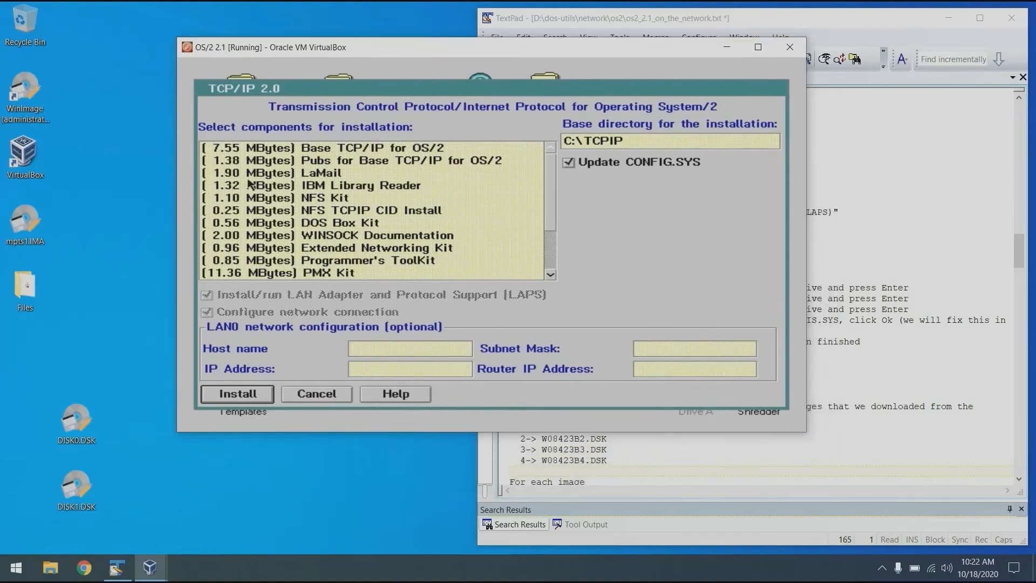
pyautogui.click(307, 152)
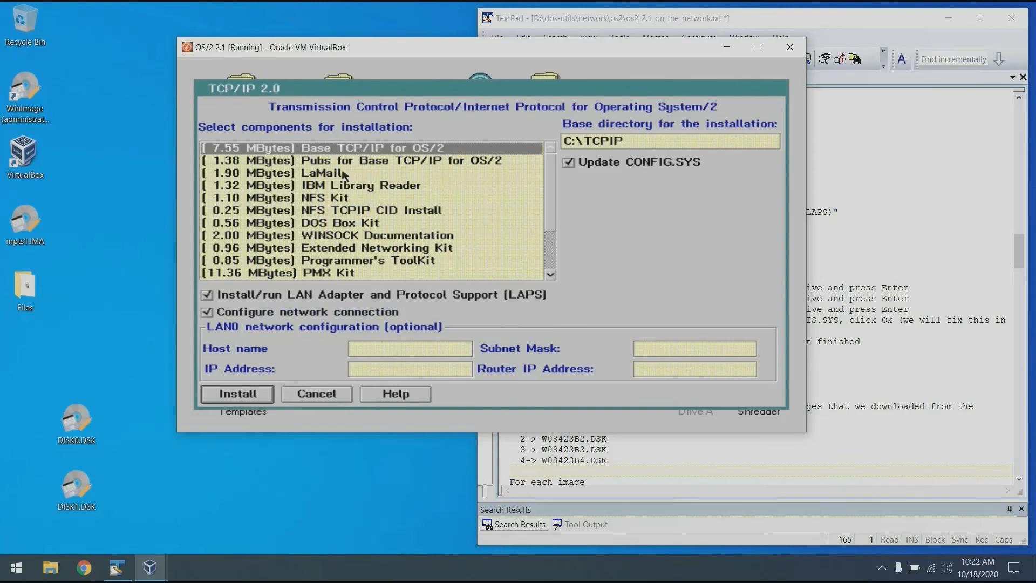
pyautogui.click(206, 297)
# Configure LAN0 with host name OS2, subnet mask 255.255.255.0, IP address 192.168.1.200 and router 192.168.1.1, and start the installation.
pyautogui.click(464, 352)
pyautogui.write('OS2')
pyautogui.press('Tab')
pyautogui.write('2')
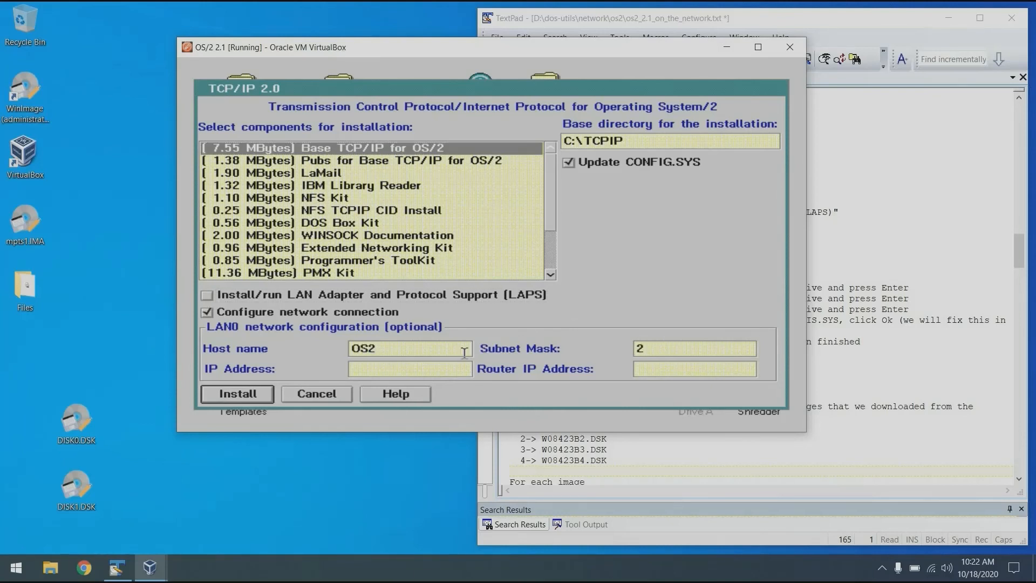
pyautogui.write('55.255.255.0')
pyautogui.press('Tab')
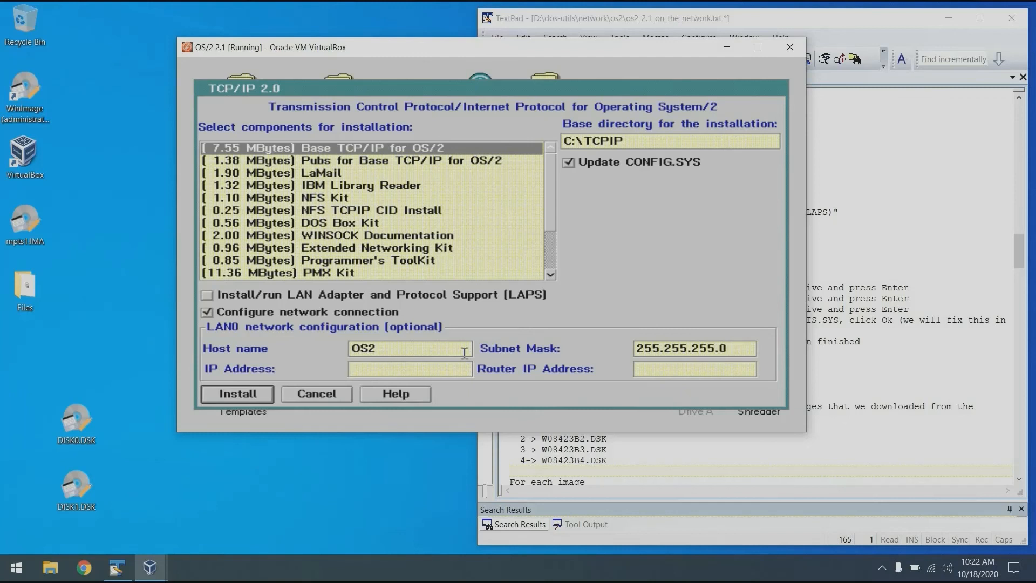
pyautogui.write('192.168.1.200')
pyautogui.press('Tab')
pyautogui.write('192.18')
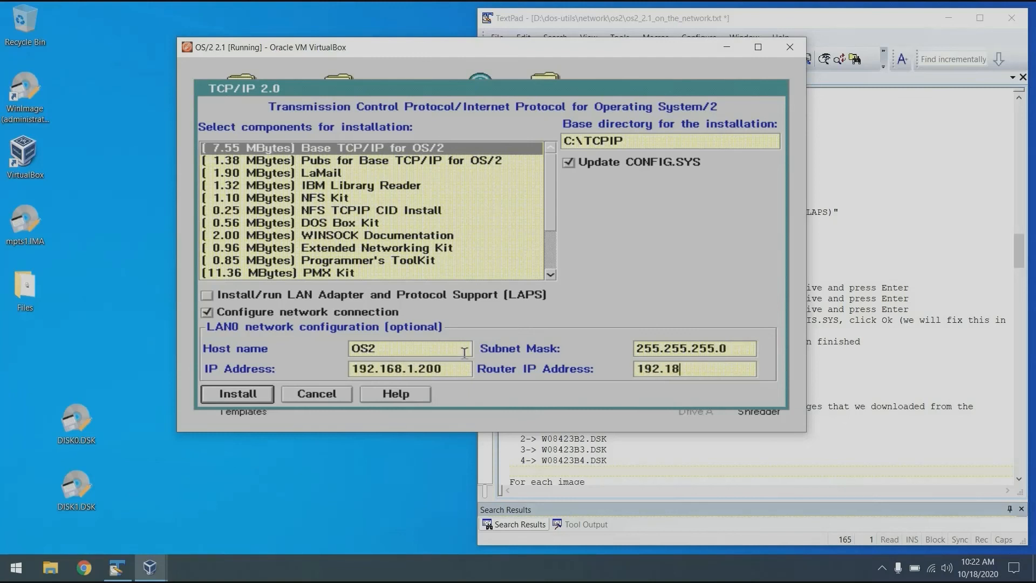
pyautogui.write('68.1.1')
pyautogui.click(242, 391)
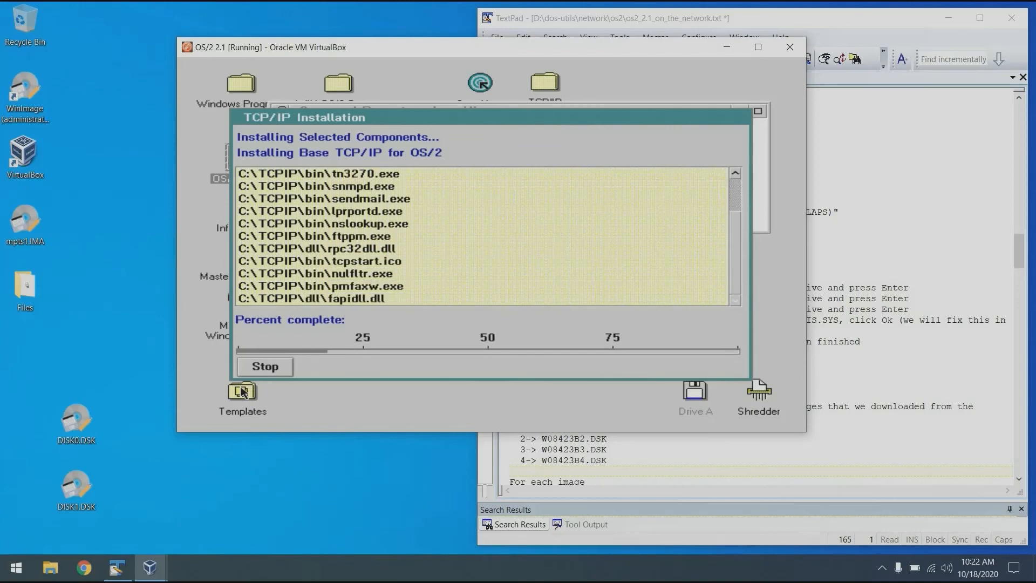
# Insert the TCP/IP image disk2.IMA into the virtual floppy drive and continue the installation.
pyautogui.press('Control_R+c')
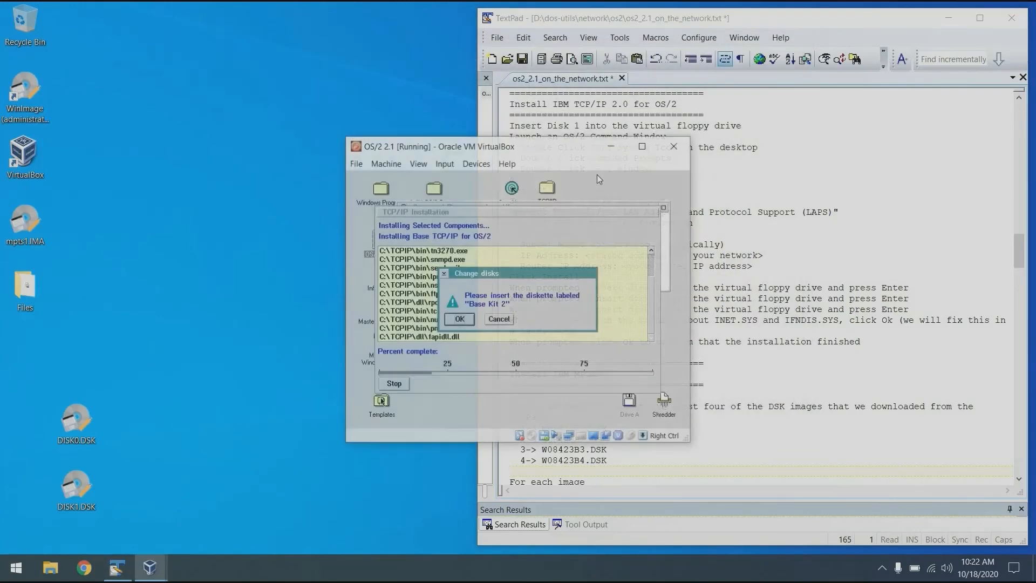
pyautogui.click(476, 163)
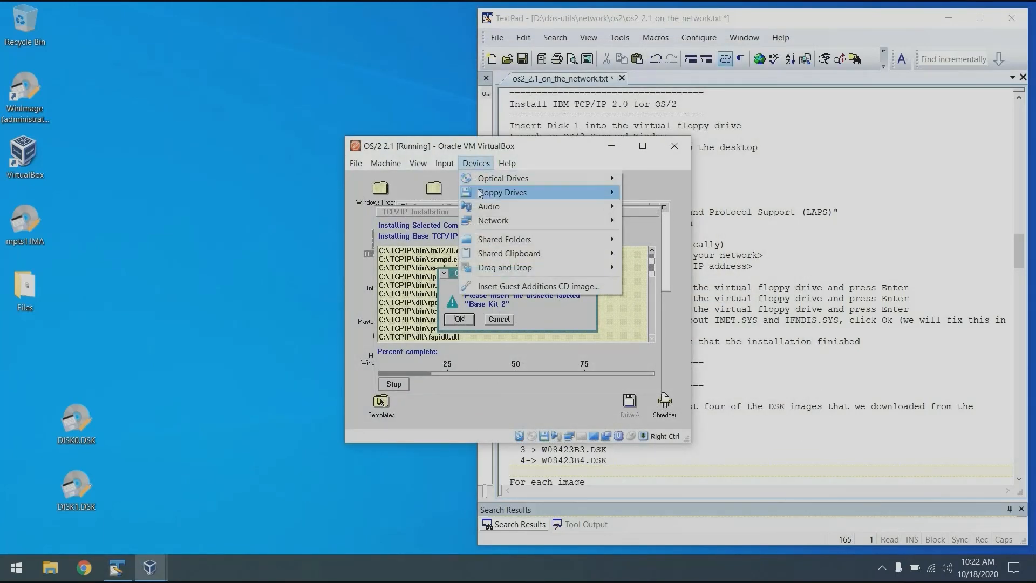
pyautogui.moveTo(486, 192)
pyautogui.click(643, 189)
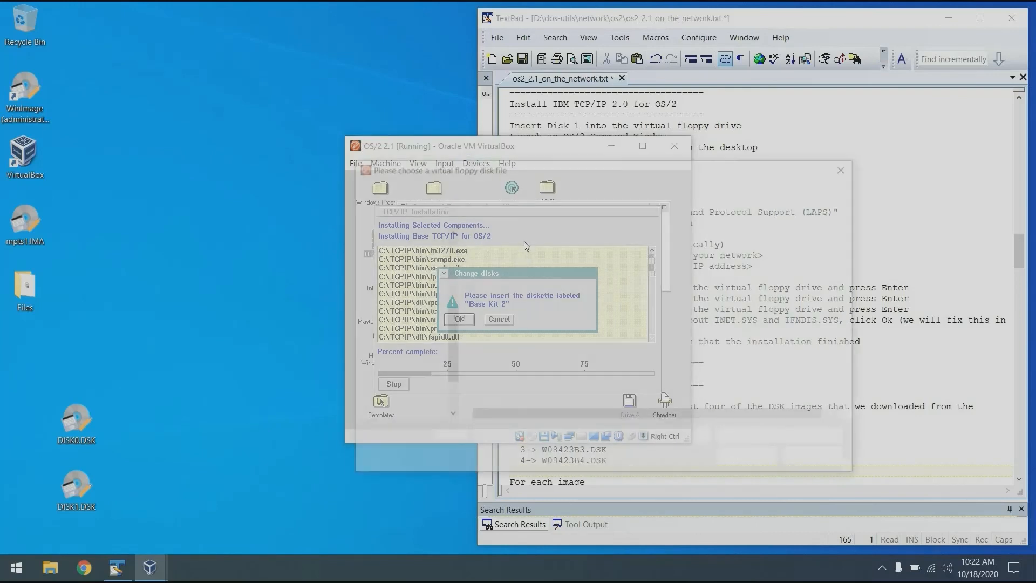
pyautogui.click(497, 266)
pyautogui.click(750, 458)
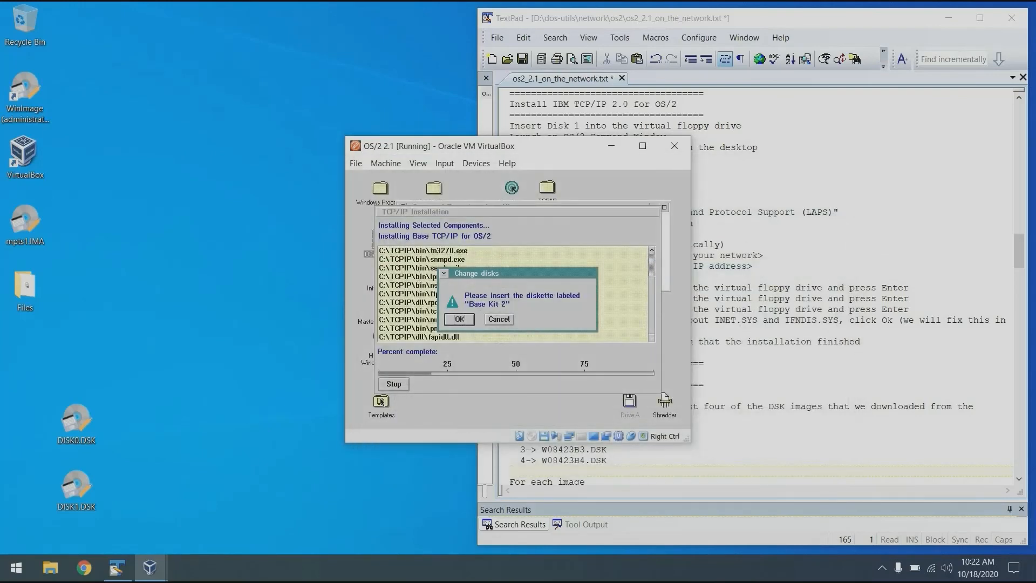
pyautogui.press('Return')
pyautogui.press('Control_R+c')
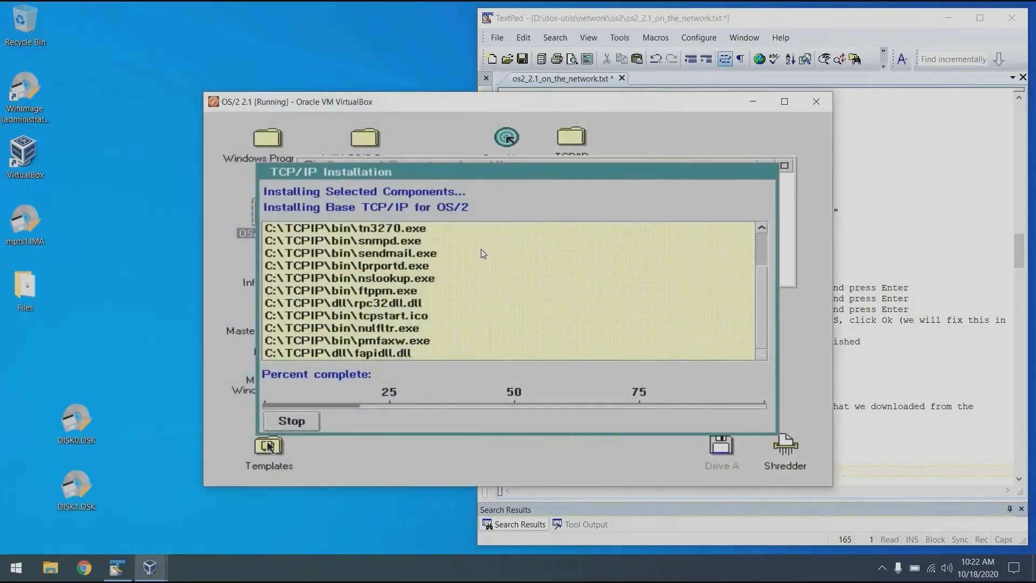
# Insert the TCP/IP image disk3.IMA into the virtual floppy drive and continue the installation.
pyautogui.press('Control_R+c')
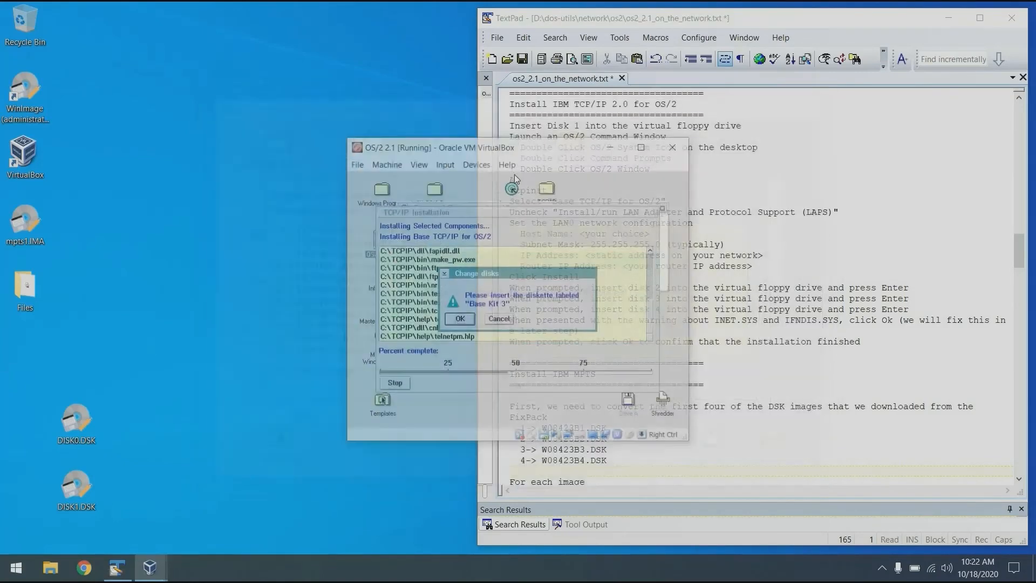
pyautogui.click(476, 164)
pyautogui.moveTo(493, 192)
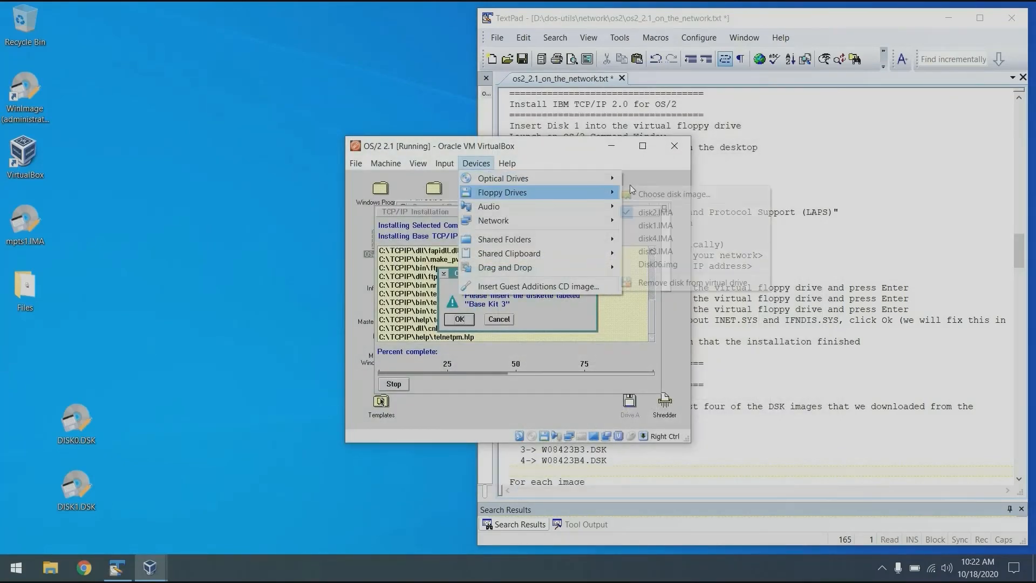
pyautogui.click(675, 192)
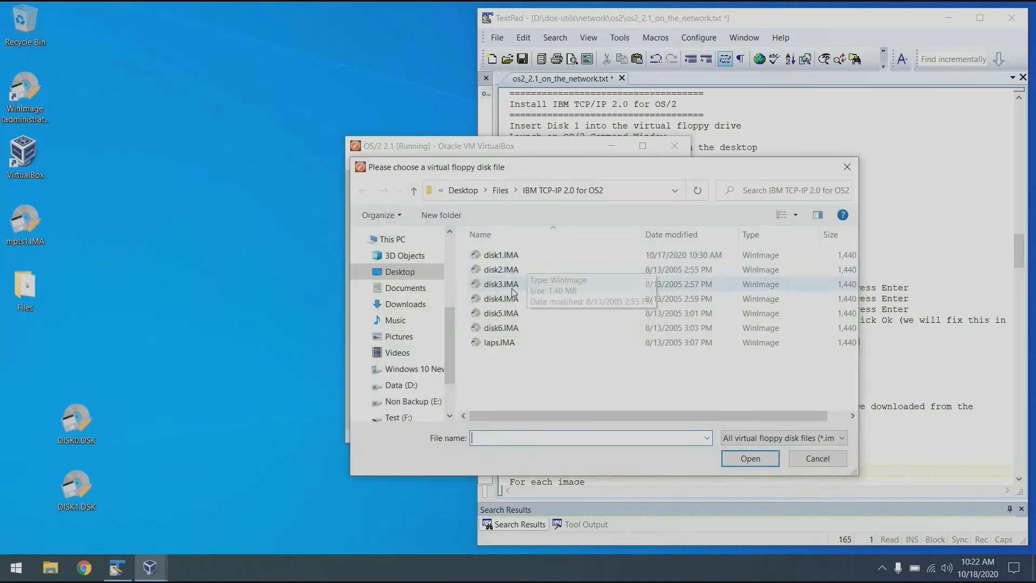
pyautogui.doubleClick(489, 282)
pyautogui.press('Control_R+c')
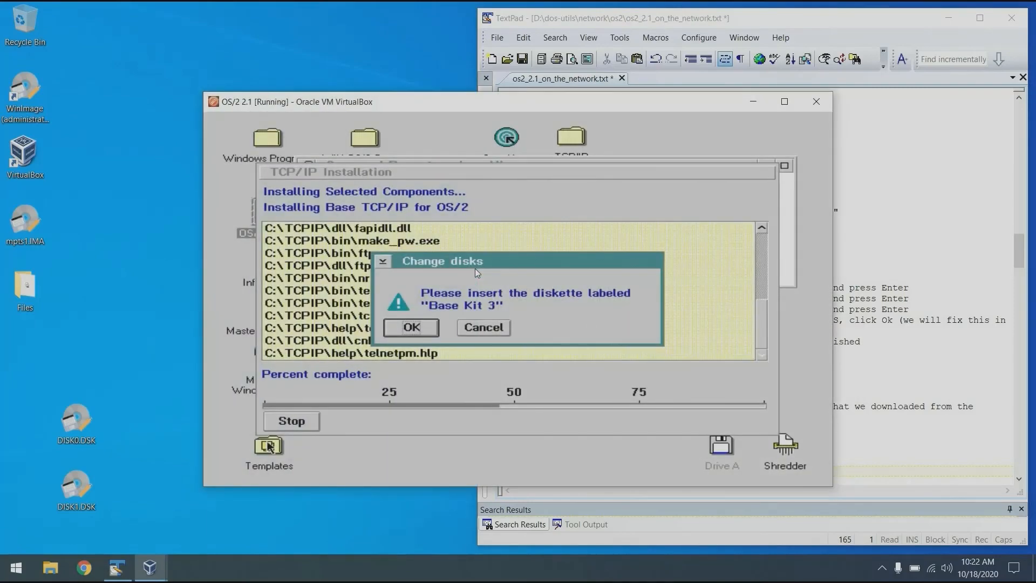
pyautogui.press('Return')
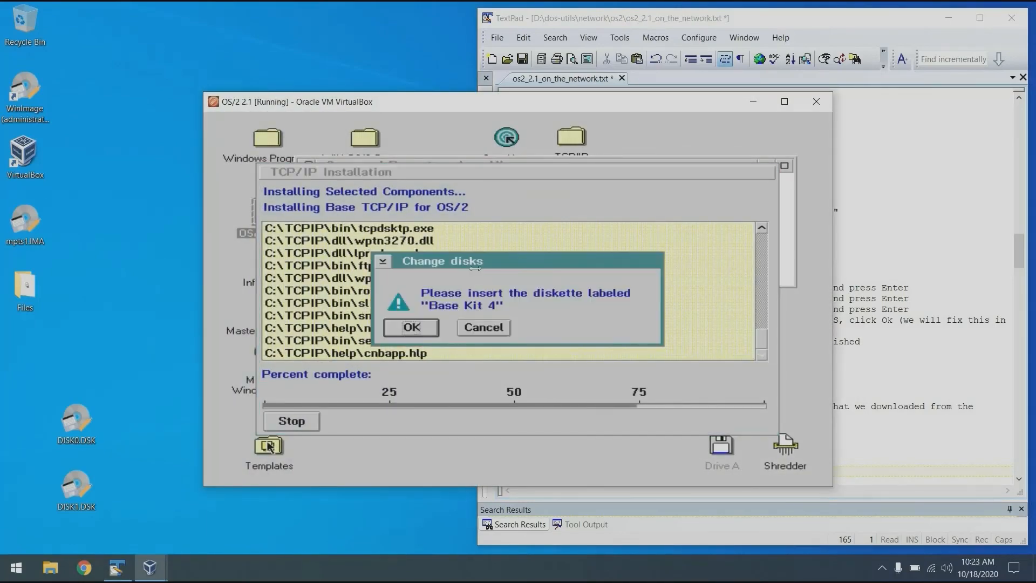
# Insert the TCP/IP image disk4.IMA into the virtual floppy drive, finish the installation and accept the INET.SYS and IFNDIS.SYS warning.
pyautogui.press('Control_R+c')
pyautogui.click(466, 165)
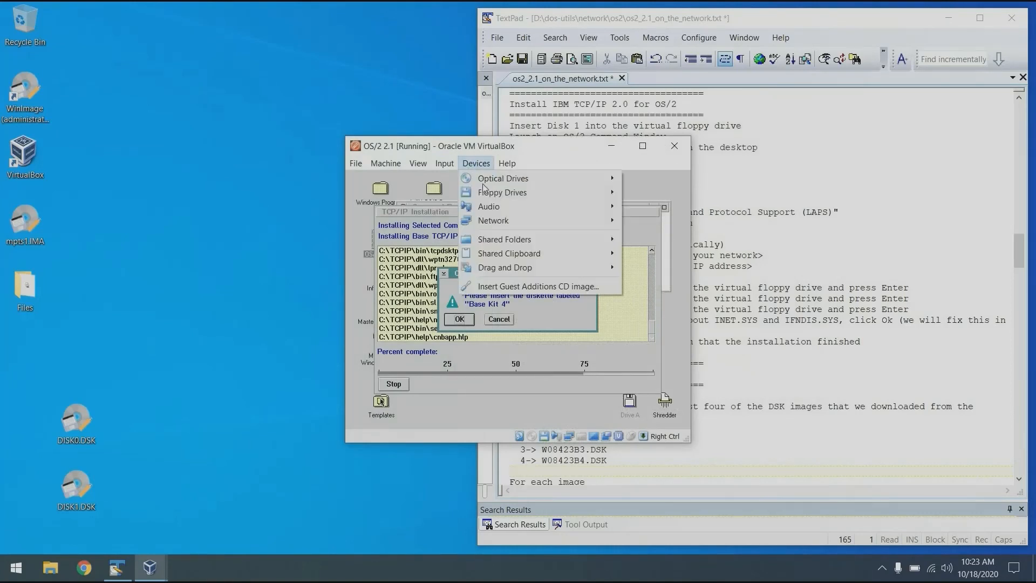
pyautogui.moveTo(609, 196)
pyautogui.click(664, 195)
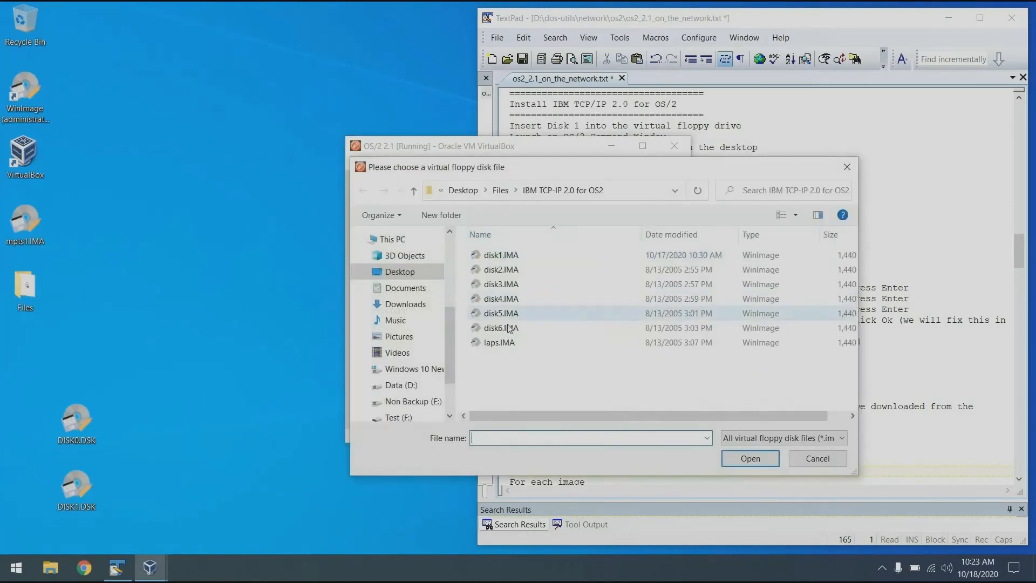
pyautogui.doubleClick(527, 299)
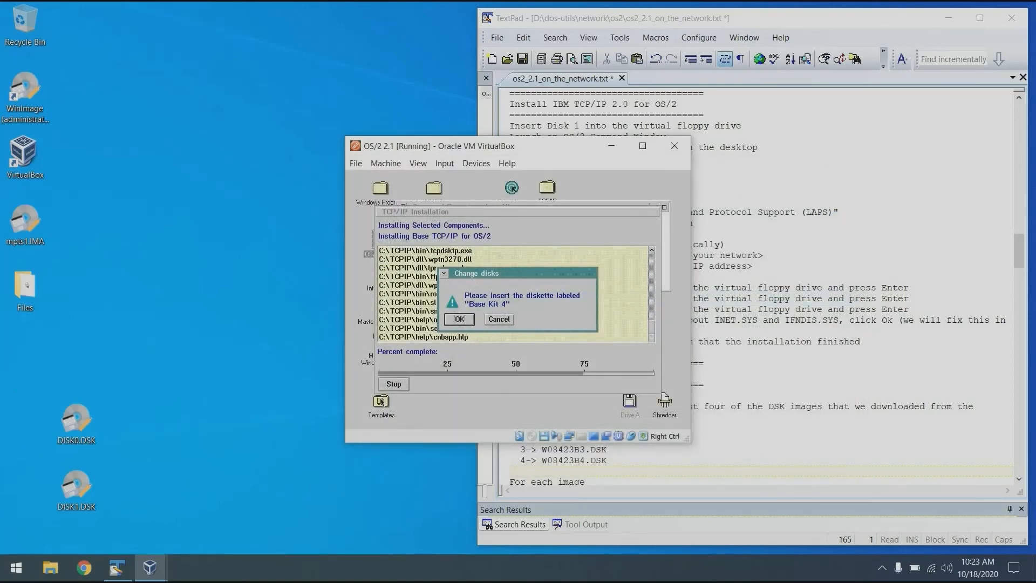
pyautogui.press('Return')
pyautogui.press('Control_R+c')
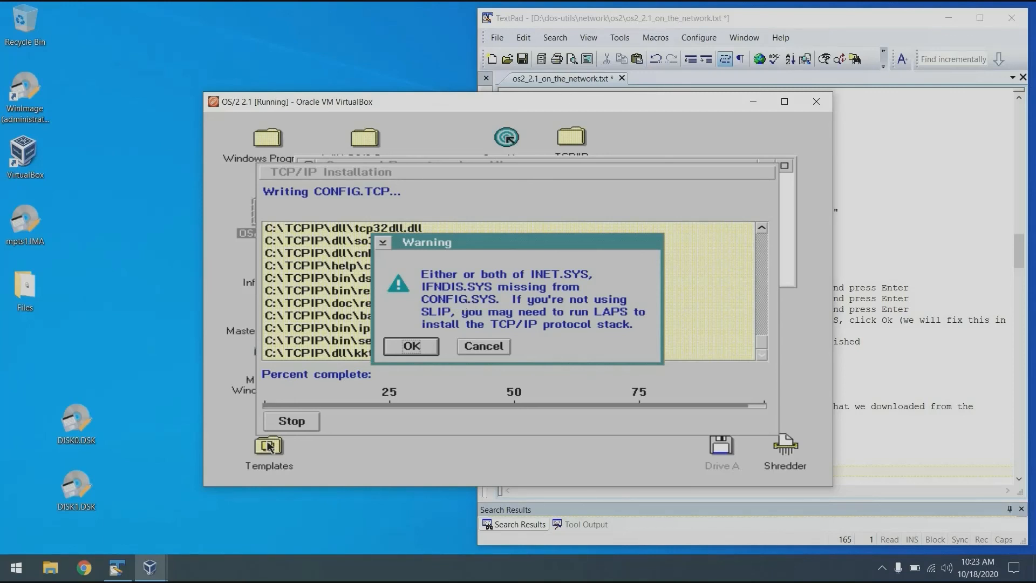
pyautogui.click(407, 350)
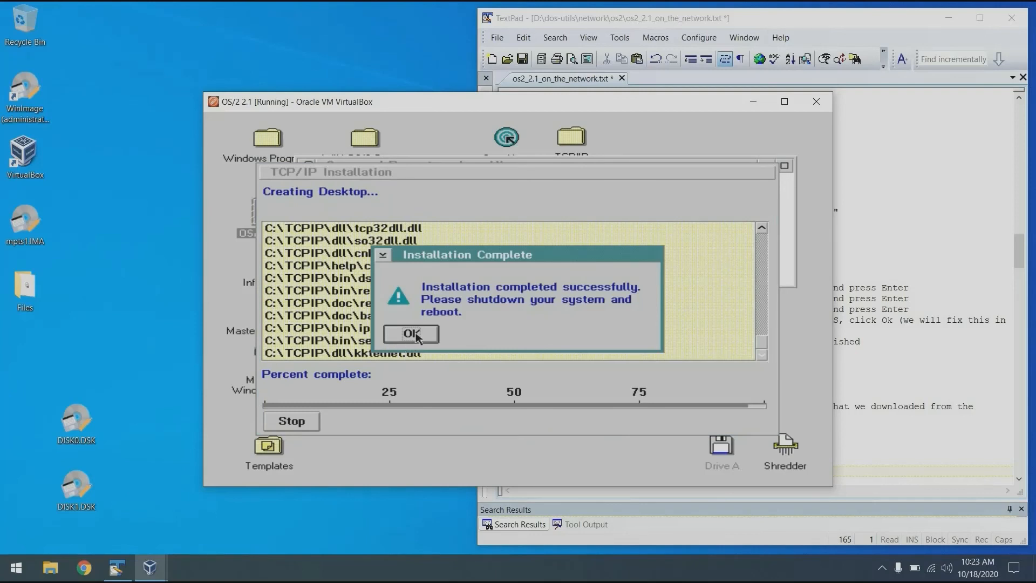
pyautogui.click(416, 336)
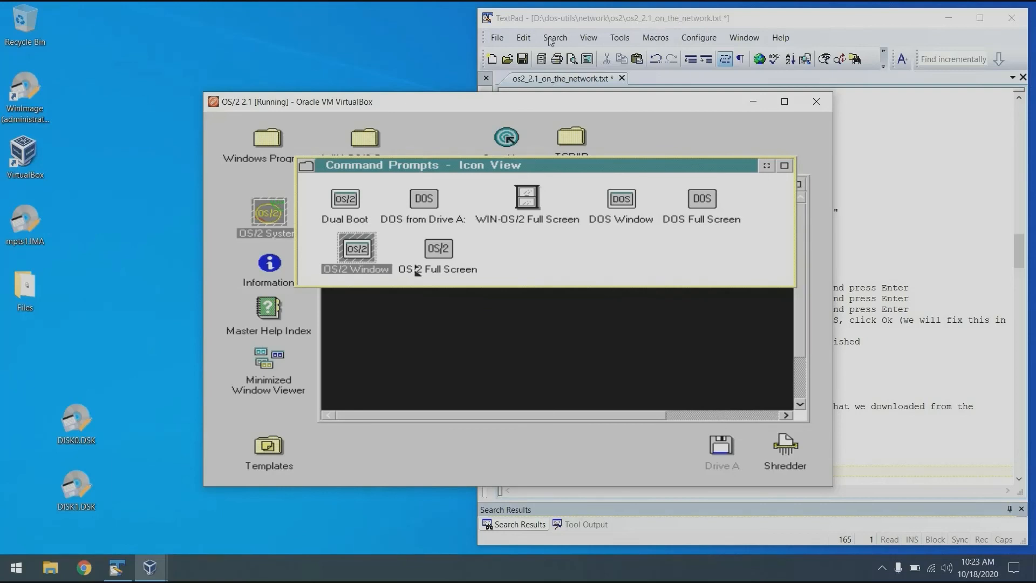
# Arrange the virtual machine and notes windows side by side and review the Install IBM MPTS instructions for converting the four DSK images.
pyautogui.moveTo(509, 101); pyautogui.dragTo(339, 49)
pyautogui.moveTo(573, 19); pyautogui.dragTo(587, 13)
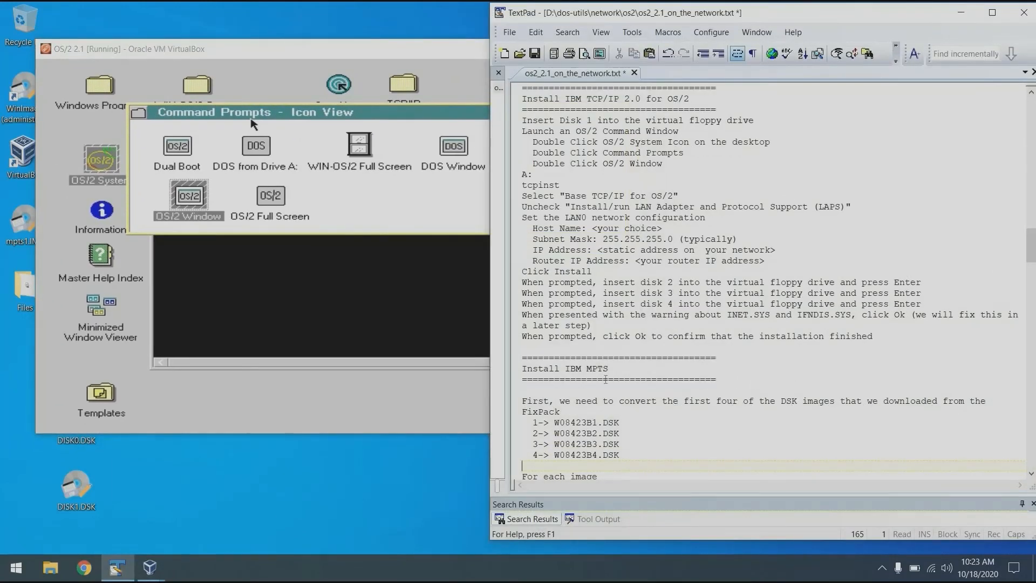
pyautogui.click(596, 393)
pyautogui.press('Up')
pyautogui.press('Up')
pyautogui.press('Down')
pyautogui.hotkey('shift', 'Down')
pyautogui.hotkey('shift', 'Down')
pyautogui.hotkey('shift', 'Down')
pyautogui.hotkey('shift', 'Down')
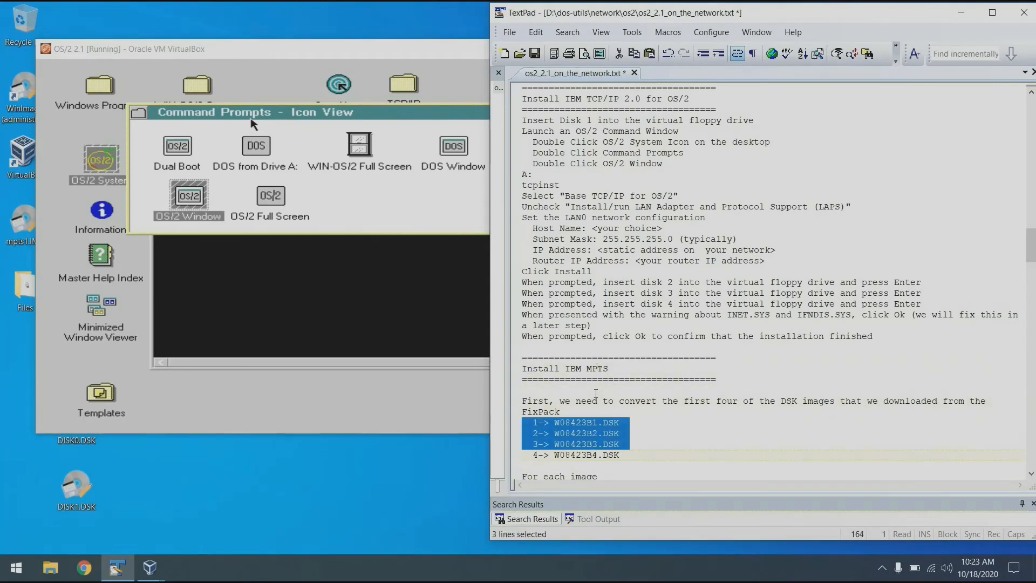
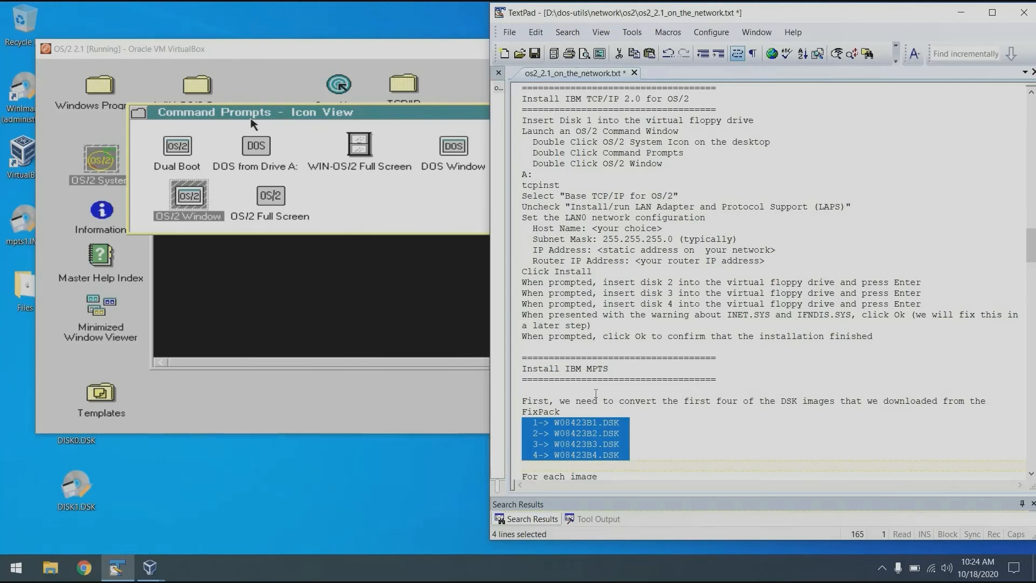
pyautogui.press('Down')
pyautogui.press('Down')
pyautogui.press('Down')
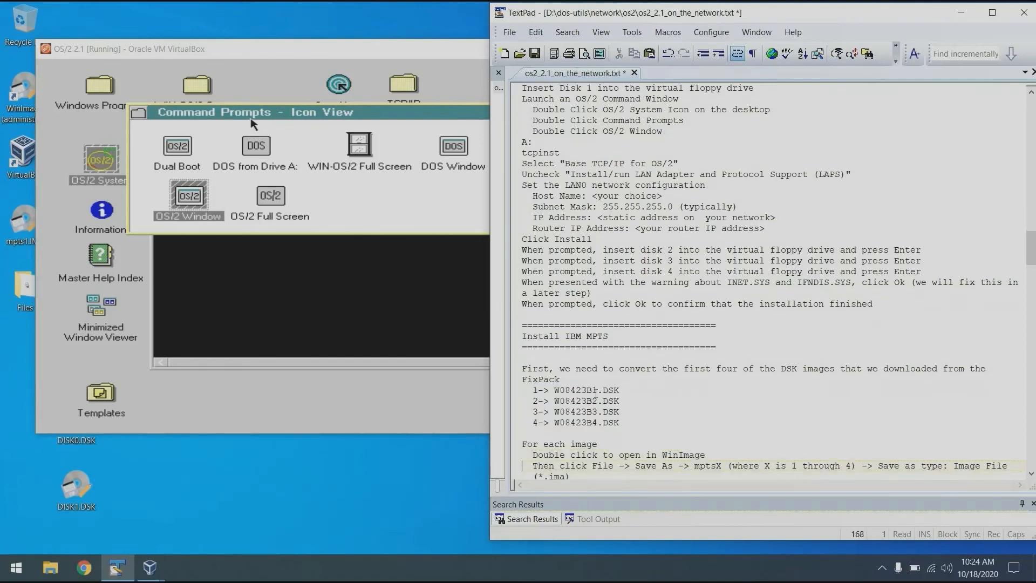
pyautogui.scroll(-1, 596, 392)
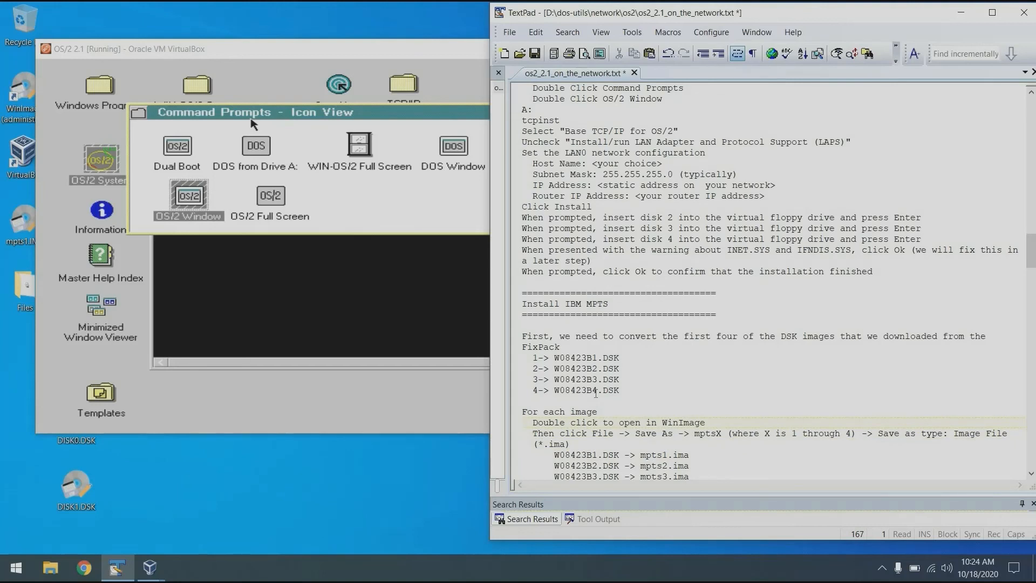
# Open W08423B1.DSK from the MTPS folder inside the desktop's Files folder in WinImage, dismissing the evaluation notice.
pyautogui.click(147, 392)
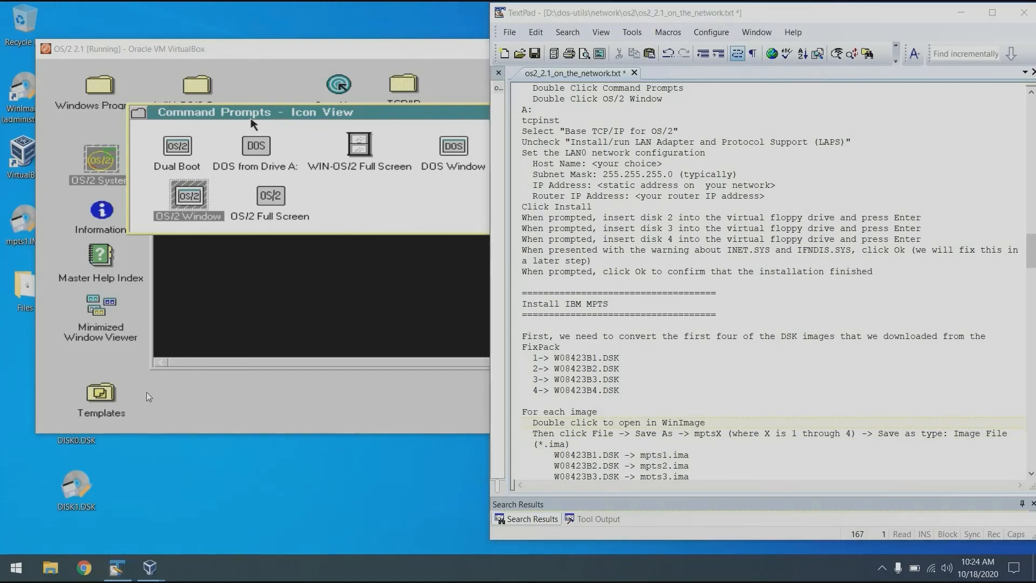
pyautogui.doubleClick(26, 289)
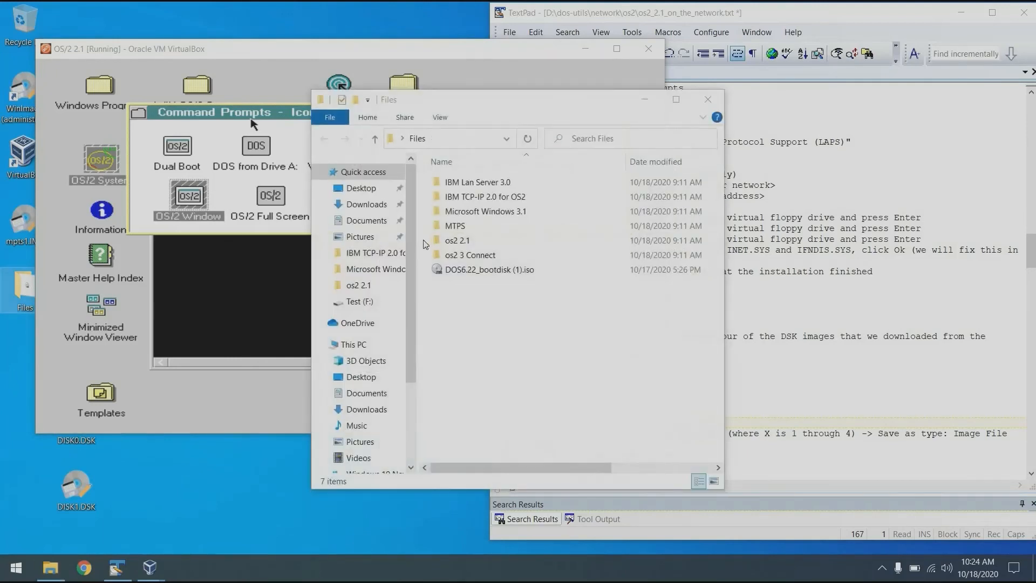
pyautogui.click(449, 228)
pyautogui.doubleClick(449, 228)
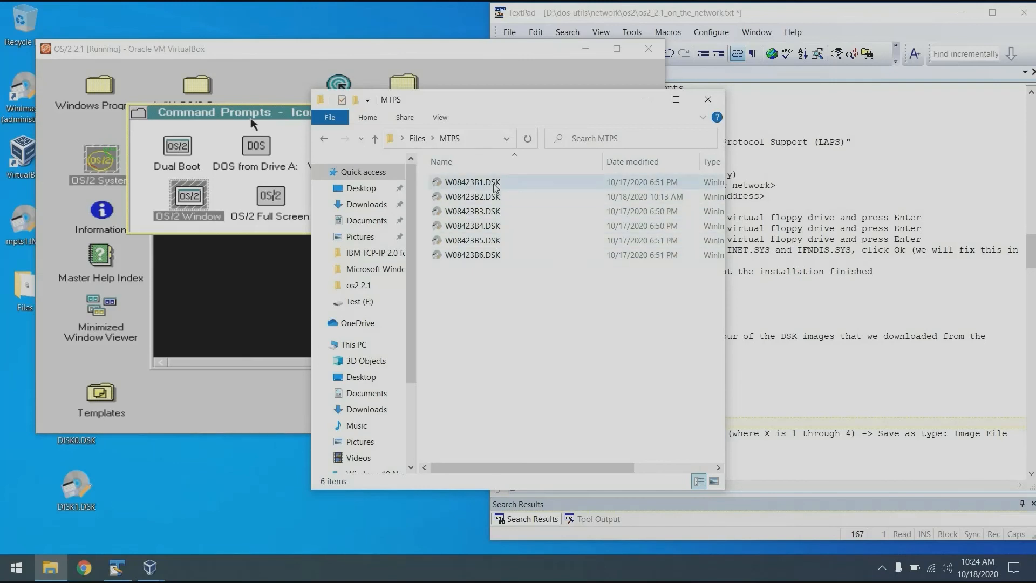
pyautogui.moveTo(495, 187)
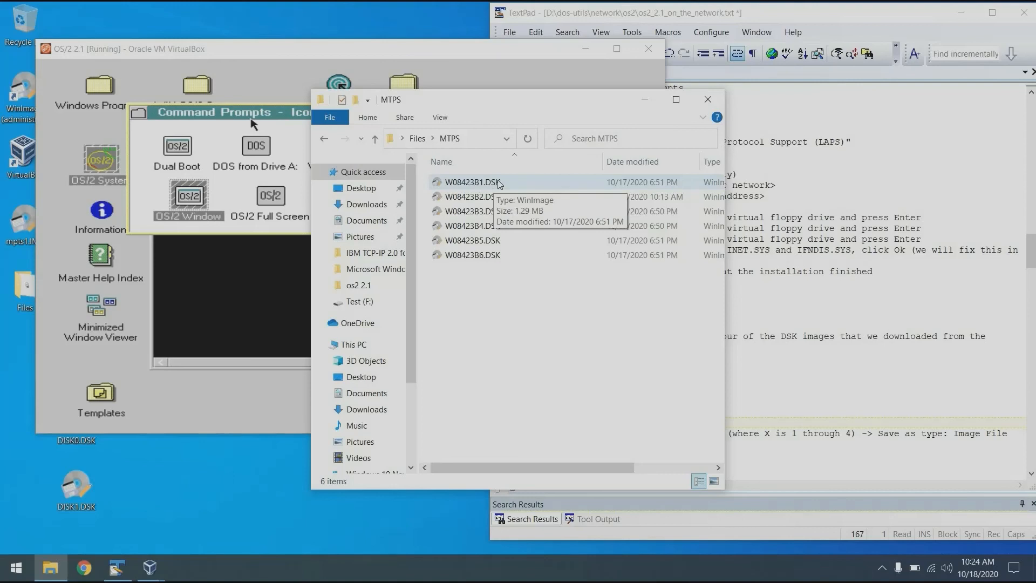
pyautogui.doubleClick(502, 184)
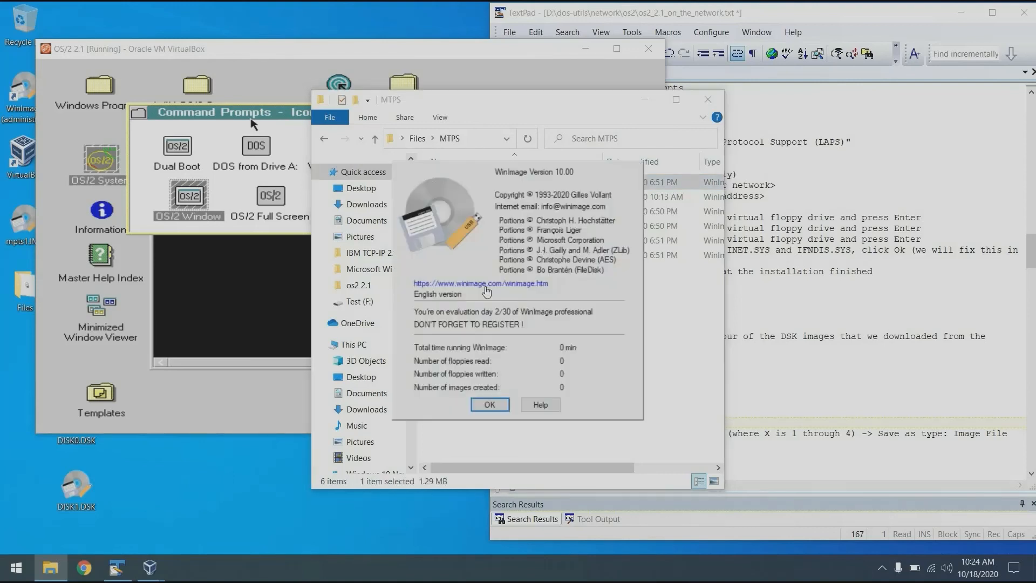
pyautogui.click(492, 406)
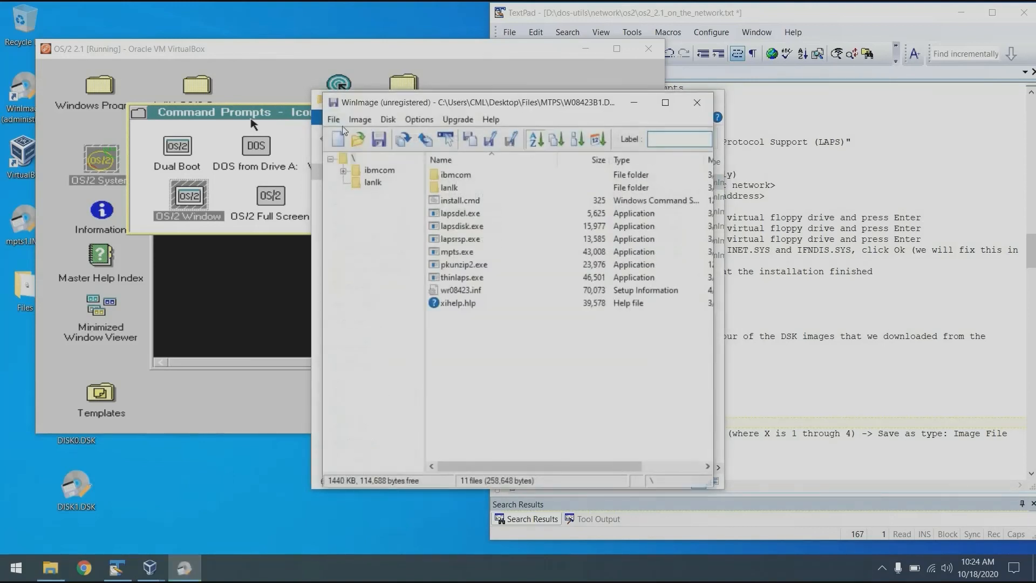
# Save the image to the Desktop as mpts1.ima with type Image file (*.ima), replacing the existing file, and close WinImage.
pyautogui.click(335, 119)
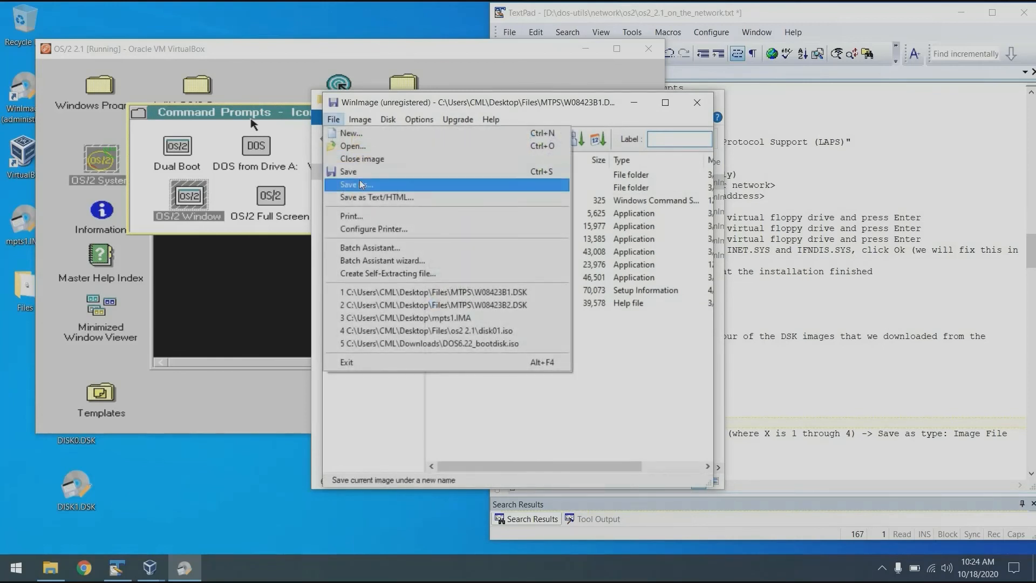
pyautogui.click(357, 184)
pyautogui.click(531, 393)
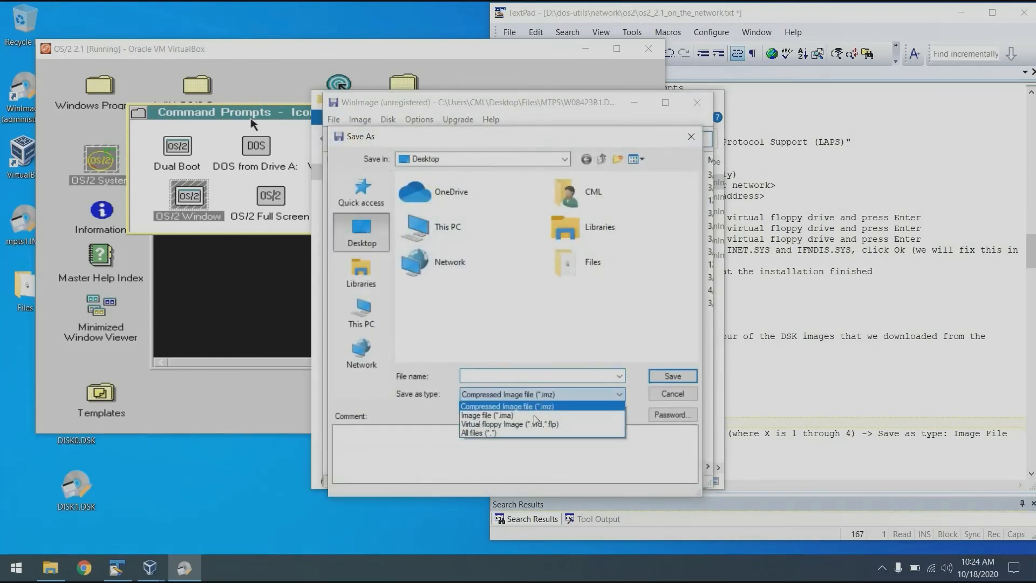
pyautogui.click(508, 407)
pyautogui.click(506, 377)
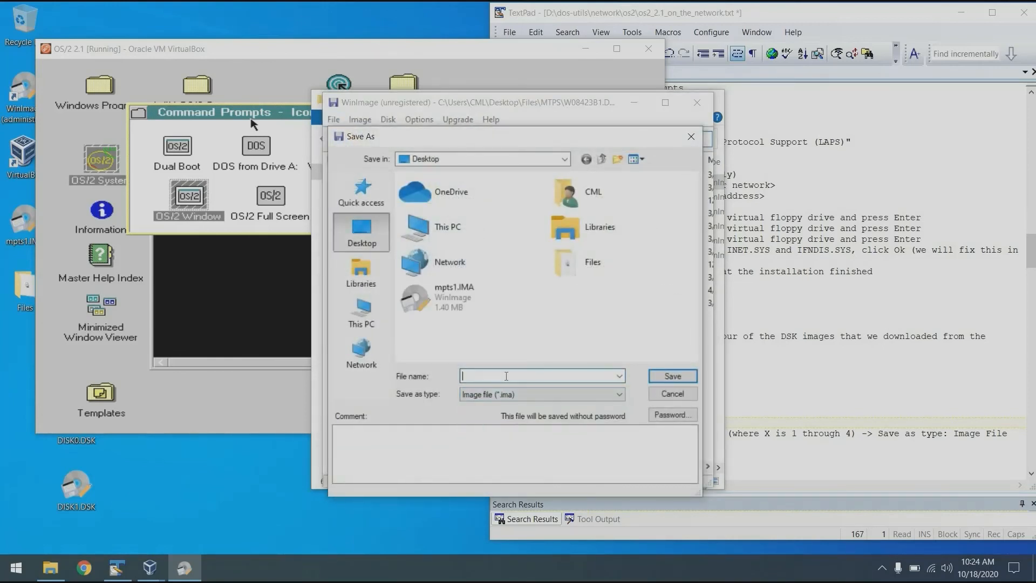
pyautogui.write('mt')
pyautogui.press('BackSpace')
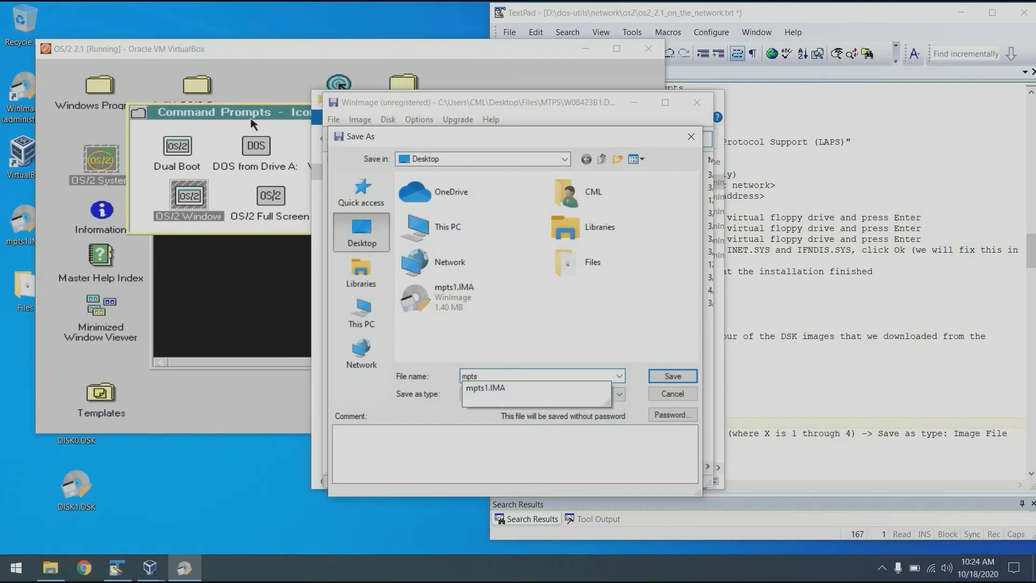
pyautogui.write('pts1.ima')
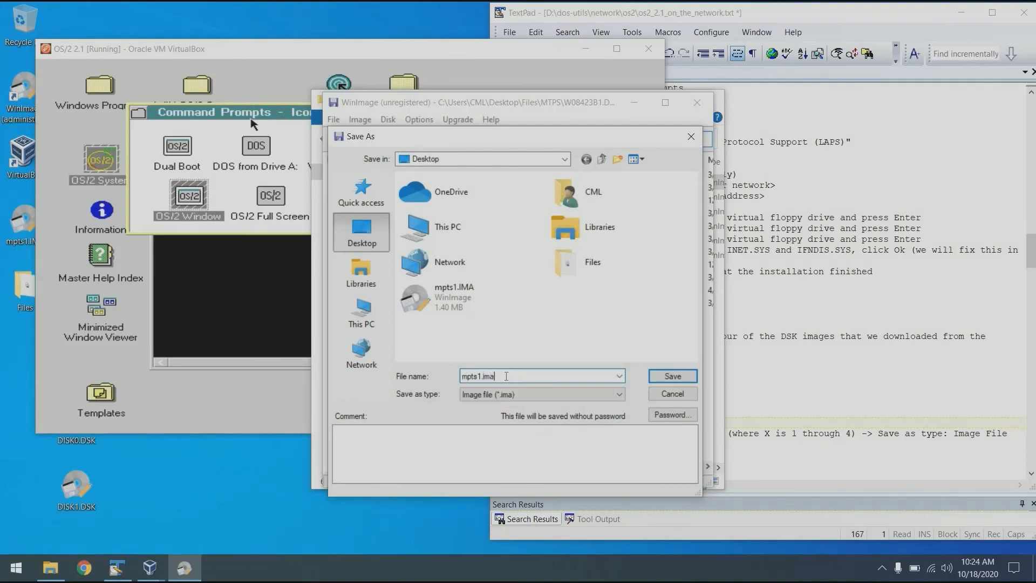
pyautogui.click(667, 378)
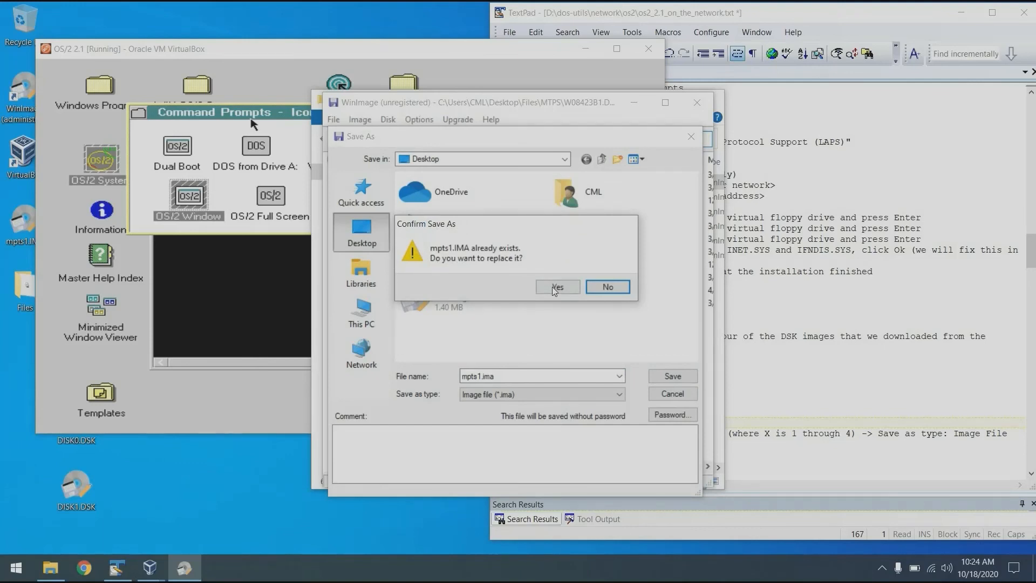
pyautogui.click(556, 289)
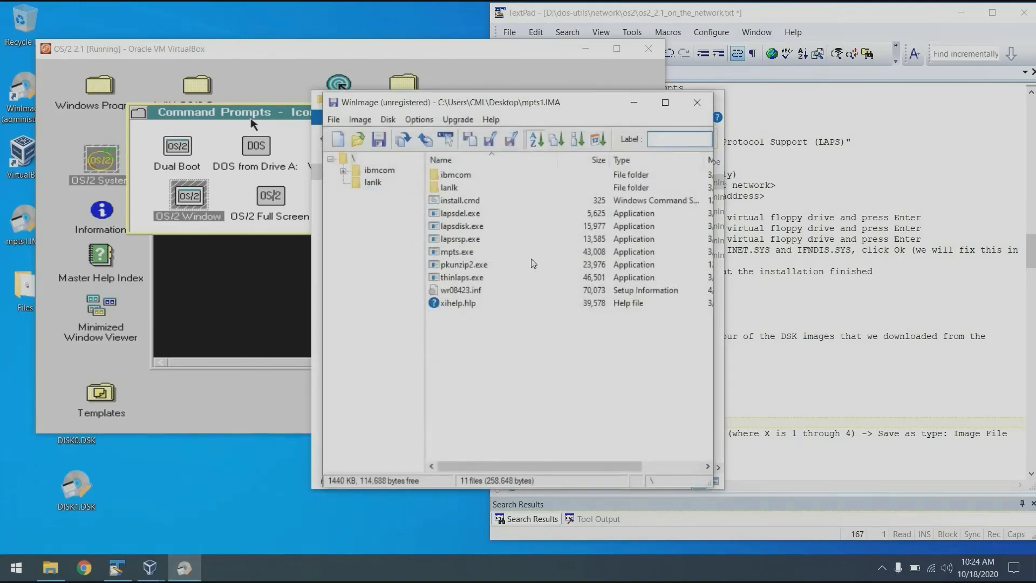
pyautogui.click(697, 102)
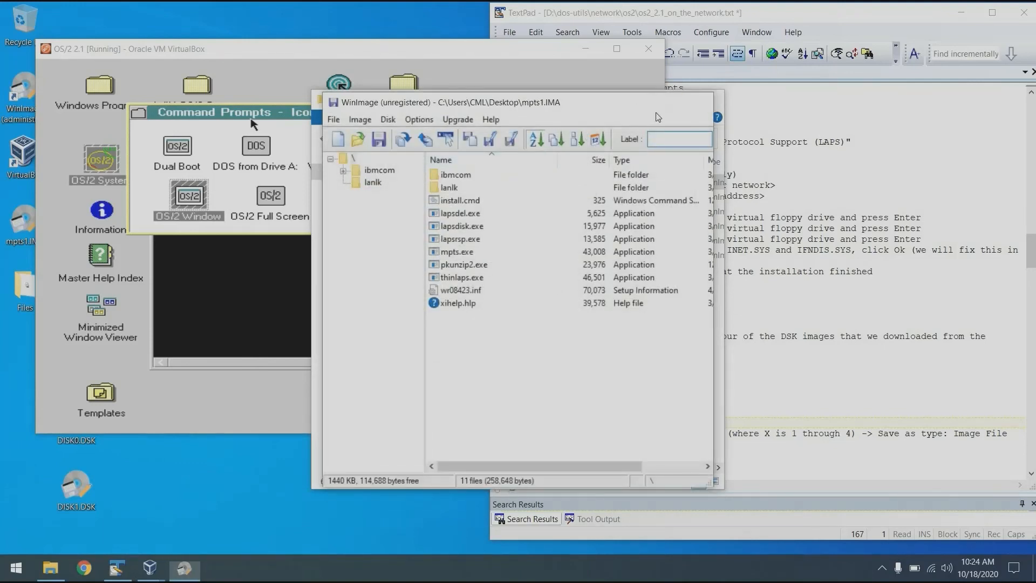
# Open W08423B2.DSK in WinImage, save it to the Desktop as mpts2.IMA with type Image file (*.ima), and close WinImage.
pyautogui.doubleClick(513, 194)
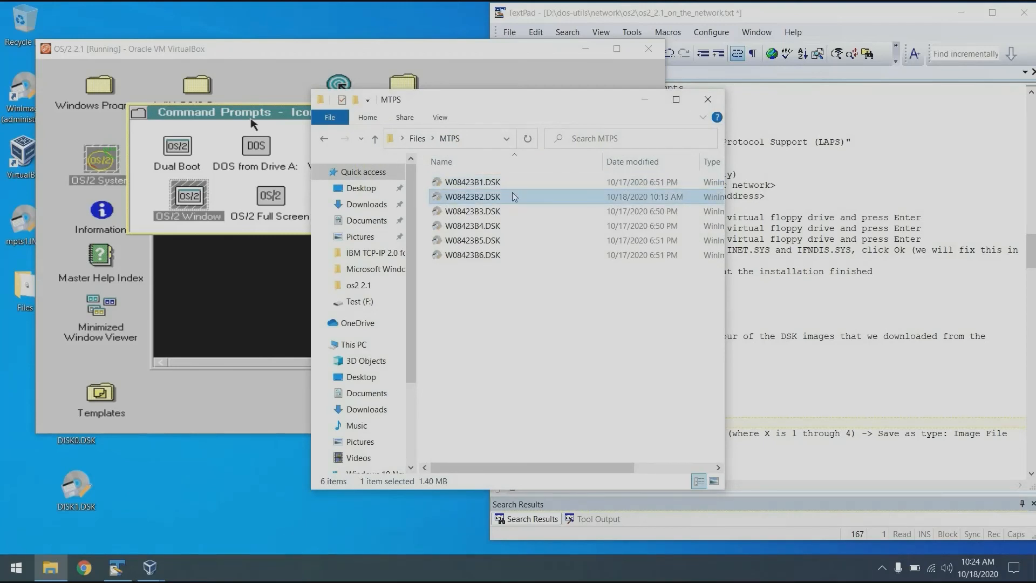
pyautogui.click(486, 403)
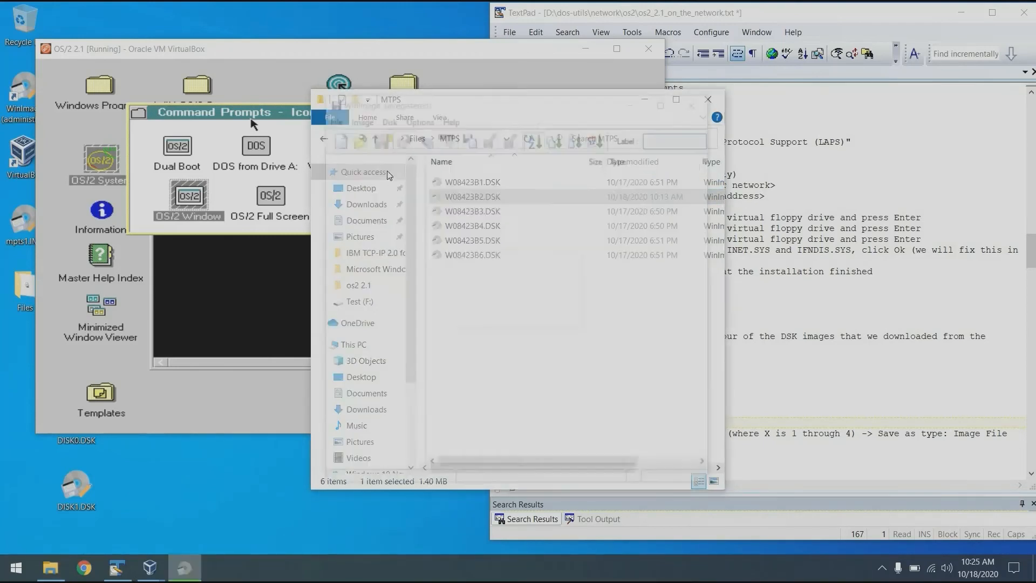
pyautogui.click(332, 118)
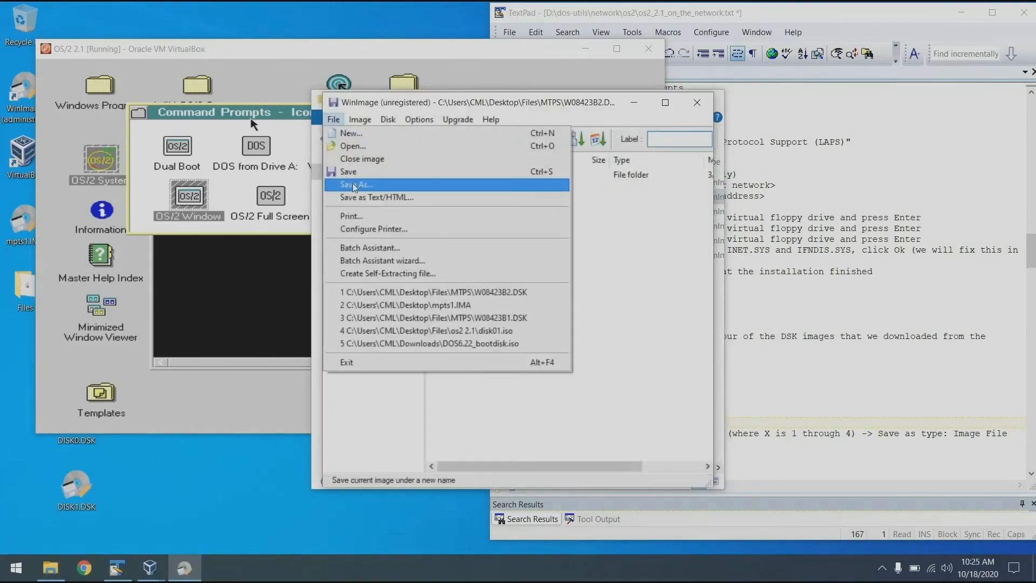
pyautogui.click(355, 185)
pyautogui.write('mpt')
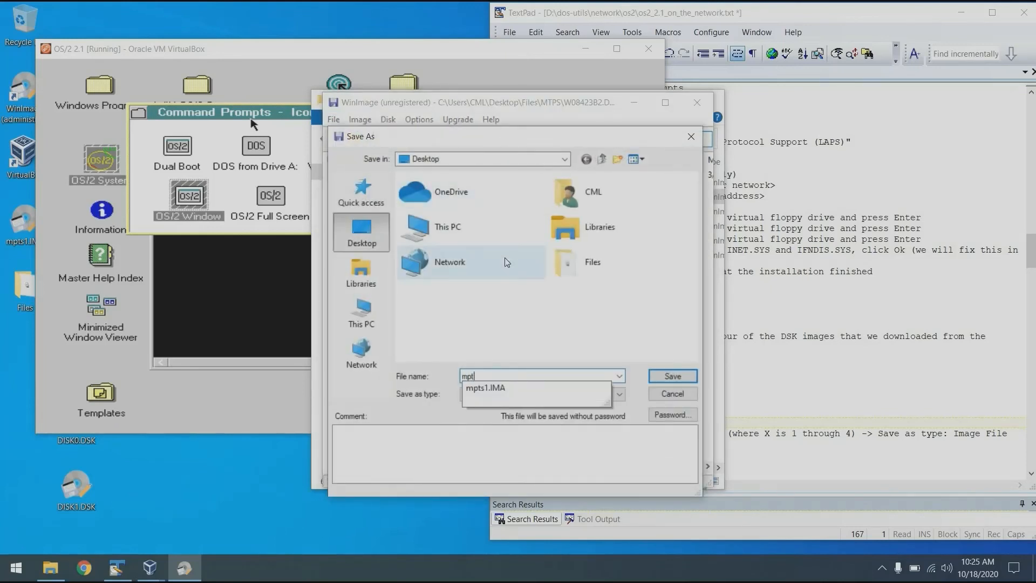
pyautogui.write('s')
pyautogui.press('Tab')
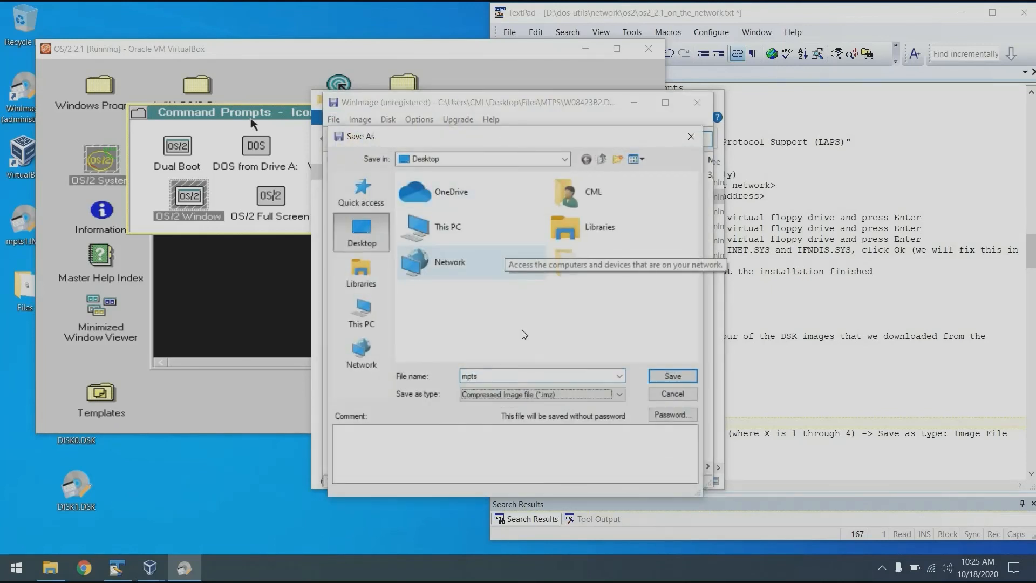
pyautogui.click(525, 394)
pyautogui.click(539, 411)
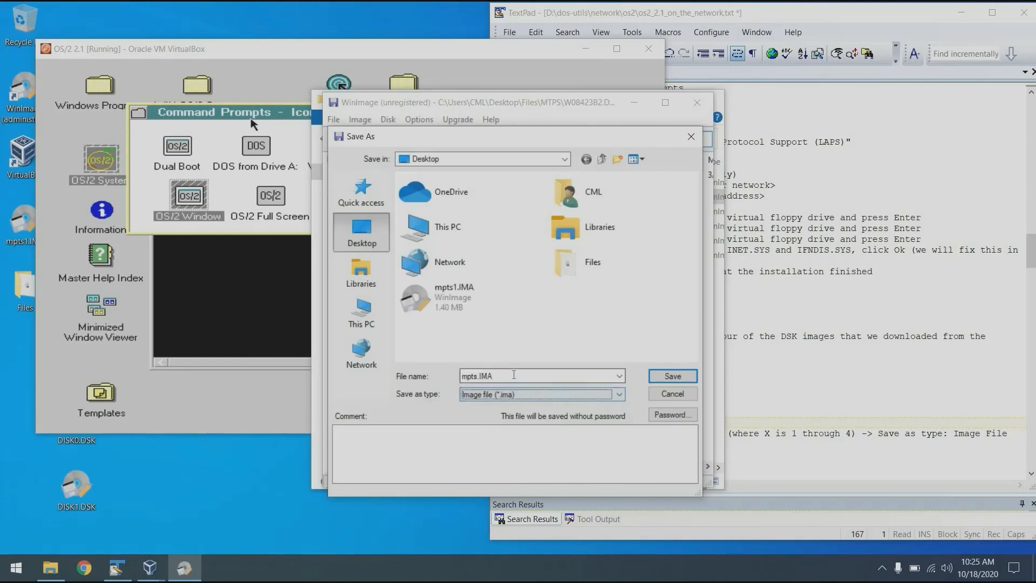
pyautogui.hotkey('shift', 'Tab')
pyautogui.press('Home')
pyautogui.write('2')
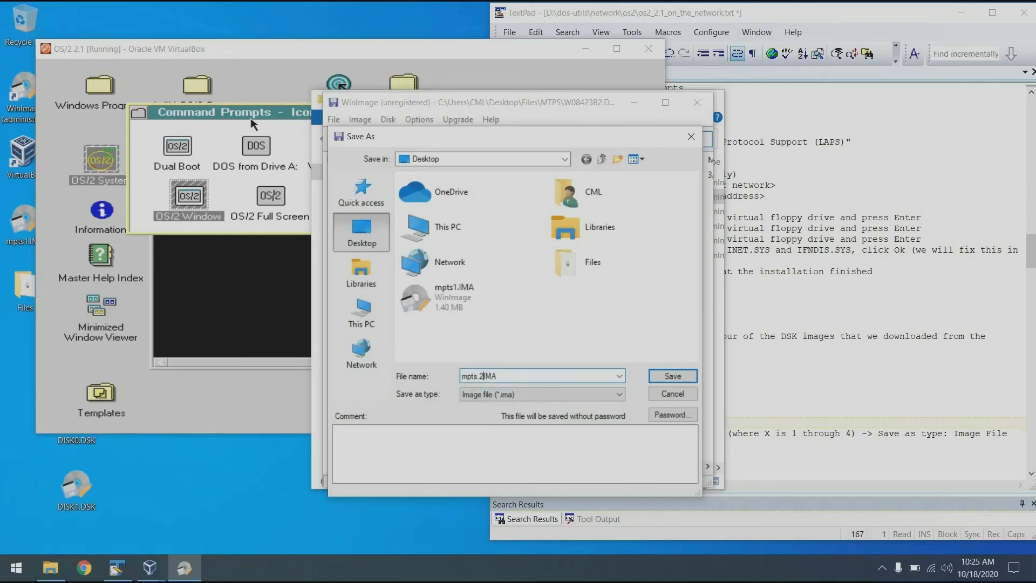
pyautogui.press('BackSpace')
pyautogui.press('Left')
pyautogui.write('2')
pyautogui.press('Return')
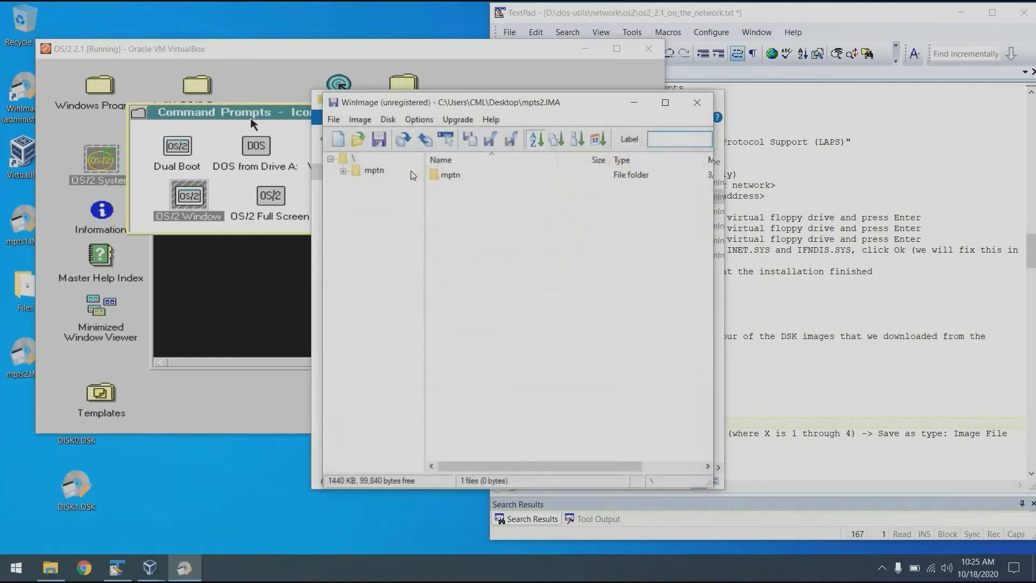
pyautogui.hotkey('alt', 'F4')
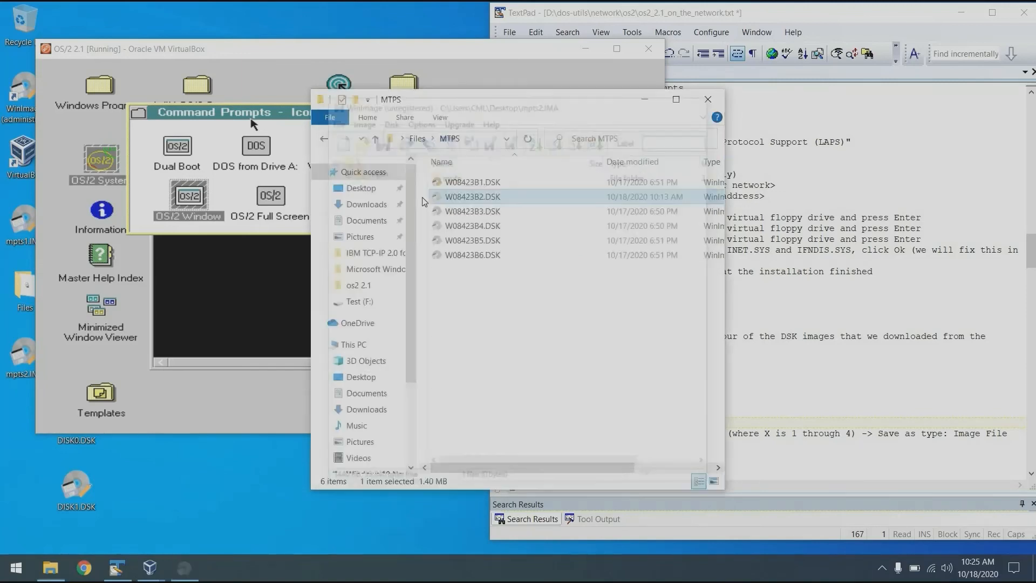
# Open W08423B3.DSK in WinImage, save it to the Desktop as mpts3.ima with type Image file (*.ima), and close WinImage.
pyautogui.doubleClick(458, 212)
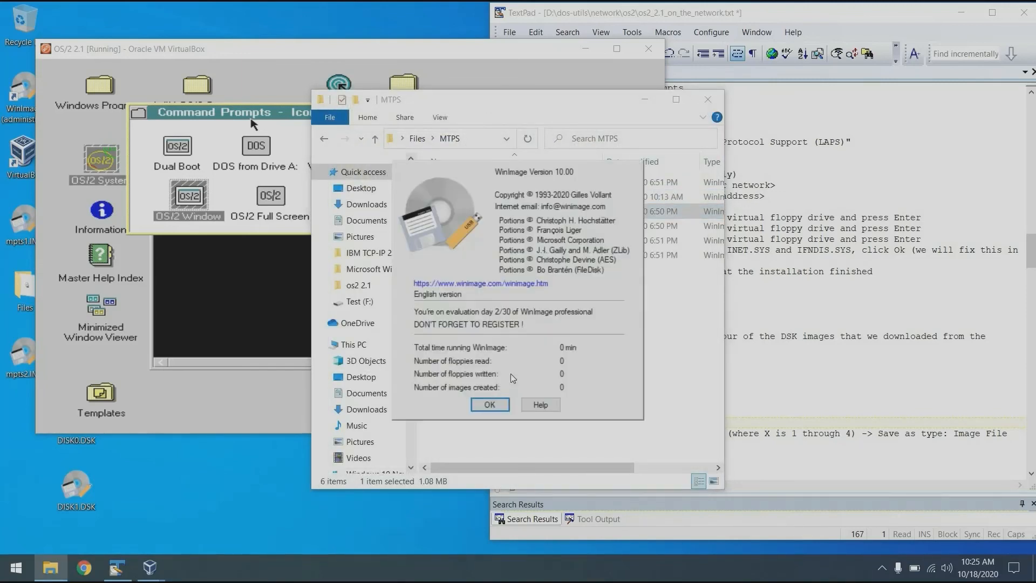
pyautogui.click(489, 404)
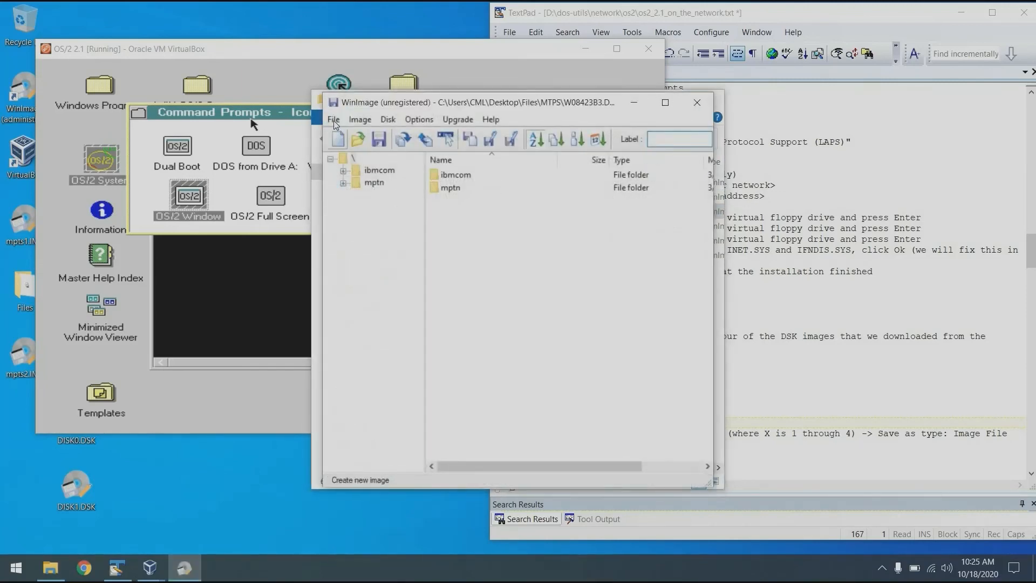
pyautogui.click(334, 120)
pyautogui.click(379, 183)
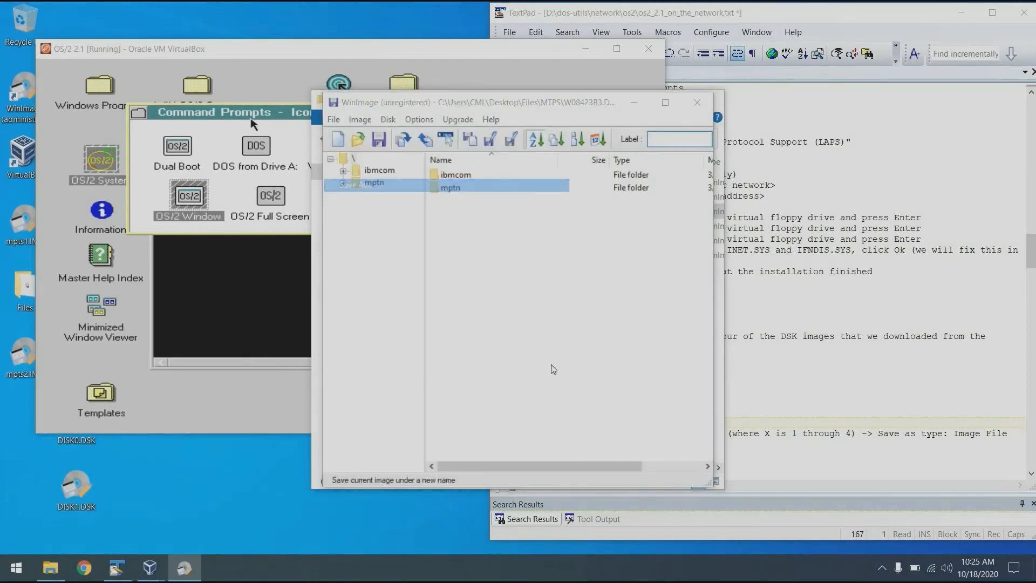
pyautogui.click(548, 400)
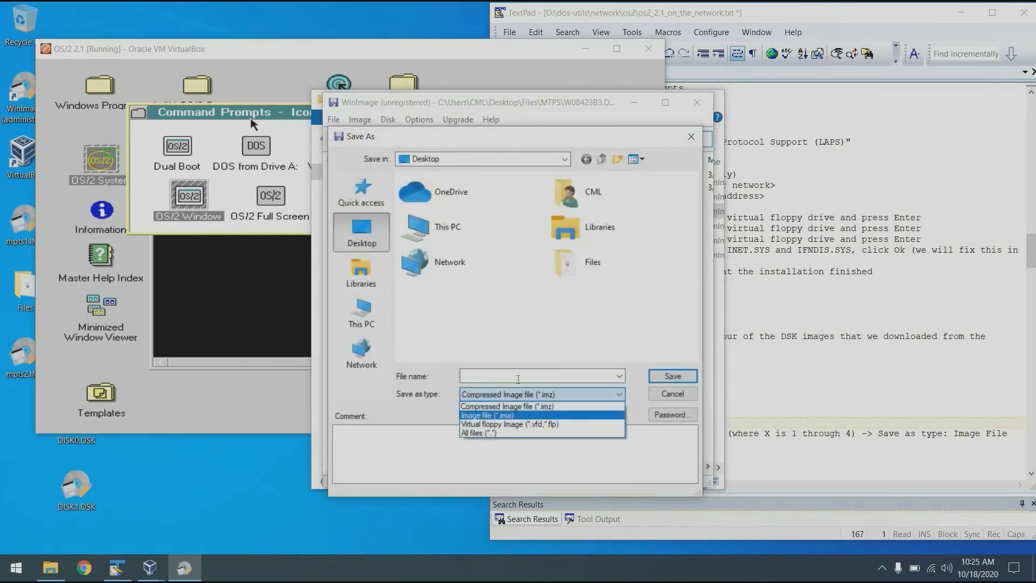
pyautogui.click(549, 413)
pyautogui.click(518, 378)
pyautogui.write('mpts3')
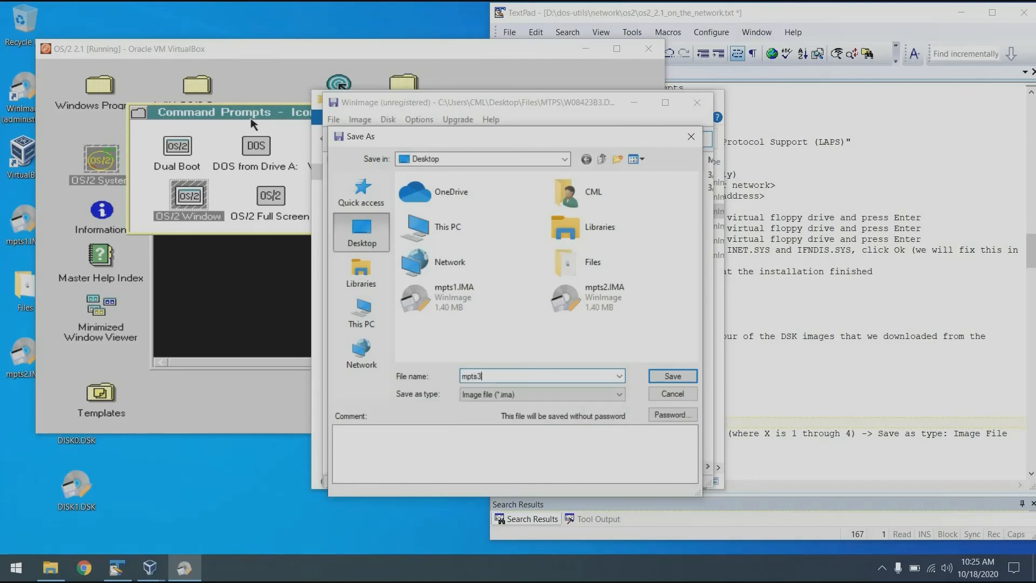
pyautogui.write('.ima')
pyautogui.press('Return')
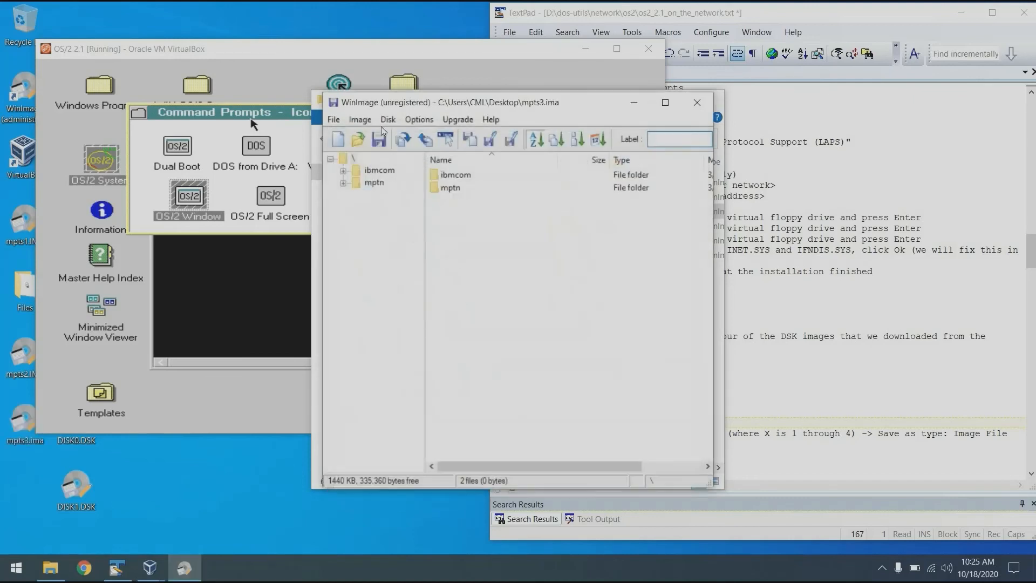
pyautogui.doubleClick(335, 101)
# Open W08423B4.DSK in WinImage, save it to the Desktop as mpts4.ima with type Image file (*.ima), and close WinImage.
pyautogui.click(477, 224)
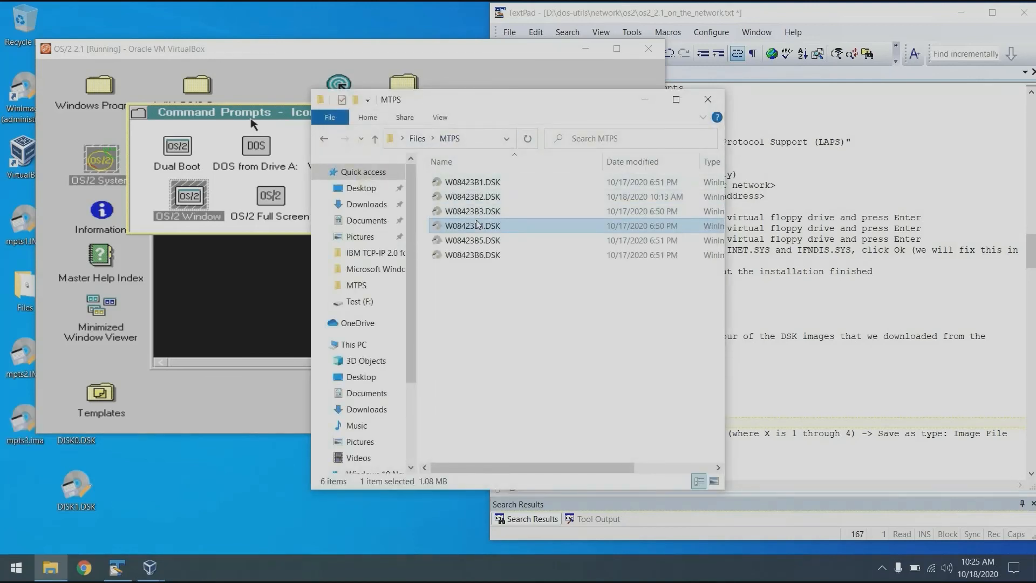
pyautogui.doubleClick(478, 224)
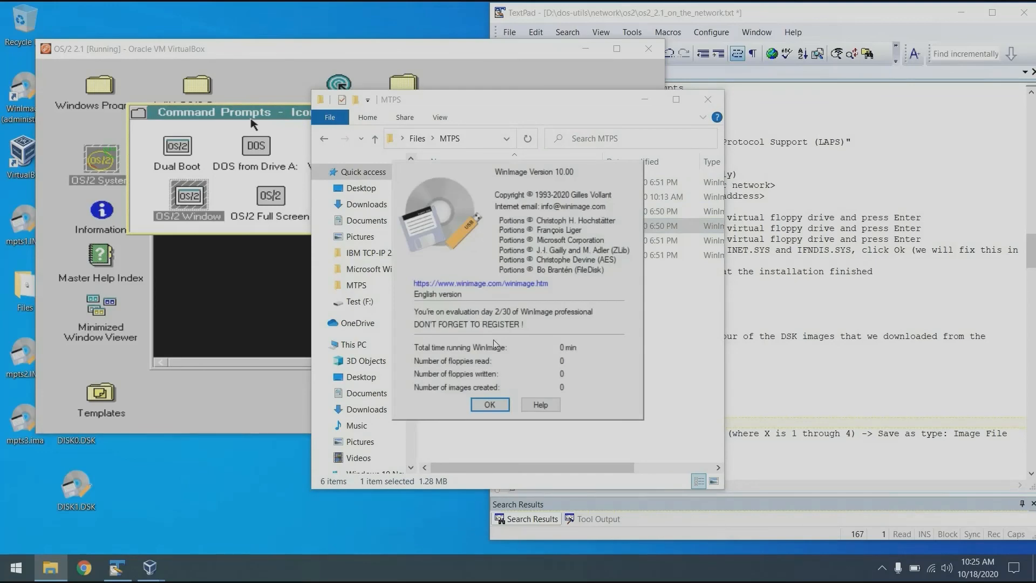
pyautogui.click(500, 406)
pyautogui.click(335, 120)
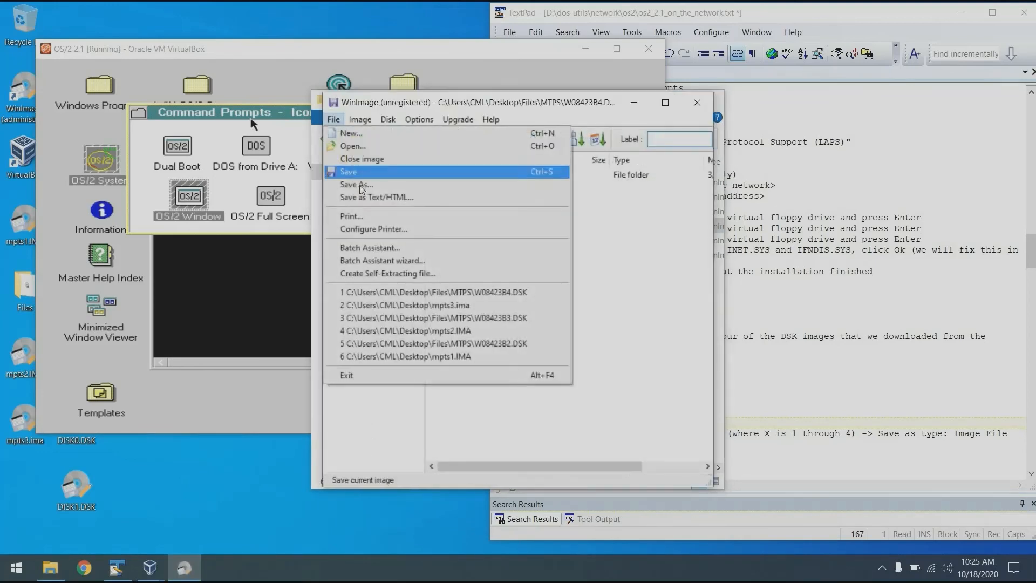
pyautogui.click(360, 185)
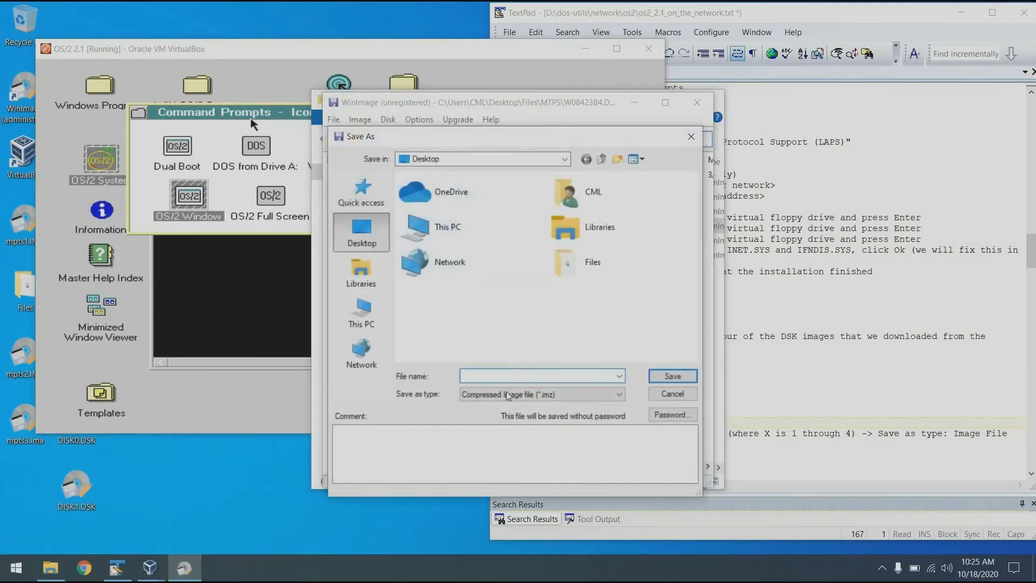
pyautogui.click(507, 396)
pyautogui.click(527, 416)
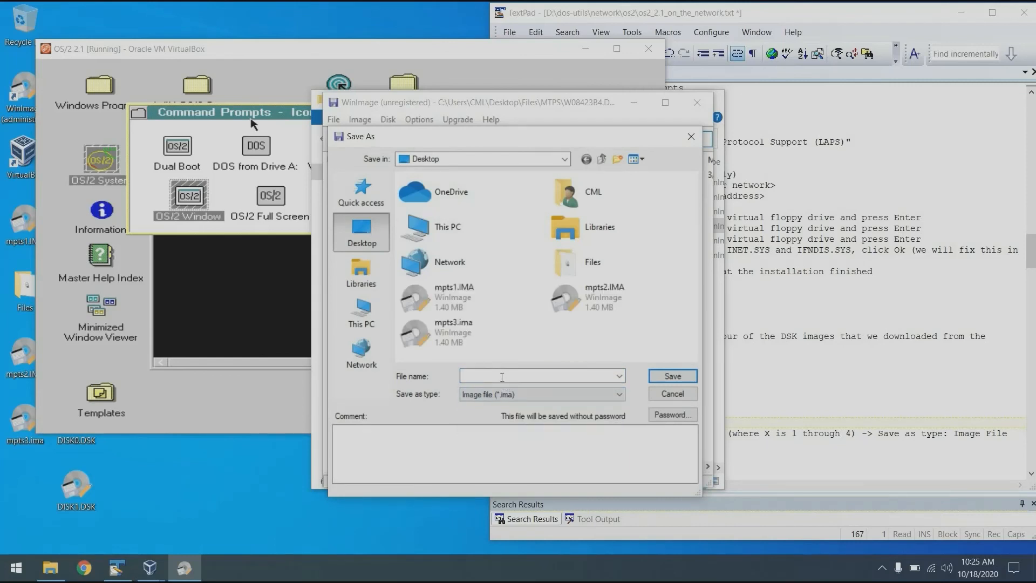
pyautogui.click(502, 377)
pyautogui.write('mpts')
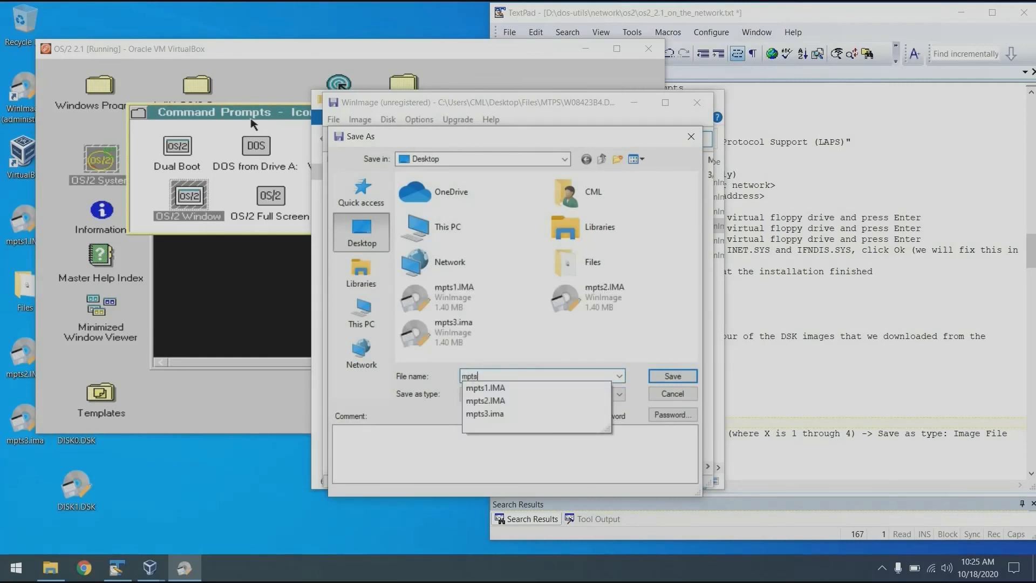
pyautogui.write('4.ima')
pyautogui.press('Return')
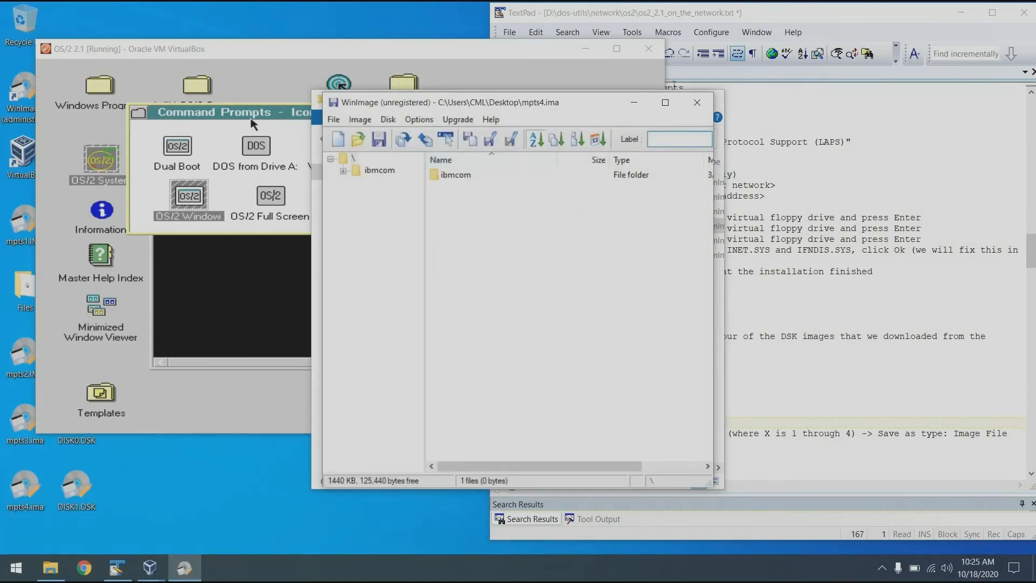
pyautogui.click(700, 104)
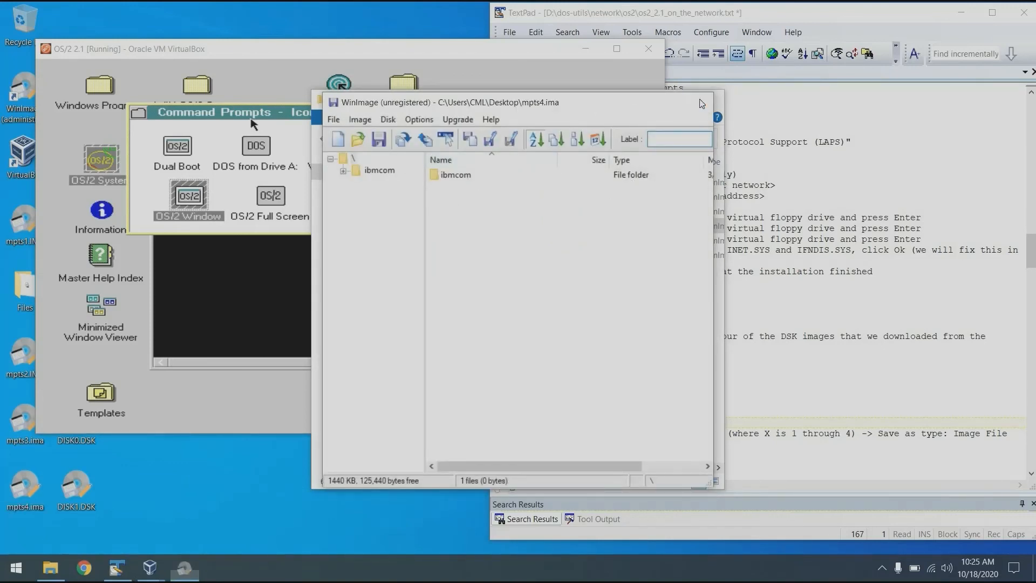
pyautogui.hotkey('alt', 'F4')
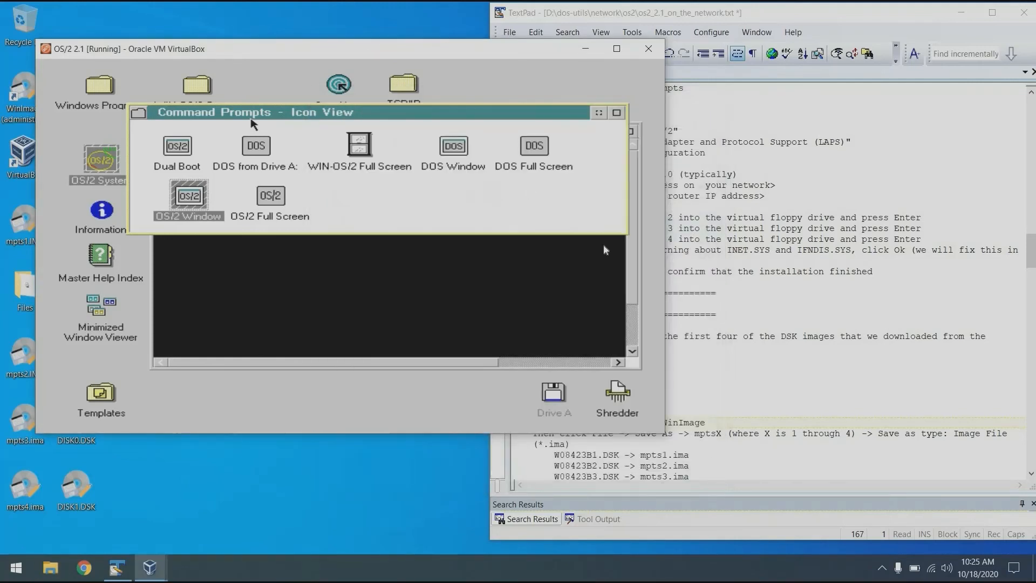
# Read on in the notes past the DSK conversion list to the instructions for making an ethernet driver disk from the AMD PCNET drivers.
pyautogui.click(754, 290)
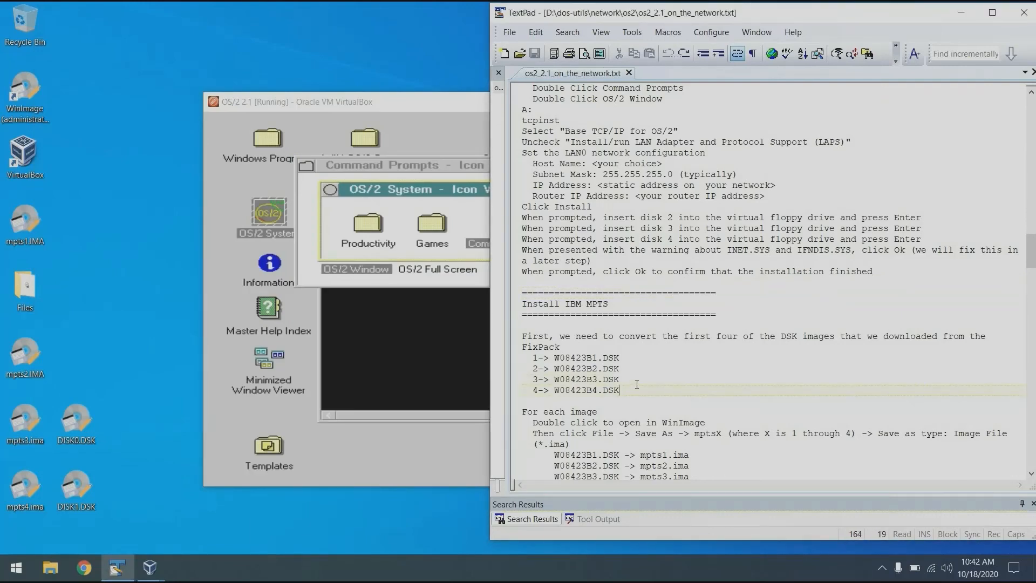
pyautogui.press('Down')
pyautogui.press('Down')
pyautogui.press('Down')
pyautogui.press('Right')
pyautogui.press('Right')
pyautogui.press('Right')
pyautogui.press('Down')
pyautogui.press('Down')
pyautogui.press('Down')
pyautogui.press('Down')
pyautogui.press('Down')
pyautogui.press('Down')
pyautogui.press('Down')
pyautogui.press('Down')
pyautogui.press('Down')
pyautogui.press('Down')
pyautogui.press('Down')
pyautogui.press('Down')
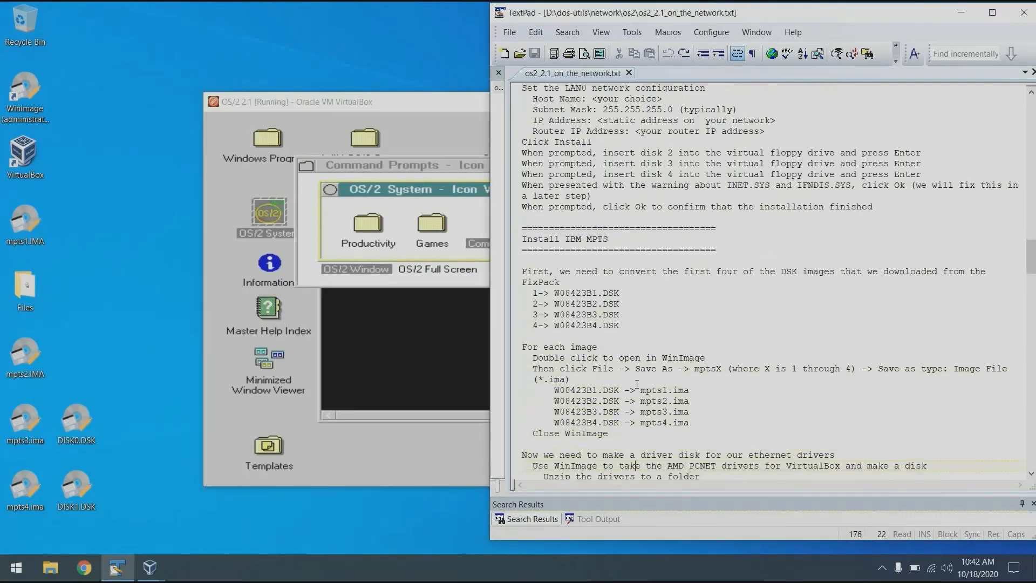
# Extract ETHERTE1.ZIP from the desktop's Files folder into its own subfolder.
pyautogui.press('Down')
pyautogui.press('Down')
pyautogui.press('Down')
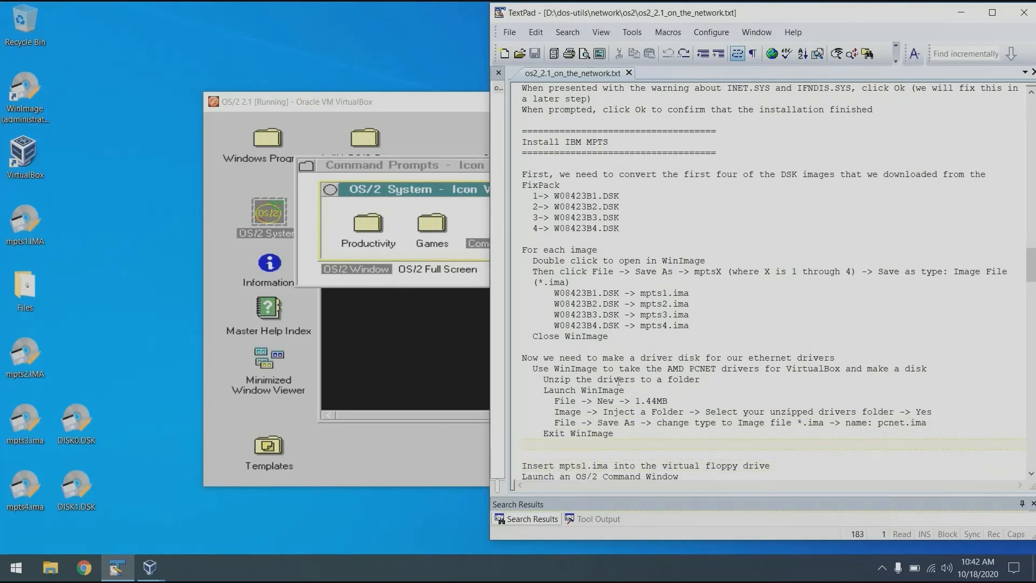
pyautogui.doubleClick(25, 286)
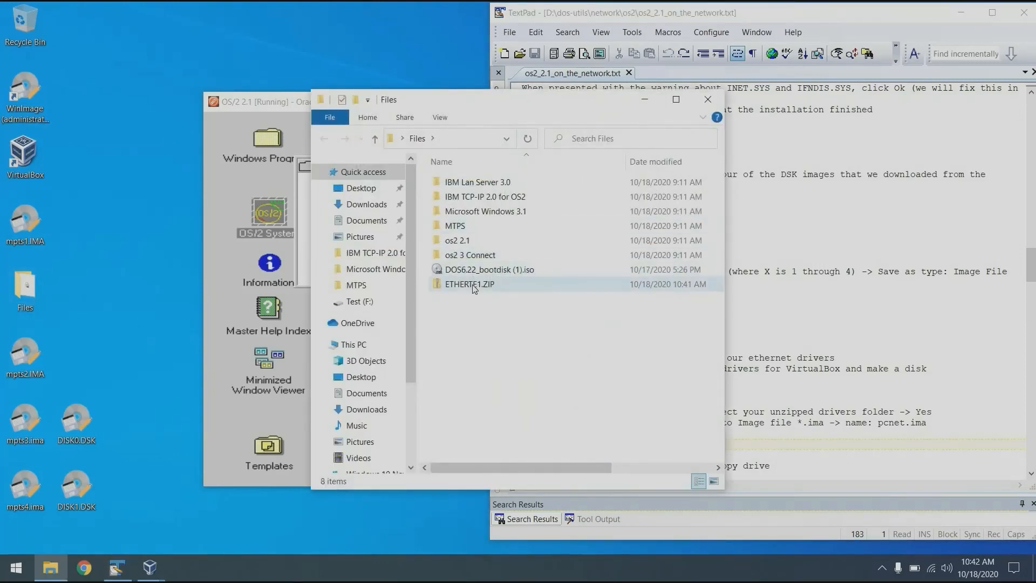
pyautogui.click(497, 290)
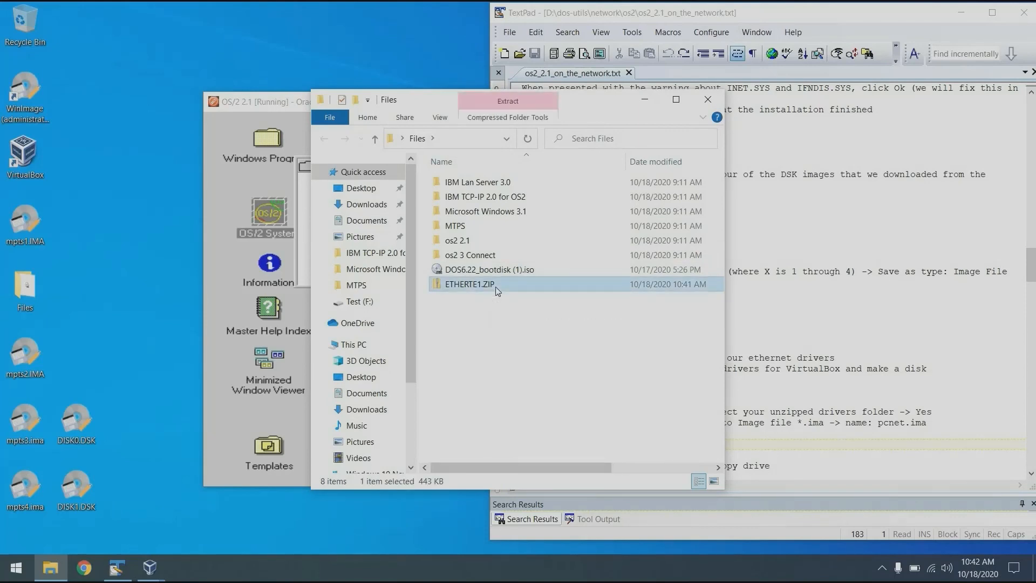
pyautogui.rightClick(498, 290)
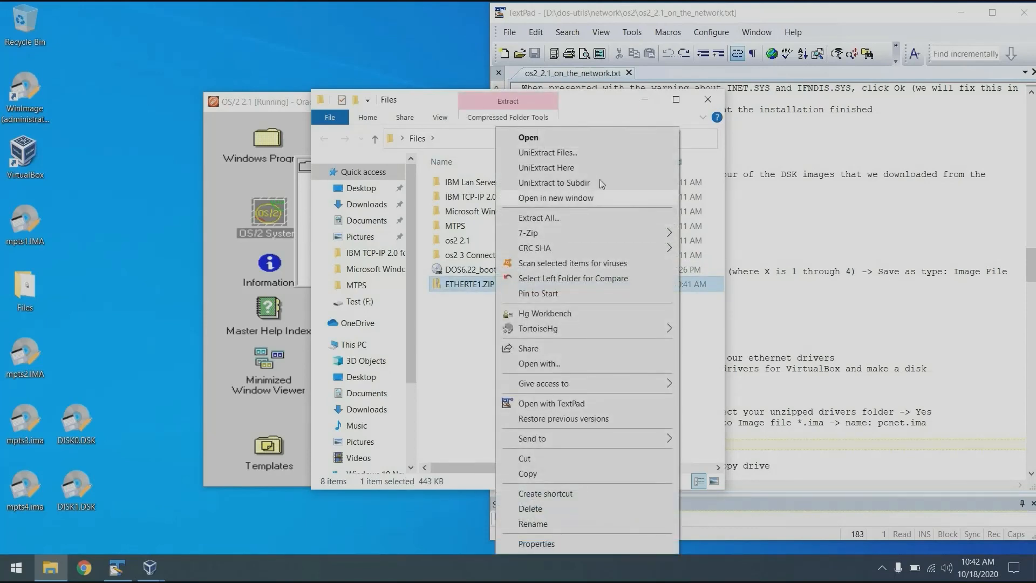
pyautogui.click(600, 181)
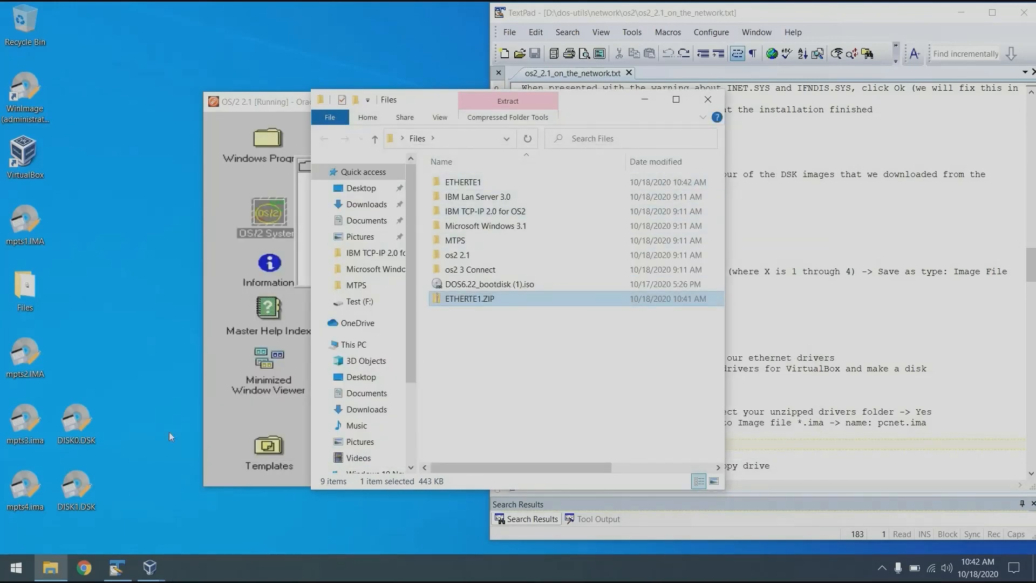
# Launch WinImage and create a new blank 1.44 MB floppy image.
pyautogui.click(16, 567)
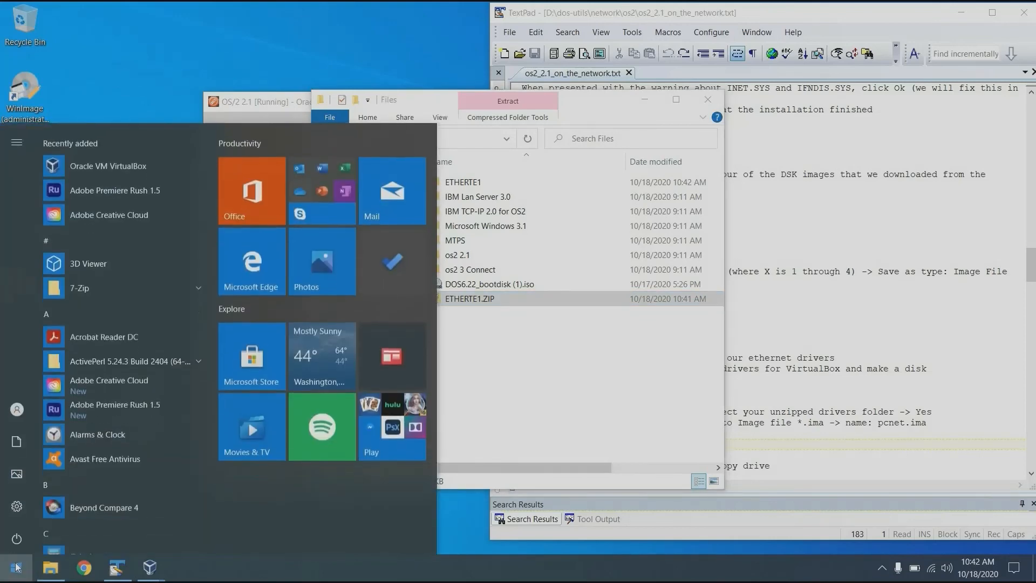
pyautogui.write('winimage')
pyautogui.press('Return')
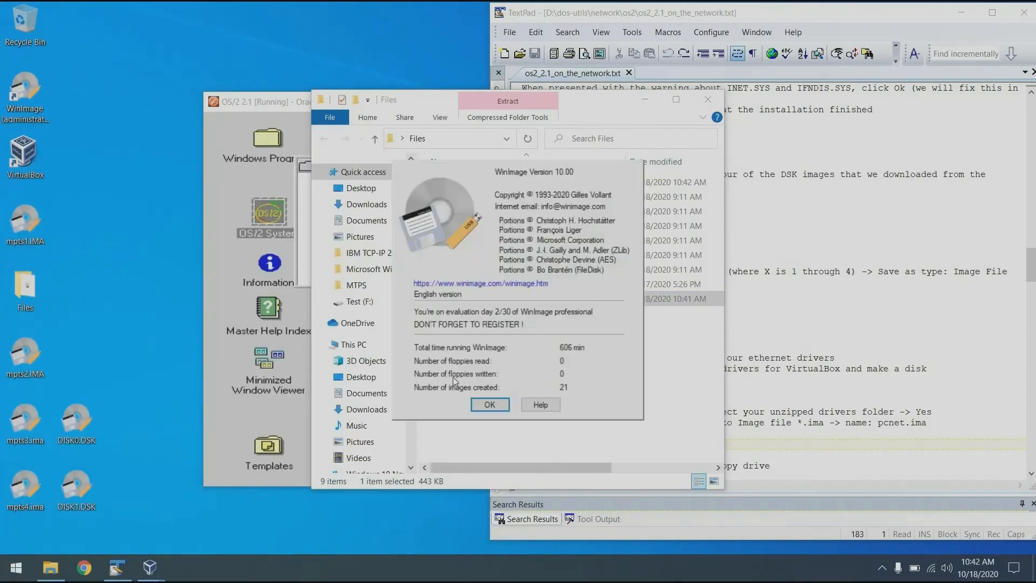
pyautogui.click(489, 405)
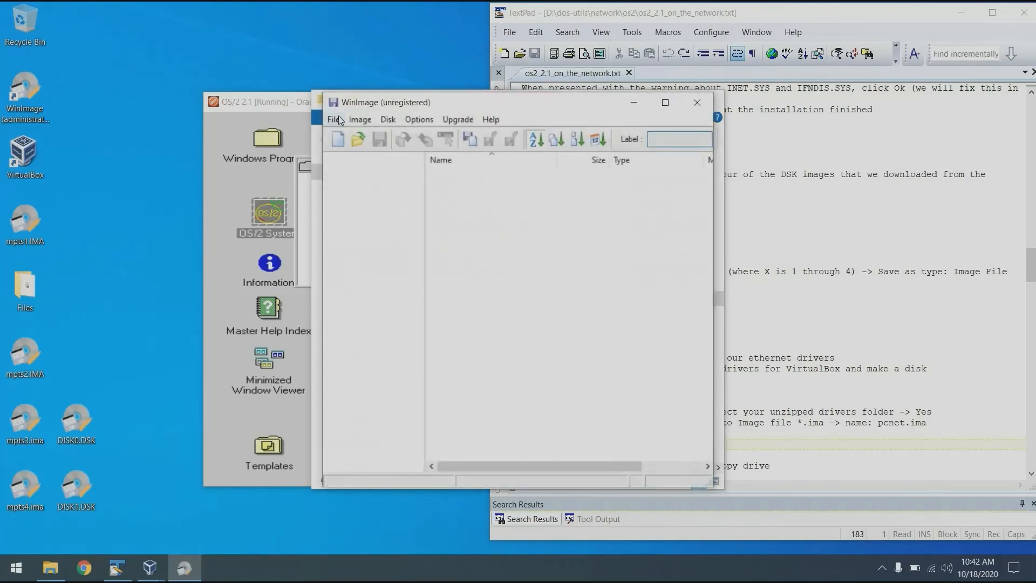
pyautogui.click(334, 120)
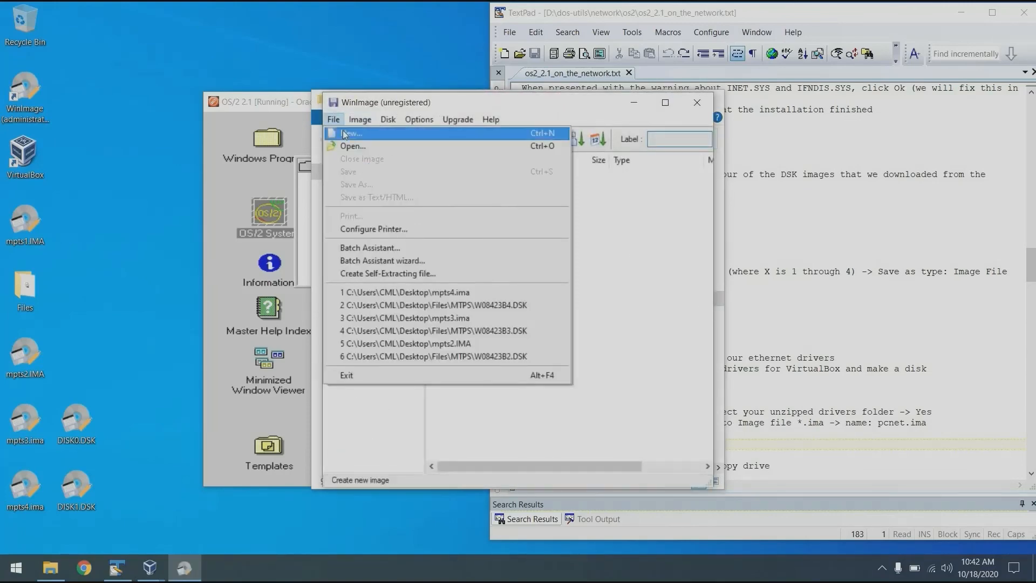
pyautogui.click(345, 131)
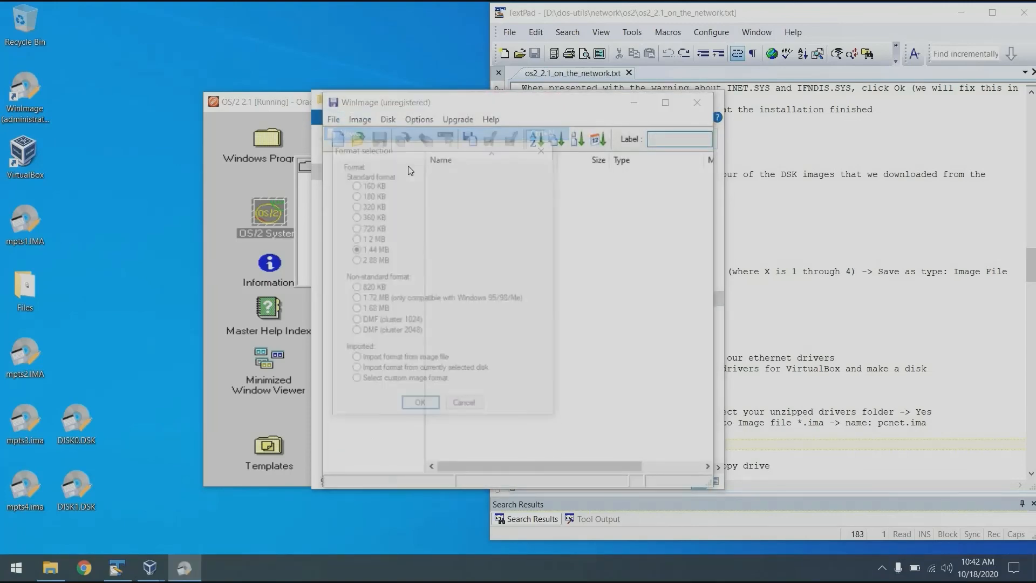
pyautogui.click(420, 406)
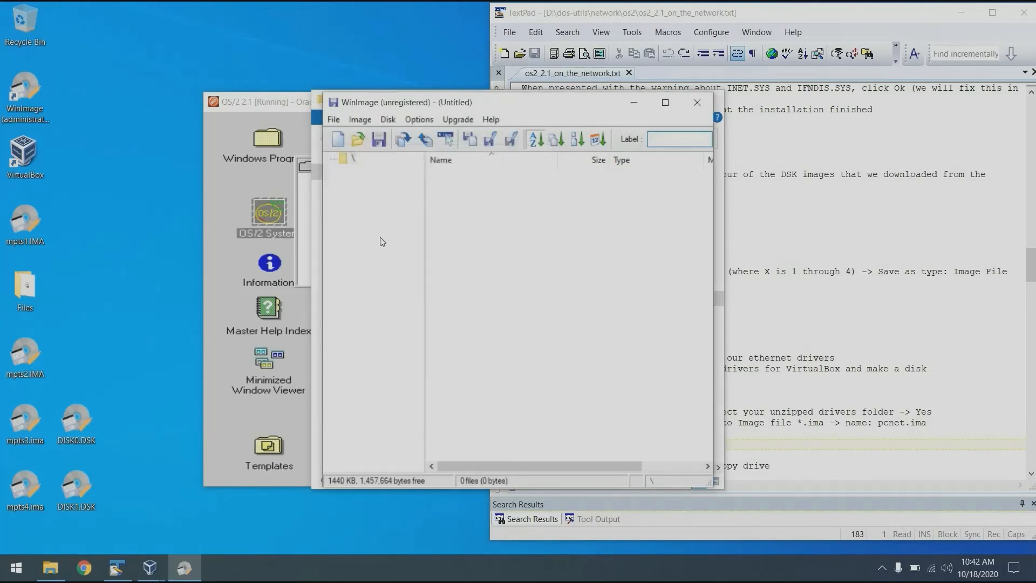
# Inject the unzipped ETHERTE1 driver folder from Files into the floppy image.
pyautogui.click(358, 119)
pyautogui.click(390, 155)
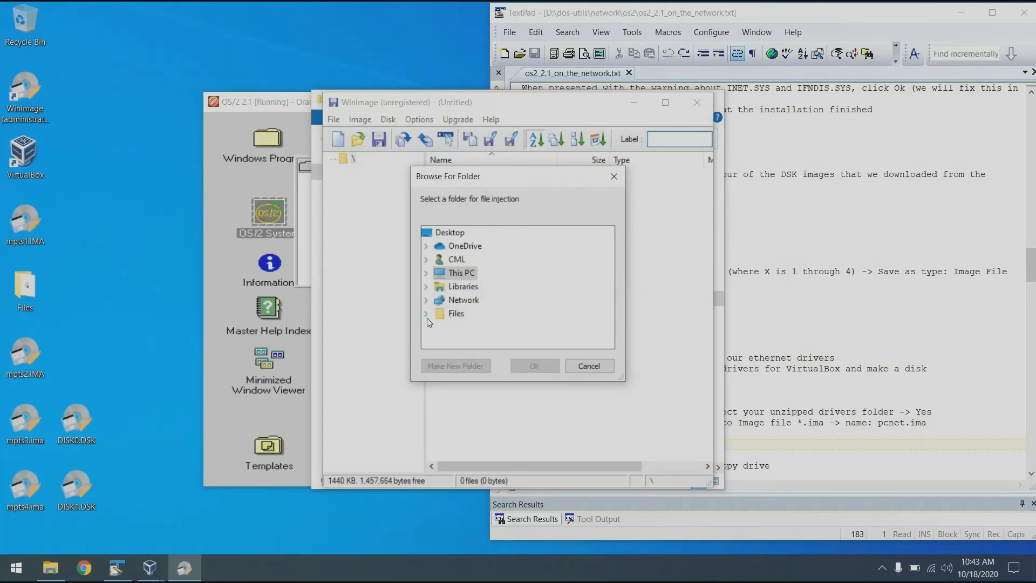
pyautogui.click(426, 314)
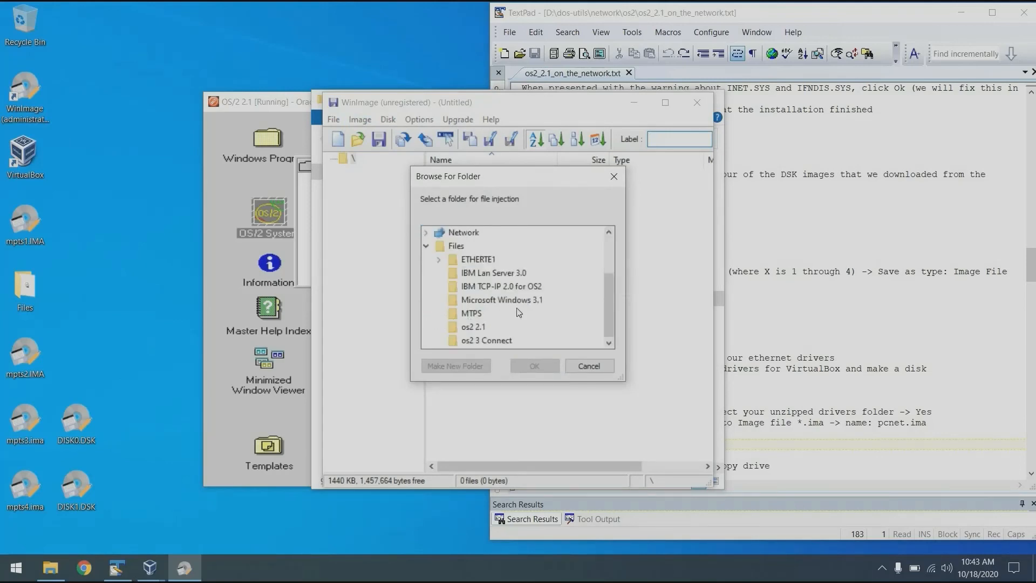
pyautogui.doubleClick(490, 262)
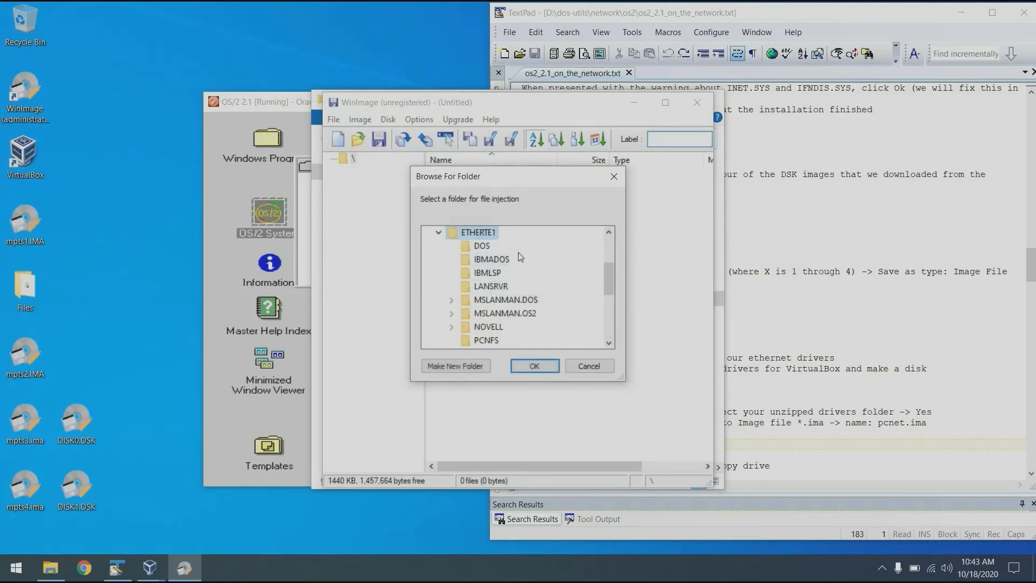
pyautogui.click(534, 365)
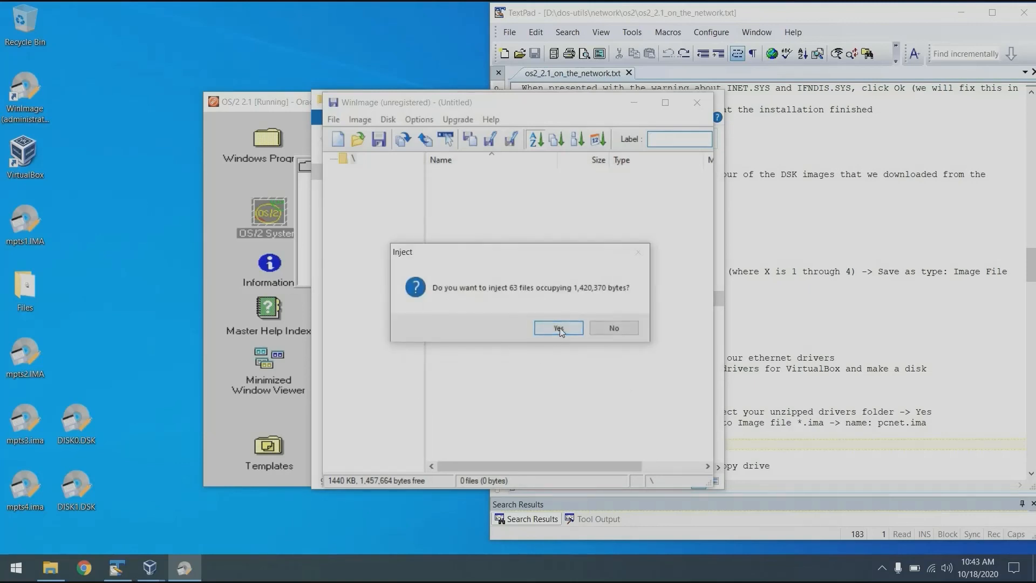
pyautogui.click(559, 328)
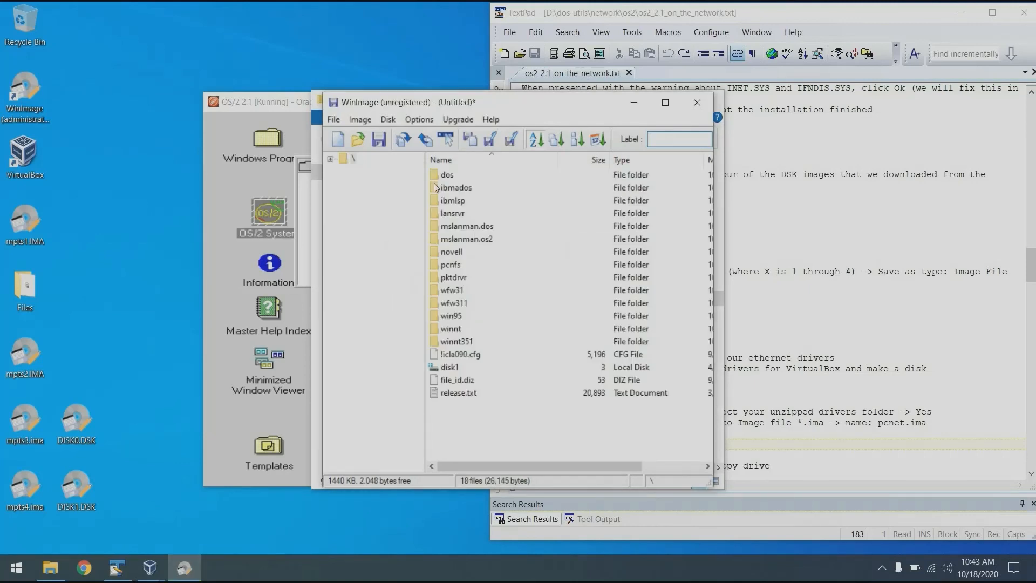
# Save the driver disk on the desktop as pcnet in Image file (*.ima) format, and close WinImage and the Files window.
pyautogui.click(335, 120)
pyautogui.click(352, 168)
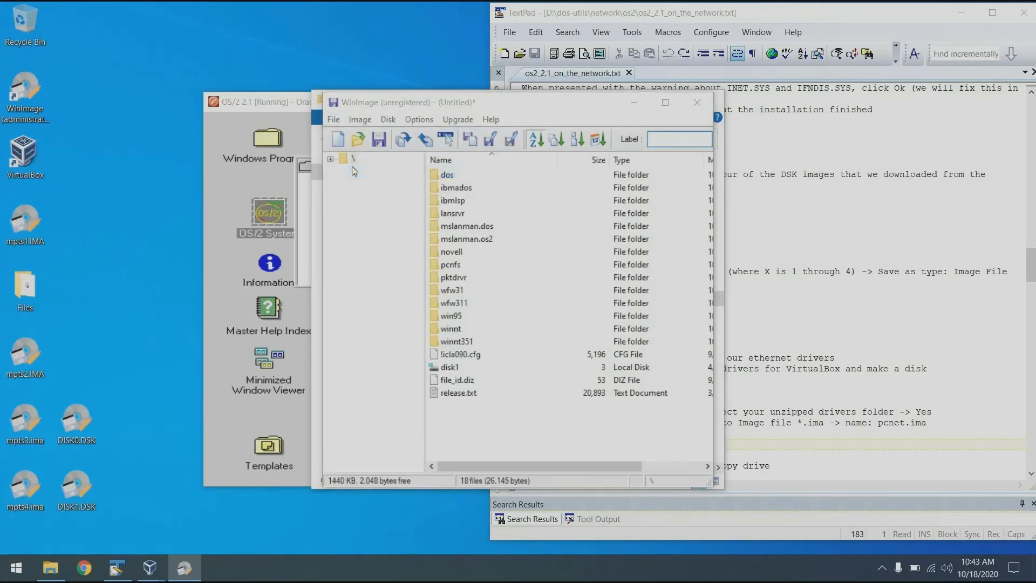
pyautogui.click(517, 396)
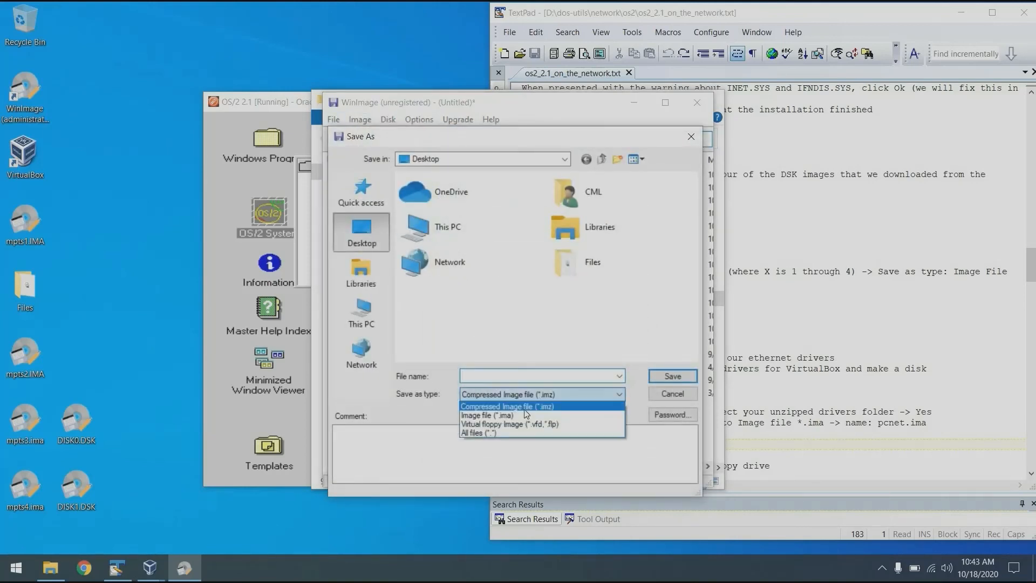
pyautogui.click(526, 414)
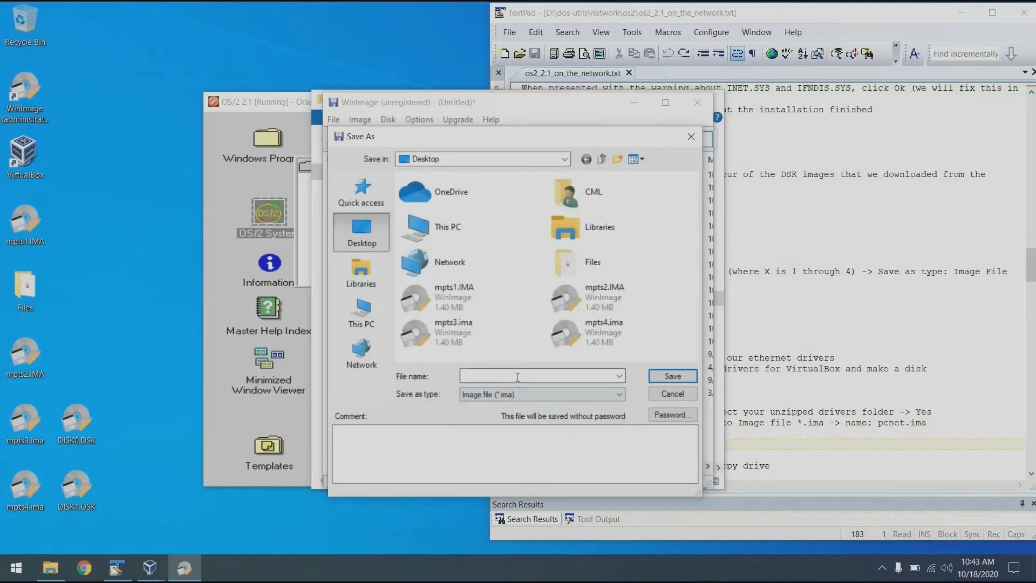
pyautogui.click(517, 376)
pyautogui.write('pcnet')
pyautogui.press('Return')
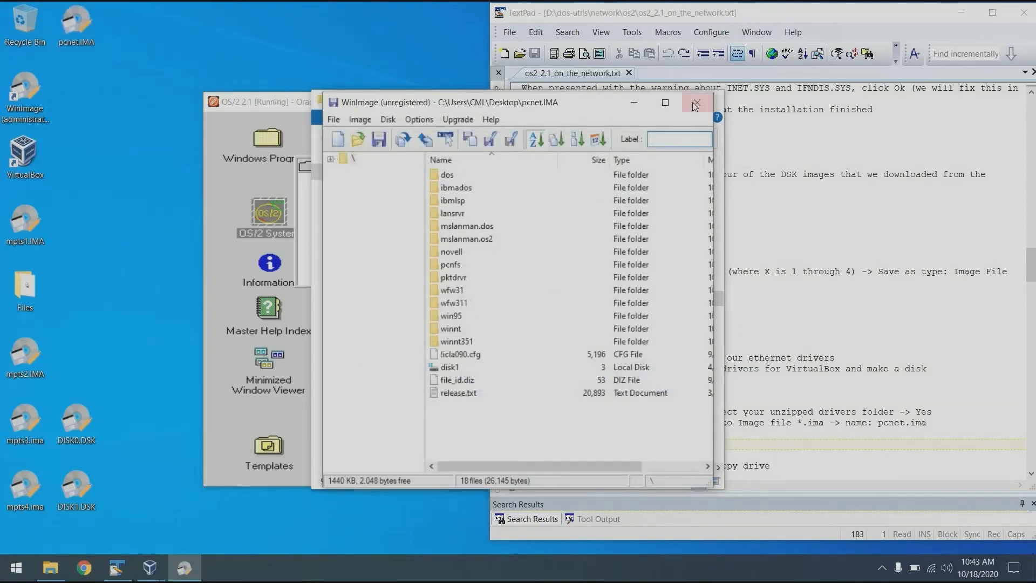
pyautogui.click(696, 103)
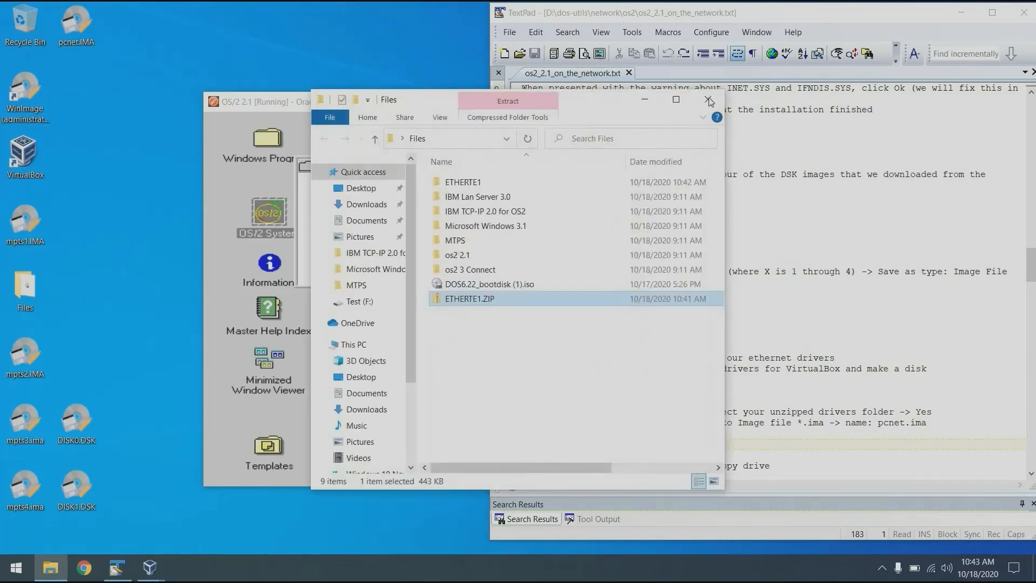
pyautogui.click(699, 100)
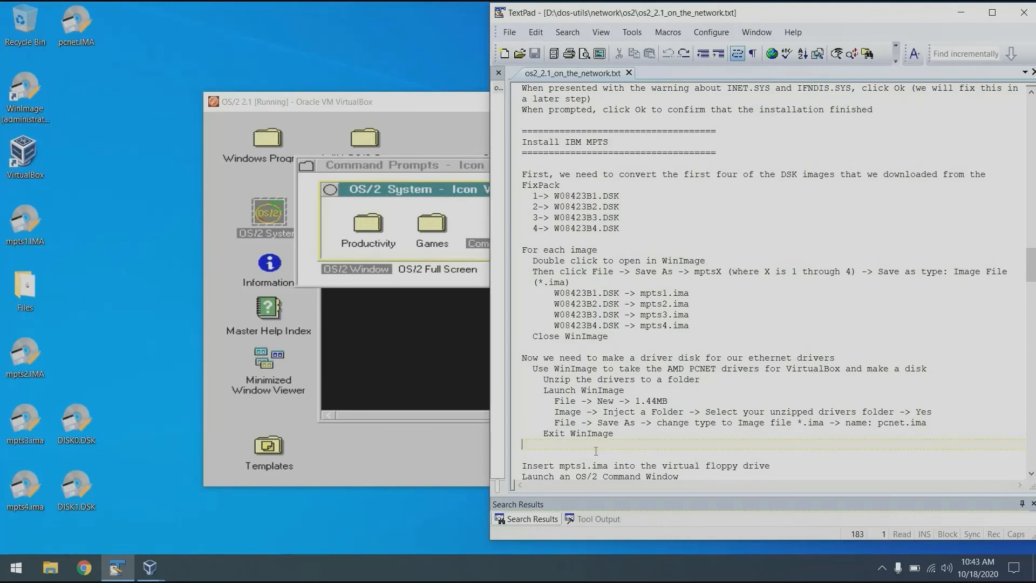
# Read through the IBM MPTS installation and adapter configuration instructions in the network notes.
pyautogui.press('Down')
pyautogui.press('Down')
pyautogui.press('Down')
pyautogui.press('Down')
pyautogui.press('Down')
pyautogui.press('Down')
pyautogui.press('Down')
pyautogui.press('Down')
pyautogui.press('Down')
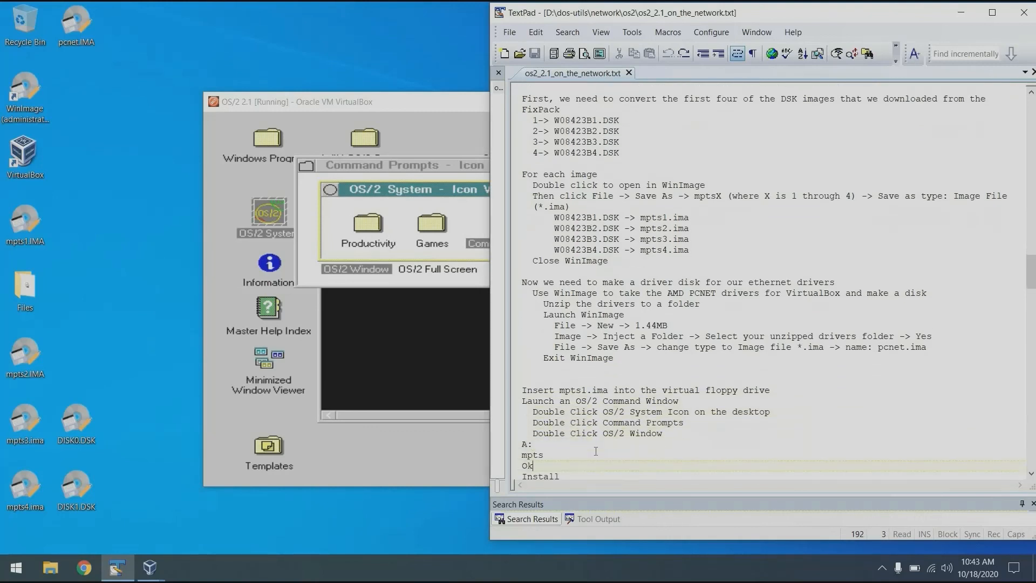
pyautogui.press('Down')
pyautogui.press('Down')
pyautogui.press('Down')
pyautogui.press('Down')
pyautogui.press('Down')
pyautogui.press('Down')
pyautogui.press('Down')
pyautogui.press('Down')
pyautogui.press('Down')
pyautogui.press('Down')
pyautogui.press('Down')
pyautogui.press('Down')
pyautogui.press('Down')
pyautogui.press('Down')
pyautogui.press('Down')
pyautogui.press('Down')
pyautogui.press('Down')
pyautogui.press('Down')
pyautogui.press('Down')
pyautogui.press('Down')
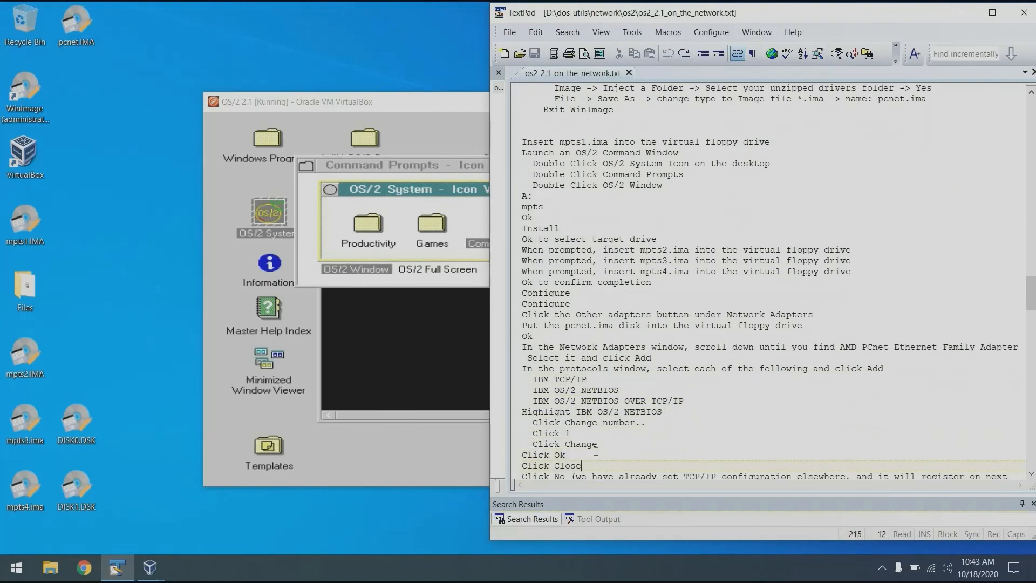
pyautogui.press('Down')
pyautogui.press('Down')
pyautogui.press('Down')
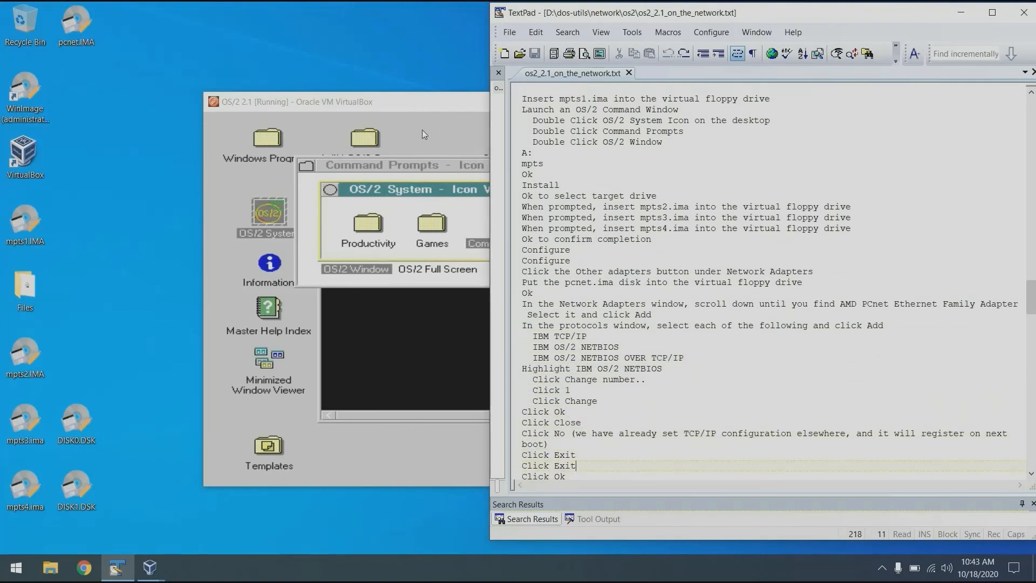
# Switch to the OS/2 2.1 virtual machine and insert mpts1.IMA from the desktop into its virtual floppy drive.
pyautogui.click(419, 101)
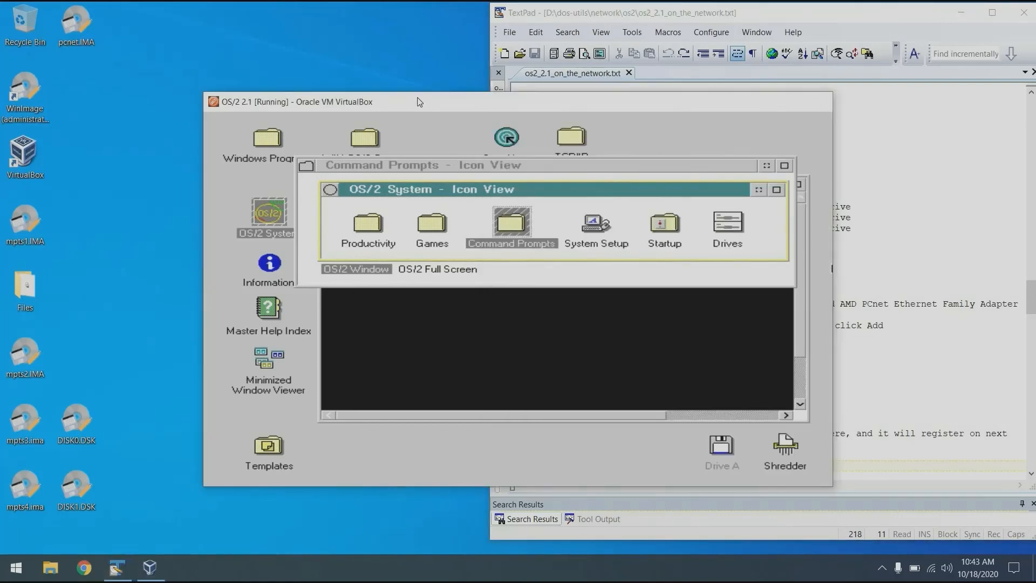
pyautogui.hotkey('ctrl', 'c')
pyautogui.click(471, 164)
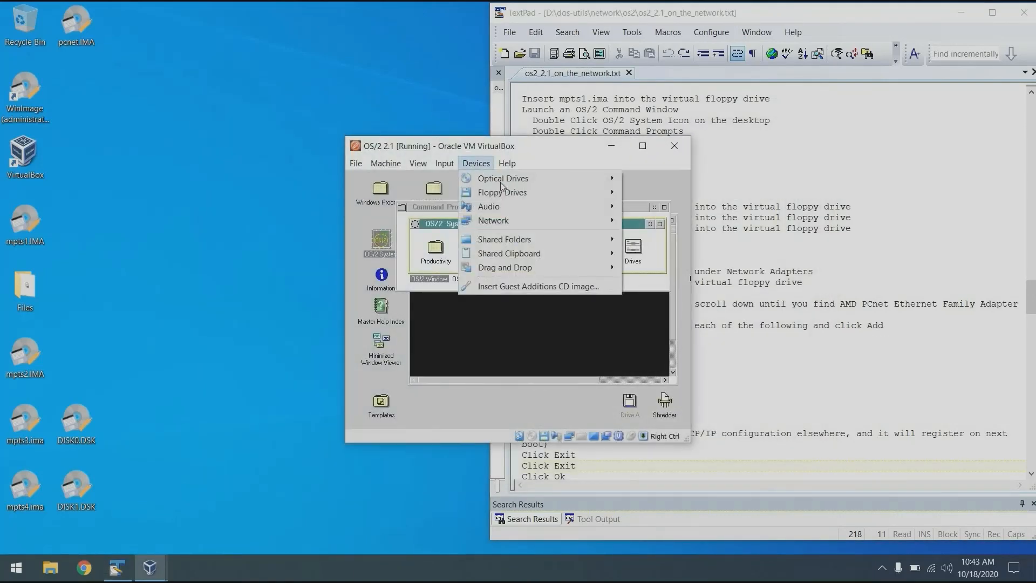
pyautogui.moveTo(594, 192)
pyautogui.click(647, 193)
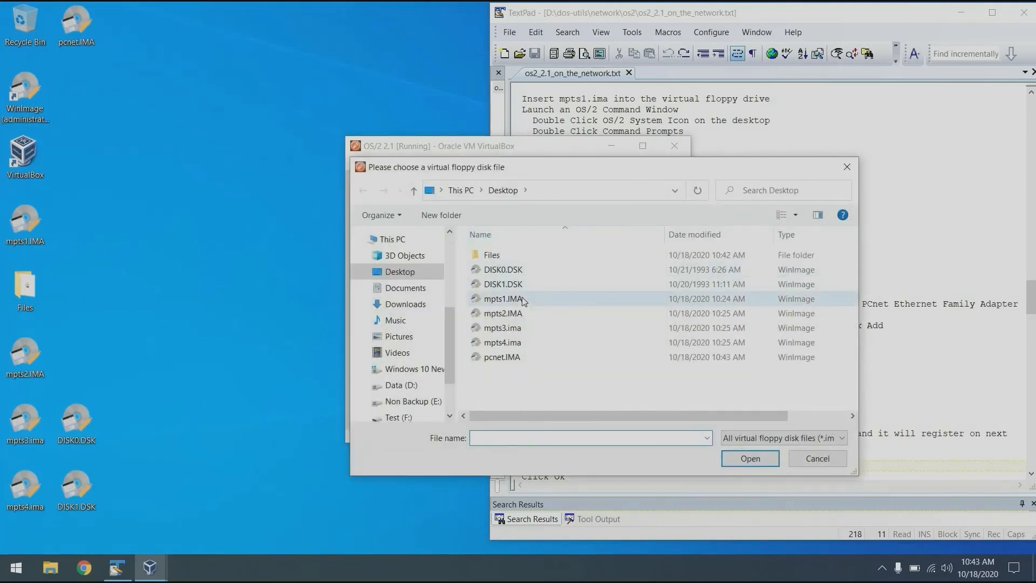
pyautogui.doubleClick(523, 301)
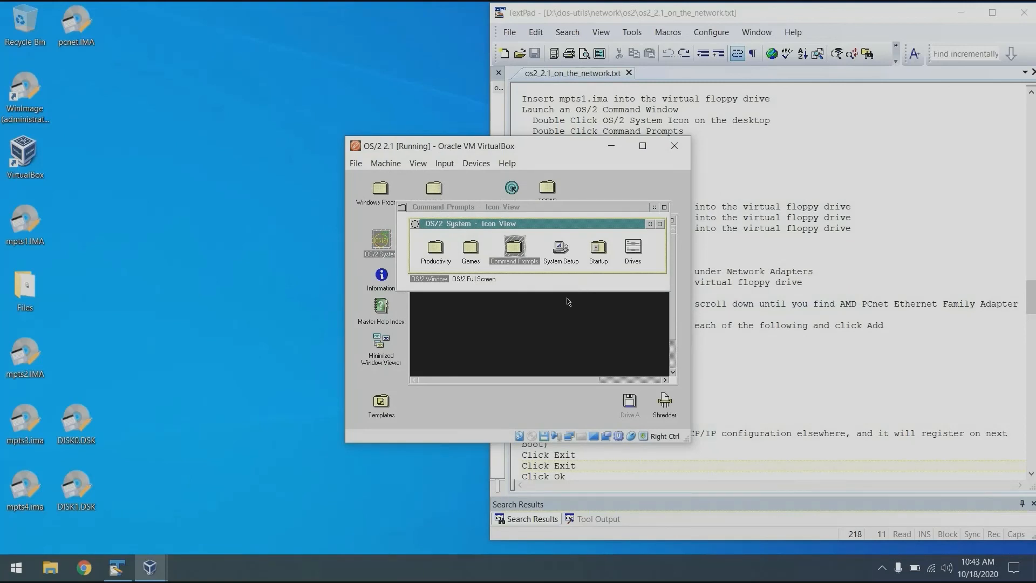
# Switch to drive A: in the OS/2 command window and list the floppy's directory.
pyautogui.write('A:')
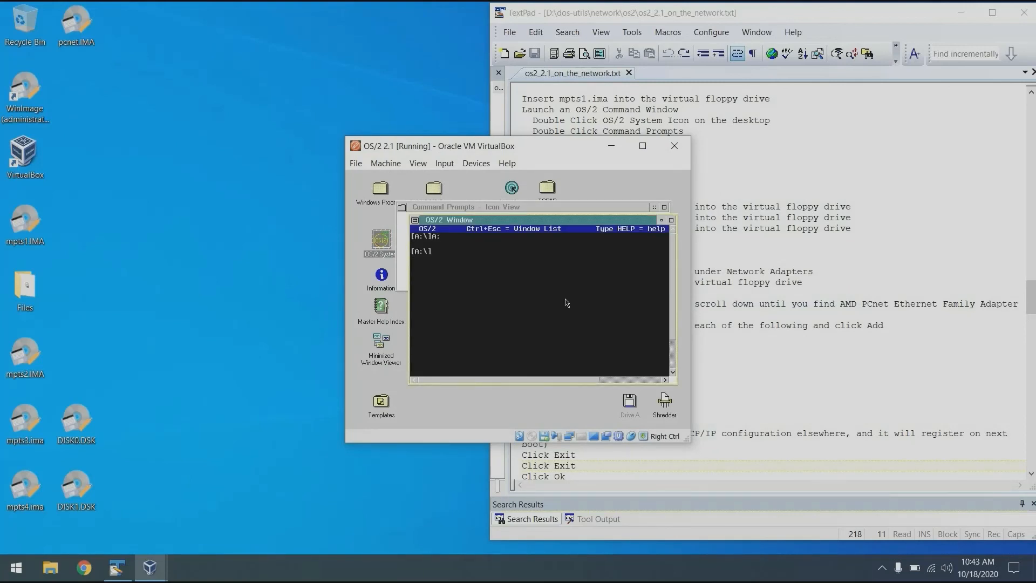
pyautogui.write('dir')
pyautogui.press('Return')
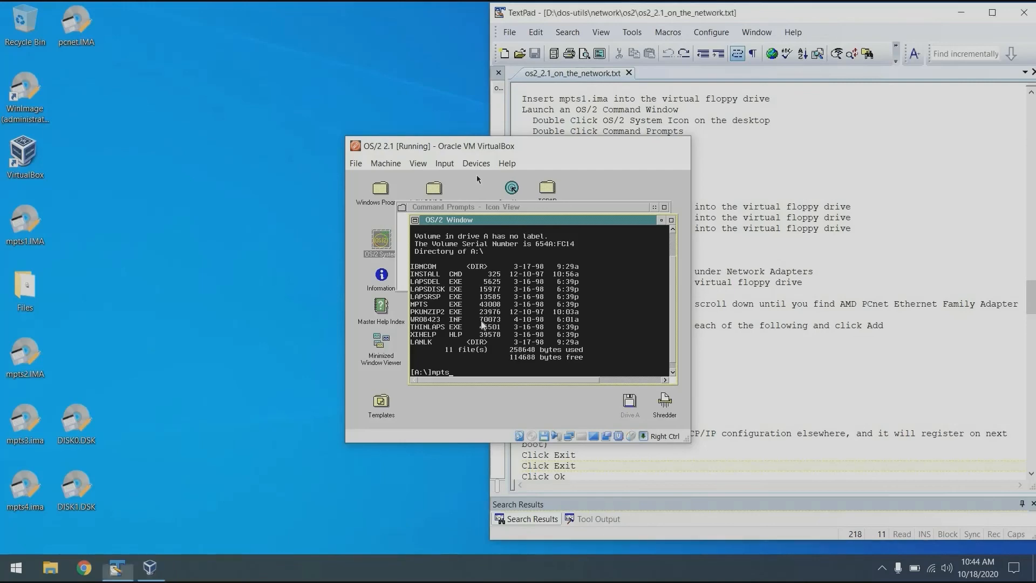
# Run mpts from the floppy and start installing Multi-Protocol Transport Services on target drive C.
pyautogui.hotkey('ctrl', 'c')
pyautogui.press('Return')
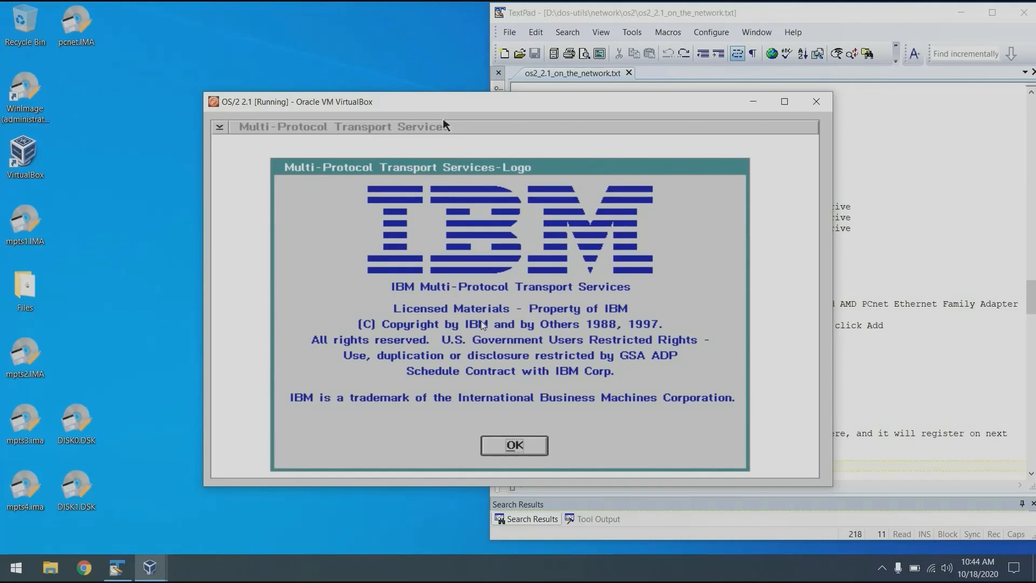
pyautogui.press('Return')
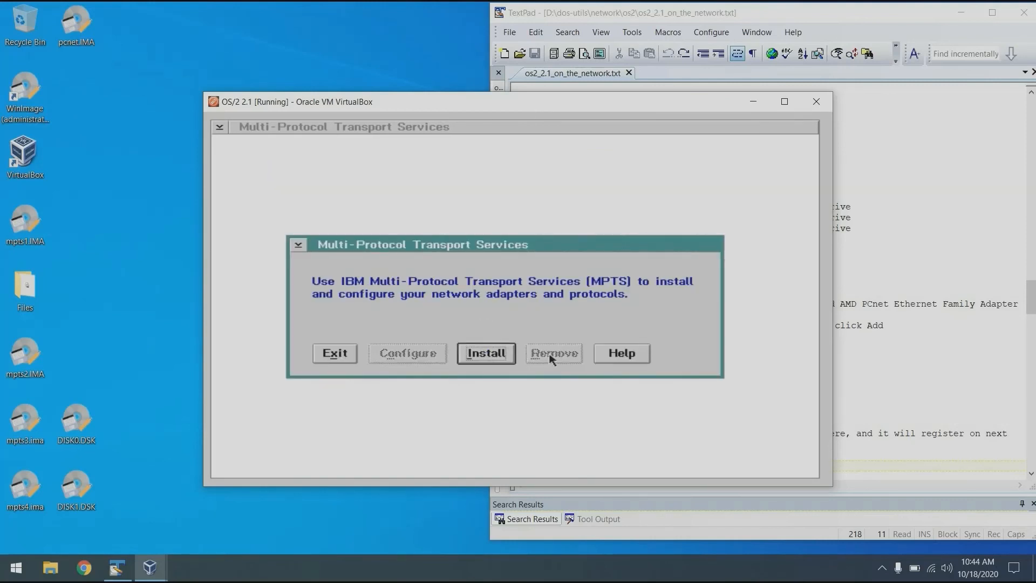
pyautogui.click(489, 365)
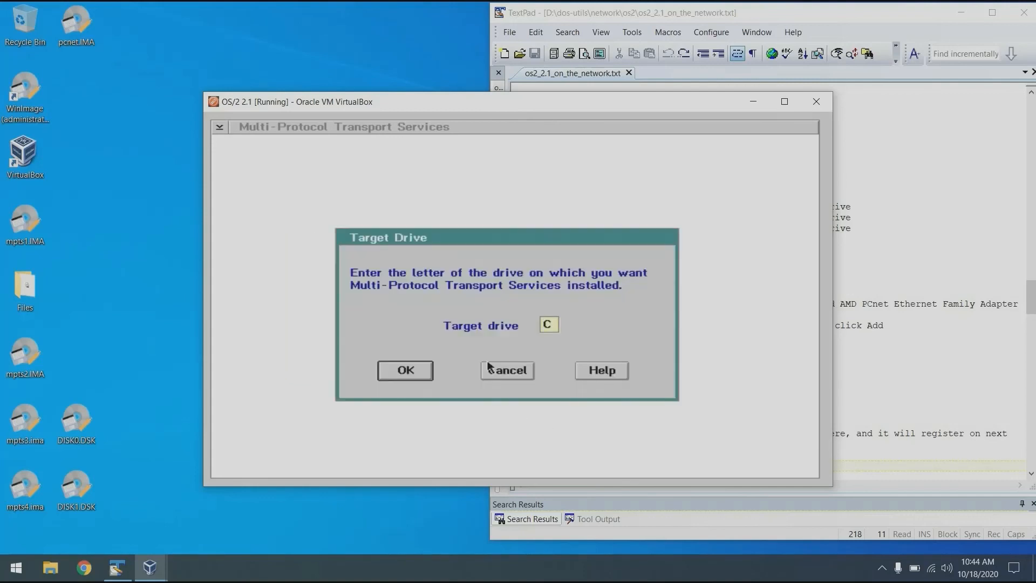
pyautogui.click(404, 372)
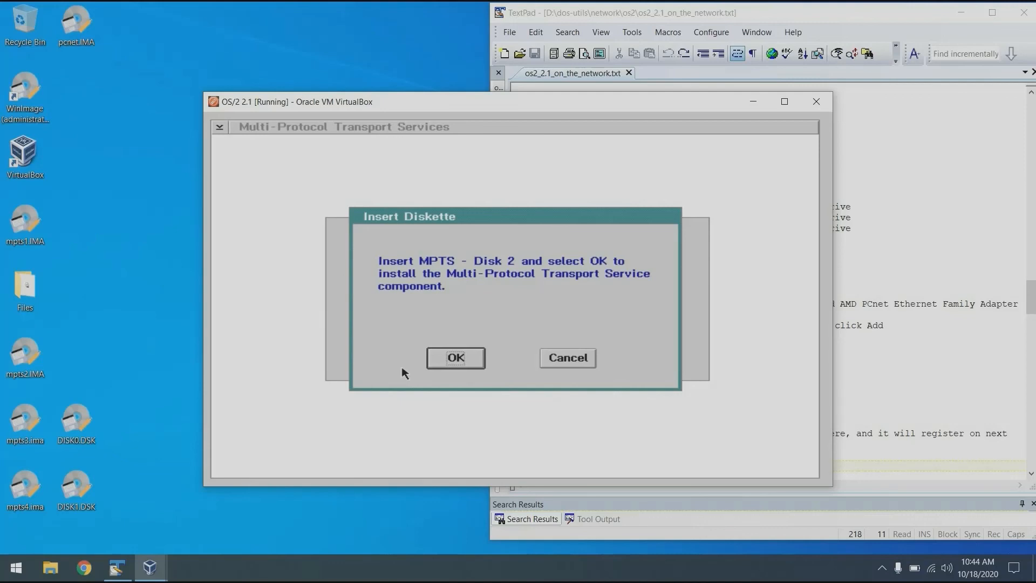
# Continue the installation from MPTS disk 2 and supply disk 3 by inserting mpts3.ima from the desktop into the virtual floppy drive.
pyautogui.press('Return')
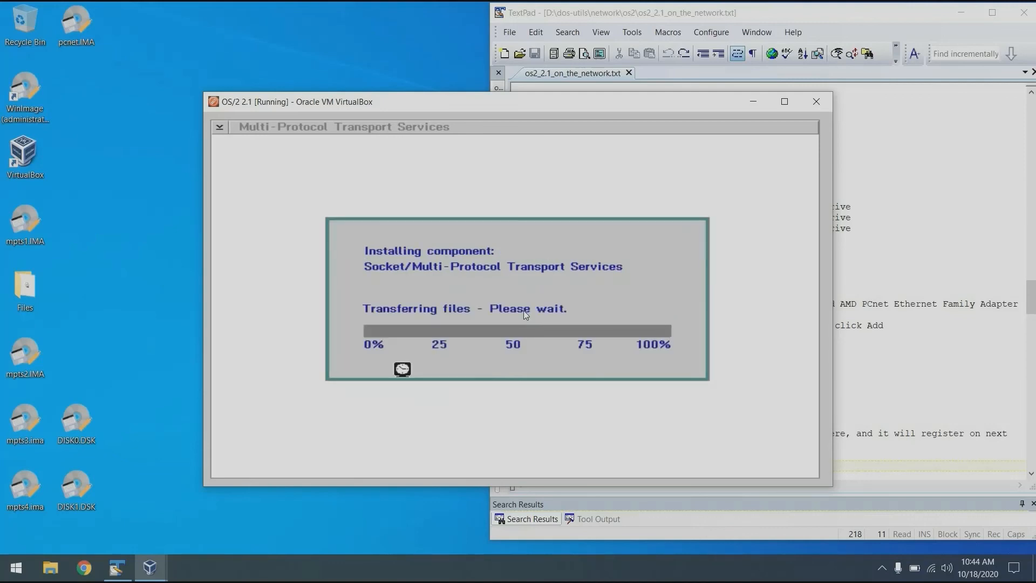
pyautogui.press('super+Down')
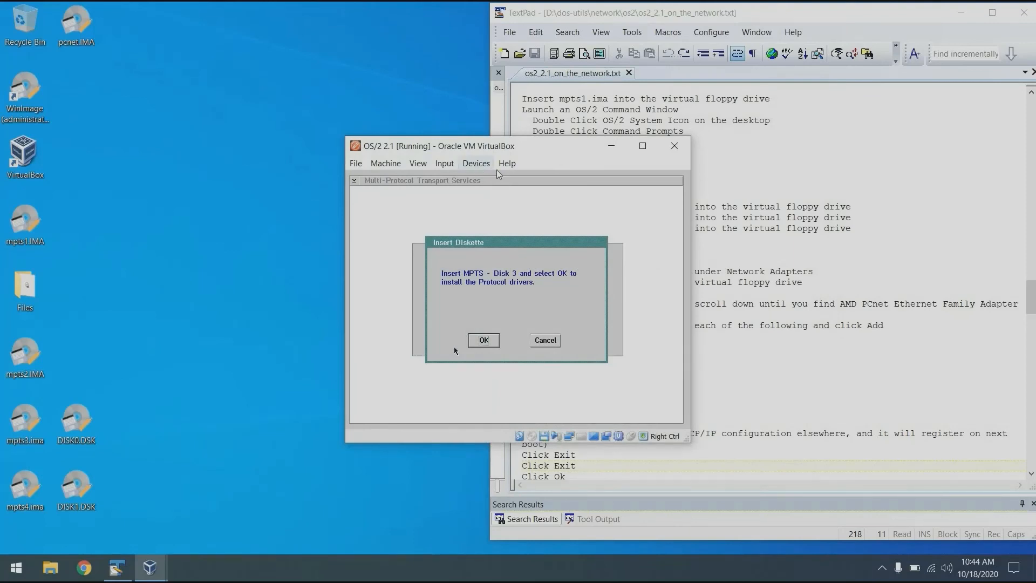
pyautogui.click(476, 163)
pyautogui.moveTo(486, 192)
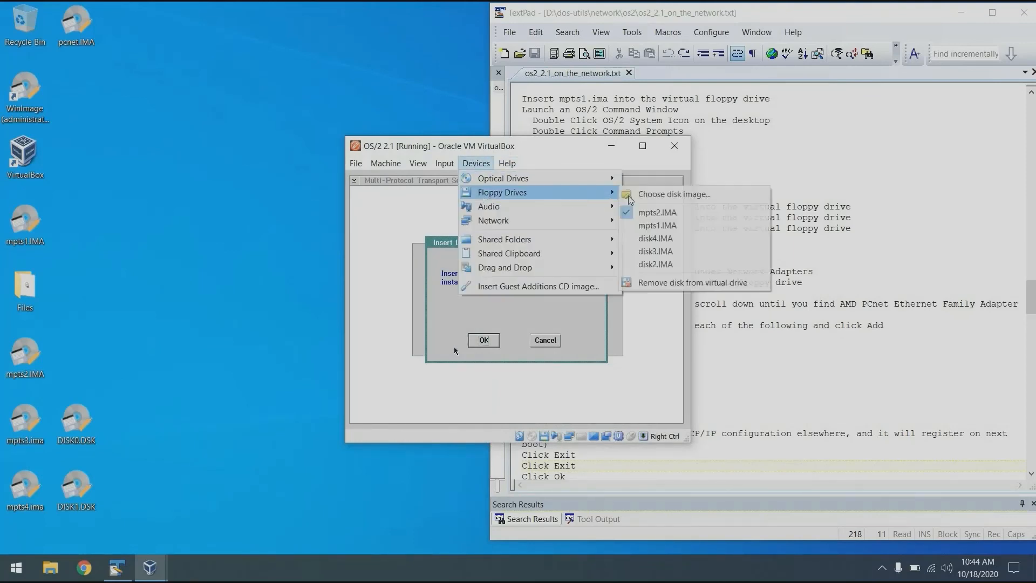
pyautogui.click(640, 195)
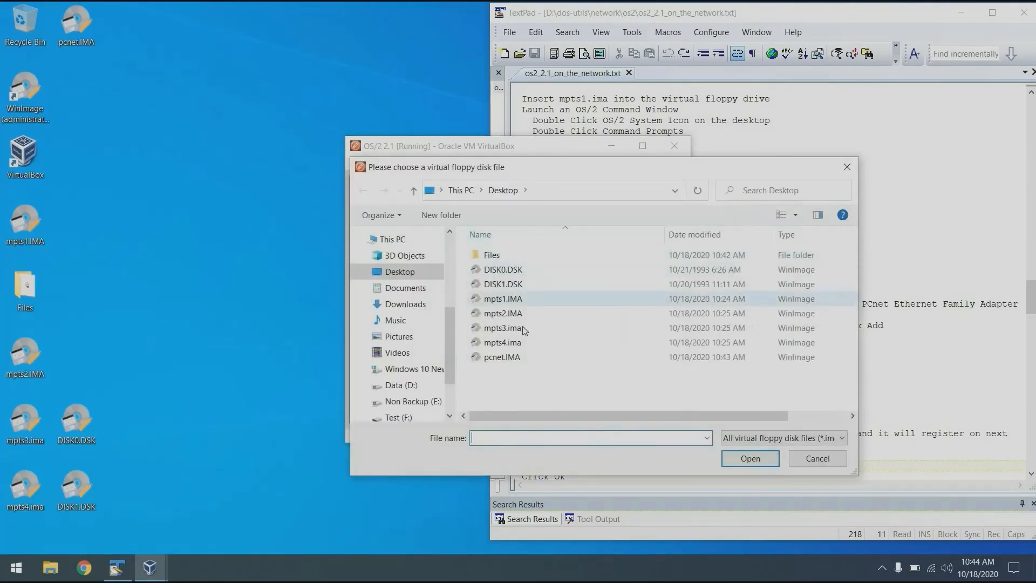
pyautogui.click(510, 333)
pyautogui.click(750, 455)
pyautogui.press('Return')
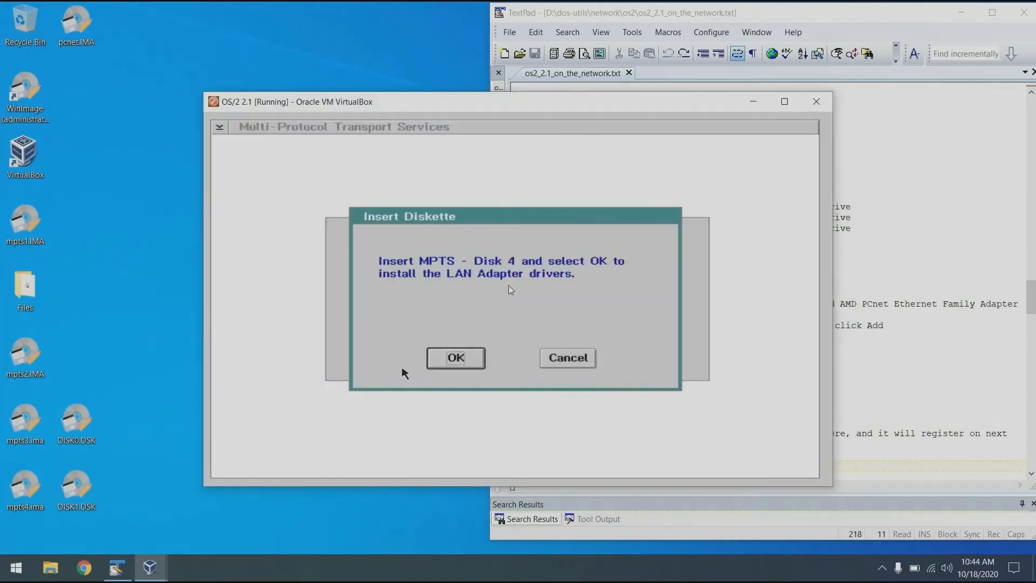
# Insert mpts4.ima into the virtual floppy drive, install the LAN adapter drivers from it and acknowledge the end of the installation.
pyautogui.click(479, 164)
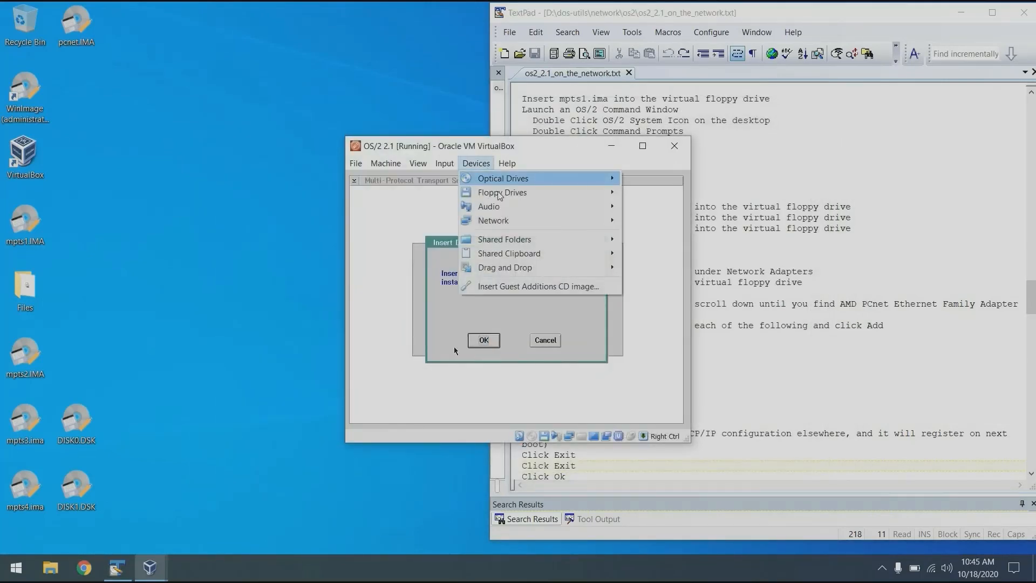
pyautogui.click(644, 196)
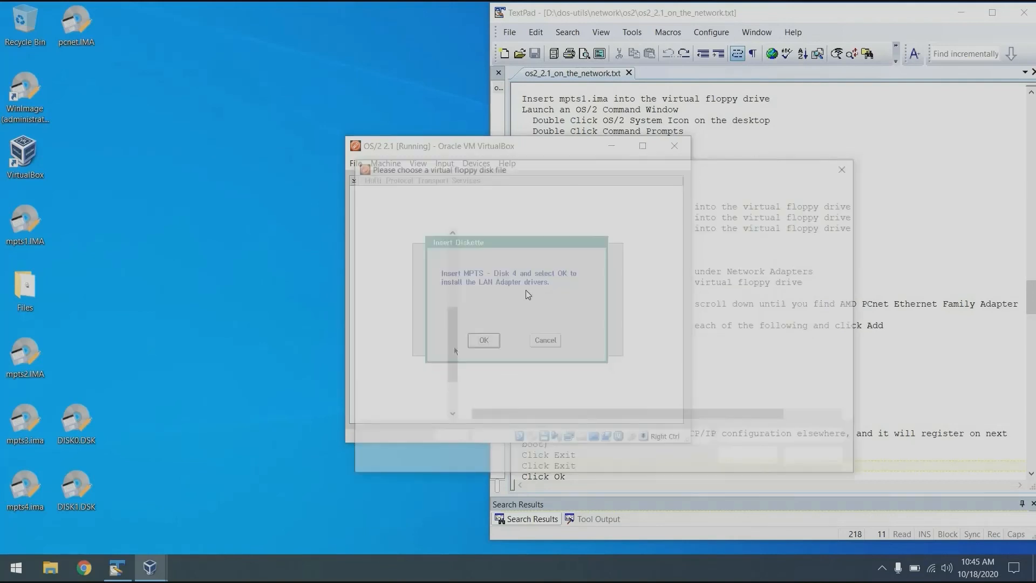
pyautogui.doubleClick(514, 343)
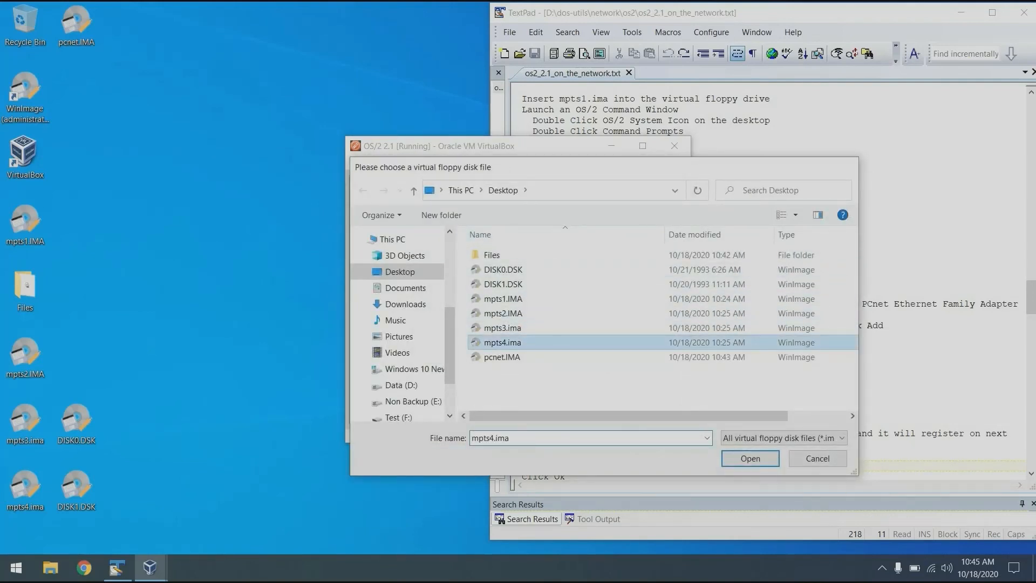
pyautogui.click(455, 351)
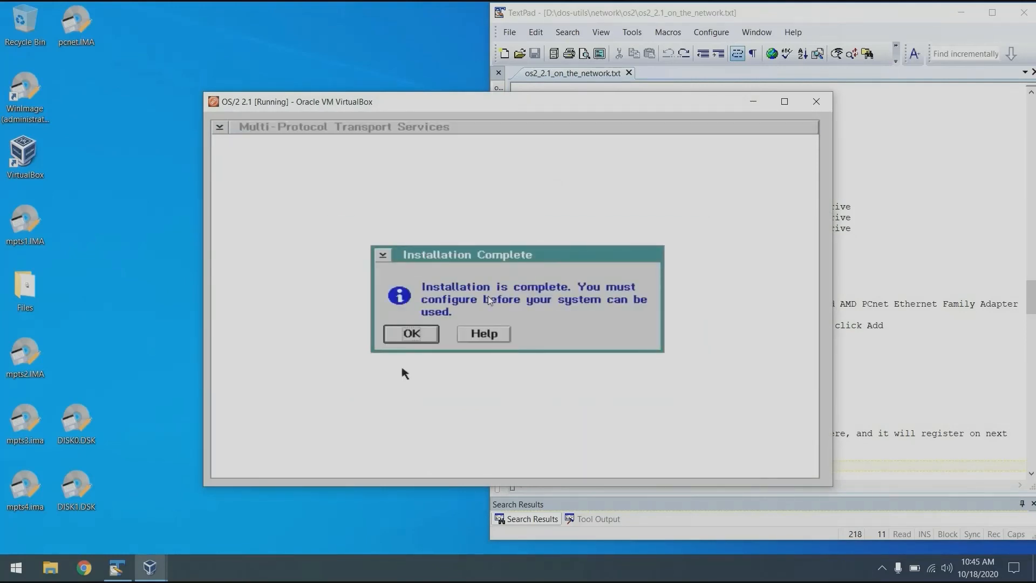
pyautogui.press('Return')
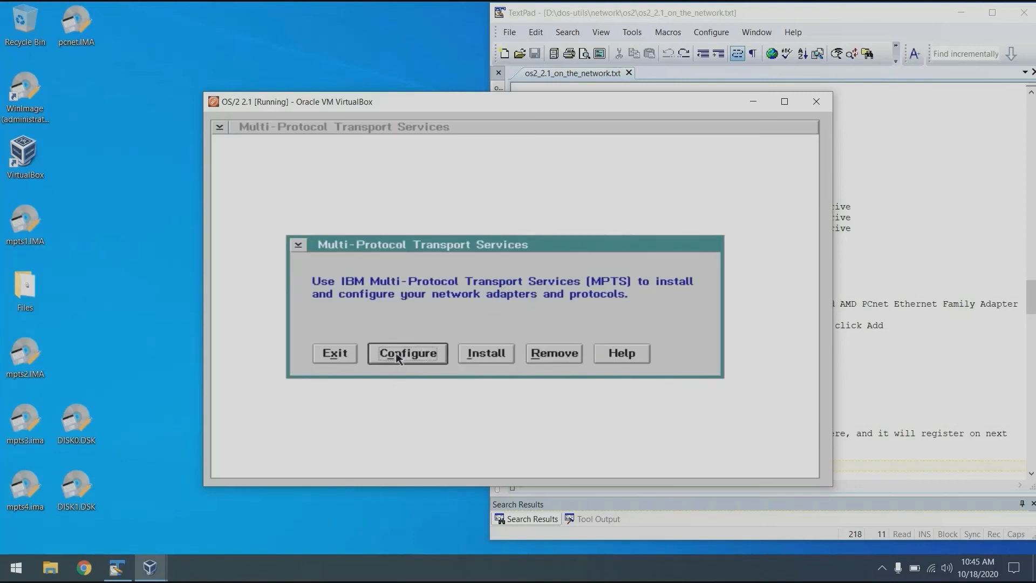
# Open the MPTS configuration of LAN adapters and protocols and request additional network adapter drivers.
pyautogui.click(398, 353)
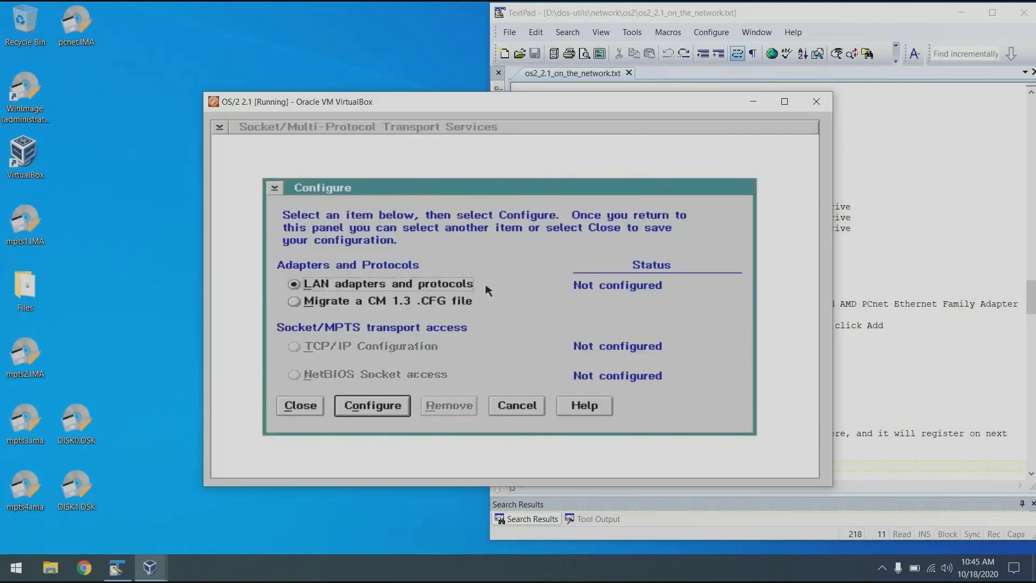
pyautogui.click(365, 405)
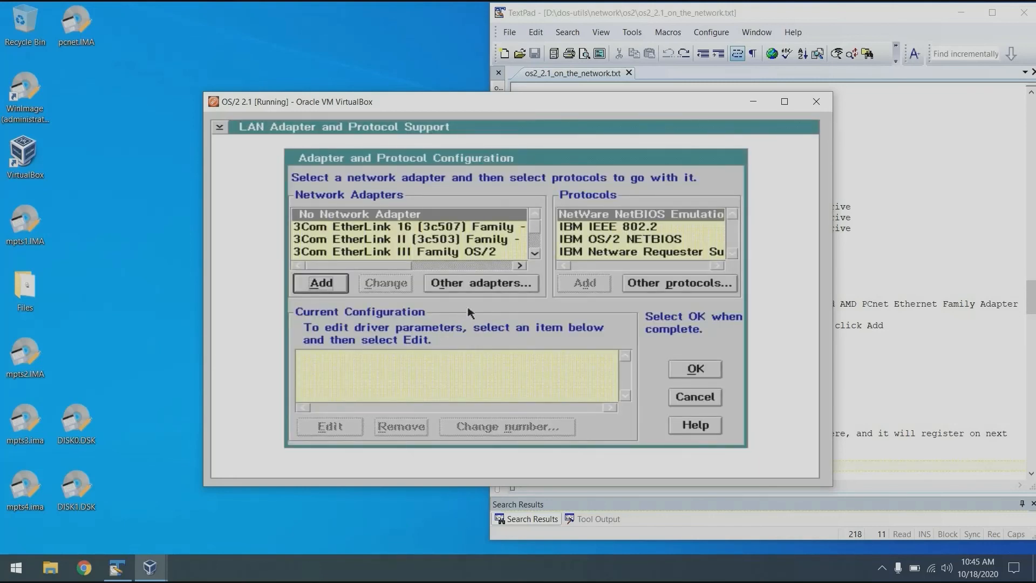
pyautogui.click(517, 289)
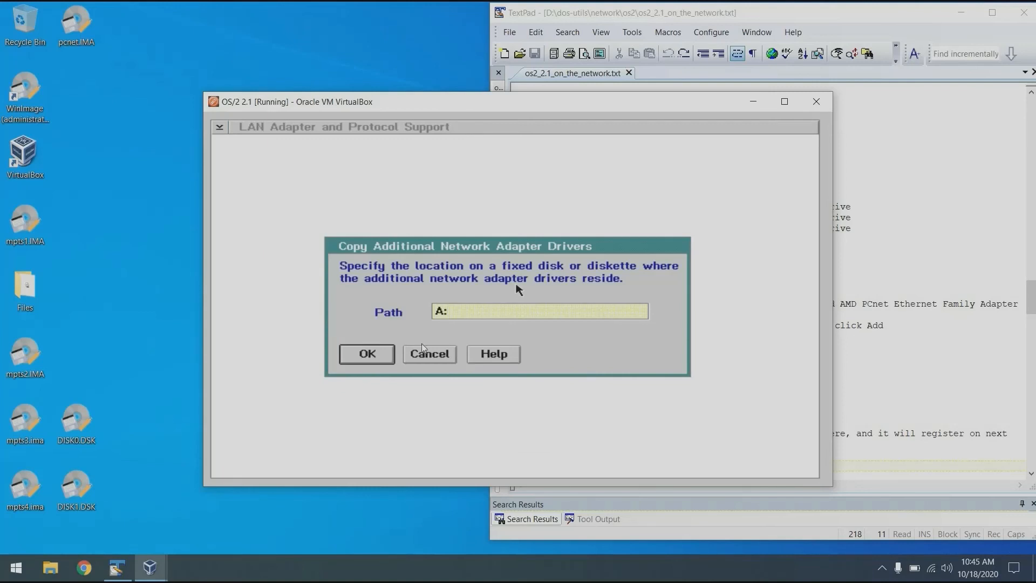
# Insert pcnet.IMA from the desktop into the virtual floppy drive and copy the additional network adapter drivers from A:.
pyautogui.press('Control_R+c')
pyautogui.click(476, 163)
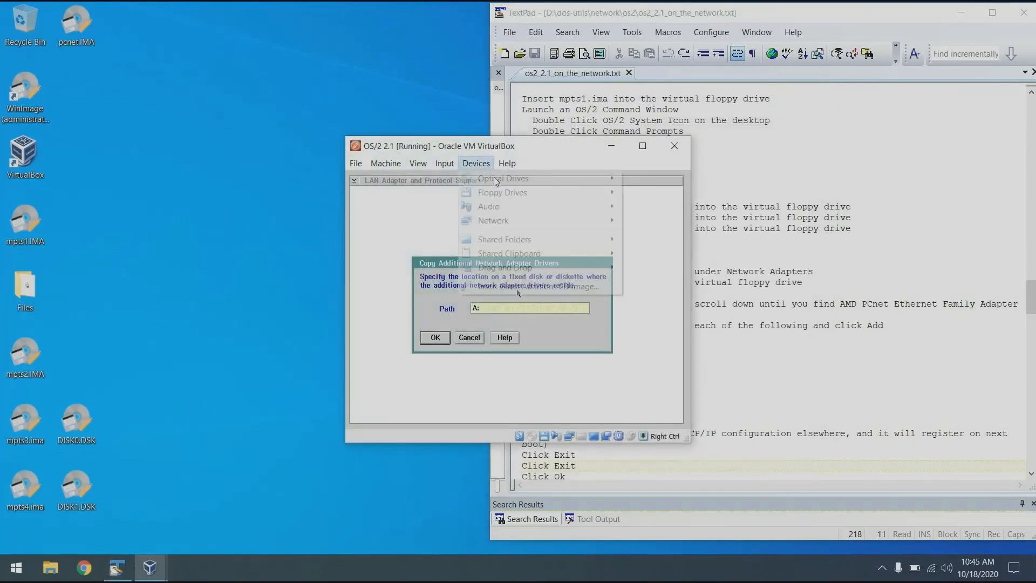
pyautogui.moveTo(580, 192)
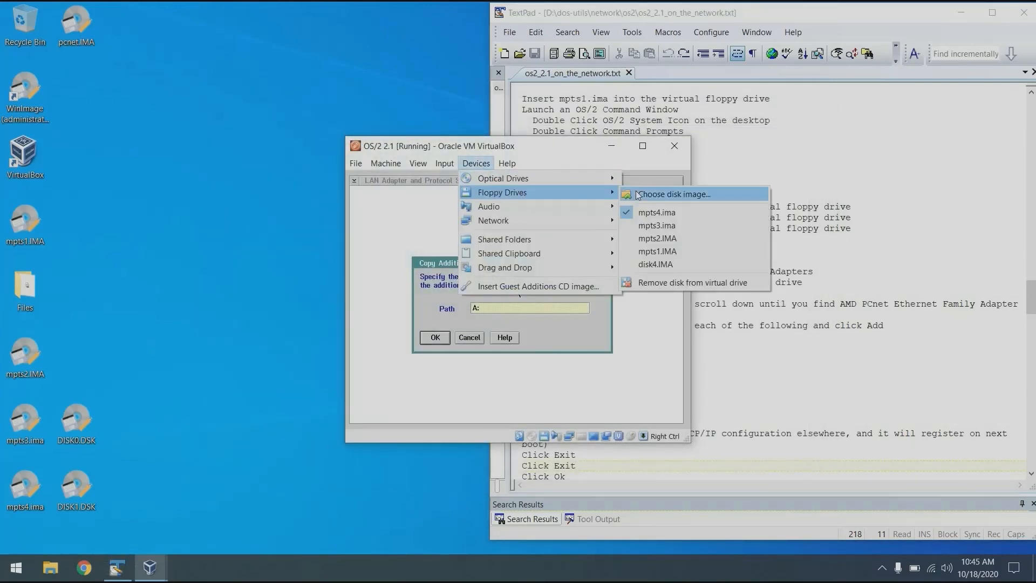
pyautogui.click(638, 195)
pyautogui.click(504, 357)
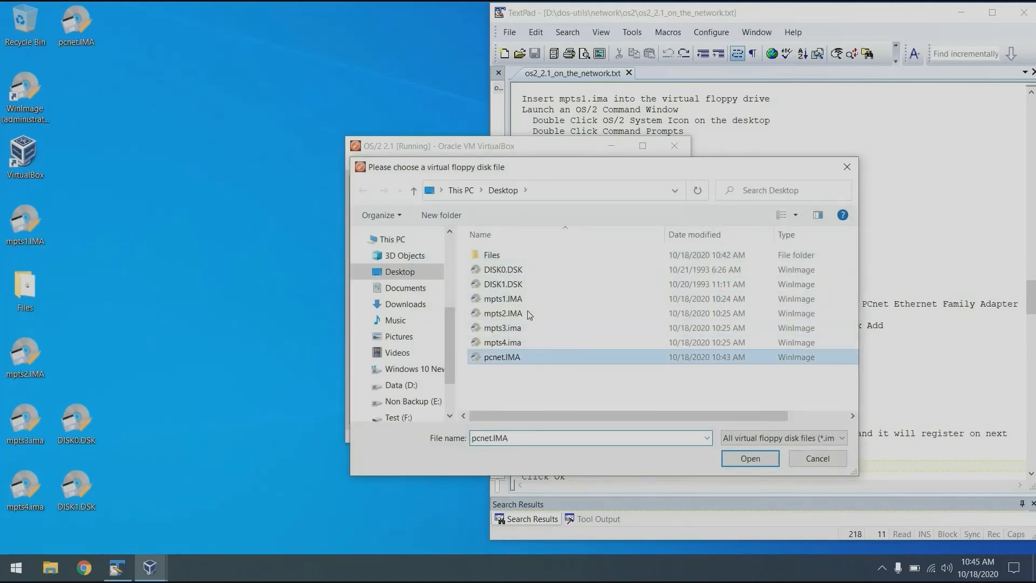
pyautogui.press('Return')
pyautogui.hotkey('ctrl', 'f')
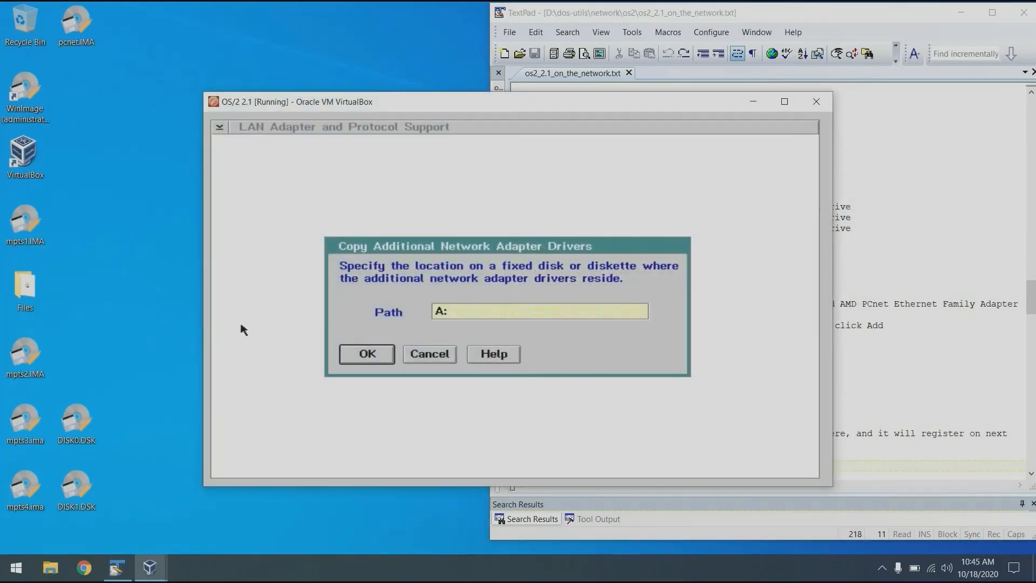
pyautogui.click(365, 366)
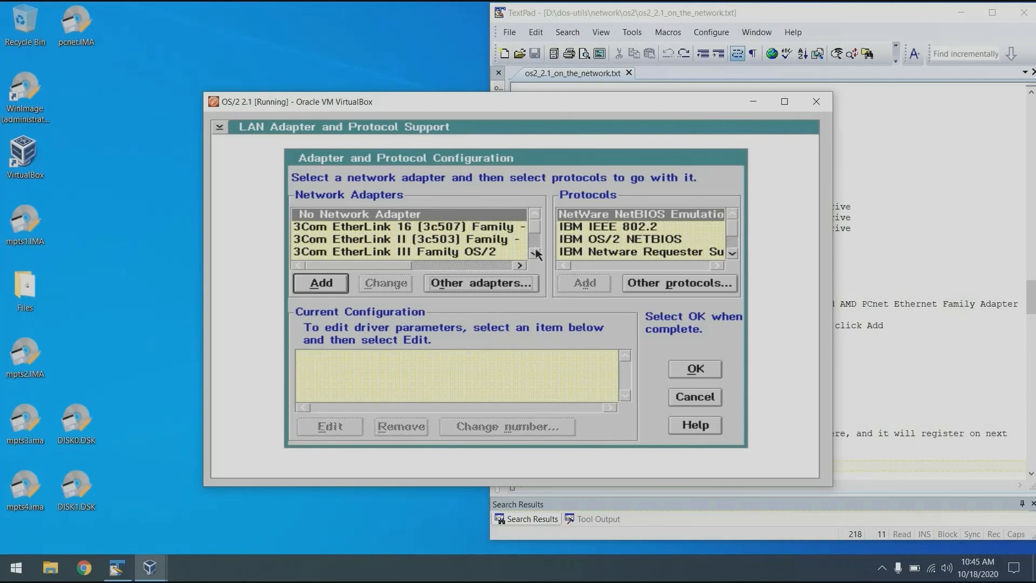
# Add the AMD PCNet Ethernet Family Adapter to the current configuration and assign the IBM OS/2 NETBIOS protocol to it.
pyautogui.moveTo(536, 252); pyautogui.dragTo(536, 252)
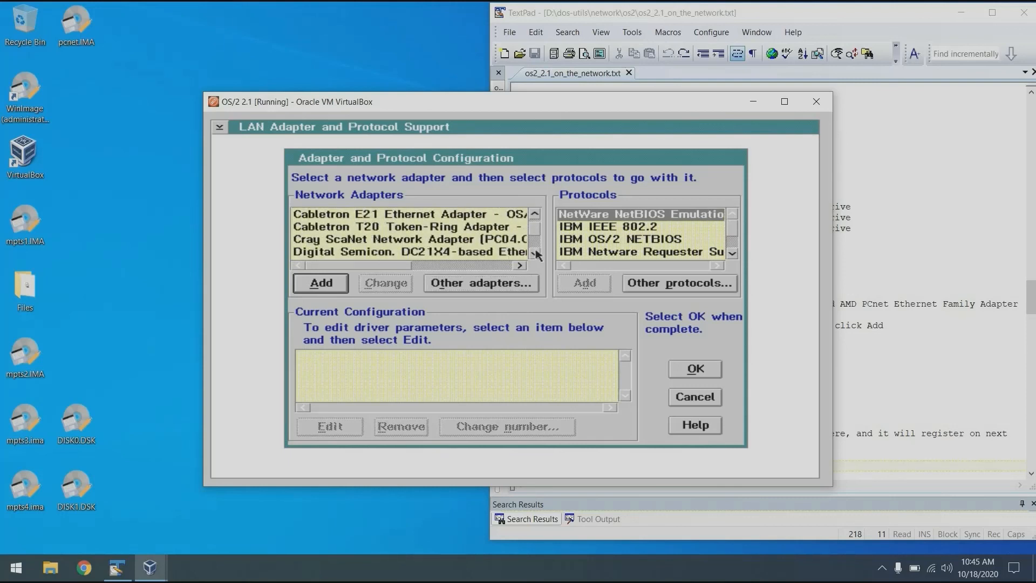
pyautogui.click(535, 214)
pyautogui.click(535, 214)
pyautogui.click(535, 214)
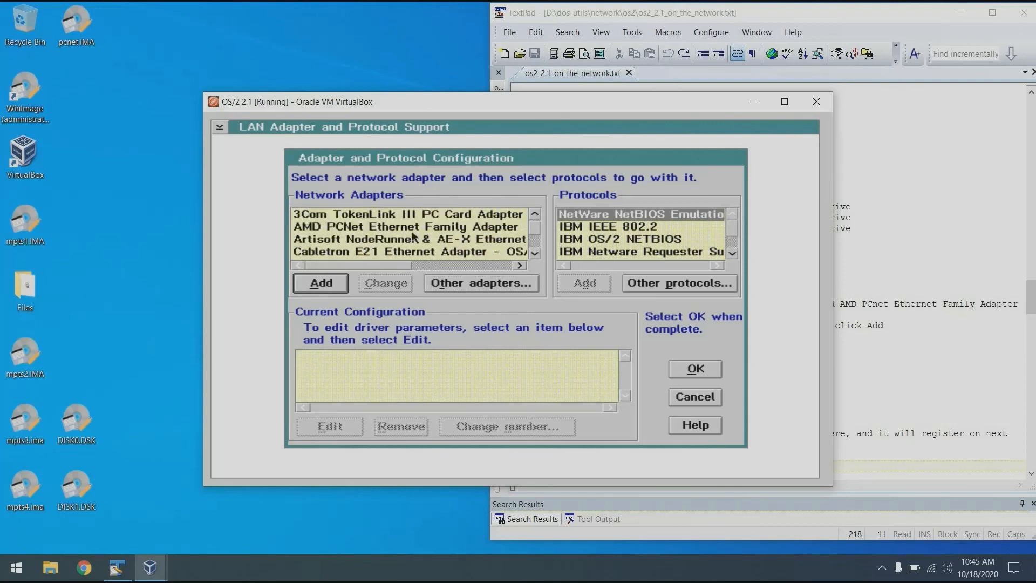
pyautogui.click(393, 231)
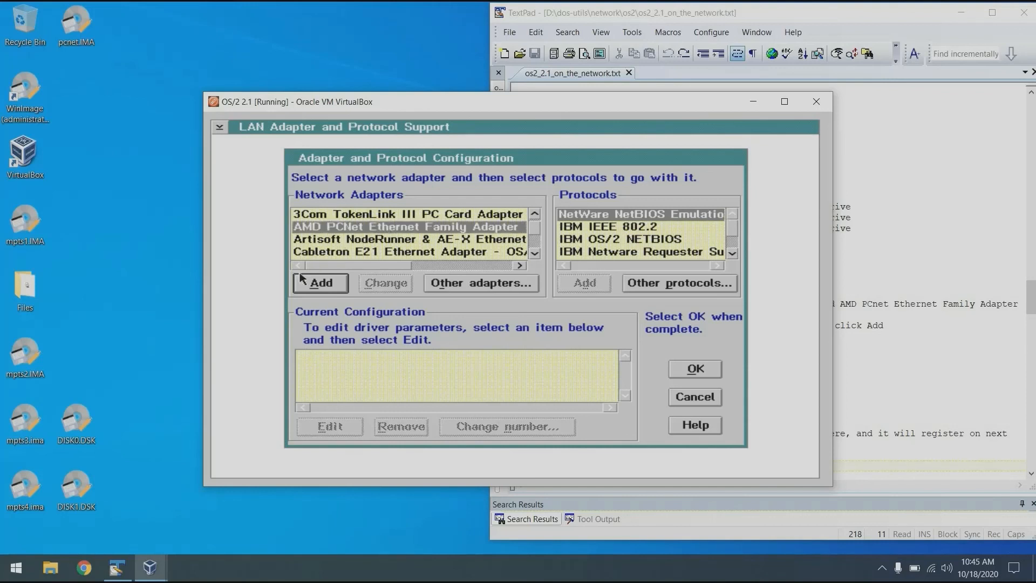
pyautogui.click(321, 286)
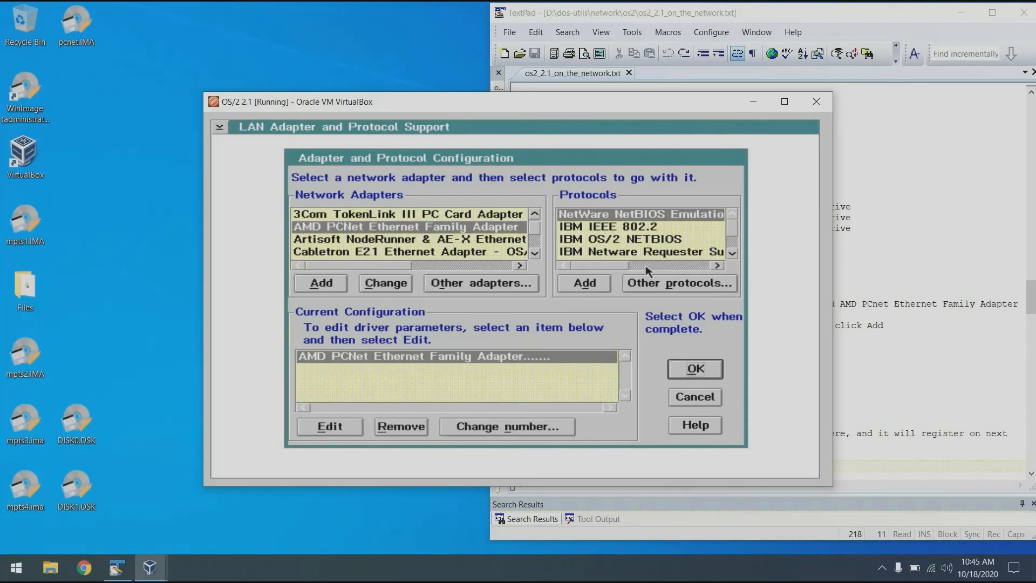
pyautogui.click(653, 238)
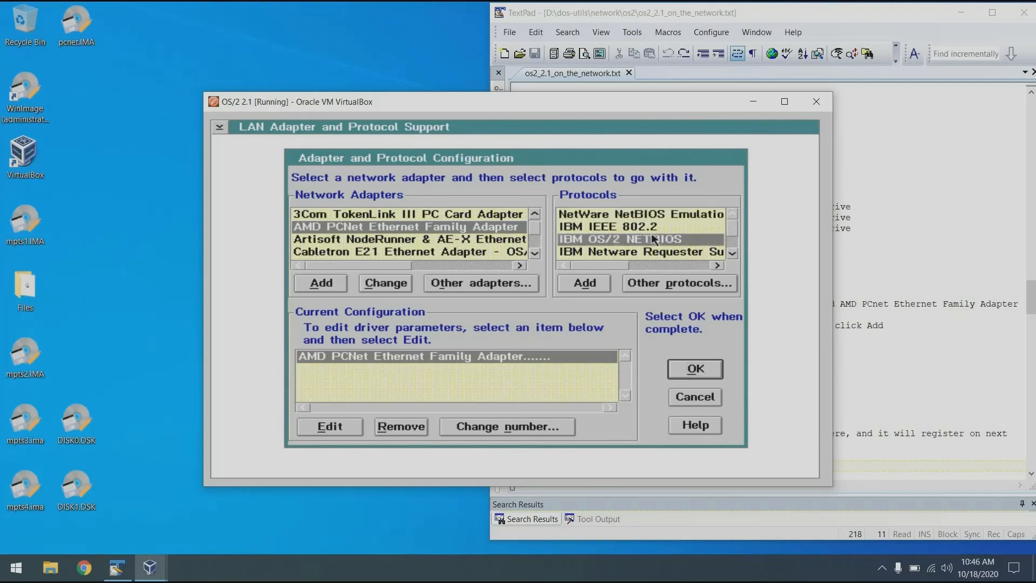
pyautogui.click(583, 281)
# Try to add the IBM OS/2 NETBIOS OVER TCP/IP protocol to the AMD PCNet adapter.
pyautogui.click(732, 252)
pyautogui.click(732, 253)
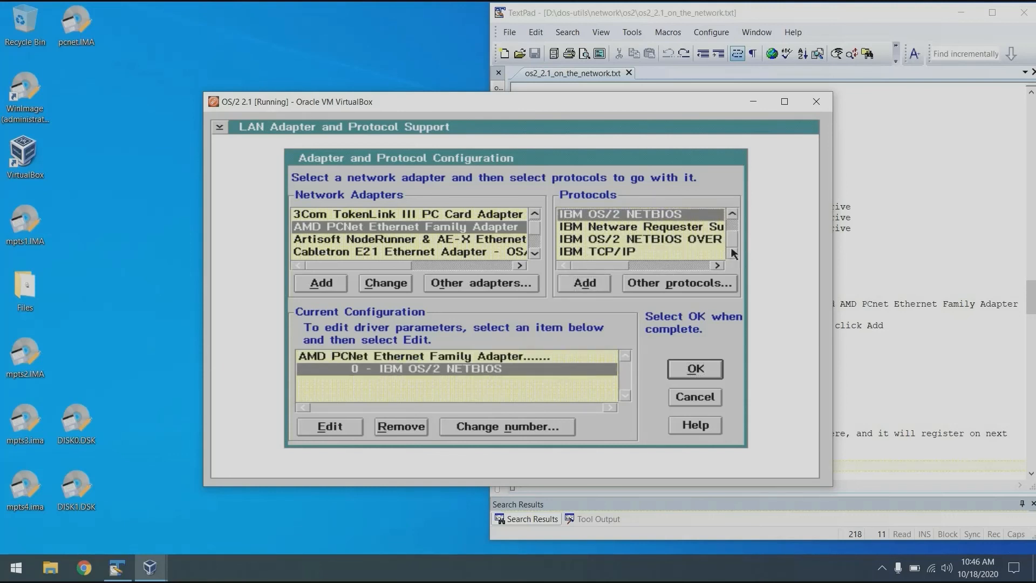
pyautogui.click(701, 244)
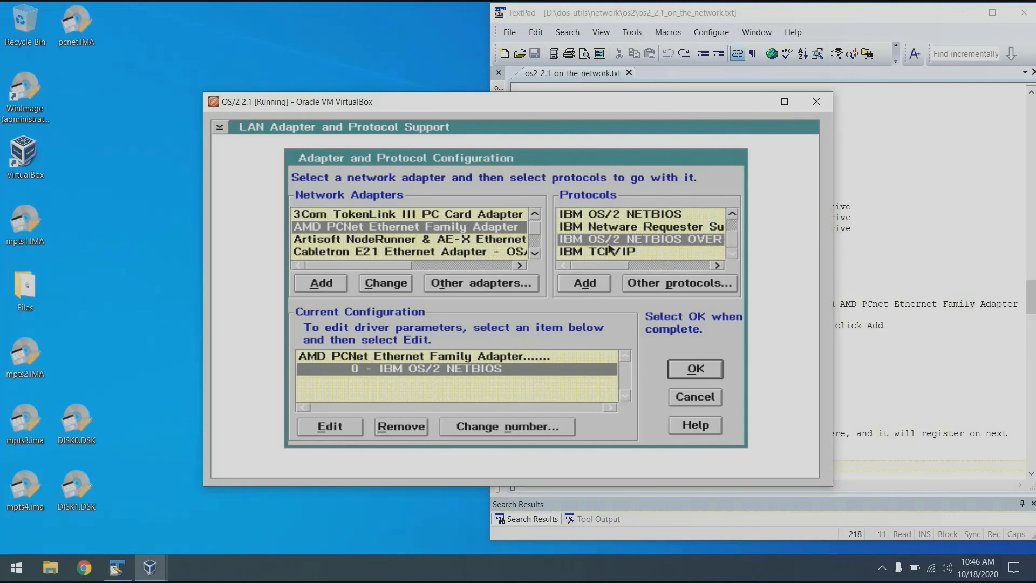
pyautogui.click(587, 281)
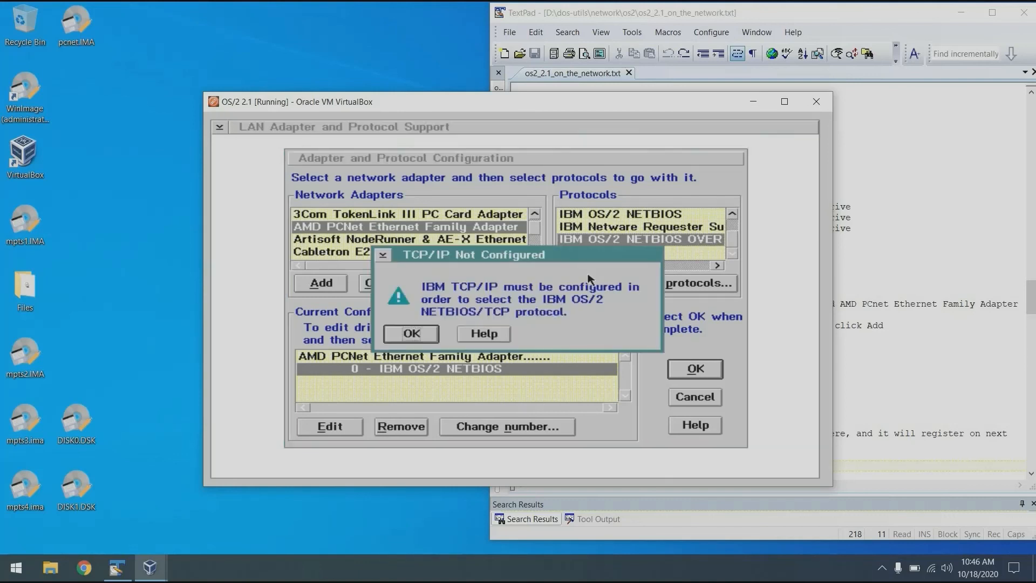
pyautogui.click(410, 333)
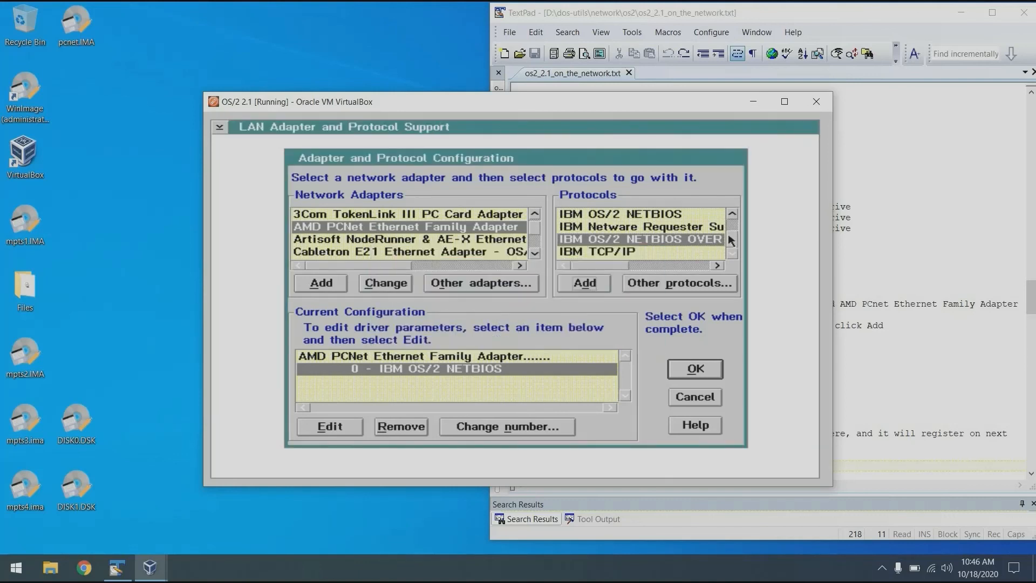
# Add the IBM TCP/IP protocol and the IBM OS/2 NETBIOS OVER TCP/IP protocol to the AMD PCNet adapter.
pyautogui.click(639, 252)
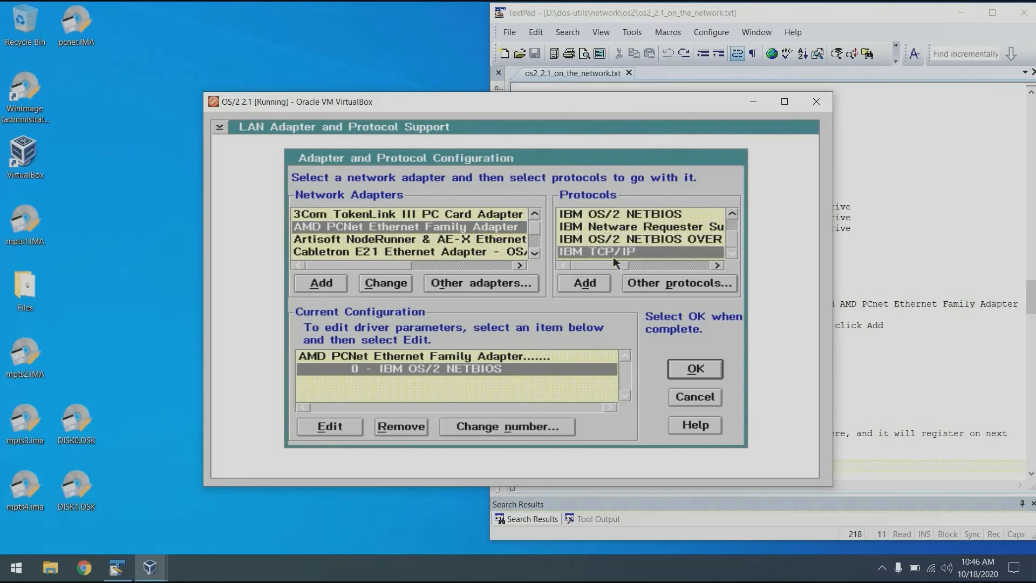
pyautogui.click(594, 282)
pyautogui.click(681, 241)
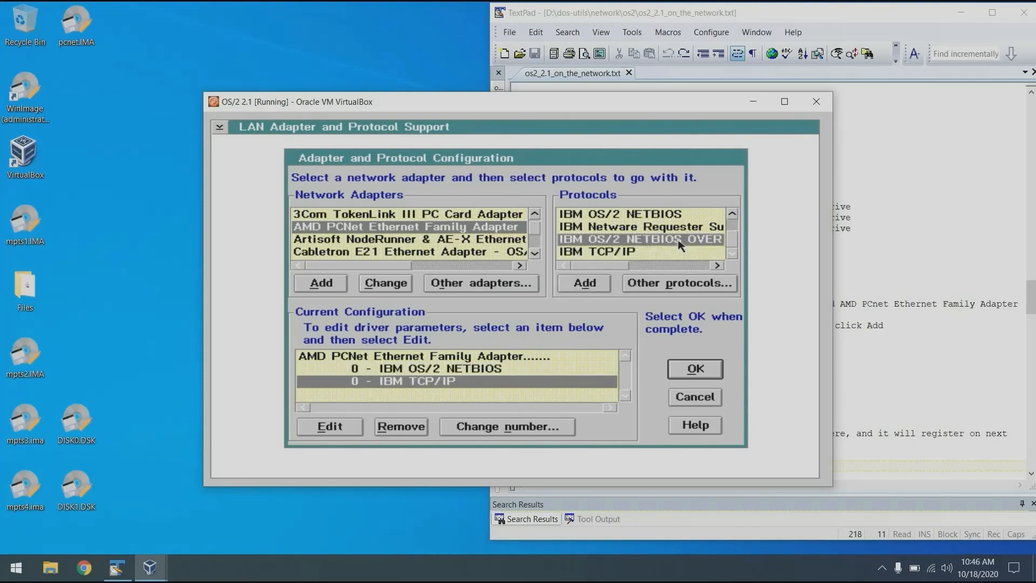
pyautogui.click(591, 284)
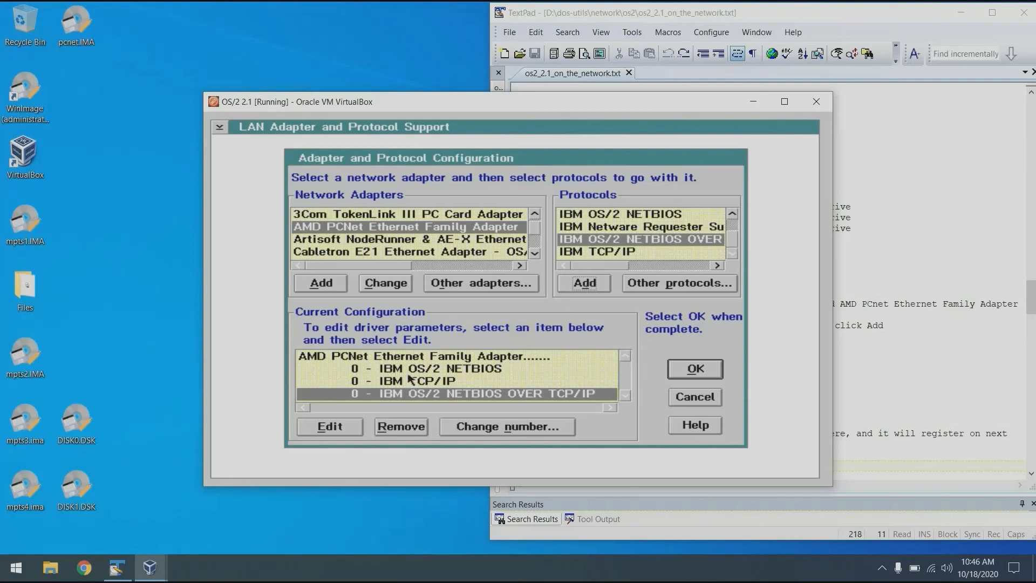
# Change the logical adapter number of the IBM OS/2 NETBIOS protocol in the current configuration to 1.
pyautogui.click(494, 372)
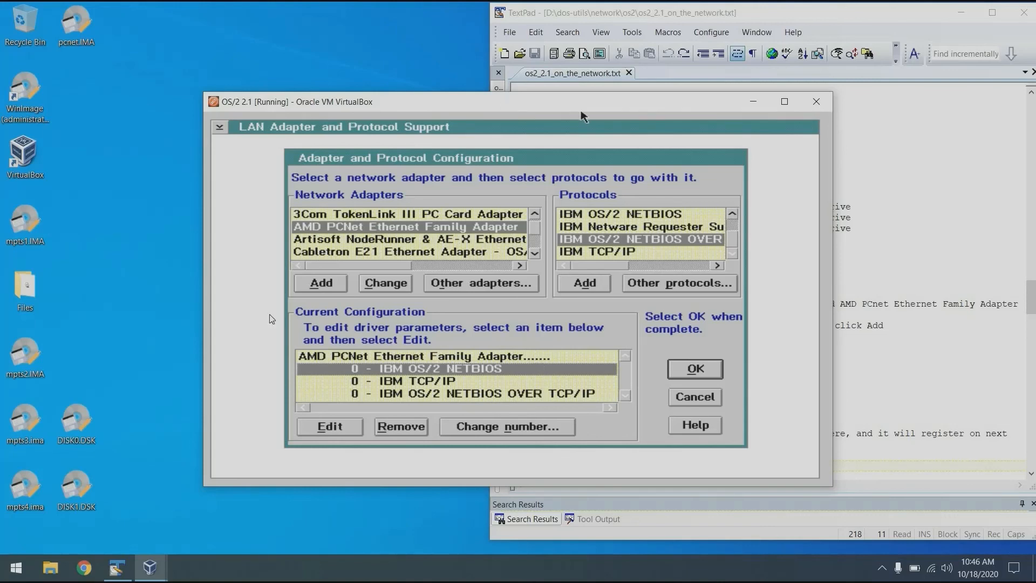
pyautogui.moveTo(582, 110); pyautogui.dragTo(509, 58)
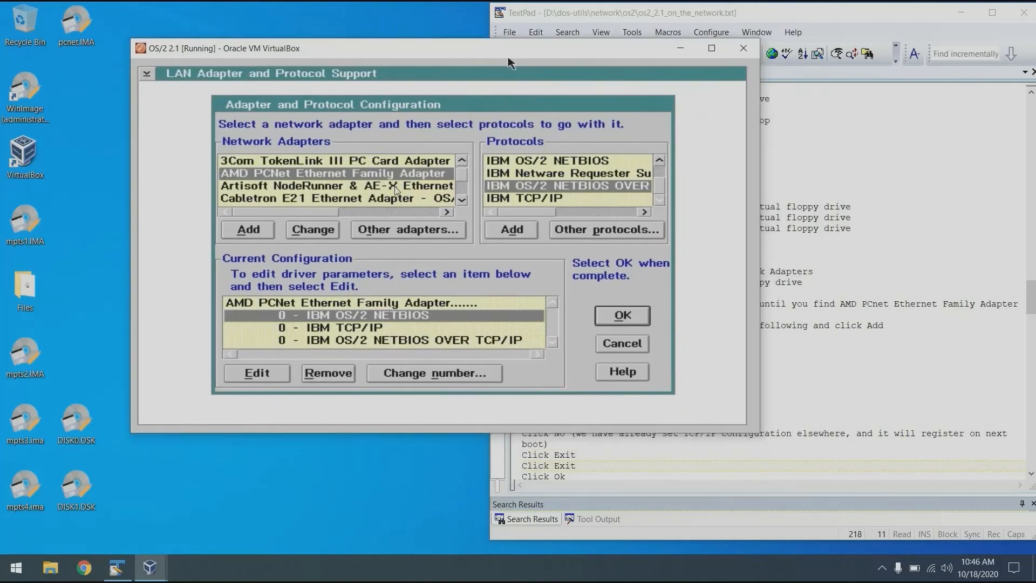
pyautogui.click(451, 376)
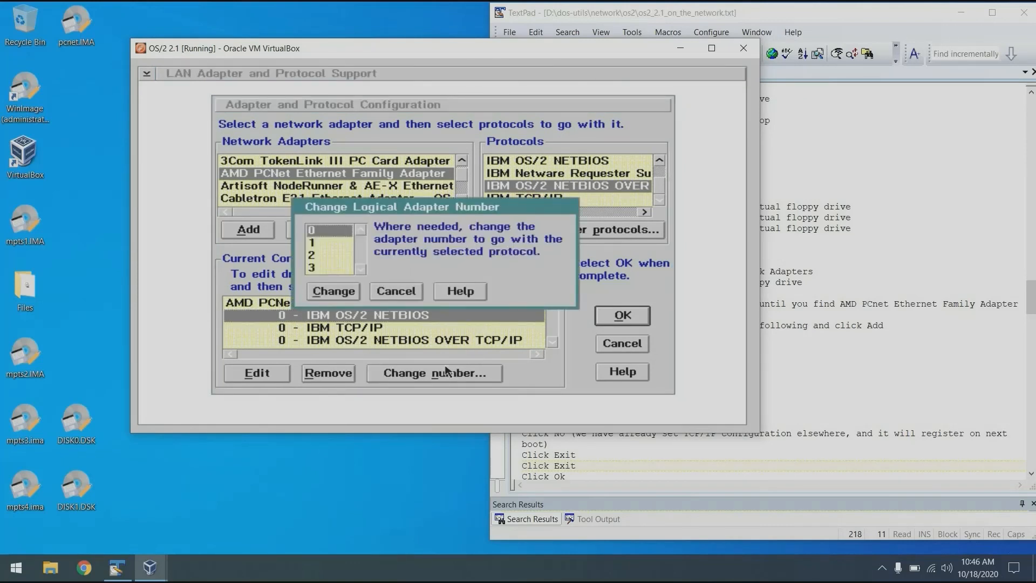
pyautogui.click(327, 244)
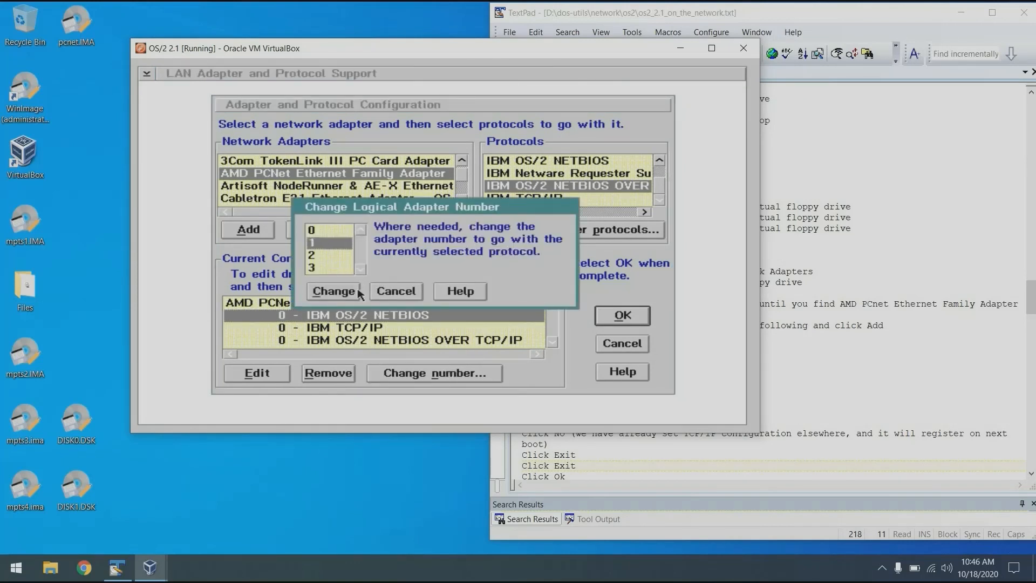
pyautogui.click(355, 293)
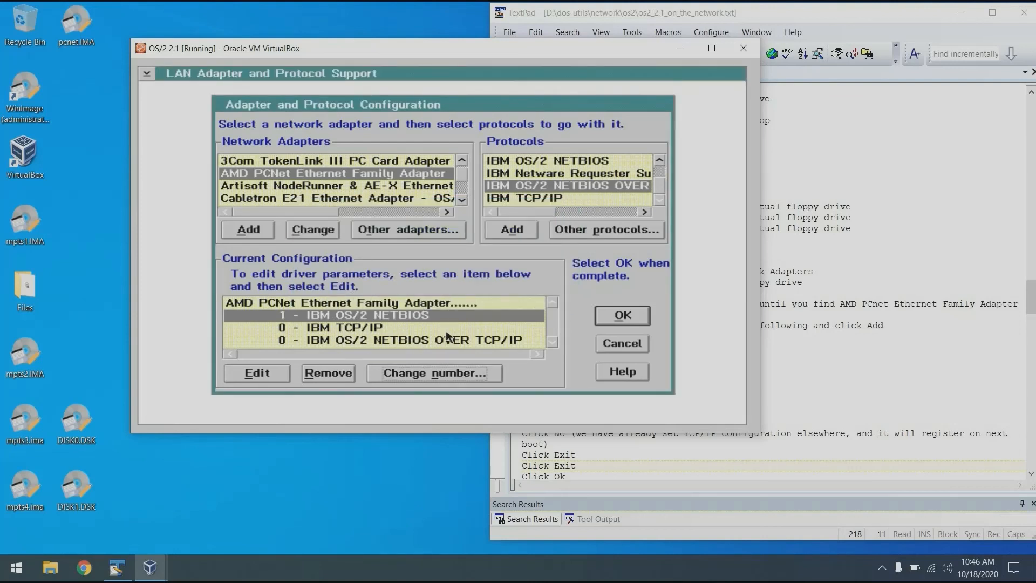
# Accept the adapter and protocol setup and close the MPTS configuration, declining to correct the TCP/IP socket access.
pyautogui.click(632, 318)
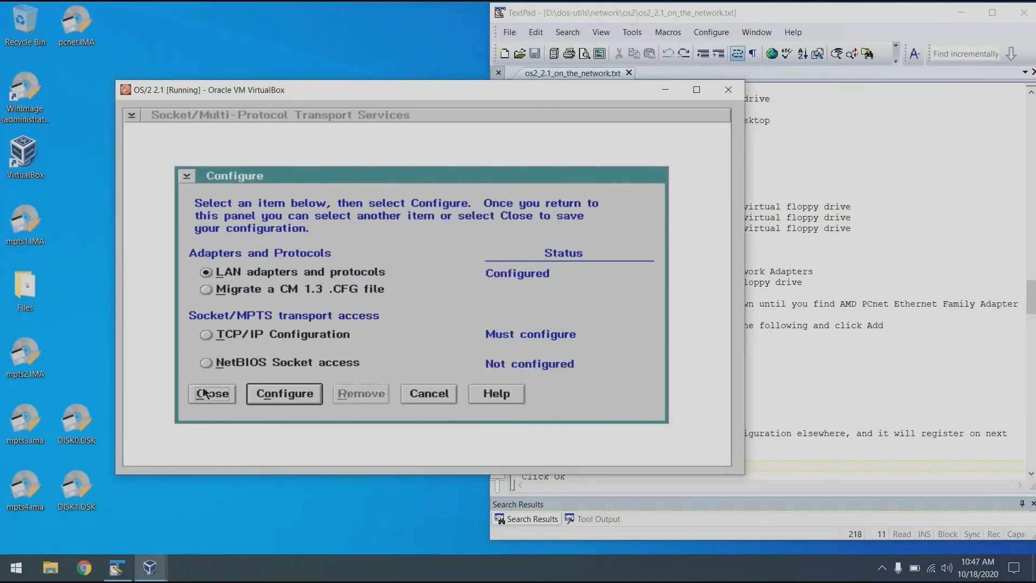
pyautogui.click(205, 393)
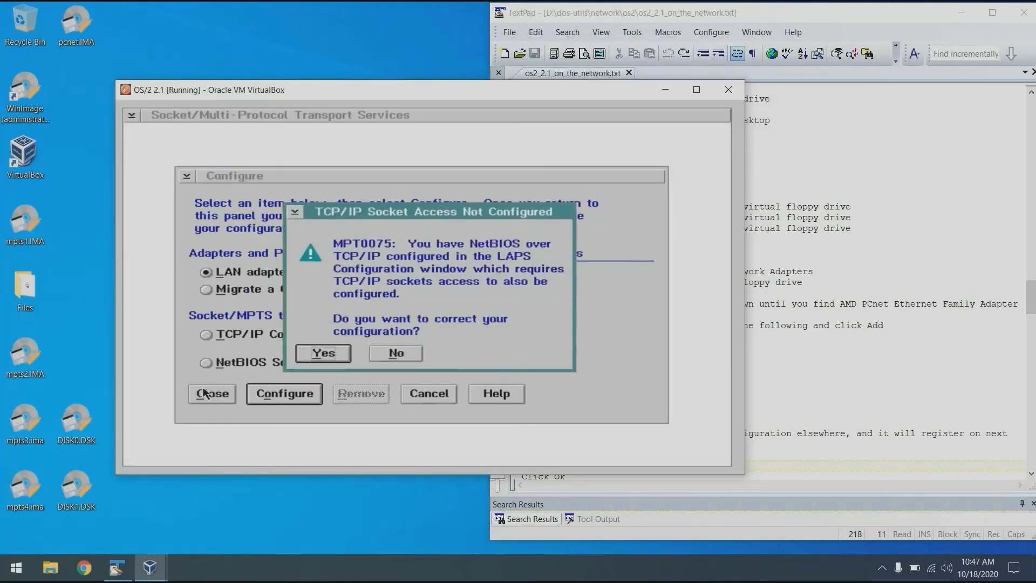
pyautogui.click(413, 358)
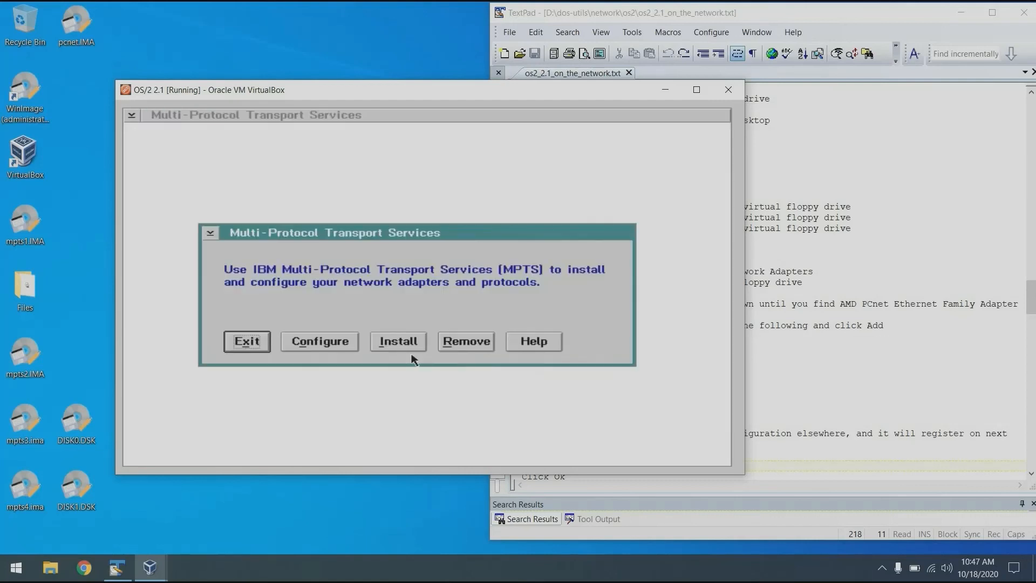
# Exit Multi-Protocol Transport Services, acknowledging the CONFIG.SYS update, and return to the OS/2 command window.
pyautogui.click(245, 344)
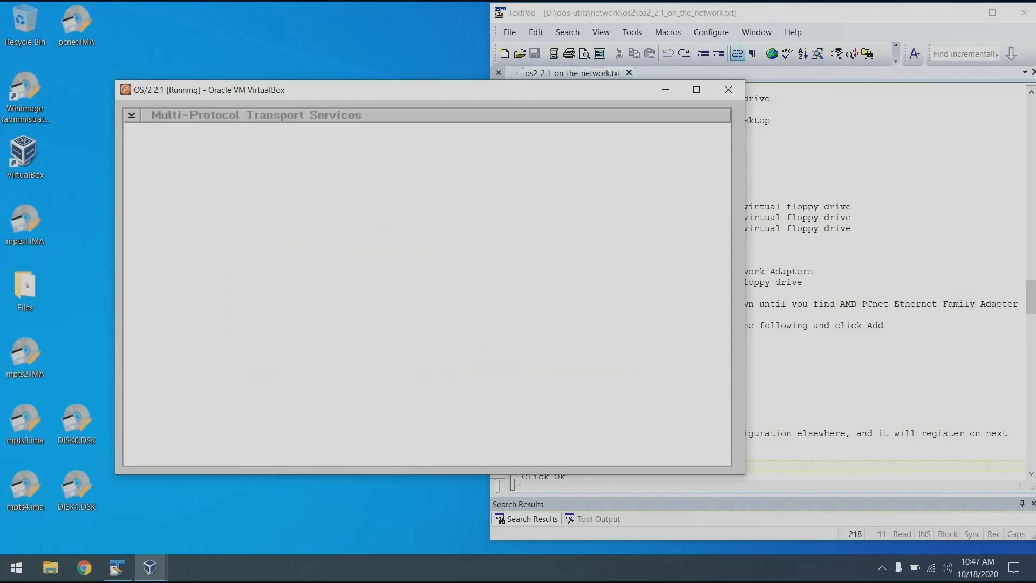
pyautogui.click(259, 403)
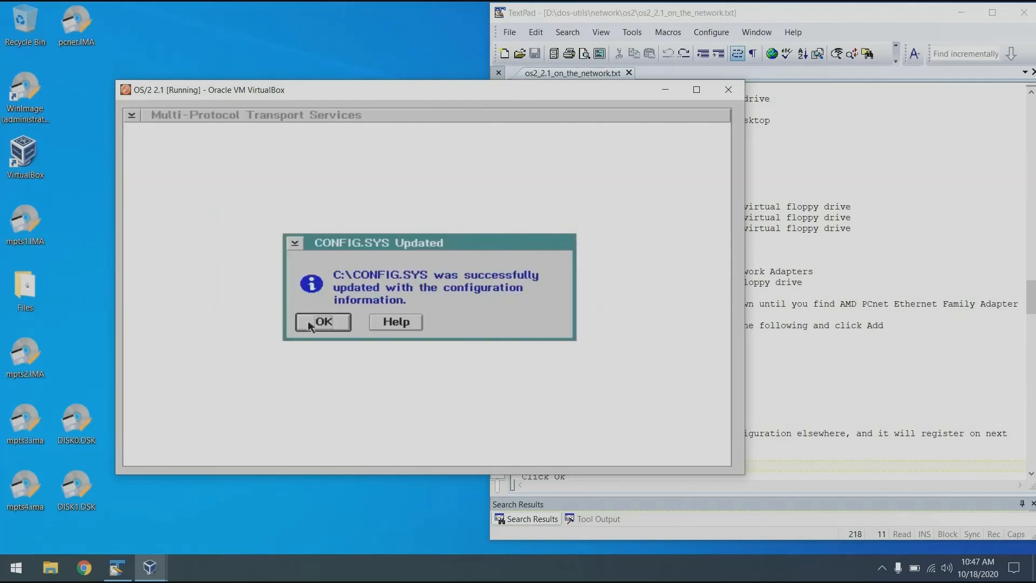
pyautogui.click(312, 323)
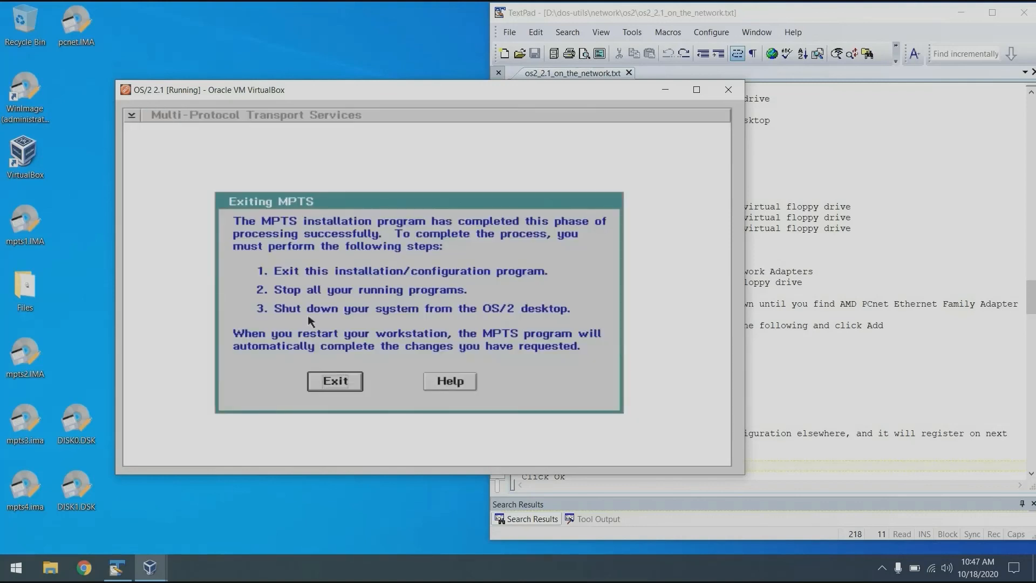
pyautogui.click(337, 379)
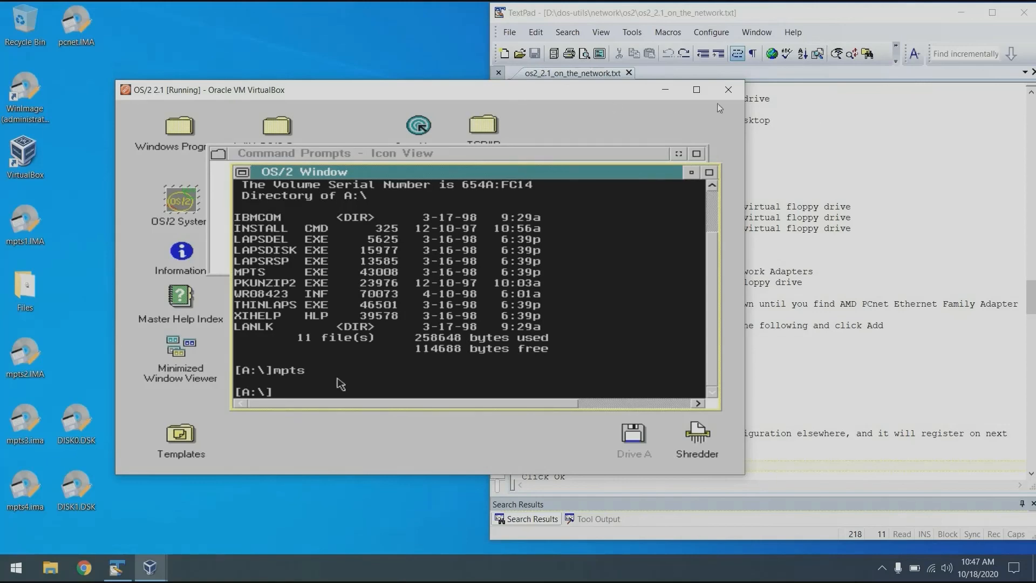
# Switch to the os2_2.1_on_the_network.txt notes in TextPad and examine the Test TCP/IP reboot instructions.
pyautogui.click(866, 343)
pyautogui.press('Down')
pyautogui.press('Down')
pyautogui.press('Down')
pyautogui.press('Down')
pyautogui.press('Down')
pyautogui.press('Down')
pyautogui.press('Down')
pyautogui.press('Down')
pyautogui.press('Down')
pyautogui.press('Down')
pyautogui.press('Up')
pyautogui.press('Up')
pyautogui.press('Up')
pyautogui.press('Up')
pyautogui.press('Up')
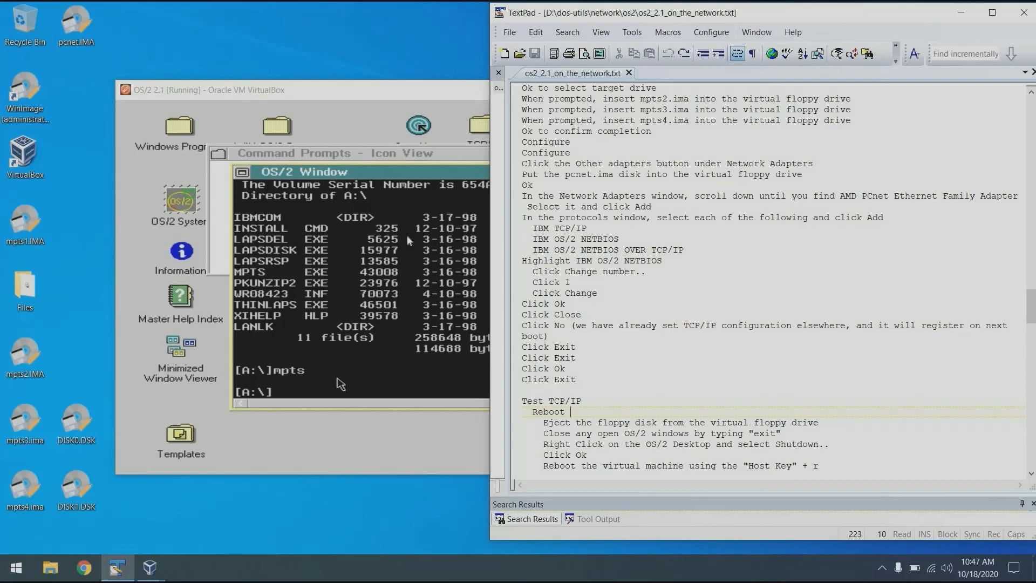
# Return to the OS/2 virtual machine, remove the disk from its virtual floppy drive, and exit the OS/2 command window.
pyautogui.click(324, 241)
pyautogui.press('Control_R+c')
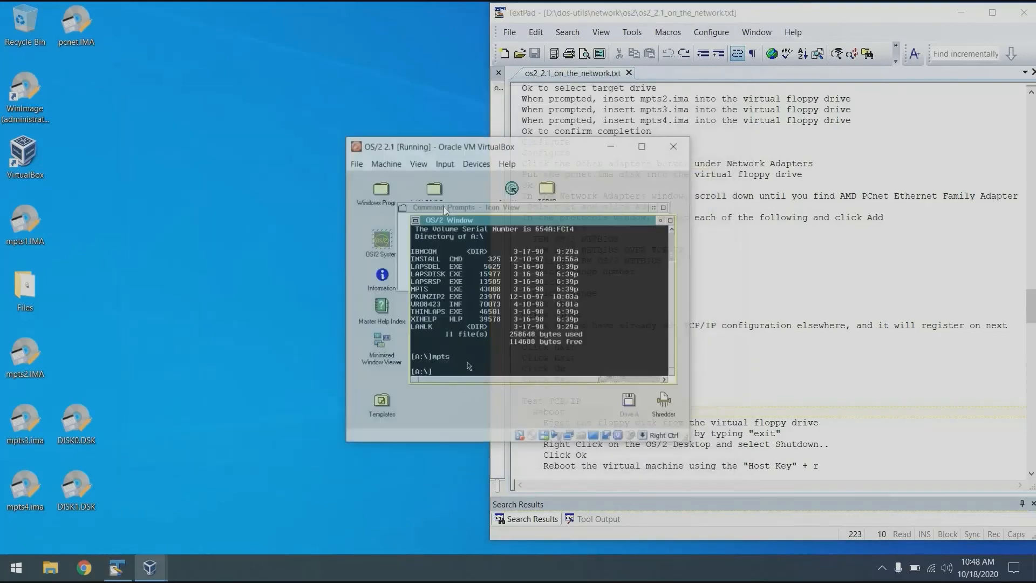
pyautogui.click(477, 163)
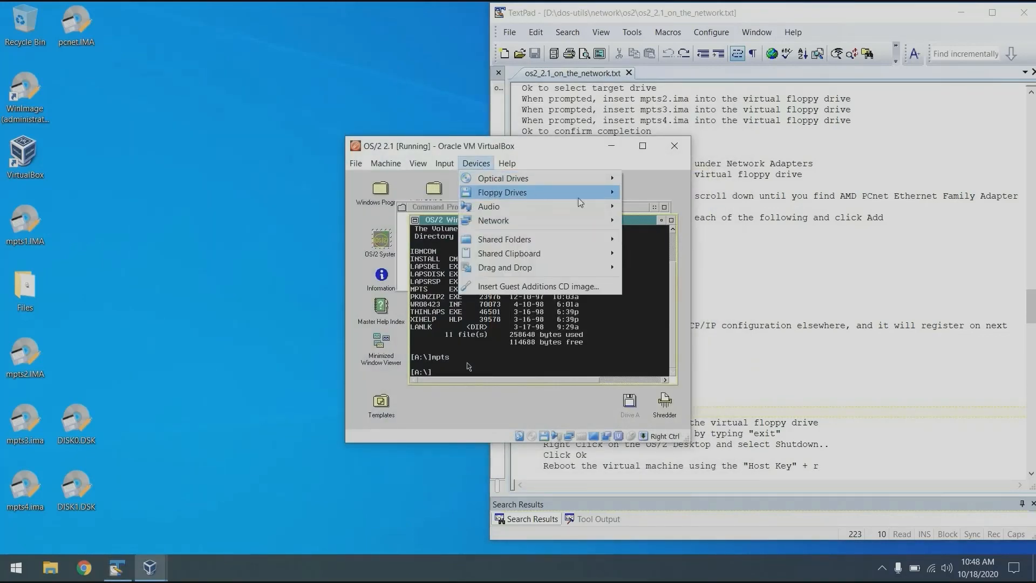
pyautogui.moveTo(580, 194)
pyautogui.click(630, 288)
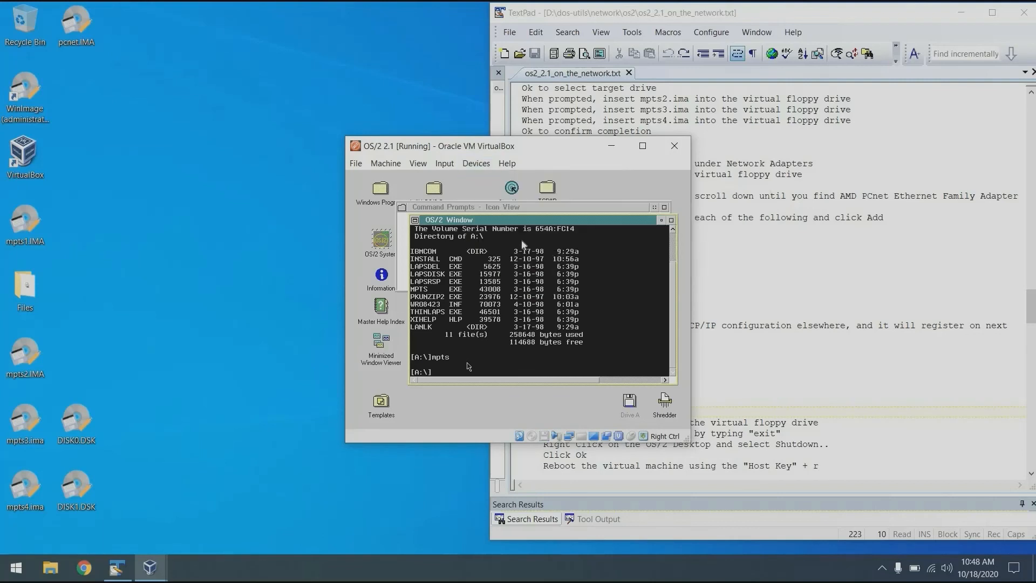
pyautogui.write('exit')
pyautogui.press('Return')
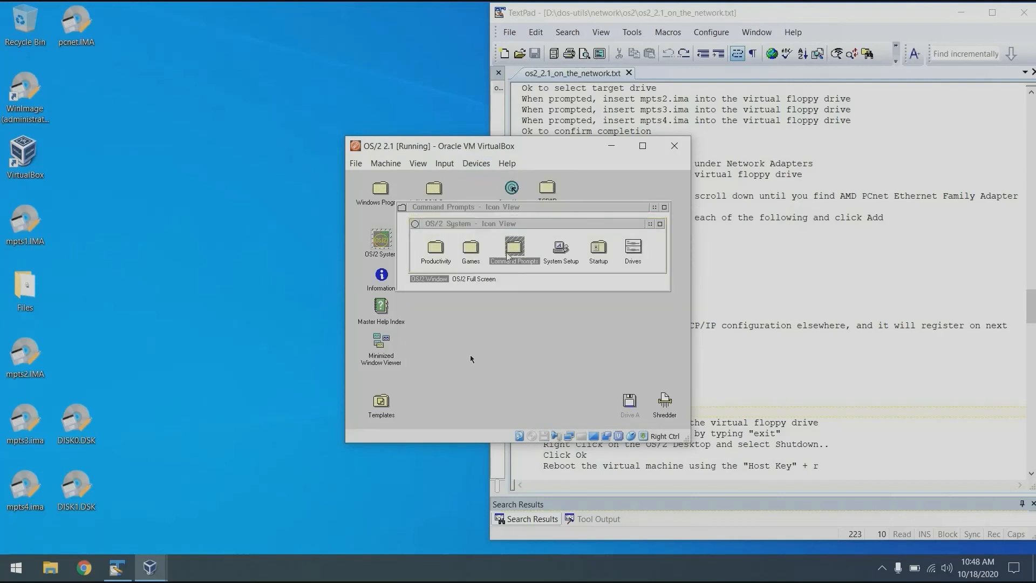
# Return the virtual machine to scaled view, shut down OS/2 from its desktop and restart it.
pyautogui.hotkey('ctrl', 'c')
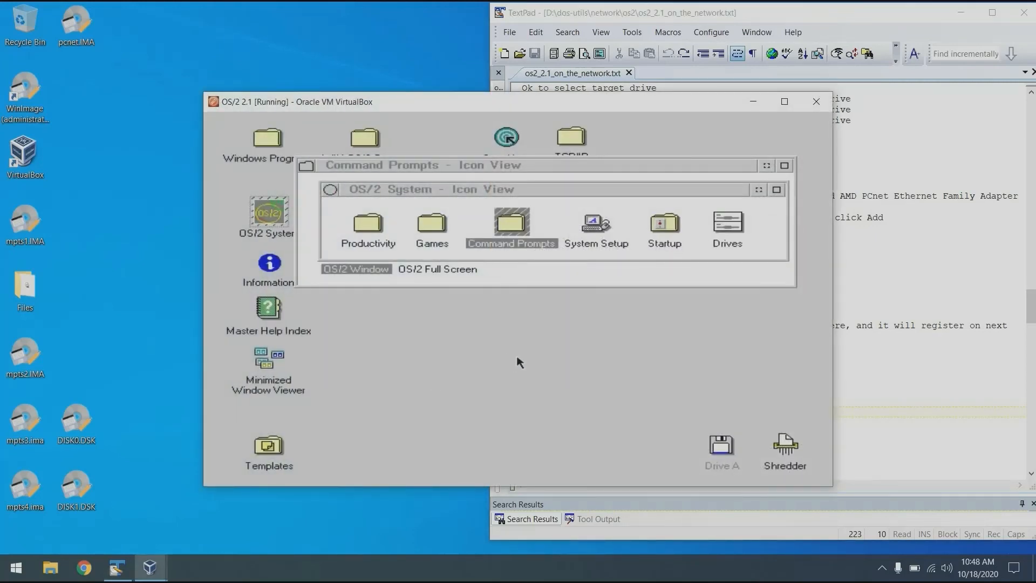
pyautogui.rightClick(543, 356)
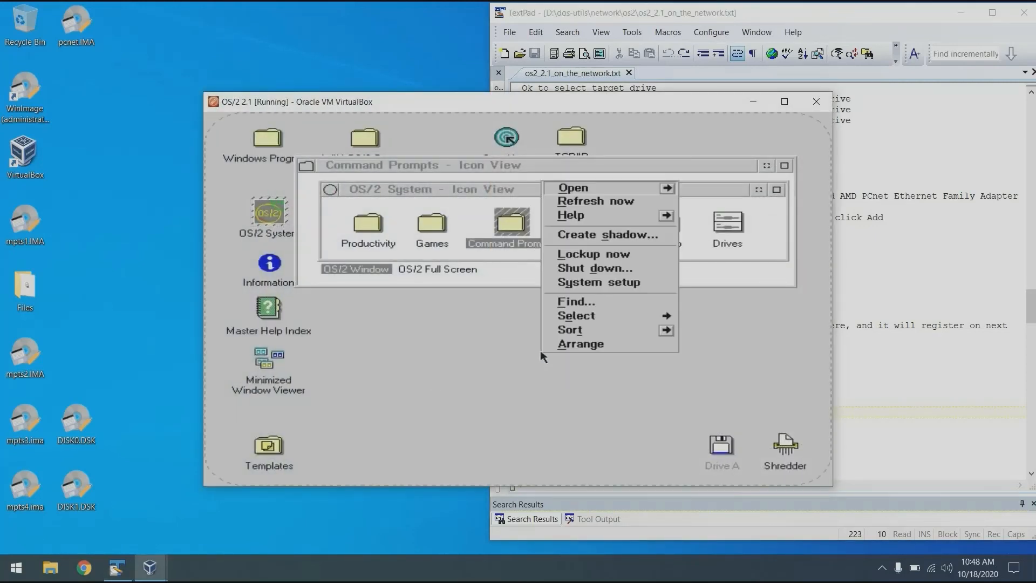
pyautogui.click(625, 268)
pyautogui.click(395, 347)
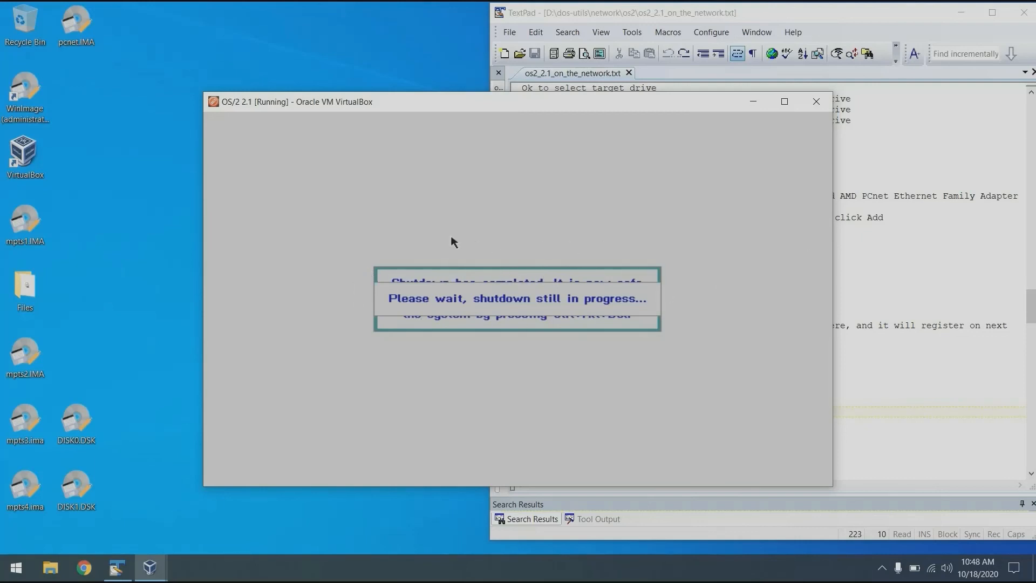
pyautogui.hotkey('ctrl', 'alt', 'Delete')
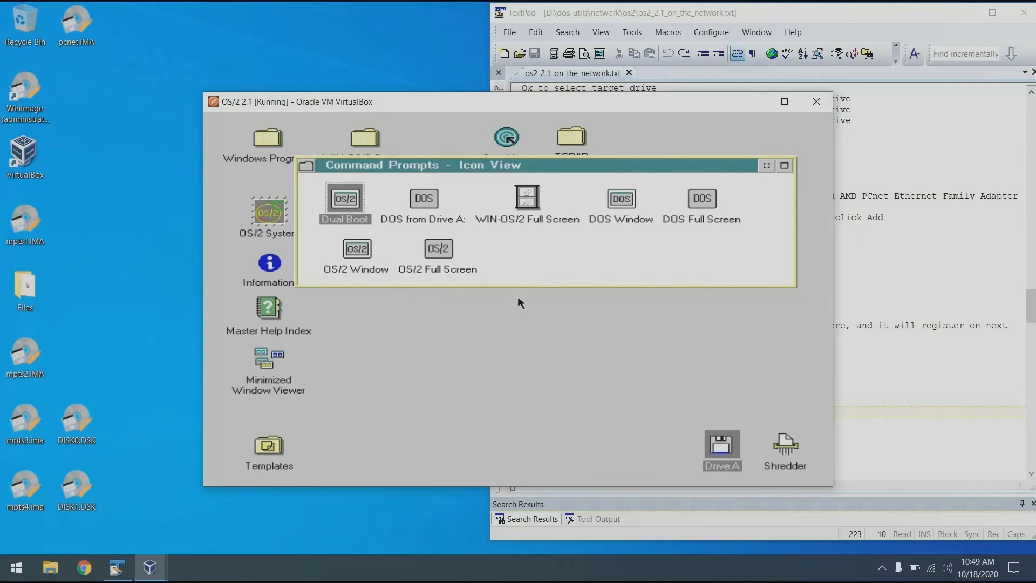
# Open an OS/2 command window and test a telnet connection to 192.168.1.105, ending the session at the login prompt.
pyautogui.doubleClick(353, 269)
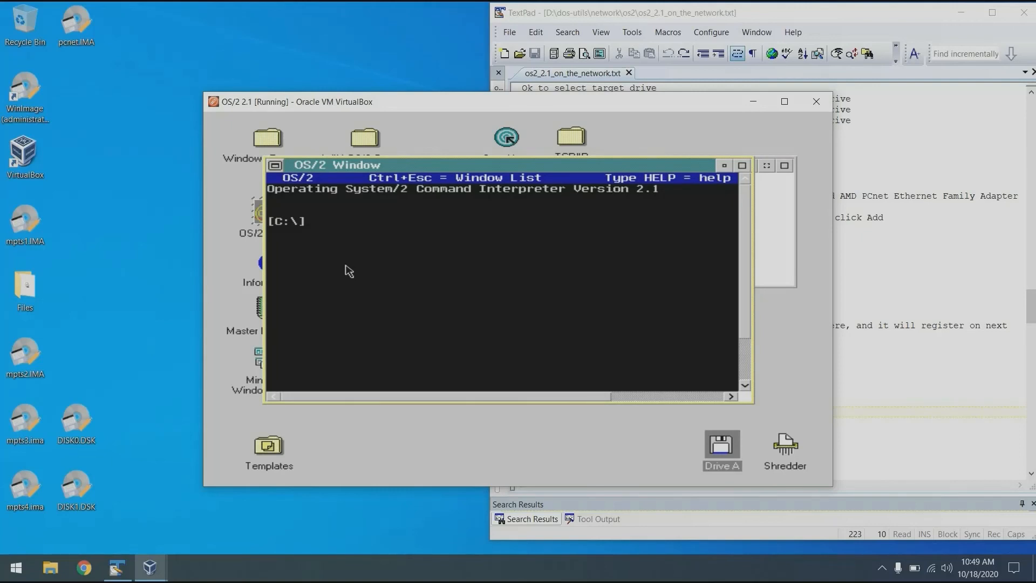
pyautogui.write('telnet 192.168.1.105')
pyautogui.press('Return')
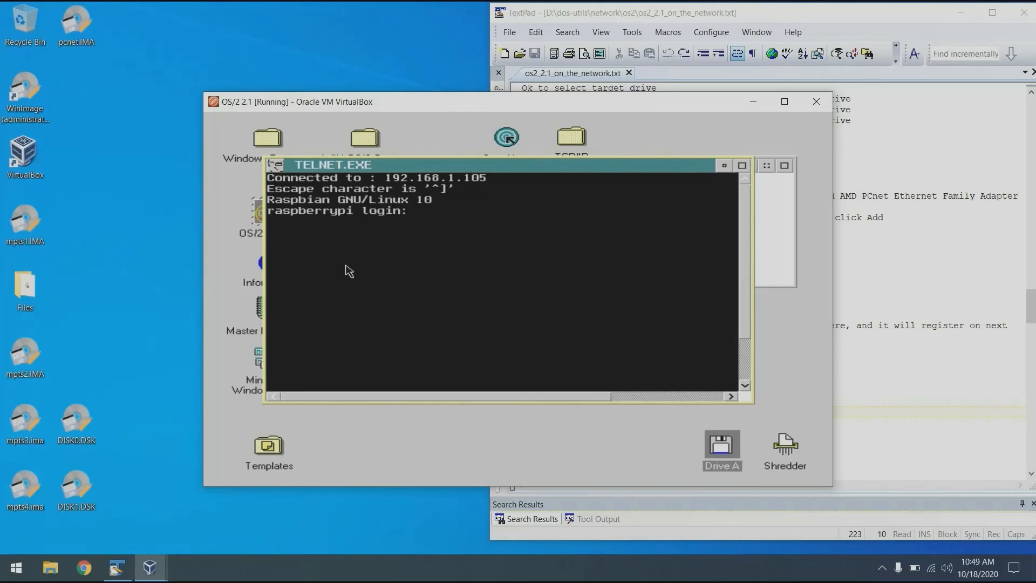
pyautogui.hotkey('ctrl', 'c')
# Ping 192.168.1.105 from the OS/2 command window, stop the ping after a few replies, and clear the screen.
pyautogui.write('ping')
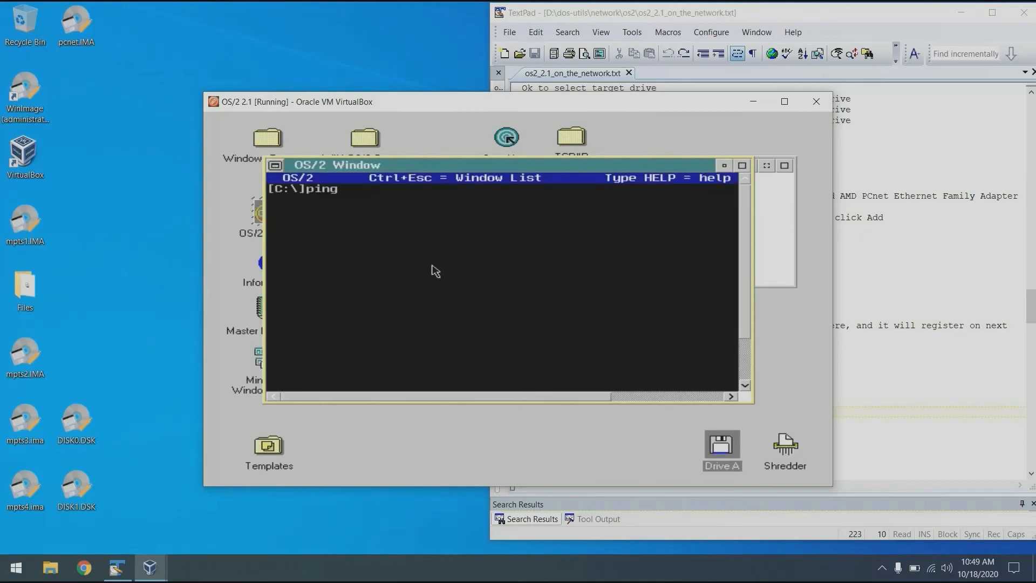
pyautogui.write(' 192.168.1.105')
pyautogui.press('Return')
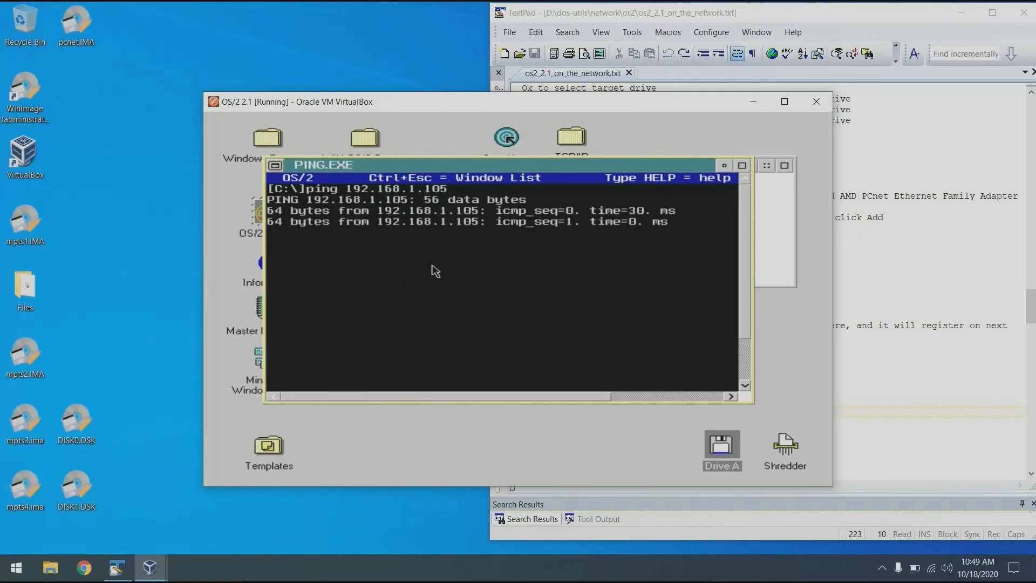
pyautogui.hotkey('ctrl', 'c')
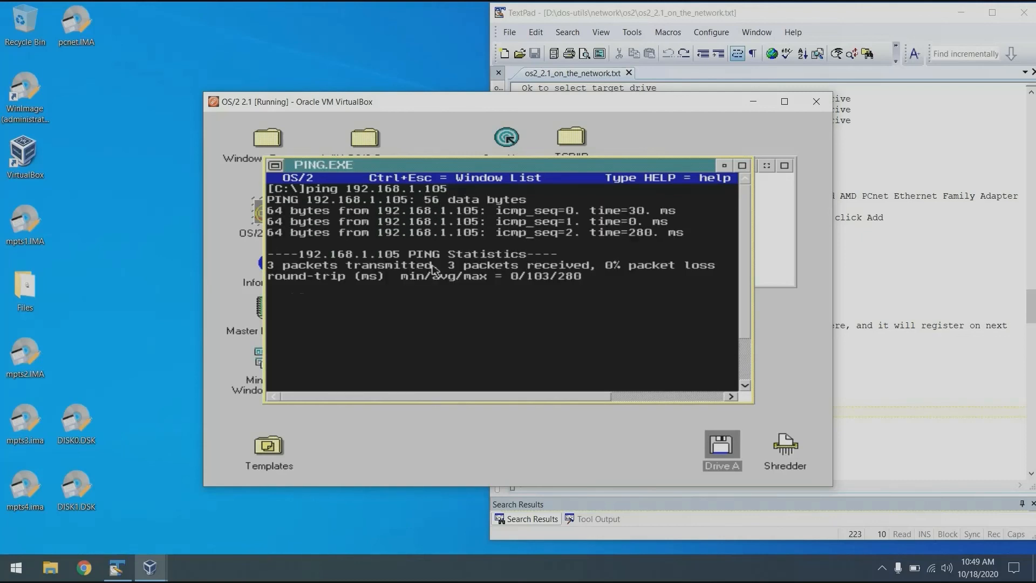
pyautogui.write('cls')
pyautogui.press('Return')
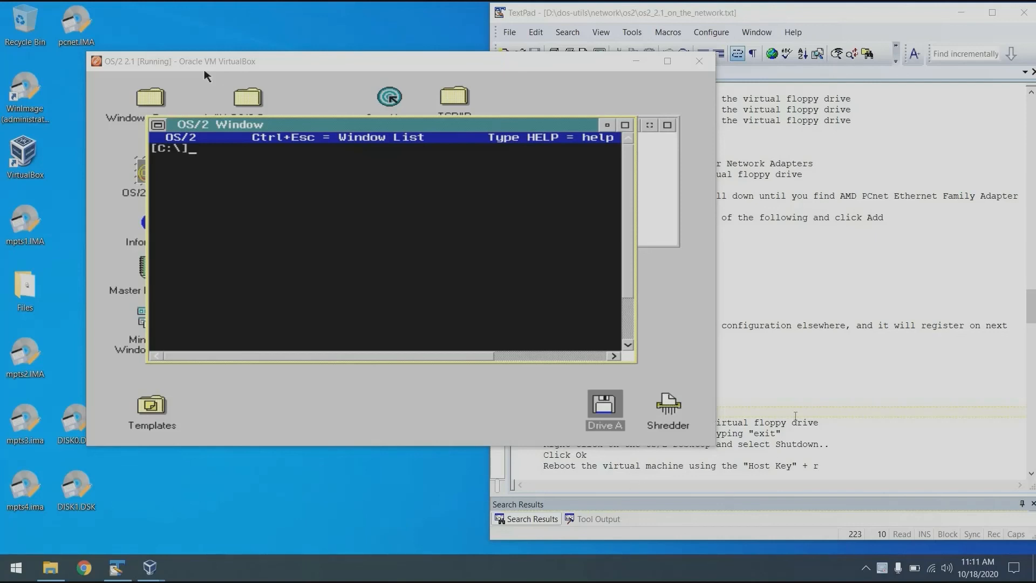
# Switch to the TextPad notes and examine the Install IBM LAN SERVER 3.0 section, including the MPTS instructions that follow.
pyautogui.click(805, 402)
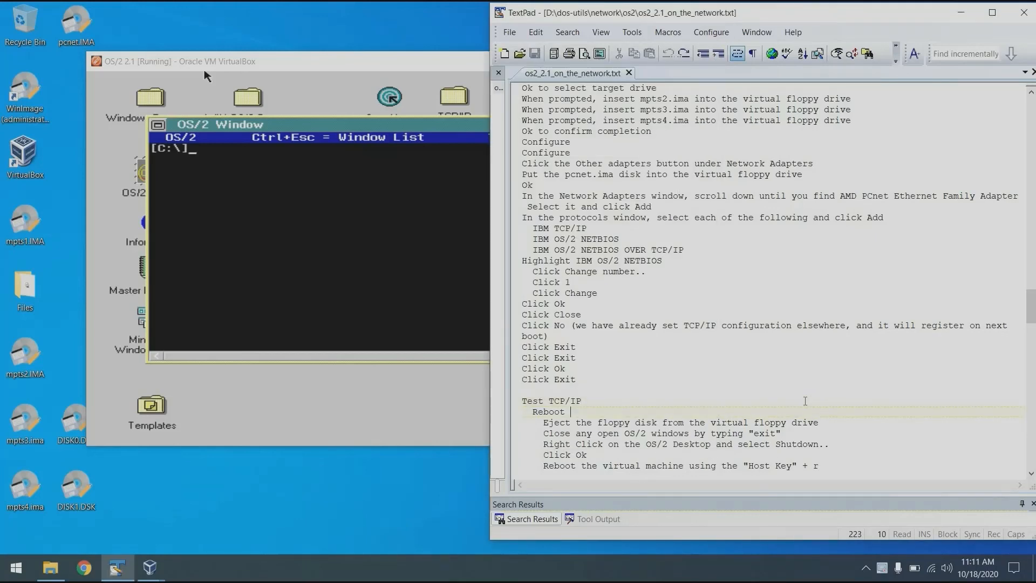
pyautogui.press('Down')
pyautogui.press('Down')
pyautogui.press('Down')
pyautogui.press('Down')
pyautogui.press('Down')
pyautogui.press('Down')
pyautogui.press('Down')
pyautogui.press('Down')
pyautogui.press('Down')
pyautogui.press('Down')
pyautogui.press('Down')
pyautogui.press('Down')
pyautogui.press('Down')
pyautogui.press('Down')
pyautogui.press('Down')
pyautogui.press('Down')
pyautogui.press('Down')
pyautogui.press('Down')
pyautogui.press('Down')
pyautogui.press('Down')
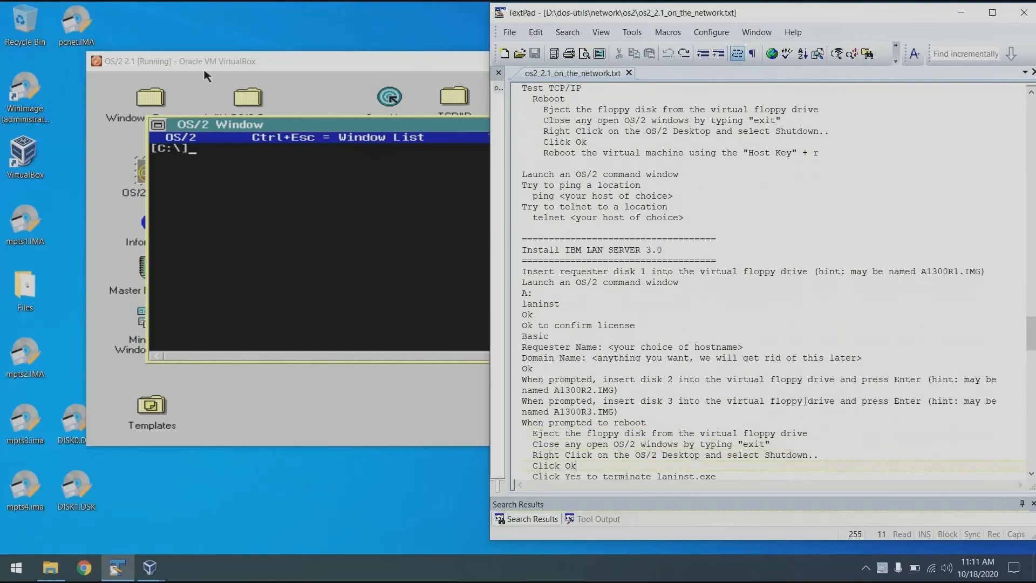
pyautogui.press('Down')
pyautogui.press('Down')
pyautogui.press('Down')
pyautogui.press('Down')
pyautogui.press('Down')
pyautogui.press('Down')
pyautogui.press('Down')
pyautogui.press('Down')
pyautogui.press('Down')
pyautogui.press('End')
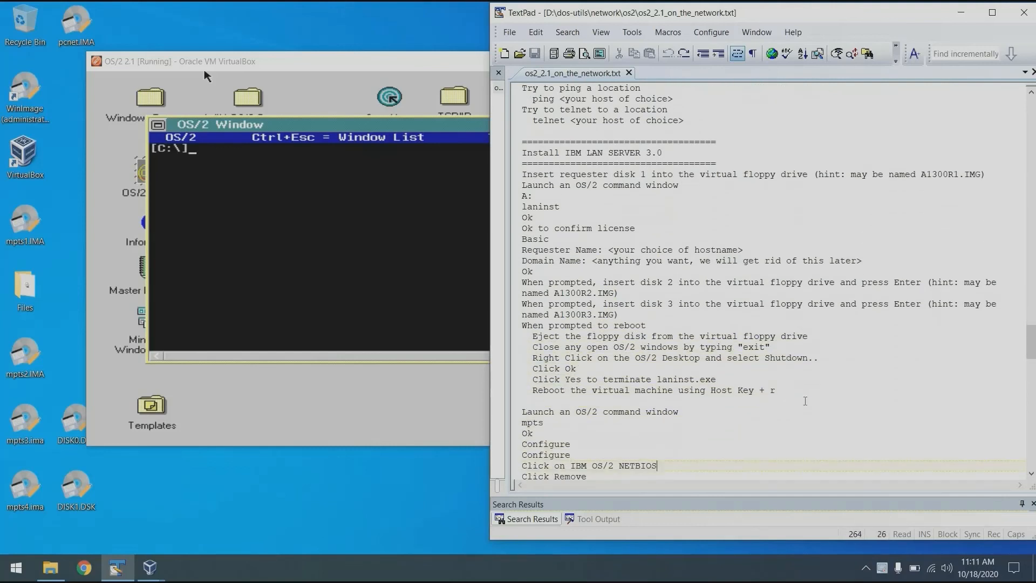
pyautogui.press('Down')
pyautogui.press('Down')
pyautogui.press('Down')
pyautogui.press('Down')
pyautogui.press('Down')
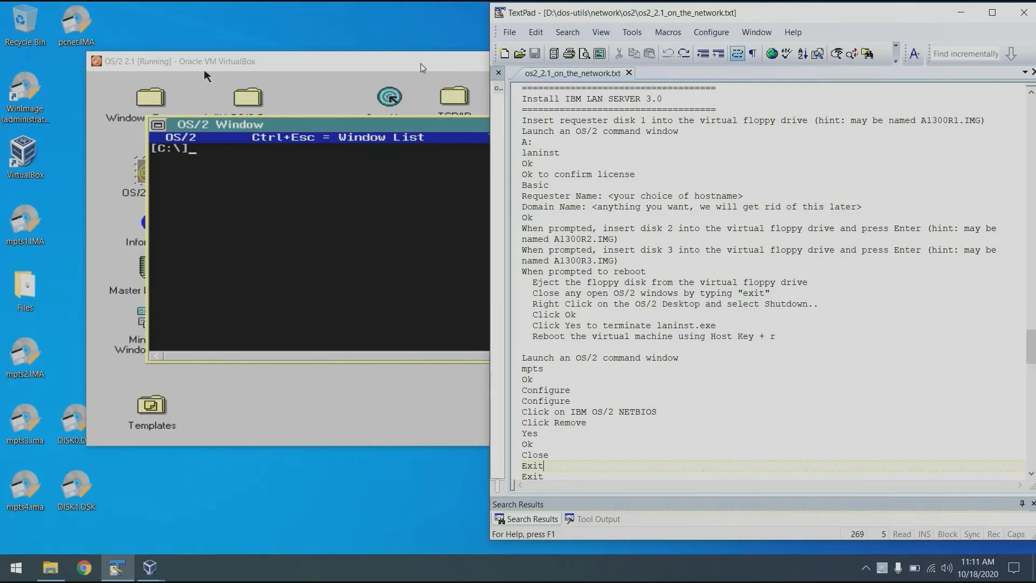
# Return to the OS/2 virtual machine and insert A1300R1.IMG from Desktop\Files\IBM Lan Server 3.0 into its virtual floppy drive.
pyautogui.click(330, 65)
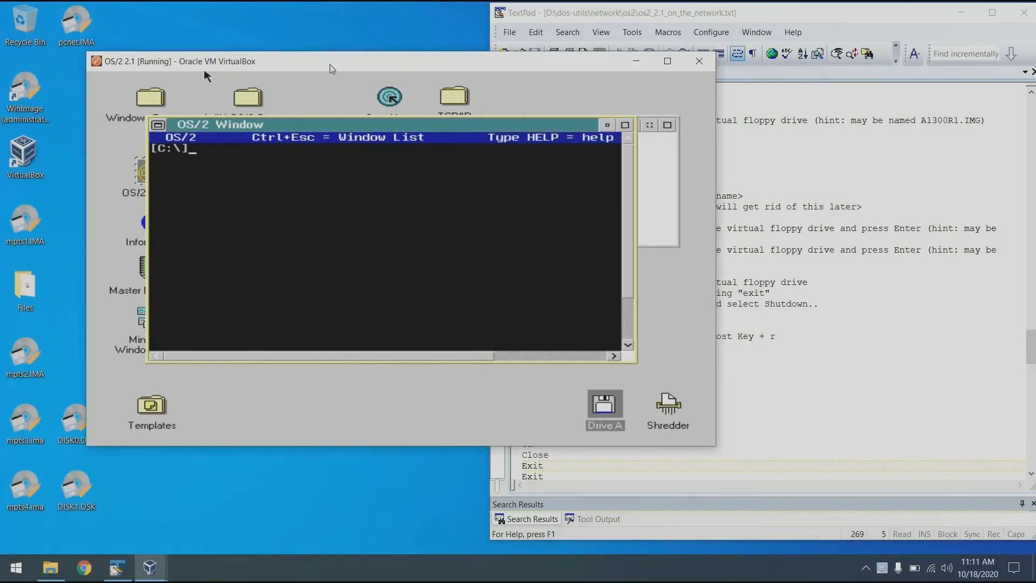
pyautogui.doubleClick(331, 65)
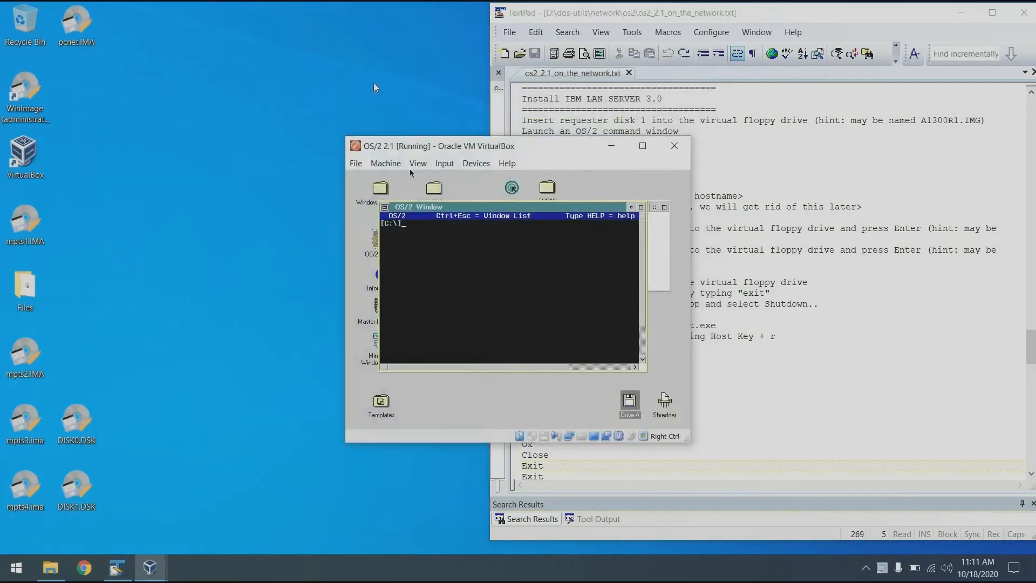
pyautogui.click(469, 162)
pyautogui.moveTo(539, 193)
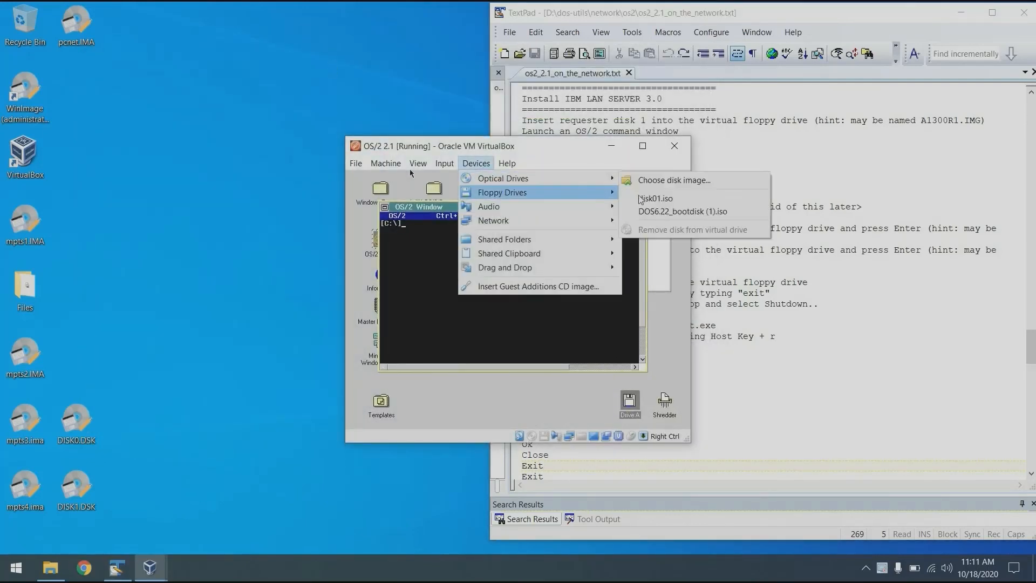
pyautogui.click(654, 195)
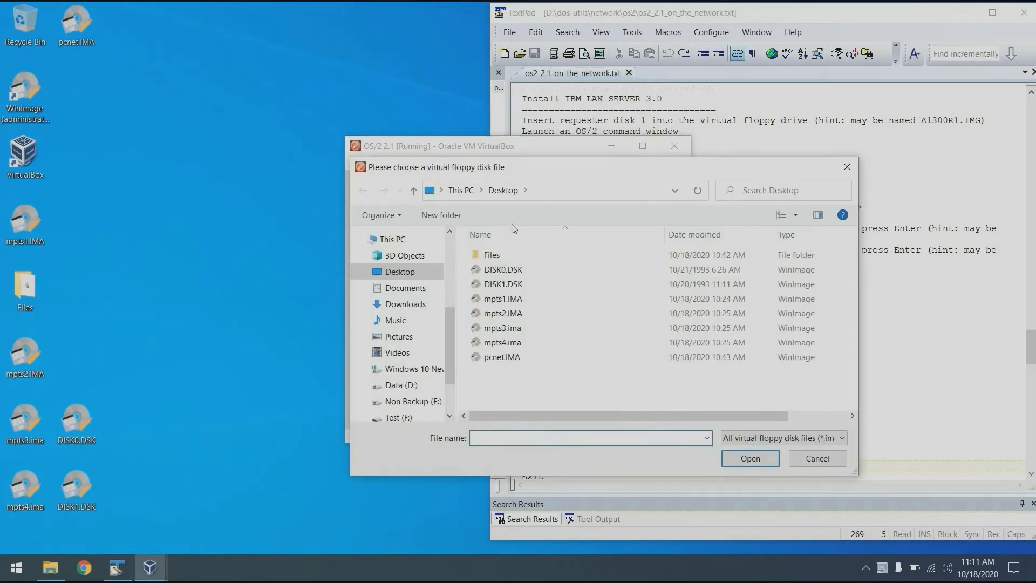
pyautogui.doubleClick(491, 255)
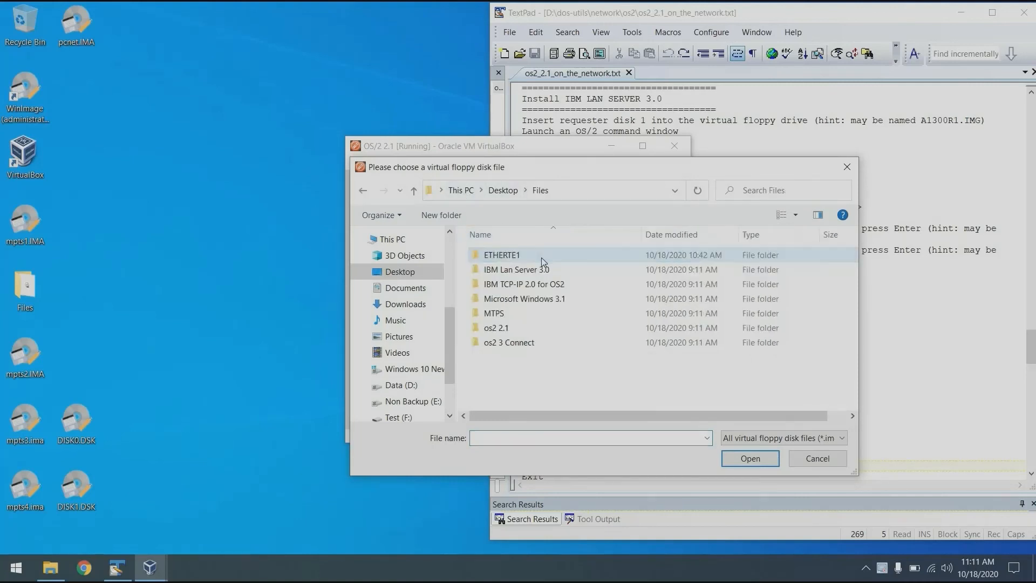
pyautogui.doubleClick(545, 270)
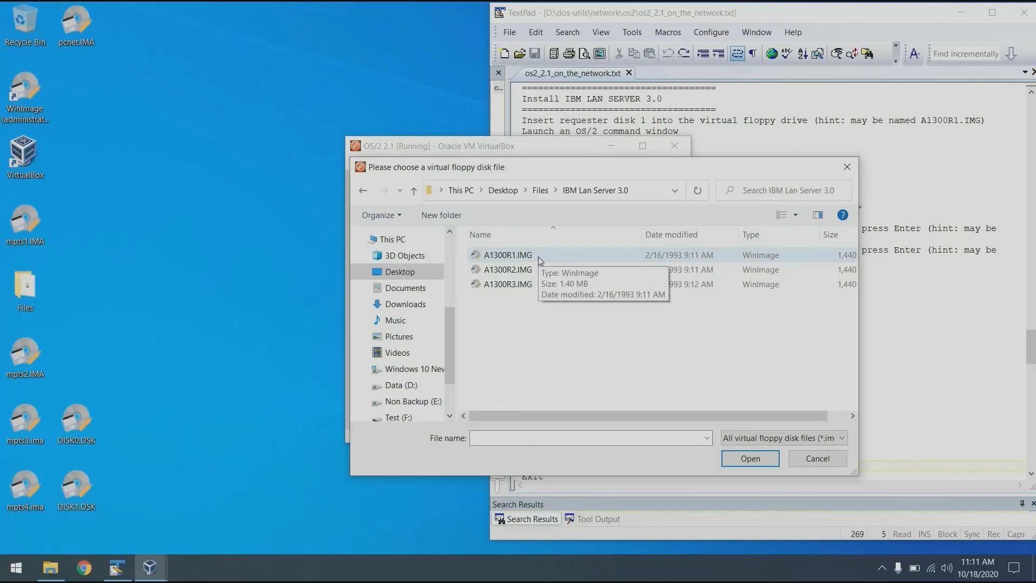
pyautogui.click(540, 260)
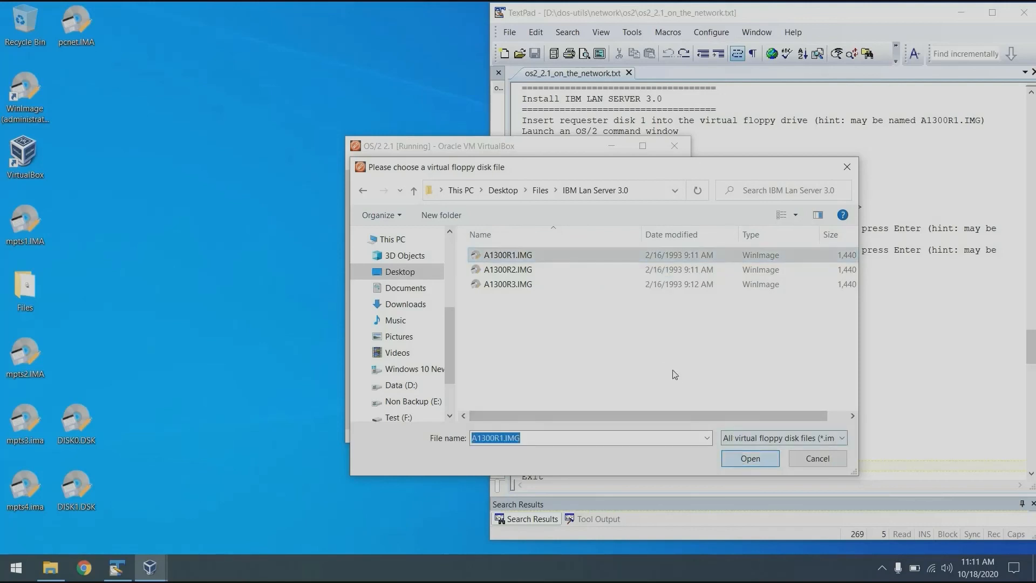
pyautogui.press('Return')
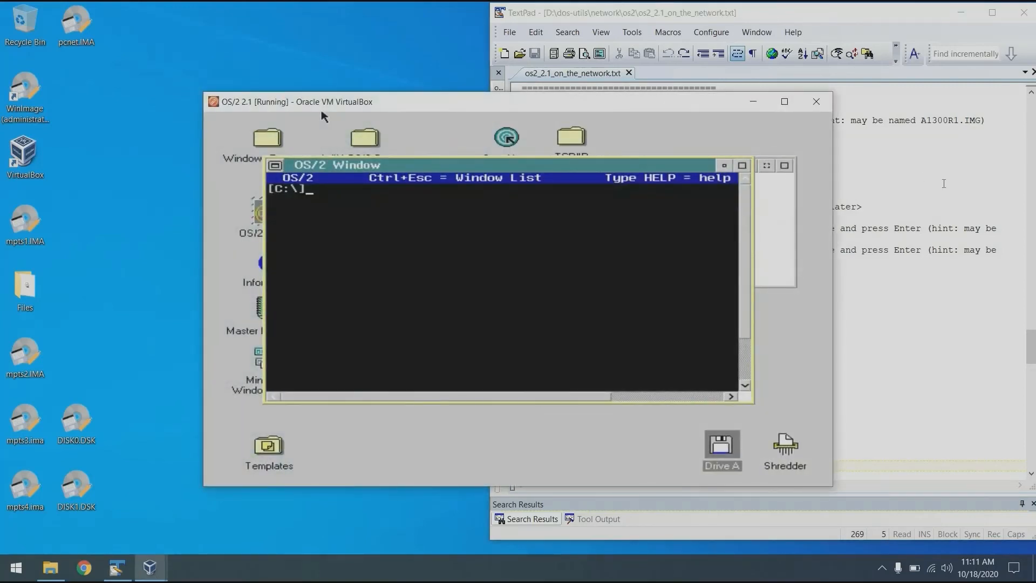
# Switch to drive A: in the OS/2 command window and run laninst to start the LAN Server installer.
pyautogui.hotkey('alt', 'Tab')
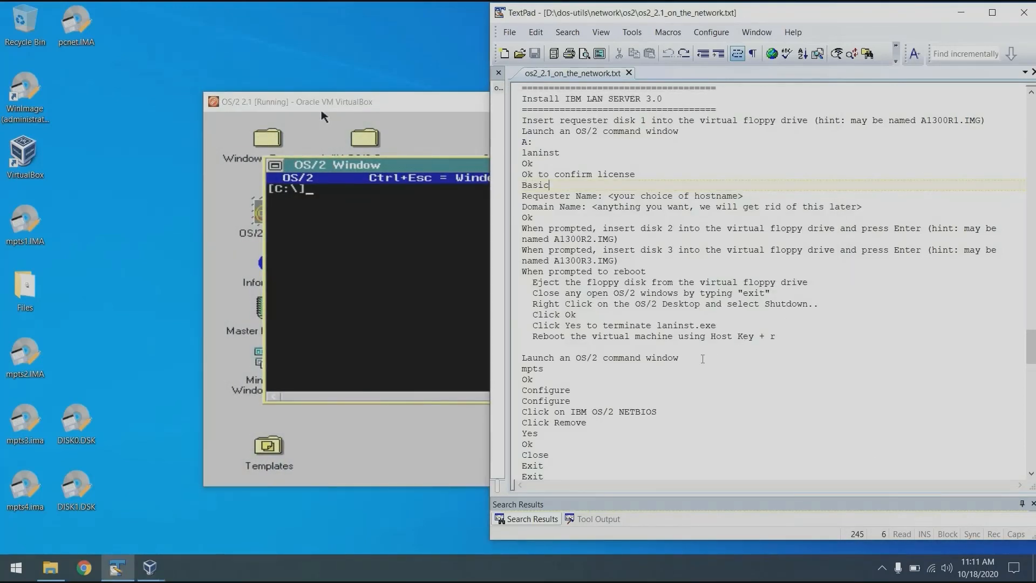
pyautogui.click(406, 254)
pyautogui.write('A:\\]')
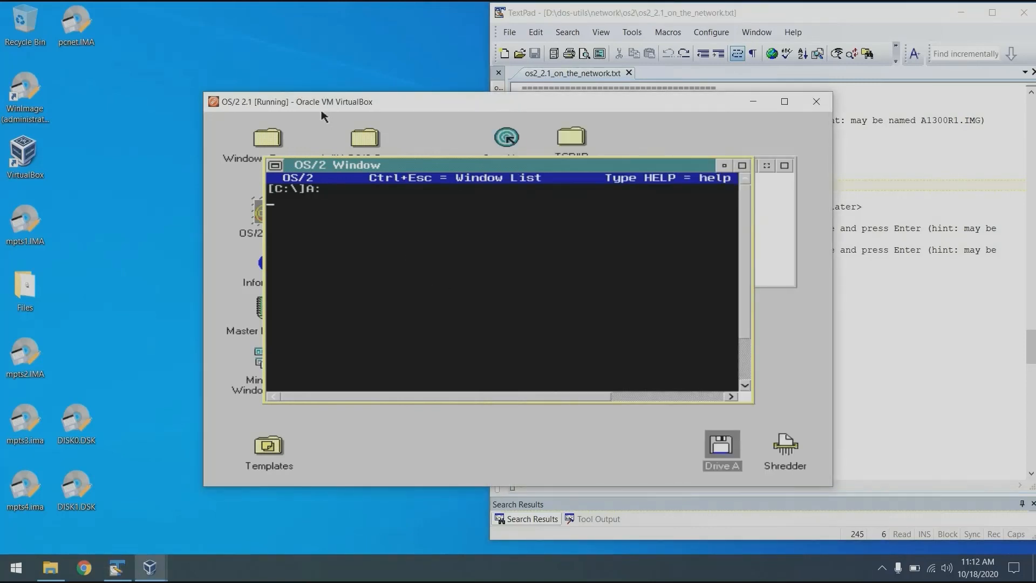
pyautogui.write('laninst')
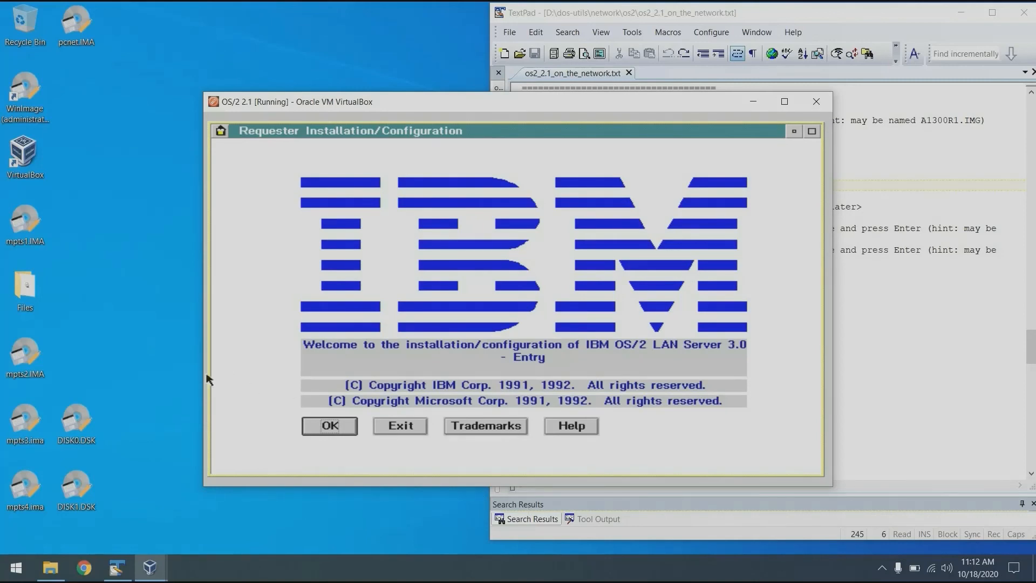
# Accept the welcome and licensing screens of the requester installation and choose the Basic installation path.
pyautogui.press('Return')
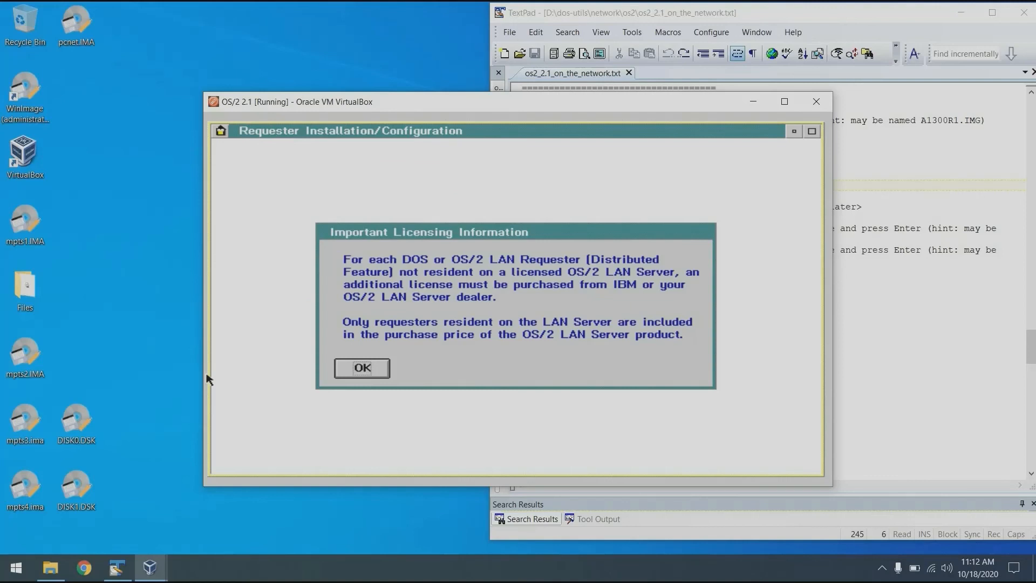
pyautogui.press('Return')
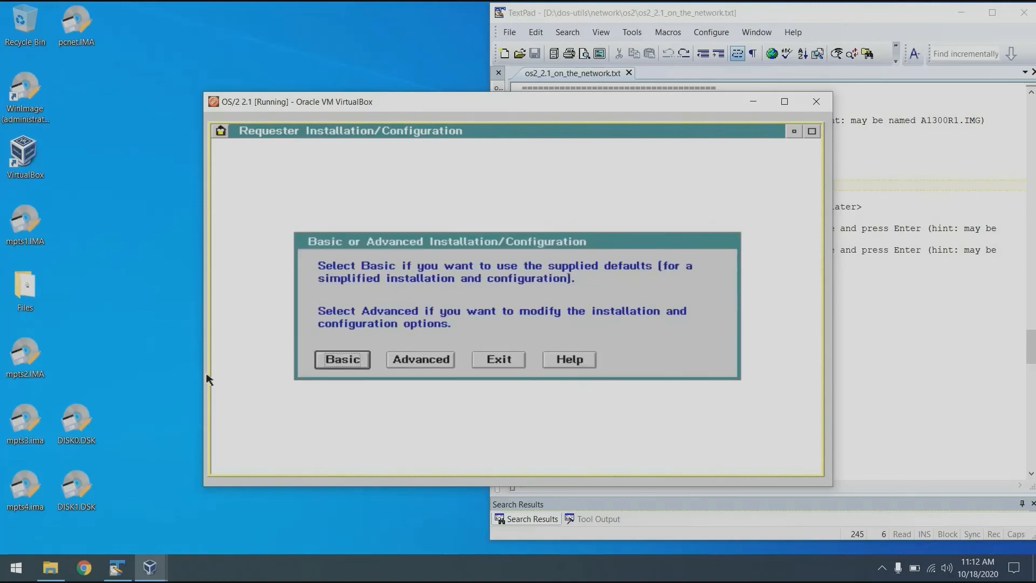
pyautogui.press('Return')
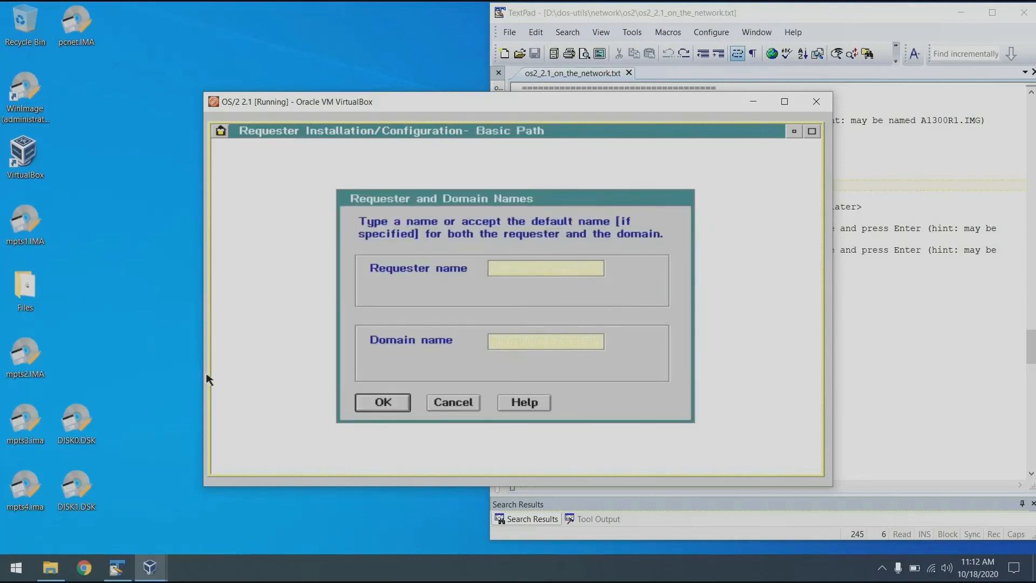
# Set the requester name to OS2 and the domain name to DOMAIN, and start copying the installation files.
pyautogui.write('OS2')
pyautogui.press('Tab')
pyautogui.write('DOMAIN')
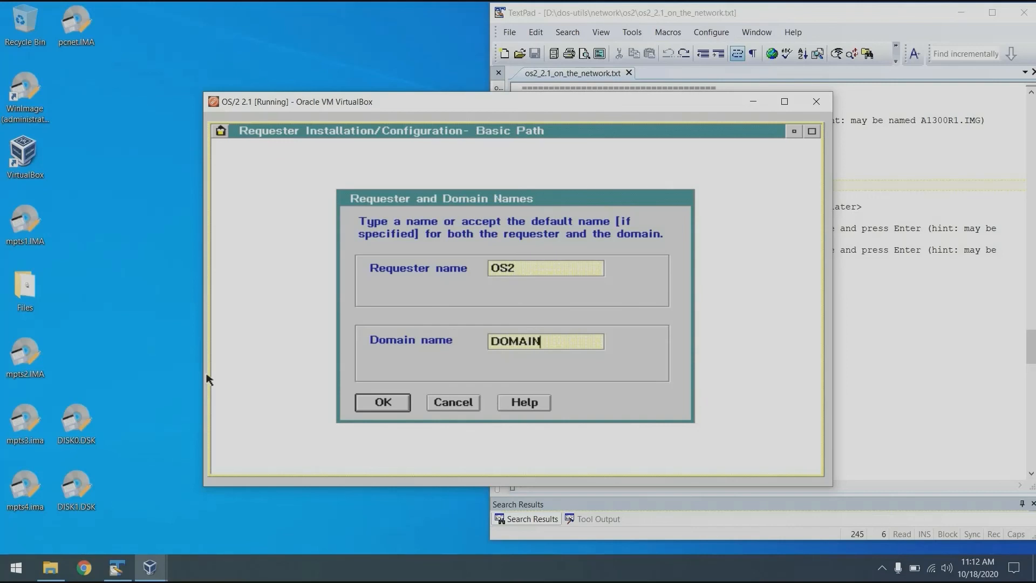
pyautogui.press('Tab')
pyautogui.press('Return')
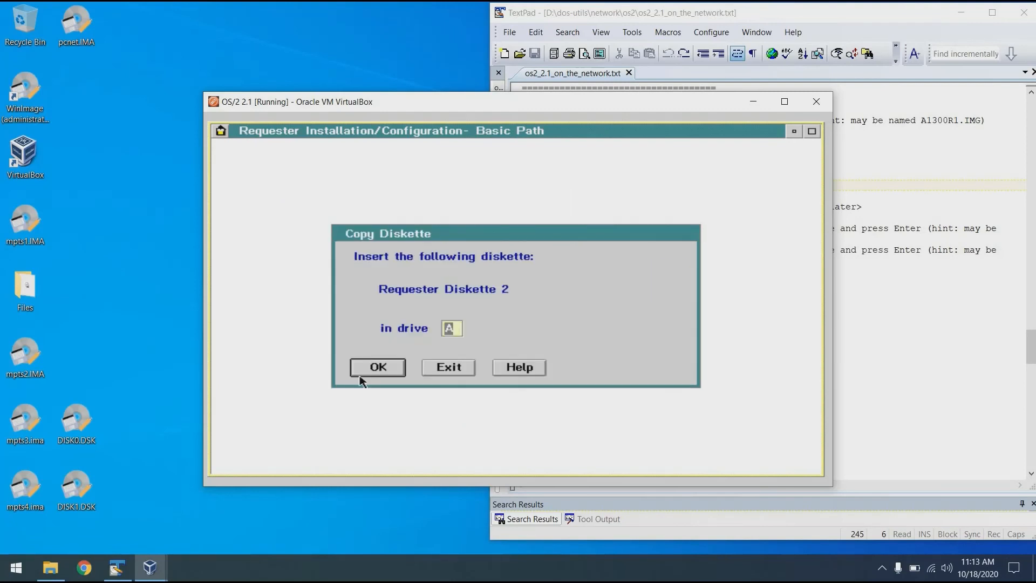
# Insert A1300R2.IMG into the virtual floppy drive as Requester Diskette 2 and continue the installation.
pyautogui.press('Control_R+c')
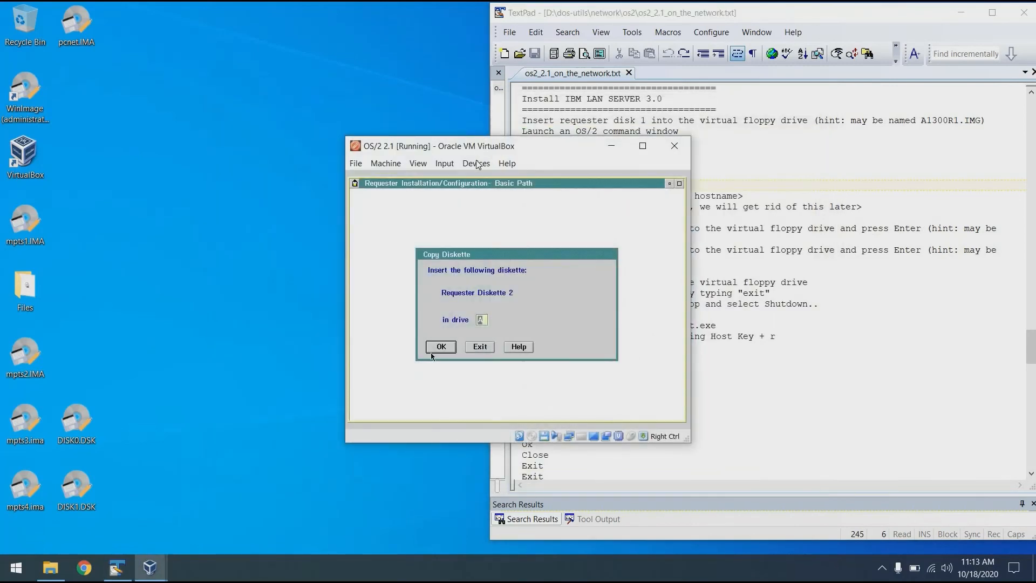
pyautogui.click(476, 163)
pyautogui.moveTo(574, 196)
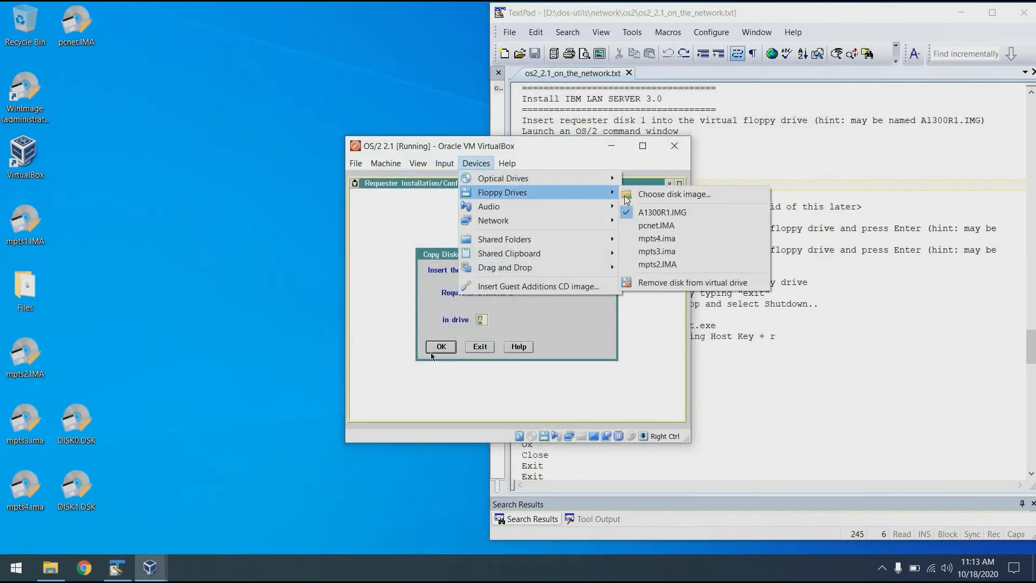
pyautogui.click(626, 201)
pyautogui.doubleClick(527, 273)
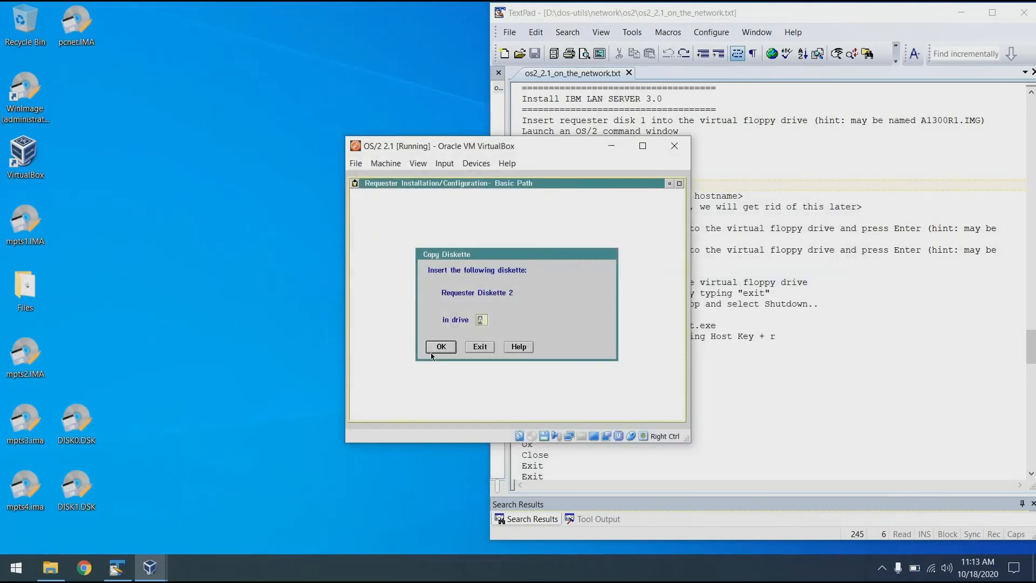
pyautogui.click(432, 355)
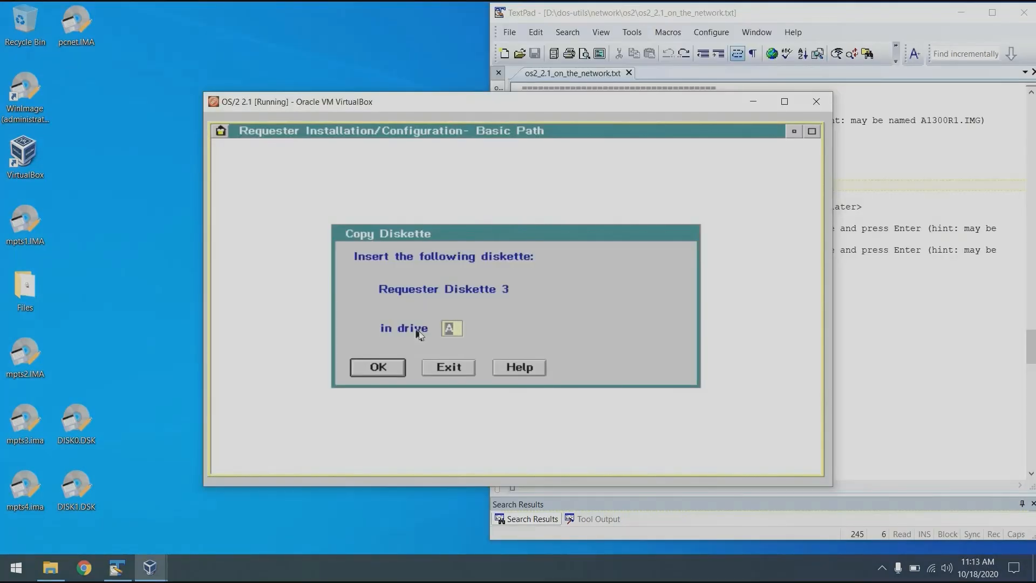
# Insert A1300R3.IMG into the virtual floppy drive as Requester Diskette 3 and continue the installation.
pyautogui.hotkey('ctrl', 'c')
pyautogui.click(477, 164)
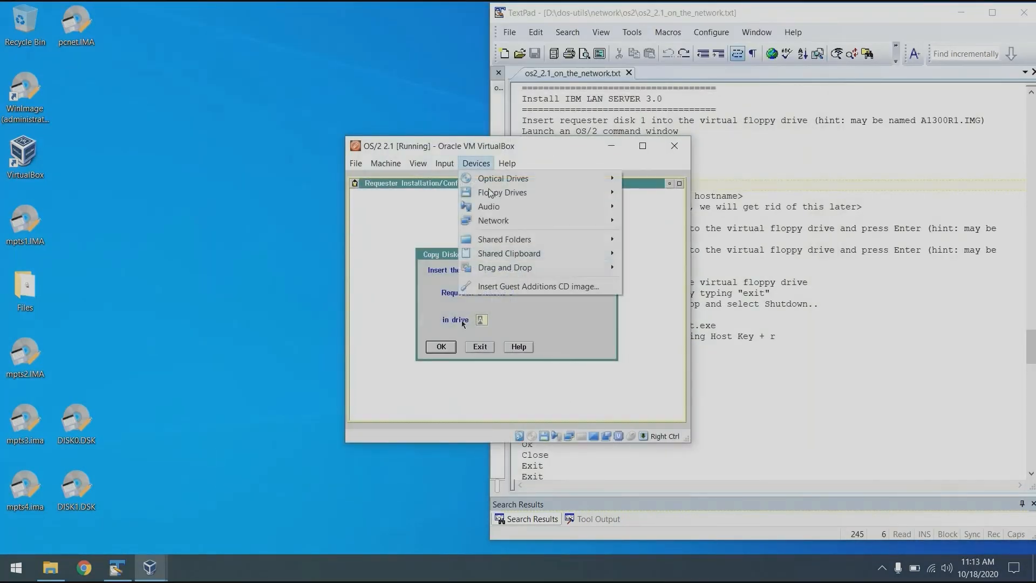
pyautogui.moveTo(534, 193)
pyautogui.click(639, 195)
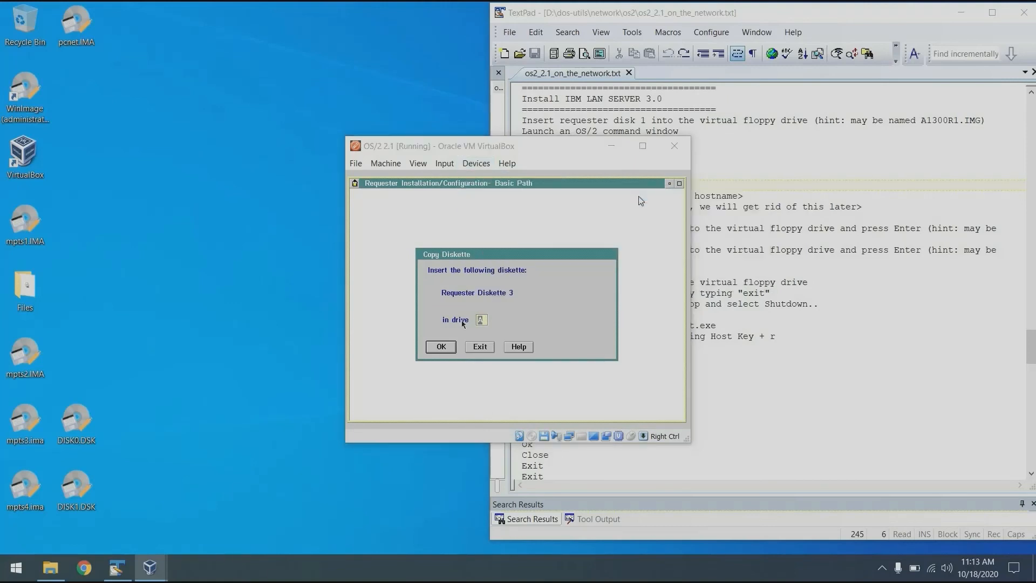
pyautogui.doubleClick(529, 285)
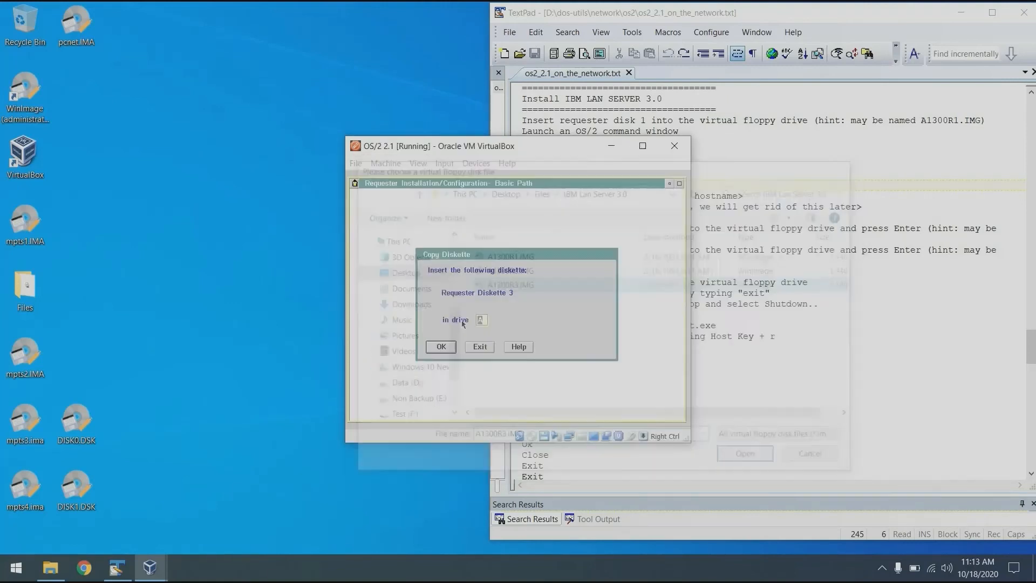
pyautogui.hotkey('ctrl', 'c')
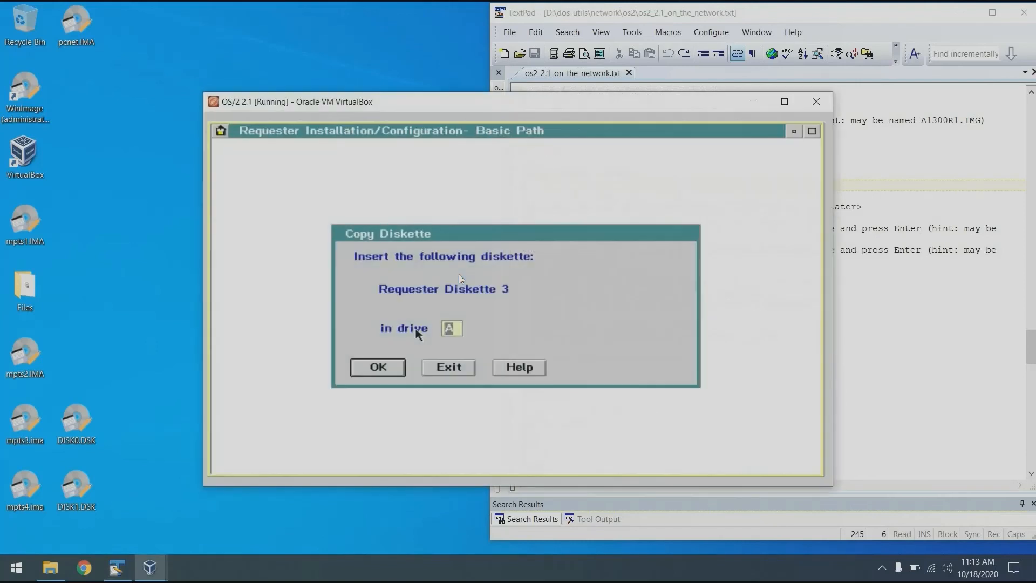
pyautogui.press('Return')
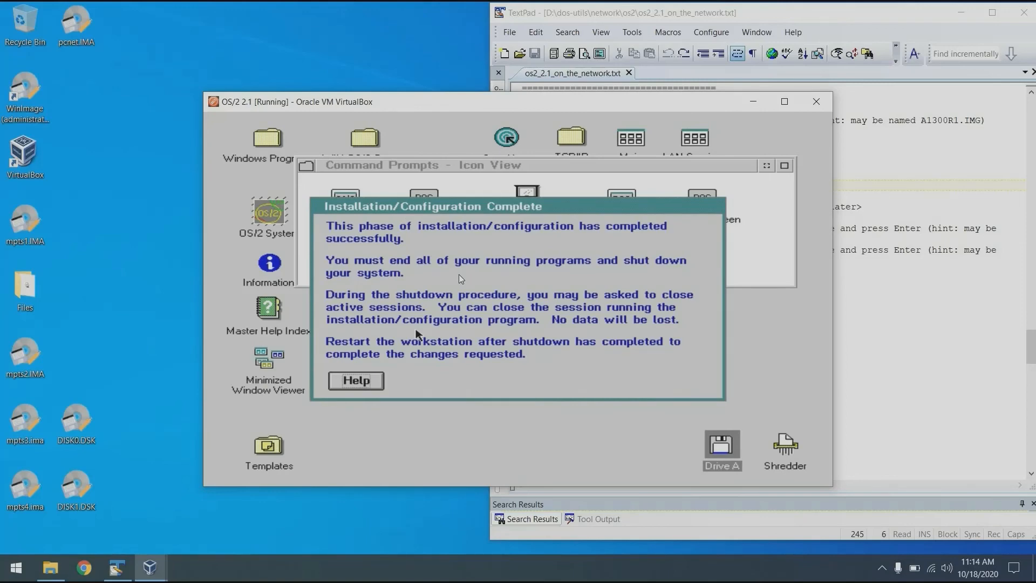
# Shut down OS/2 from its desktop, confirming the shutdown and the closing of the LANINST.EXE session.
pyautogui.press('Control_R+c')
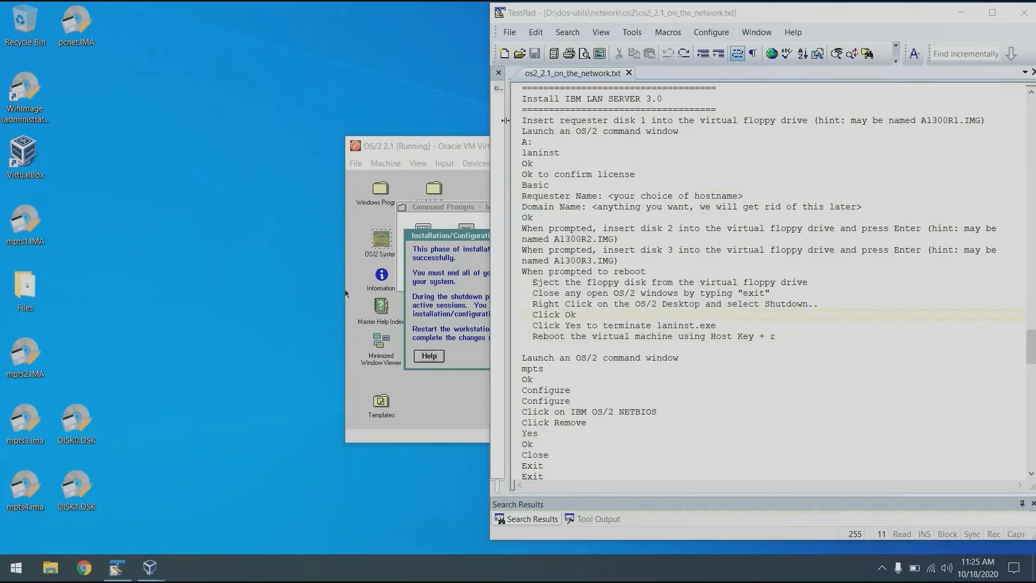
pyautogui.click(440, 151)
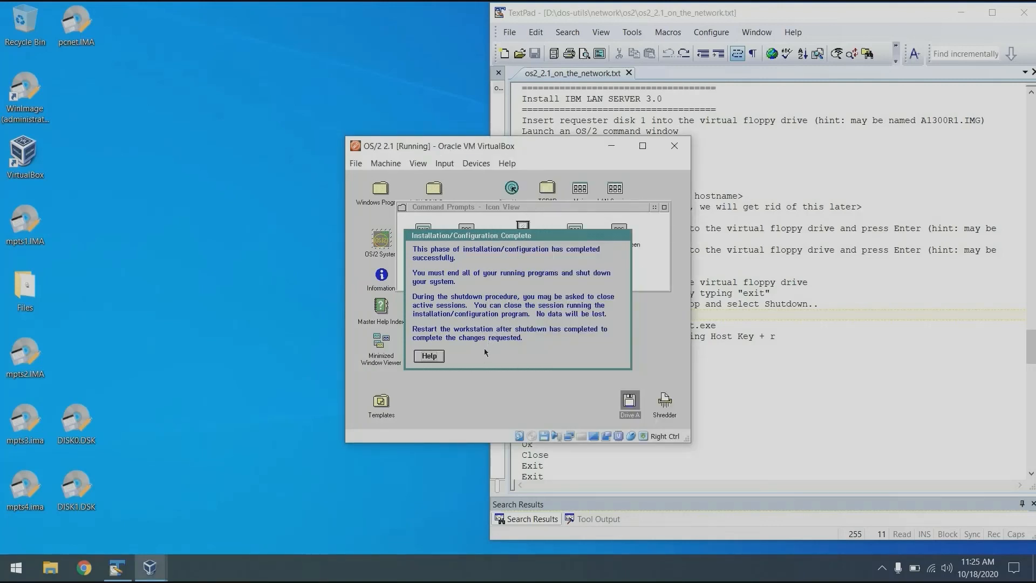
pyautogui.rightClick(497, 381)
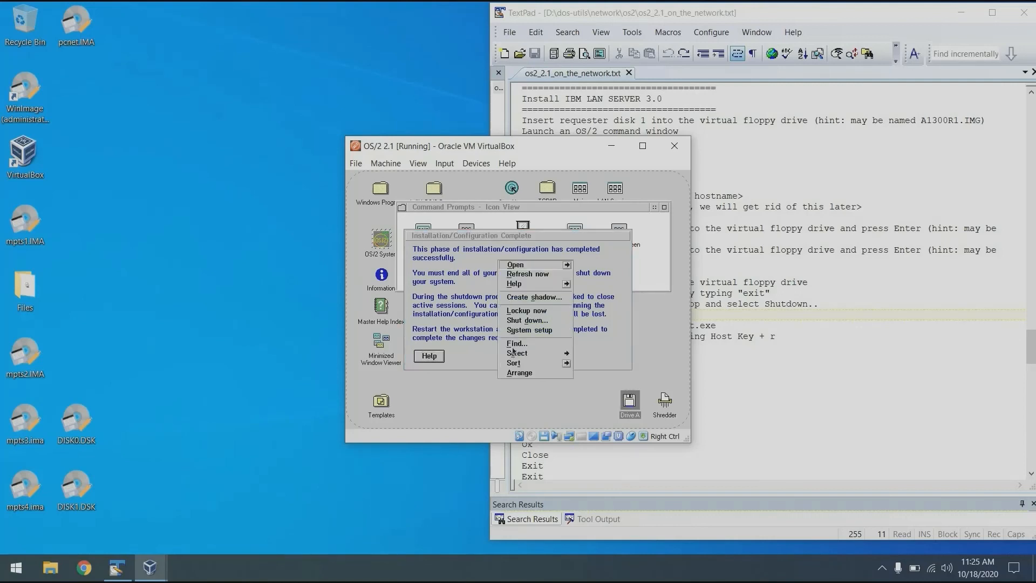
pyautogui.click(549, 322)
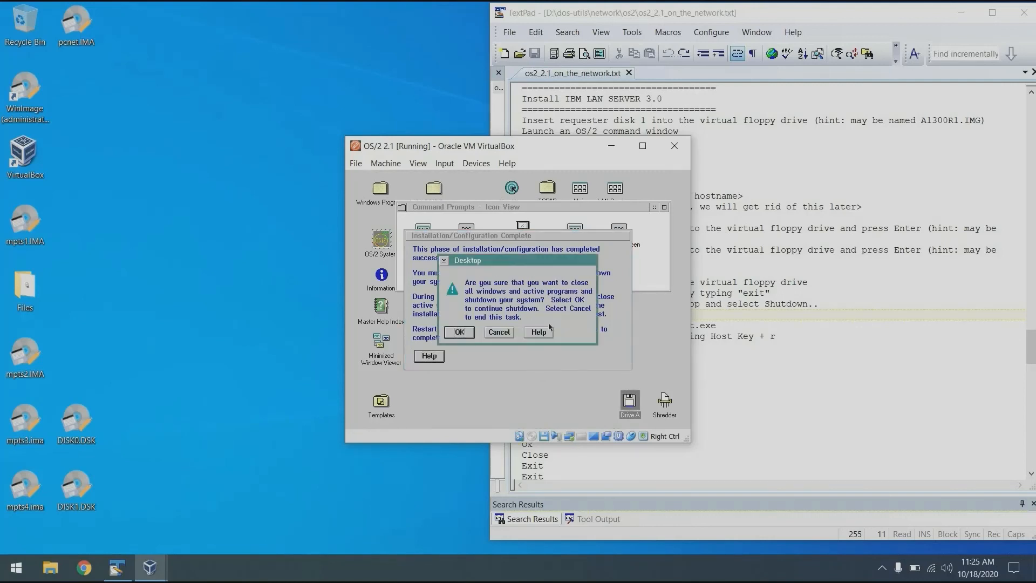
pyautogui.click(460, 331)
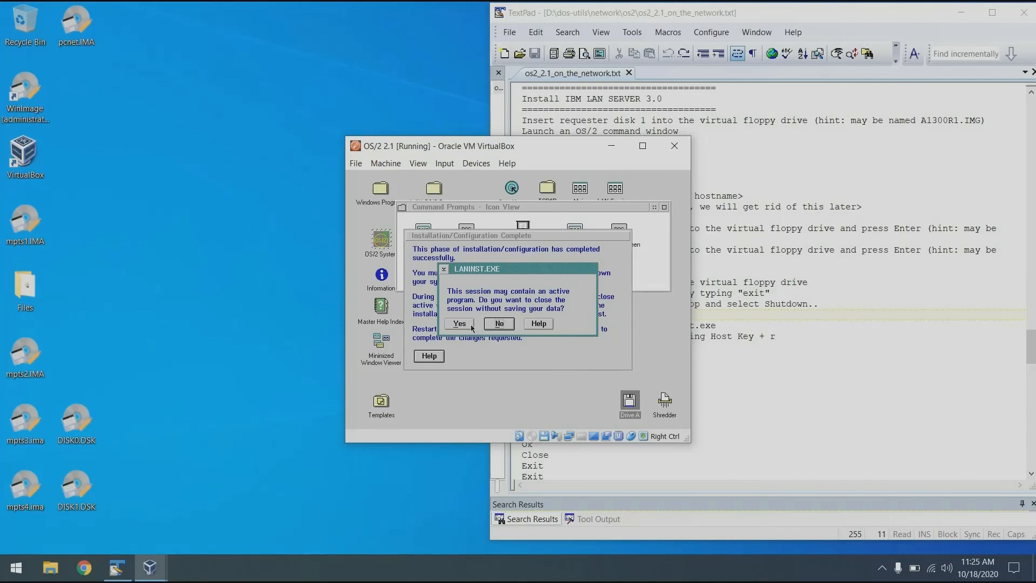
pyautogui.click(471, 326)
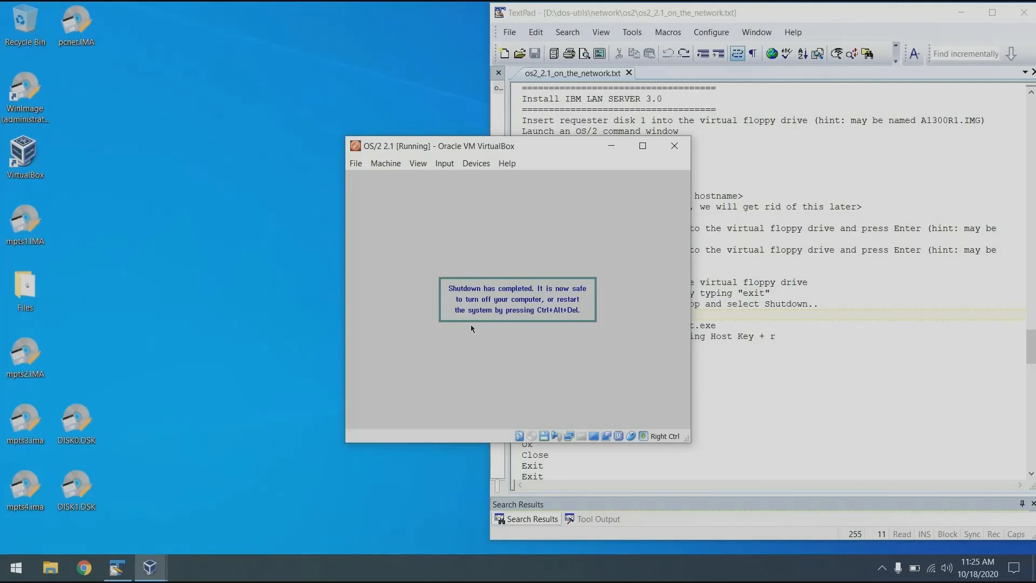
# Reset the virtual machine and remove the disk from its virtual floppy drive.
pyautogui.press('Control_R+r')
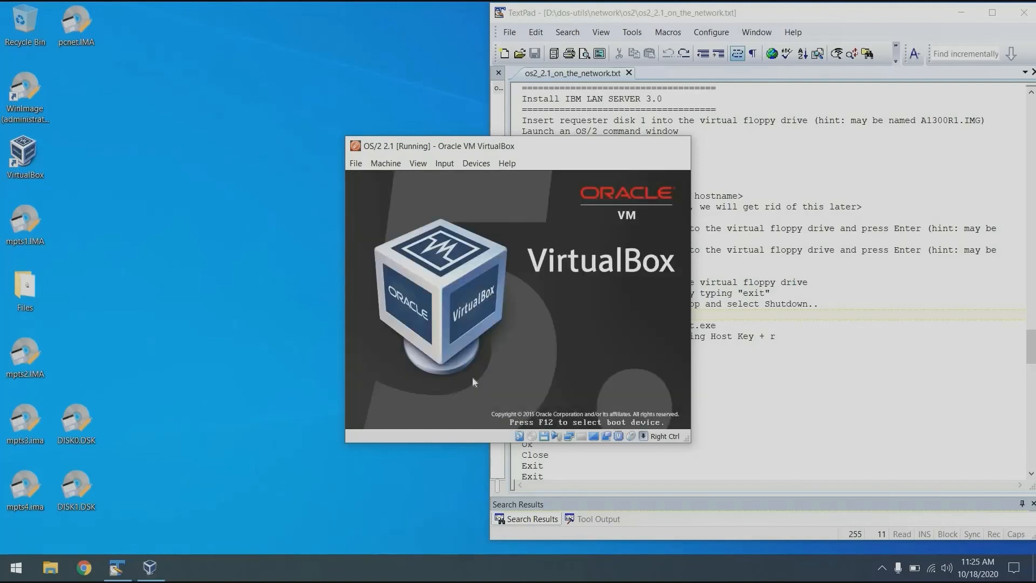
pyautogui.click(455, 184)
pyautogui.moveTo(486, 213)
pyautogui.click(669, 304)
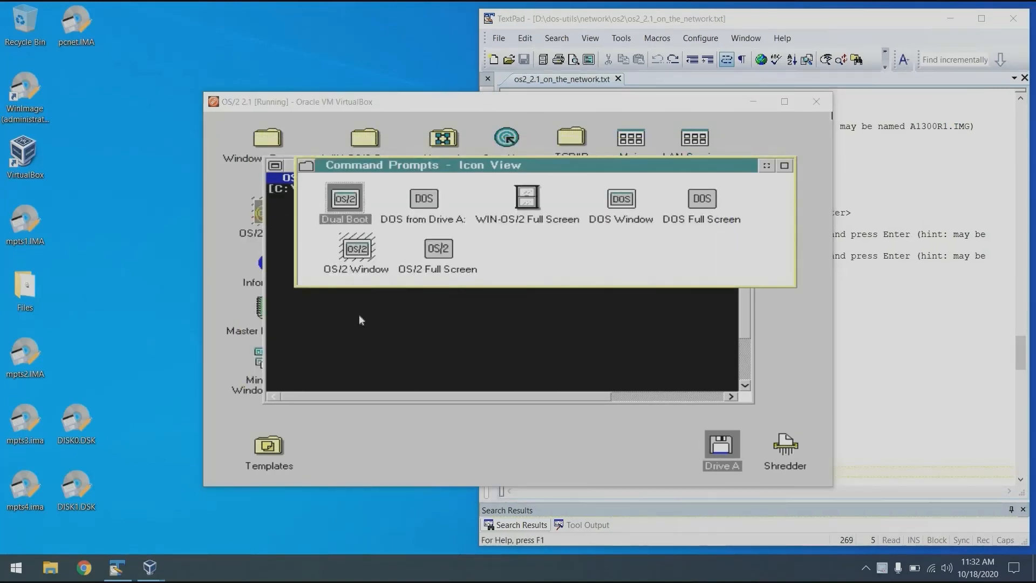
# Bring the OS/2 command window to the front and run mpts from the C: prompt.
pyautogui.click(360, 318)
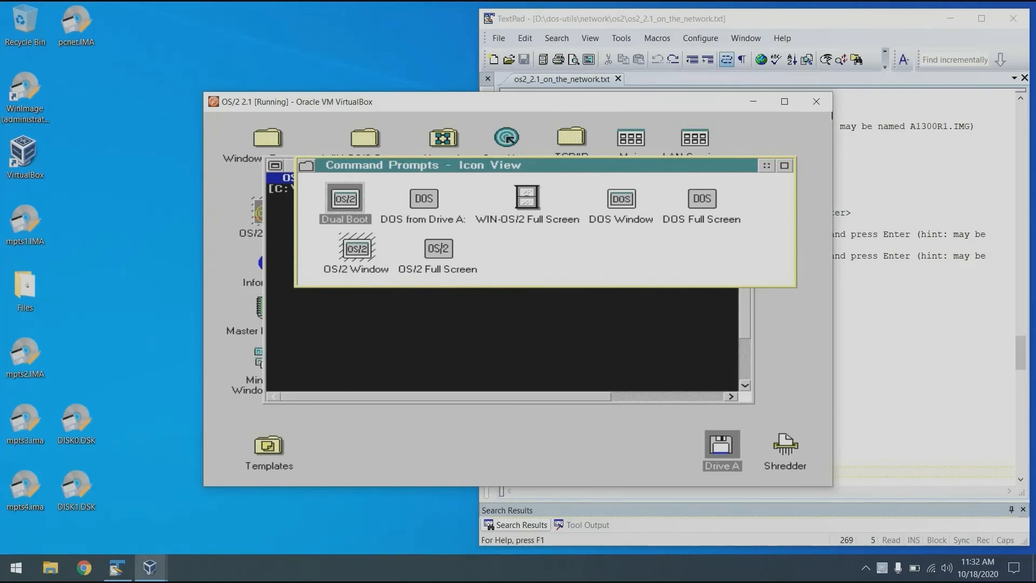
pyautogui.click(407, 318)
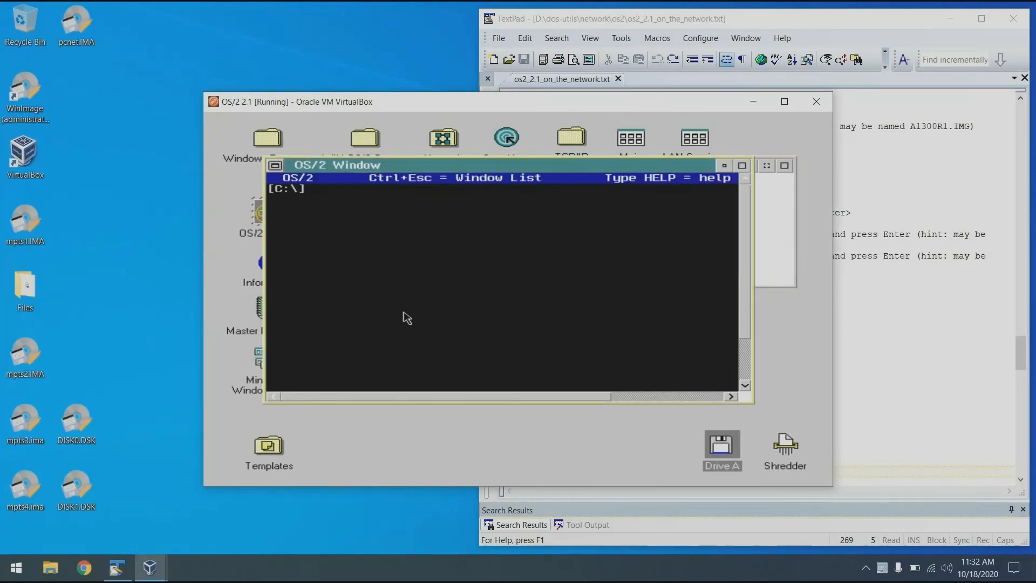
pyautogui.write('mtps')
pyautogui.press('Return')
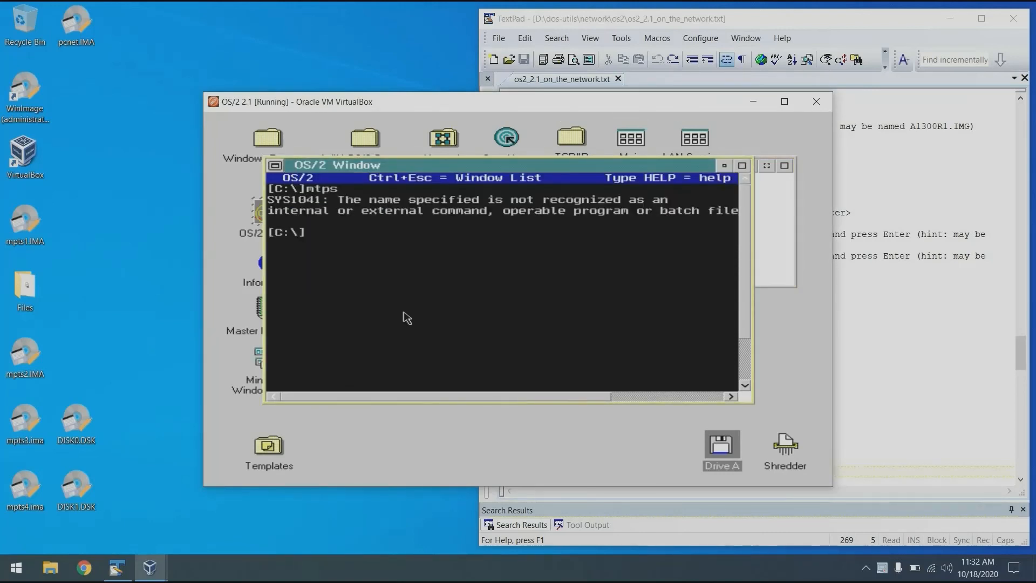
pyautogui.write('mpts')
pyautogui.press('Return')
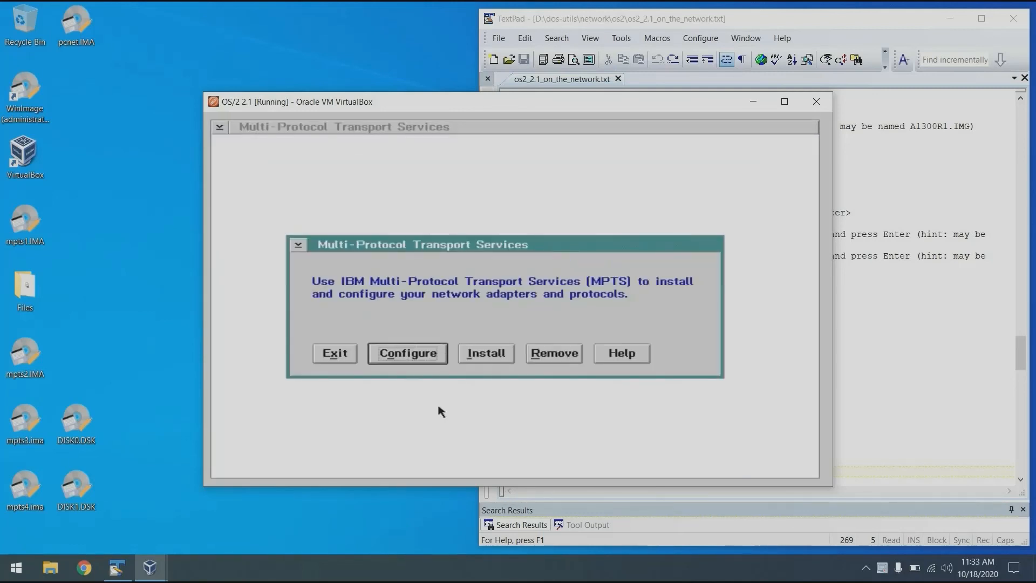
# In the LAN adapters and protocols configuration, remove IBM OS/2 NETBIOS from the AMD PCNet adapter and select IBM OS/2 NETBIOS OVER TCP/IP.
pyautogui.press('Return')
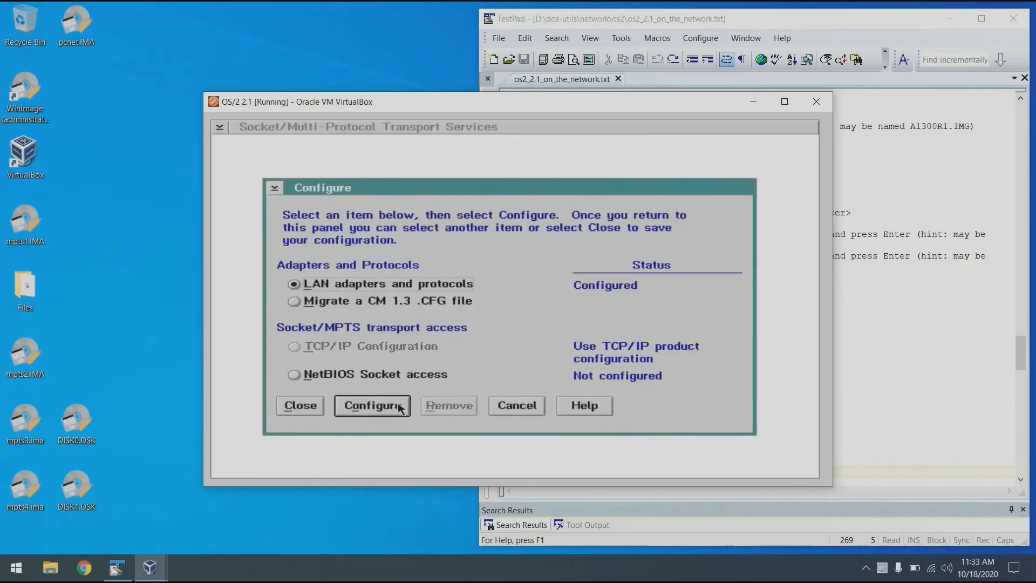
pyautogui.click(375, 406)
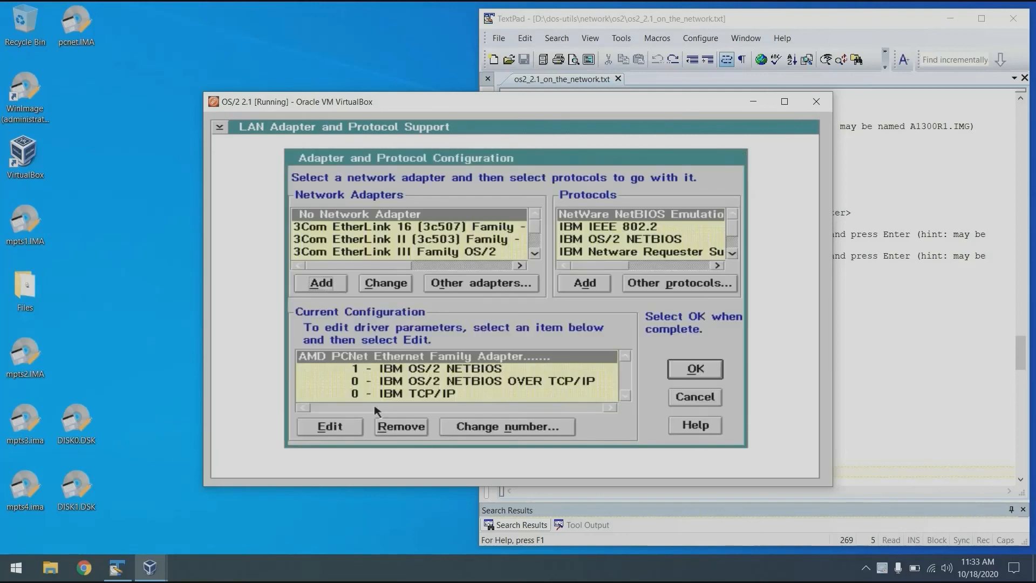
pyautogui.click(478, 372)
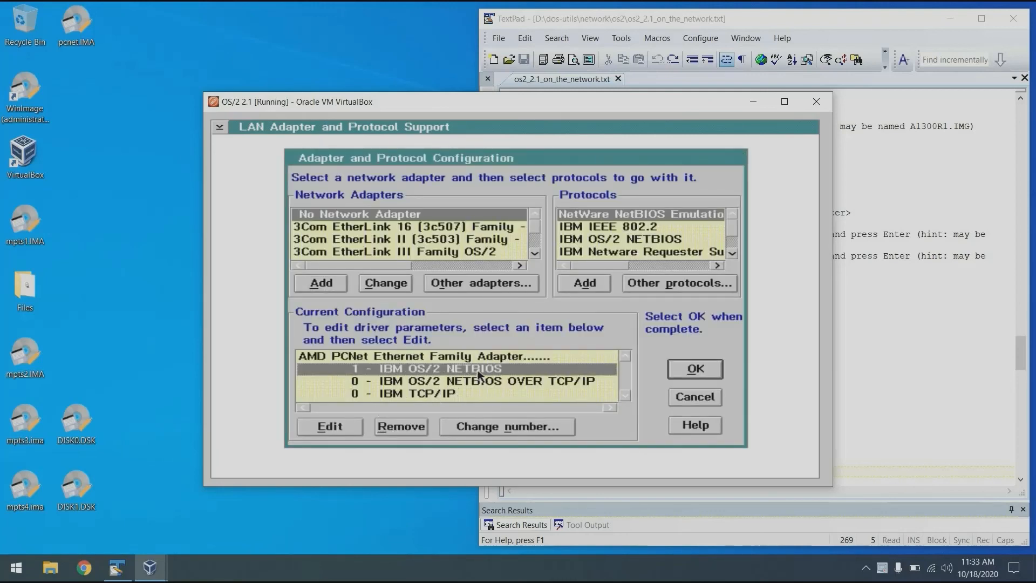
pyautogui.click(415, 426)
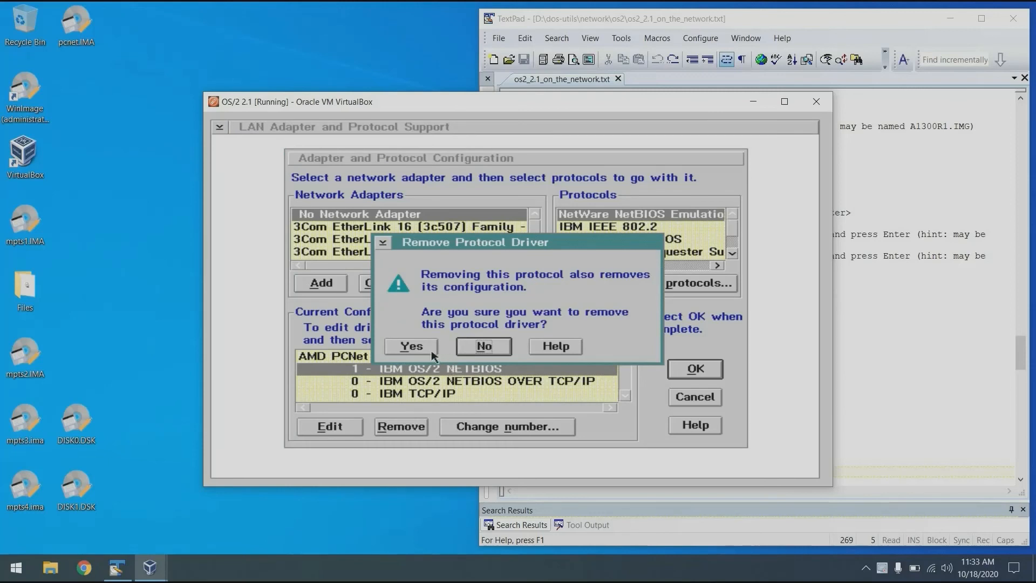
pyautogui.click(392, 352)
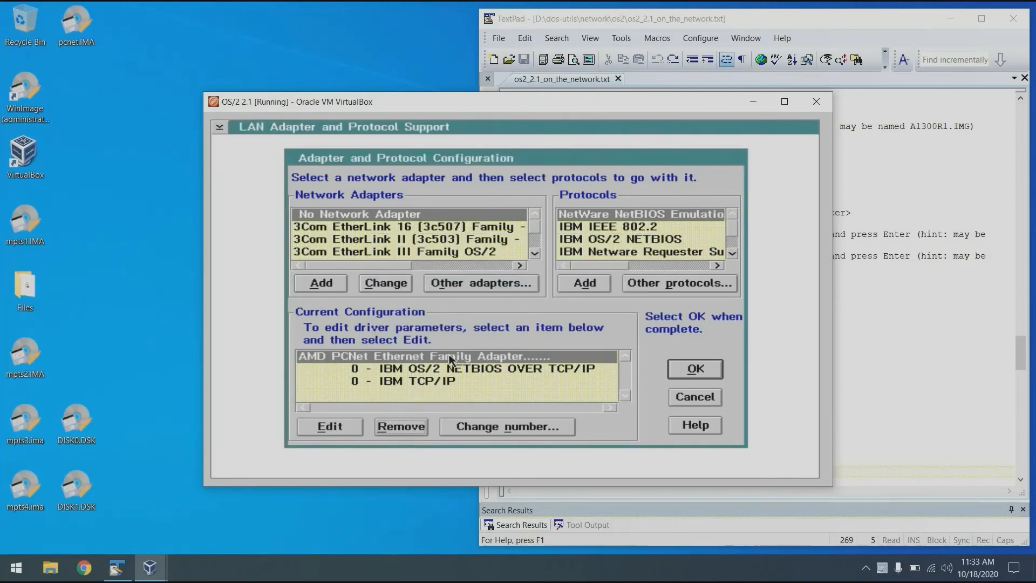
pyautogui.click(450, 373)
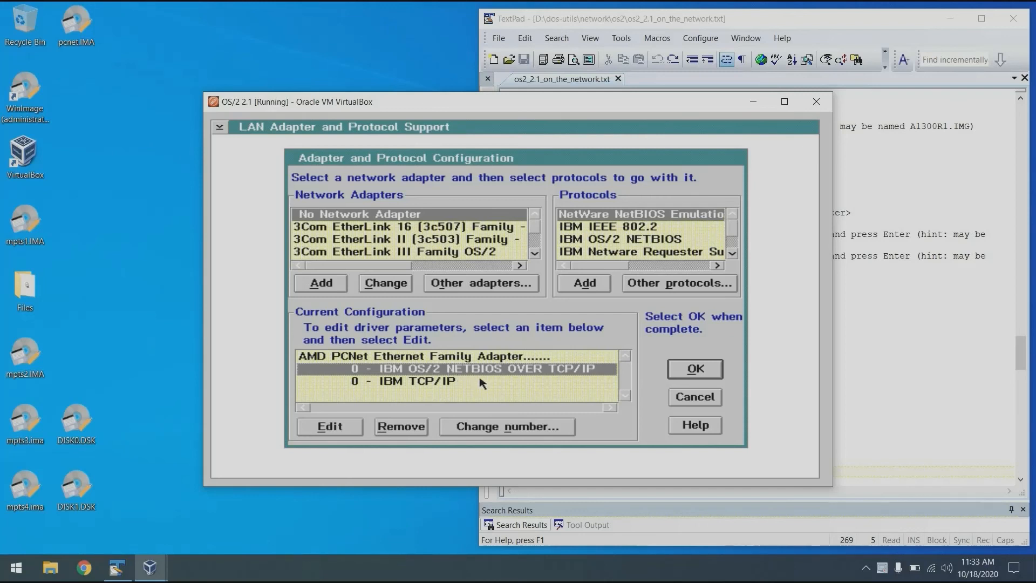
# Accept the adapter and protocol configuration, then exit MPTS with CONFIG.SYS updated on drive C.
pyautogui.click(697, 372)
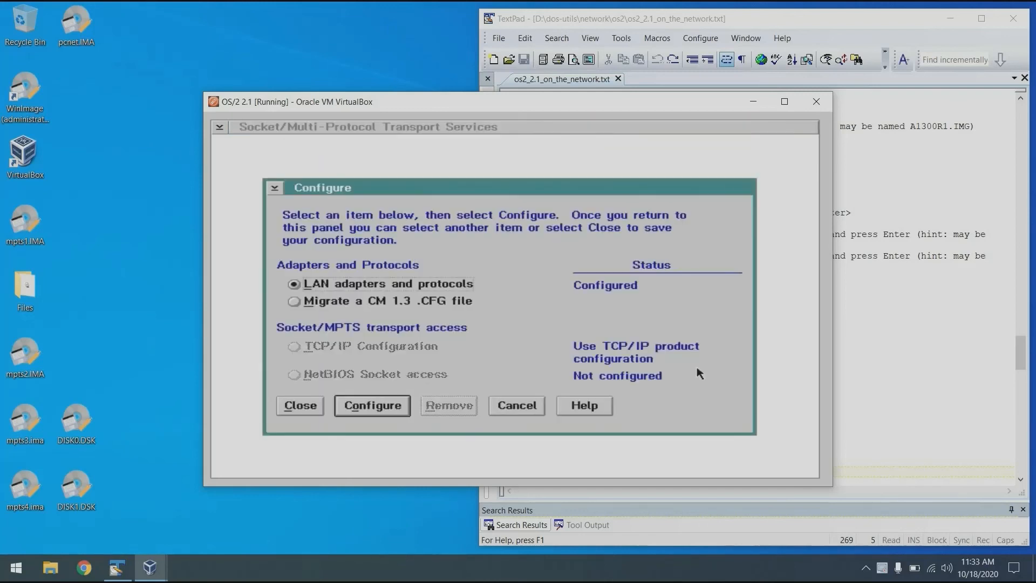
pyautogui.click(282, 406)
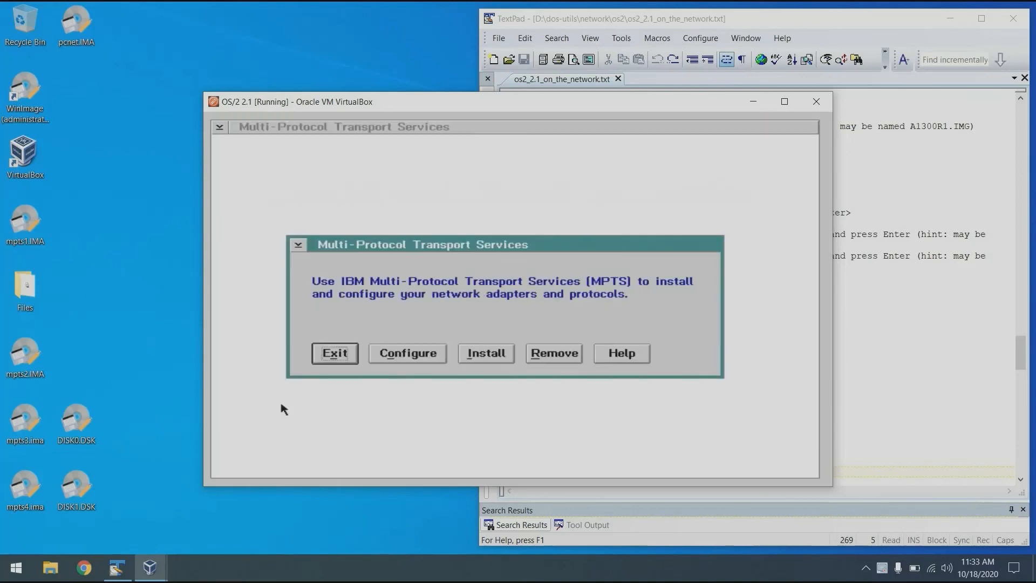
pyautogui.click(336, 359)
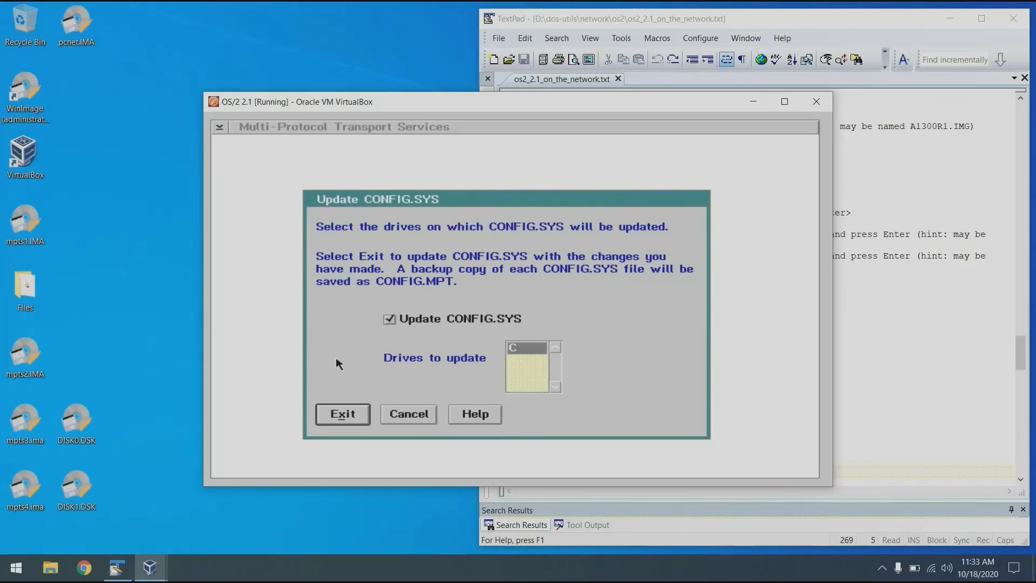
pyautogui.click(349, 411)
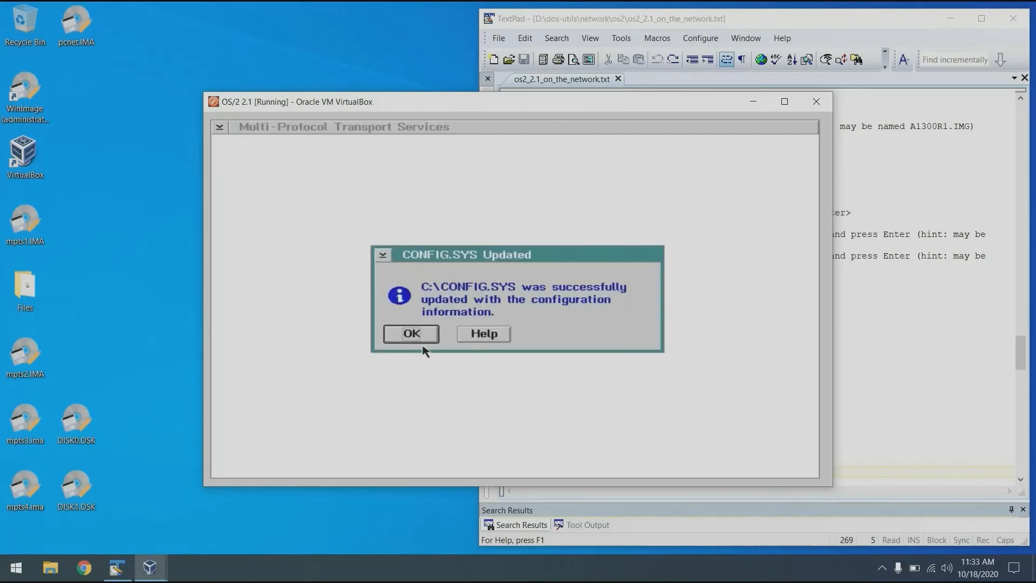
pyautogui.click(435, 335)
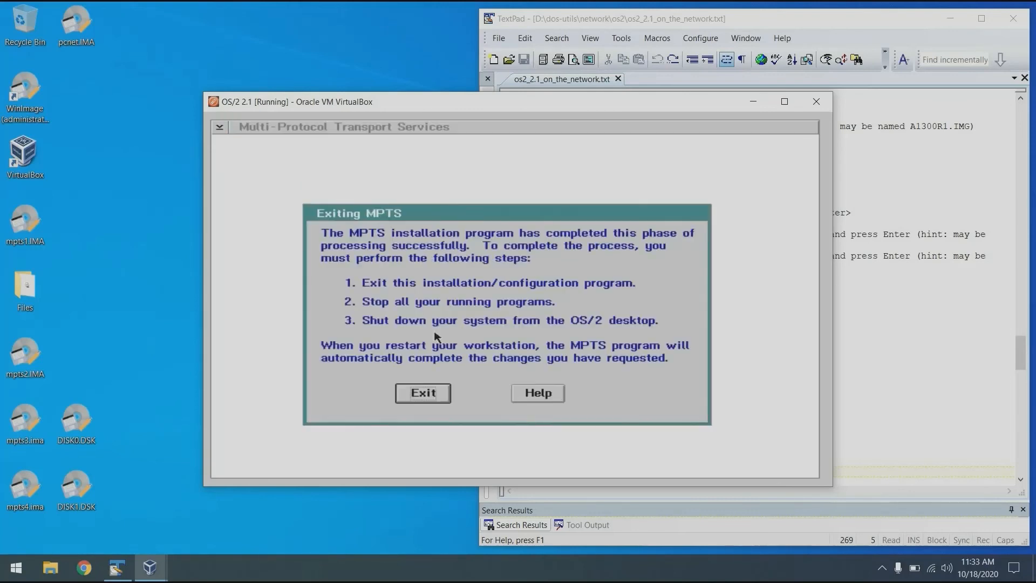
pyautogui.click(432, 392)
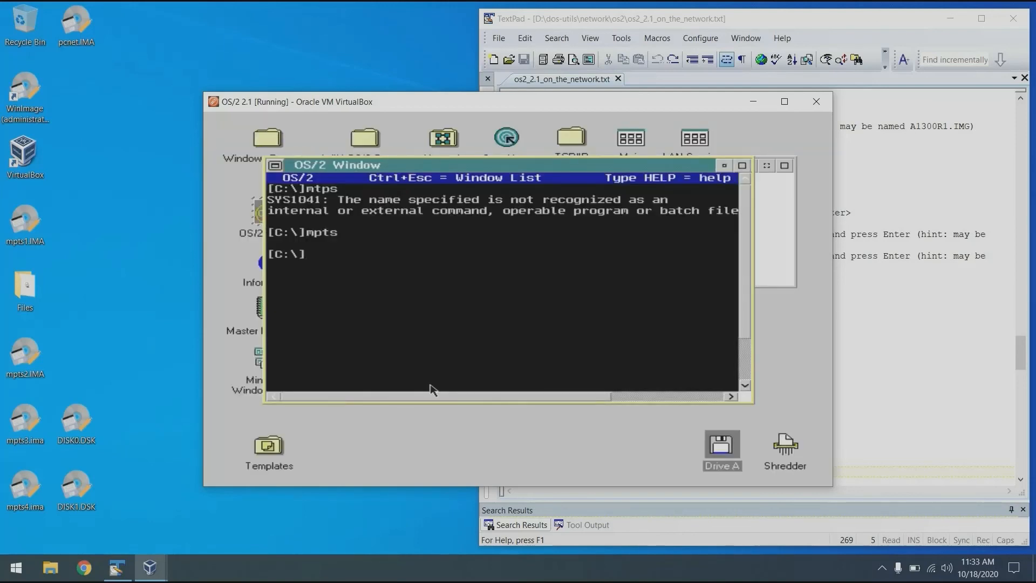
# Open ibmlan\ibmlan.ini in the E editor from the C: prompt and change NETBEUI$ to TCPBEUI$ in the net2 line.
pyautogui.write('e ibmlan\\ibmlan.ini')
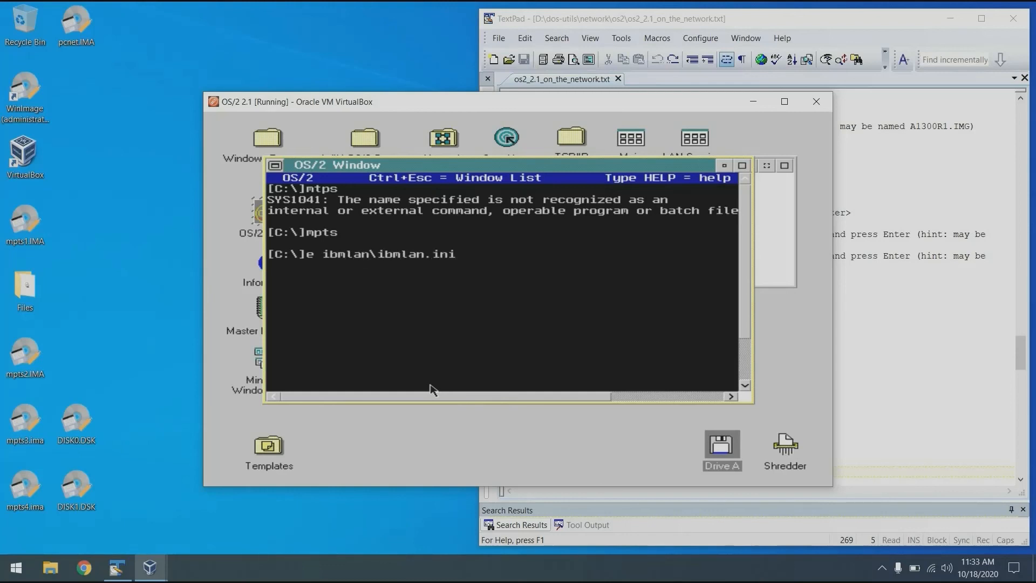
pyautogui.press('Return')
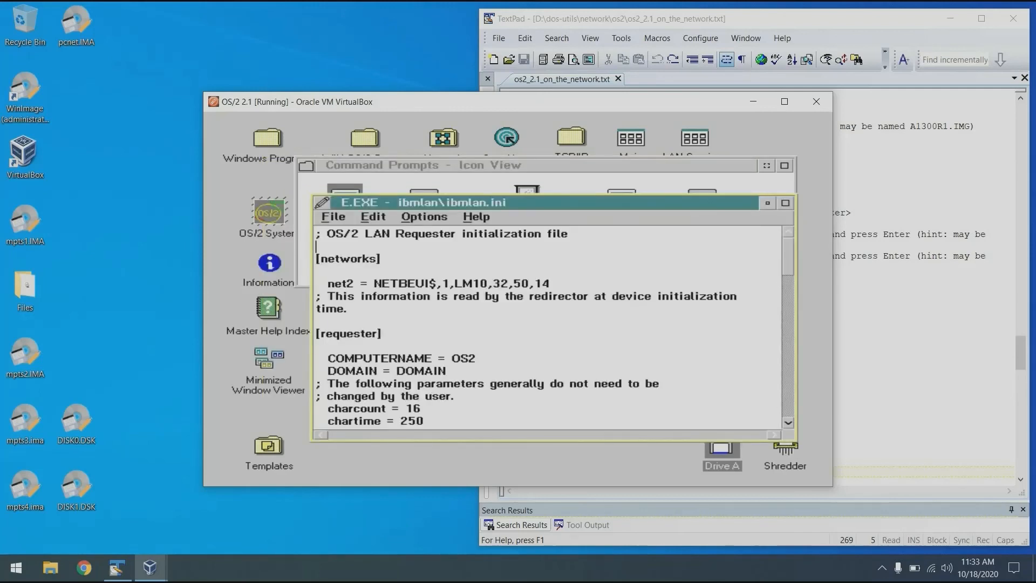
pyautogui.press('Down')
pyautogui.press('Down')
pyautogui.press('Down')
pyautogui.press('Right')
pyautogui.press('Right')
pyautogui.press('Right')
pyautogui.press('Right')
pyautogui.press('Right')
pyautogui.press('Right')
pyautogui.press('Right')
pyautogui.press('Right')
pyautogui.press('Right')
pyautogui.hotkey('shift', 'Right')
pyautogui.hotkey('shift', 'Right')
pyautogui.hotkey('shift', 'Right')
pyautogui.write('TCP')
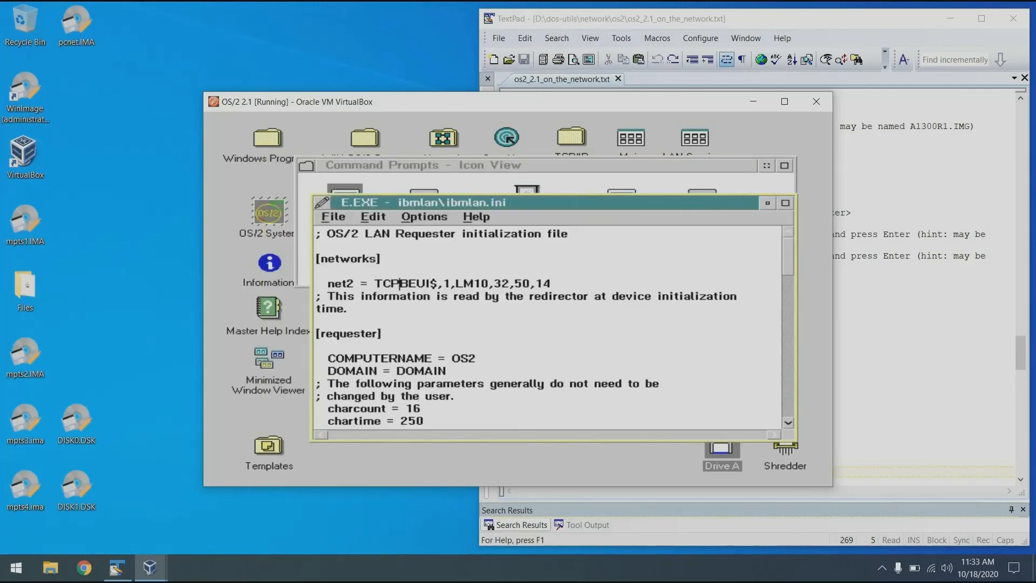
# Set the number after TCPBEUI$ in the net2 line to 0.
pyautogui.press('Right')
pyautogui.press('Right')
pyautogui.press('Right')
pyautogui.press('Right')
pyautogui.press('Right')
pyautogui.press('Right')
pyautogui.press('Right')
pyautogui.press('BackSpace')
pyautogui.write('0')
# Save ibmlan.ini with the Plain Text file type and close the editor.
pyautogui.click(344, 218)
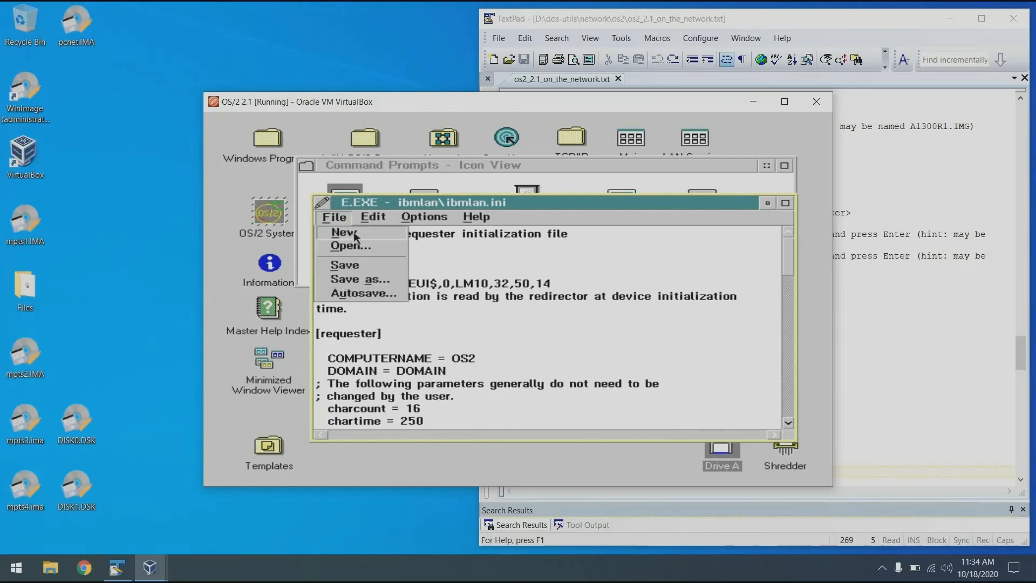
pyautogui.click(363, 265)
pyautogui.click(424, 325)
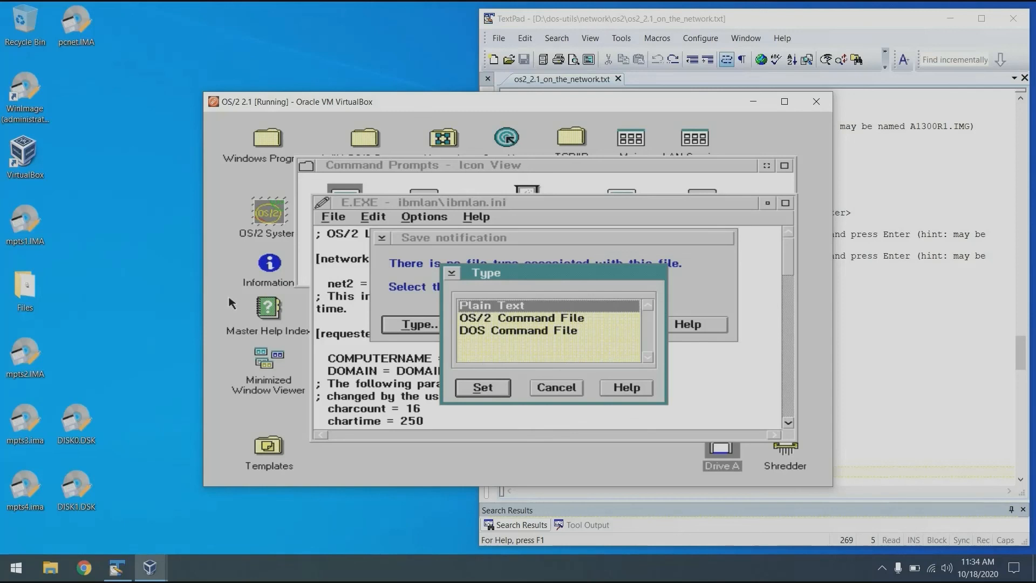
pyautogui.press('Return')
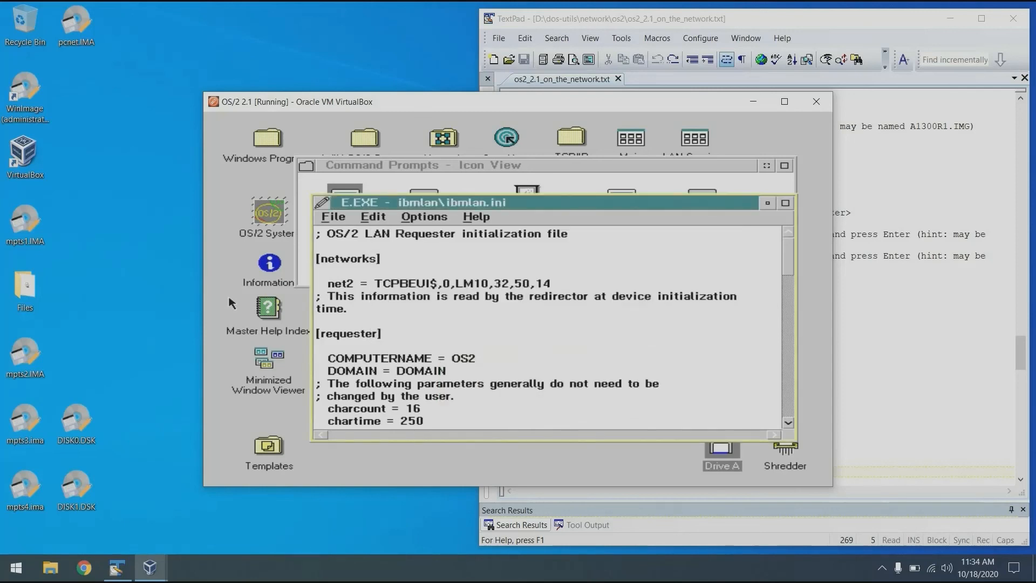
pyautogui.click(343, 220)
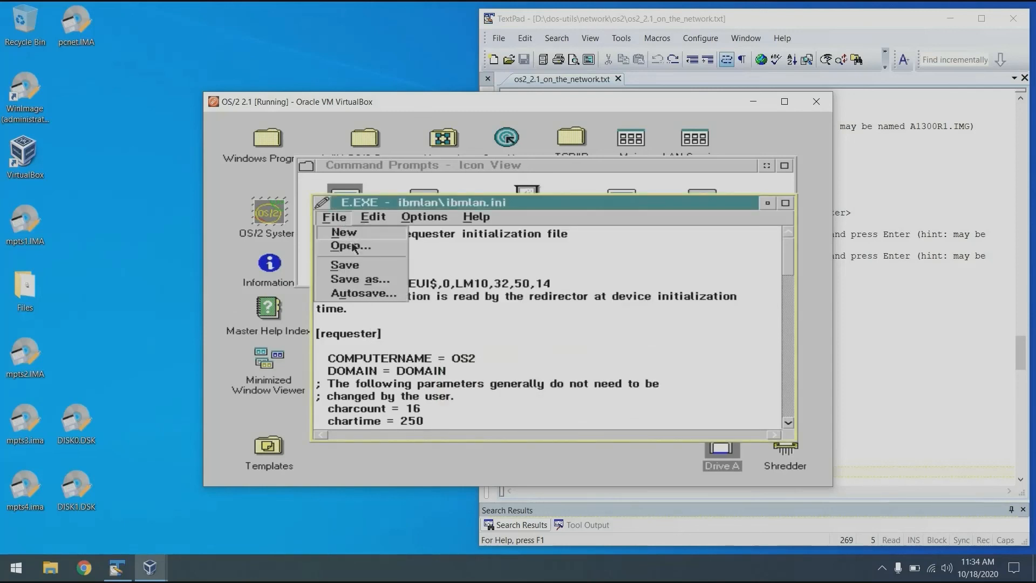
pyautogui.doubleClick(322, 203)
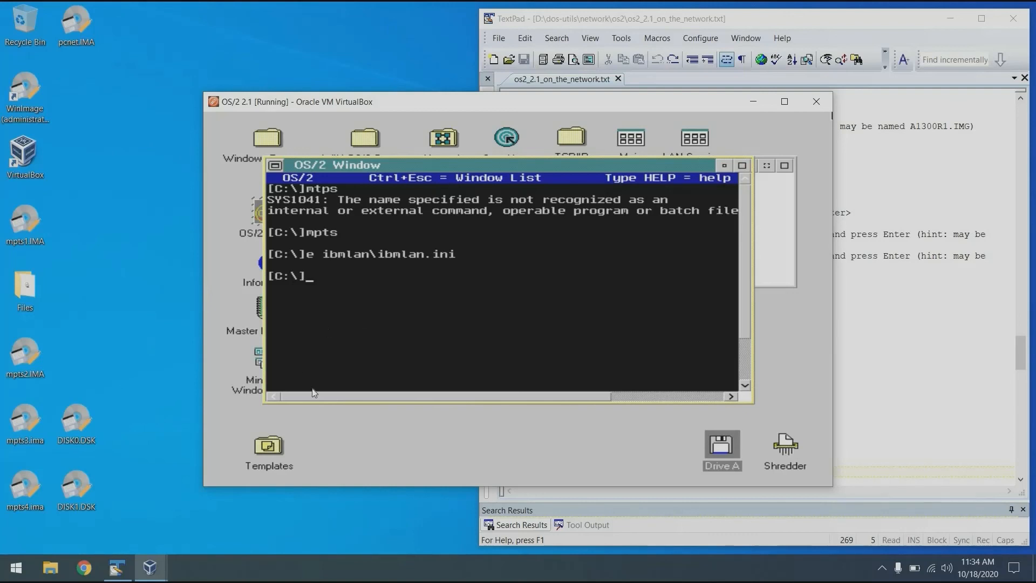
# Read the TextPad notes from the LAN Server reboot instructions through the virtual machine shutdown to the Install IBM PEER heading.
pyautogui.click(939, 315)
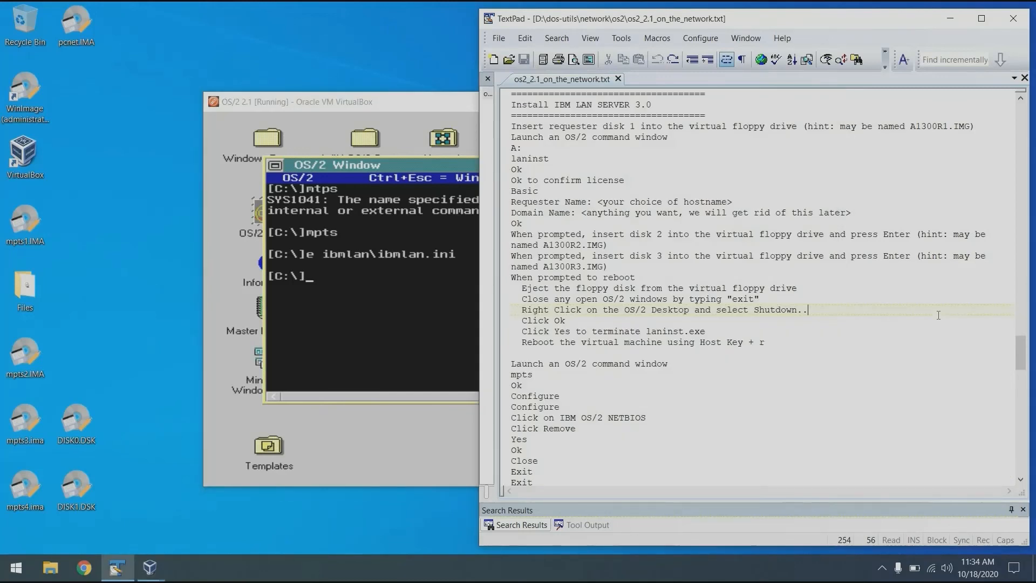
pyautogui.scroll(-1, 939, 315)
pyautogui.press('Down')
pyautogui.press('Down')
pyautogui.press('Down')
pyautogui.press('Down')
pyautogui.press('Down')
pyautogui.press('Down')
pyautogui.press('Down')
pyautogui.press('Down')
pyautogui.press('Down')
pyautogui.press('Down')
pyautogui.press('Down')
pyautogui.press('Down')
pyautogui.press('Down')
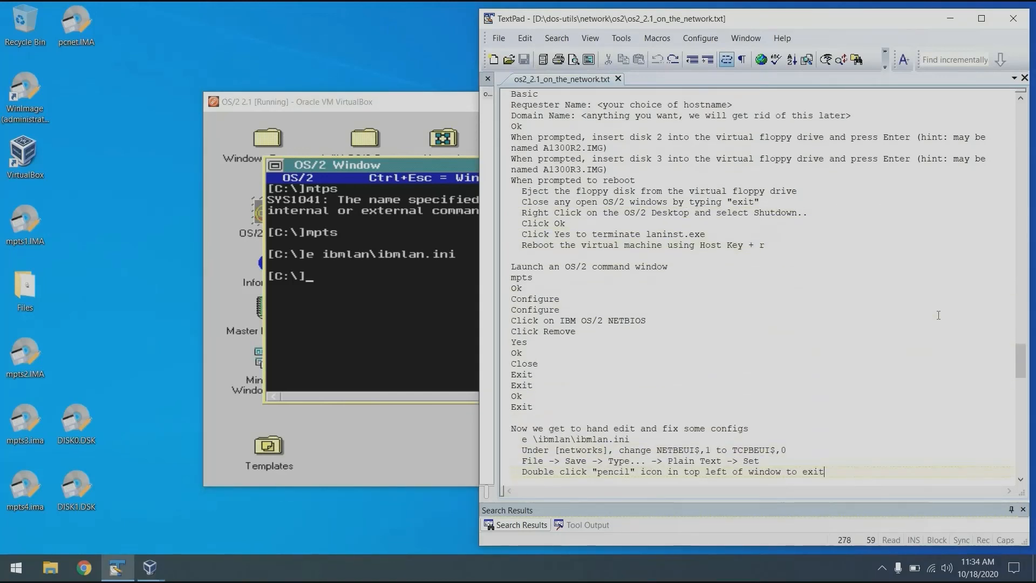
pyautogui.press('Down')
pyautogui.press('Down')
pyautogui.press('Down')
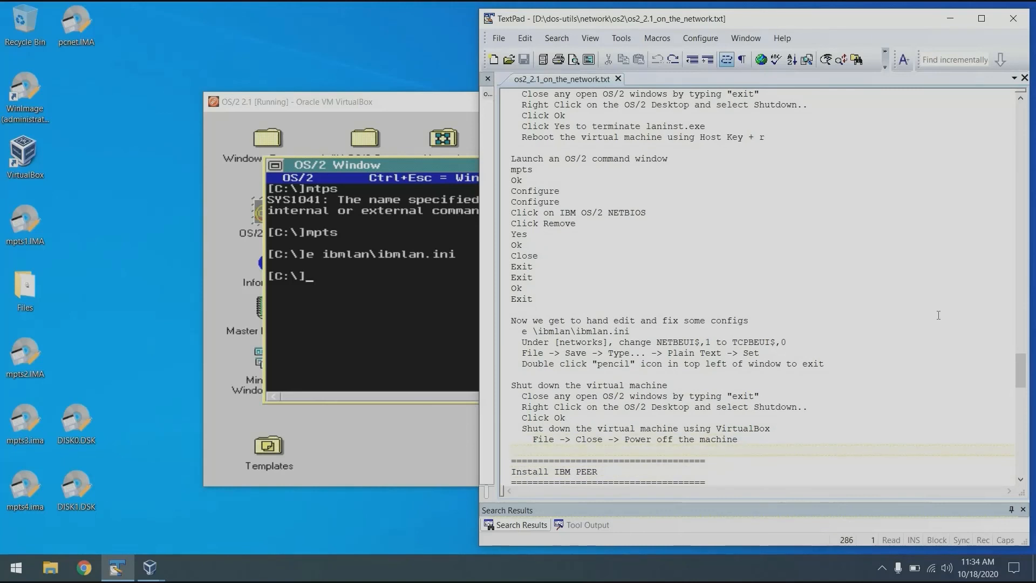
pyautogui.press('Down')
pyautogui.press('Down')
pyautogui.press('Down')
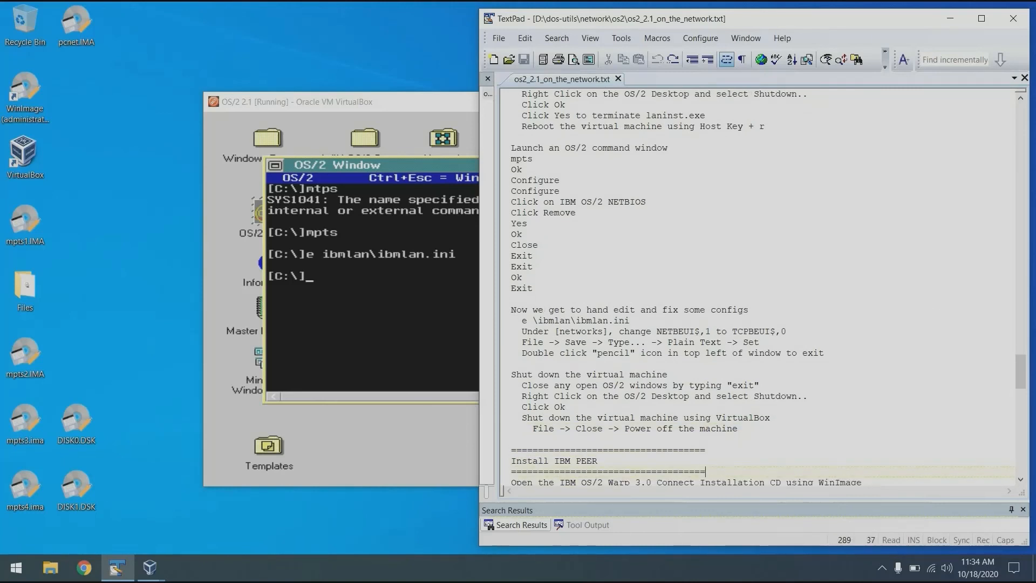
# Return to the virtual machine, exit the OS/2 command window and shut down OS/2 from its desktop, confirming the shutdown.
pyautogui.click(422, 335)
pyautogui.write('exit')
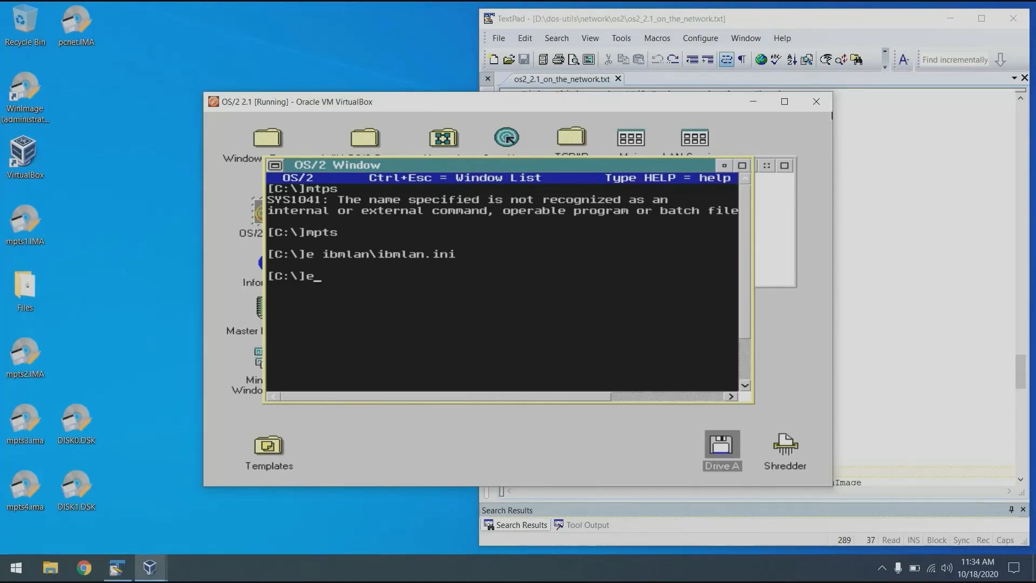
pyautogui.press('Return')
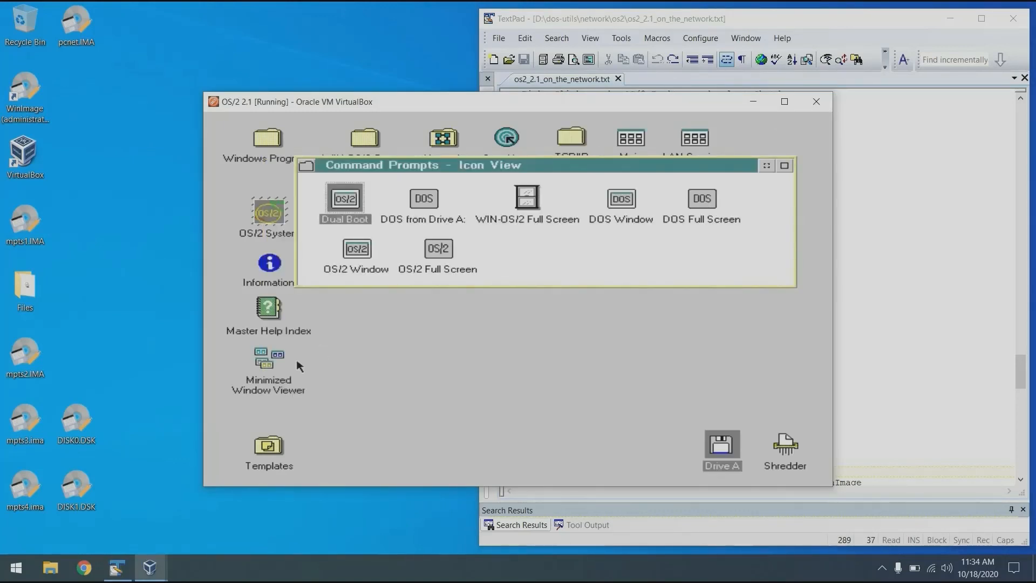
pyautogui.rightClick(447, 353)
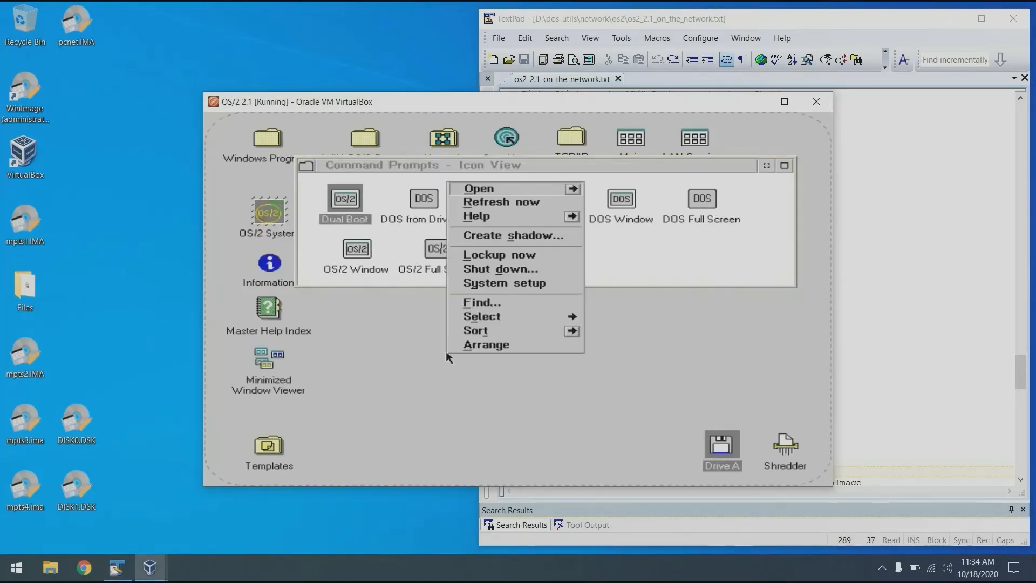
pyautogui.click(539, 274)
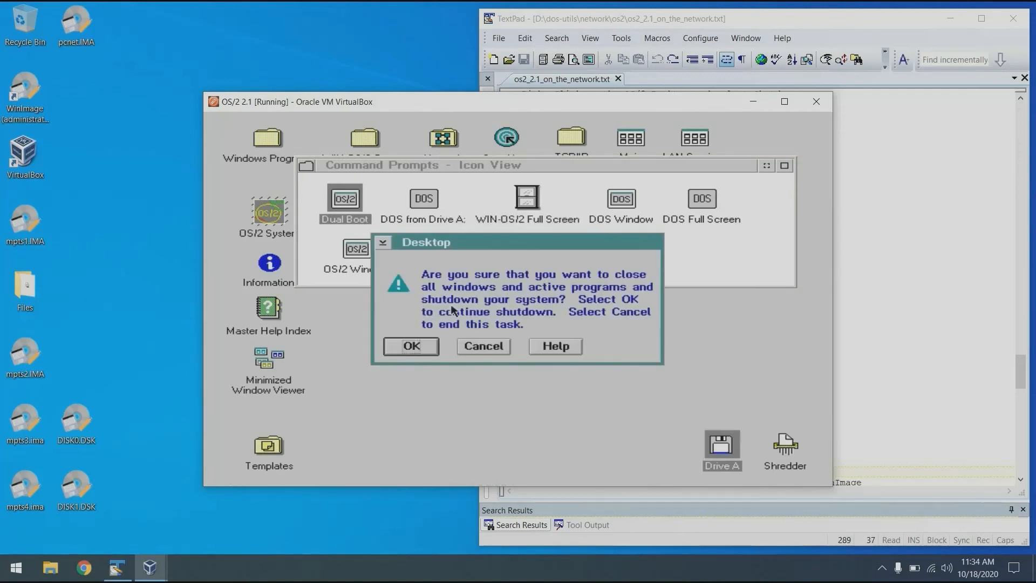
pyautogui.click(391, 346)
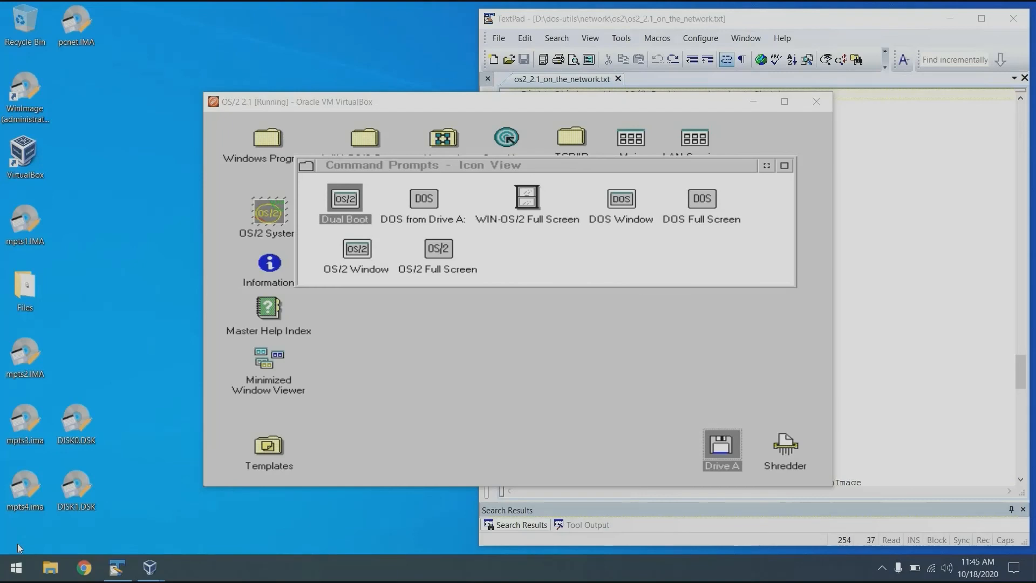
# Read the Install IBM PEER section of the TextPad notes up to the virtual machine reboot.
pyautogui.click(897, 267)
pyautogui.press('Down')
pyautogui.press('Down')
pyautogui.press('Down')
pyautogui.press('Down')
pyautogui.press('Down')
pyautogui.press('Down')
pyautogui.press('Down')
pyautogui.press('Down')
pyautogui.press('Down')
pyautogui.press('Down')
pyautogui.press('Down')
pyautogui.press('Down')
pyautogui.press('Down')
pyautogui.press('Down')
pyautogui.press('Down')
pyautogui.press('Down')
pyautogui.press('Down')
pyautogui.press('Down')
pyautogui.press('Down')
pyautogui.press('Down')
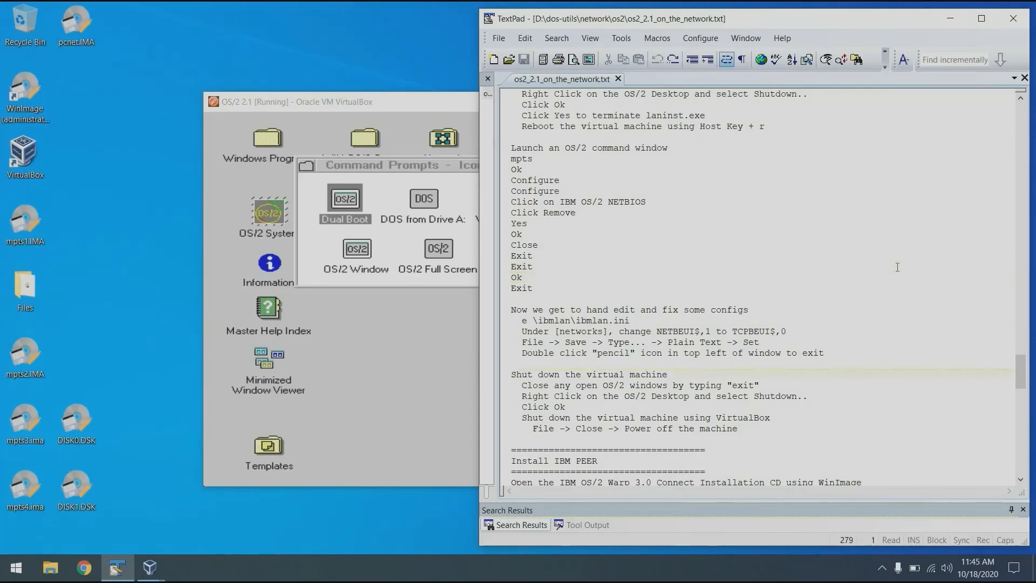
pyautogui.press('Down')
pyautogui.press('End')
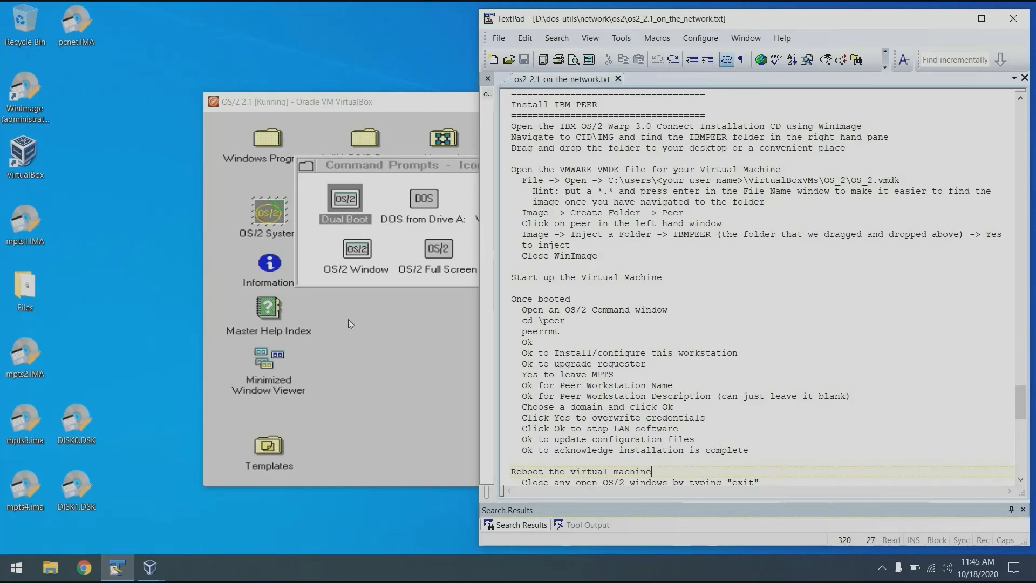
# Open Installation CD.iso from the os2 3 Connect folder inside the desktop's Files folder in WinImage, and minimize the file window.
pyautogui.click(98, 285)
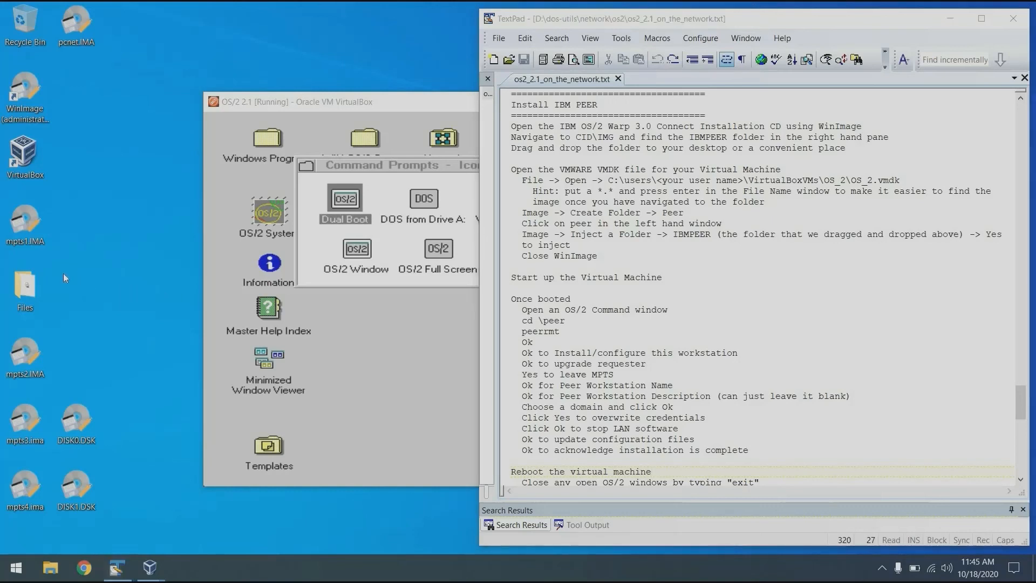
pyautogui.doubleClick(25, 286)
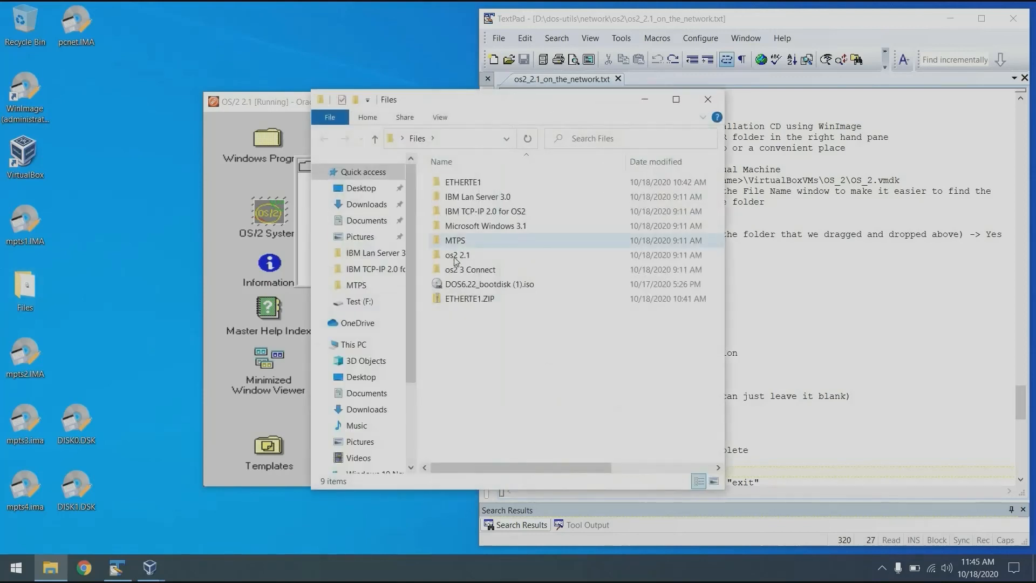
pyautogui.click(456, 267)
pyautogui.doubleClick(456, 267)
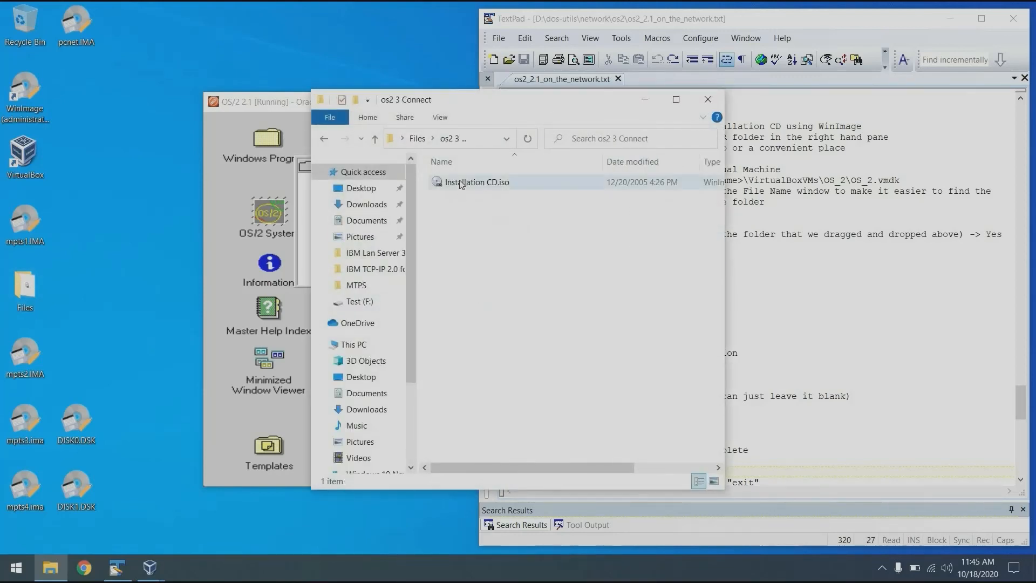
pyautogui.doubleClick(460, 183)
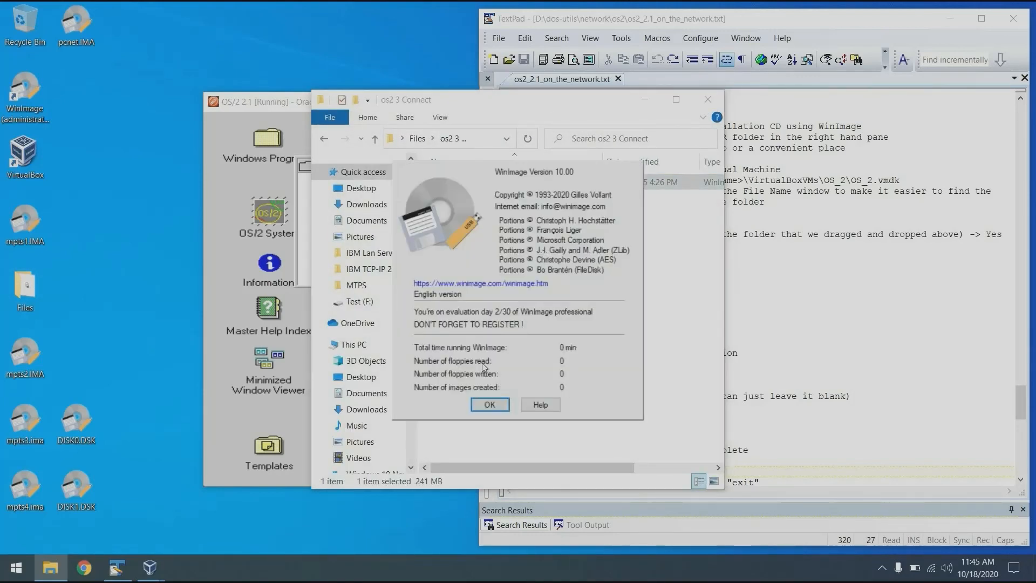
pyautogui.click(488, 405)
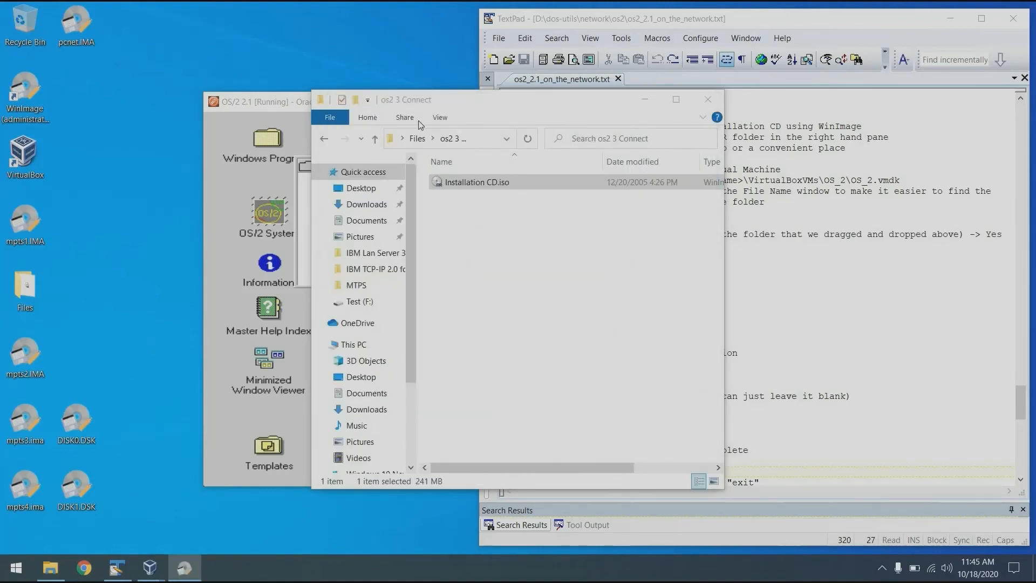
pyautogui.click(645, 99)
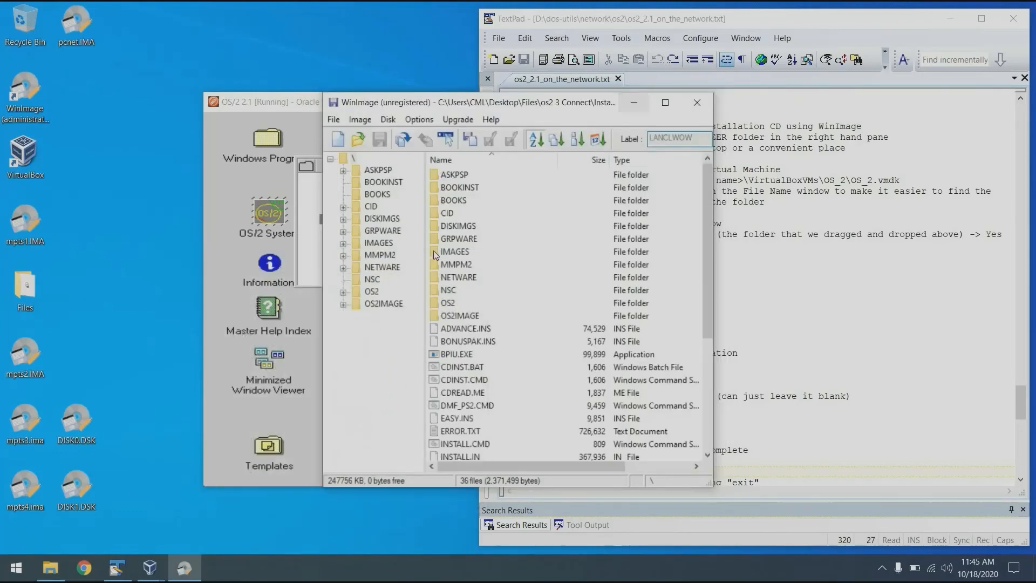
# Go to the CID\IMG folder of the CD image and extract its IBMPEER folder to the Windows desktop.
pyautogui.click(354, 210)
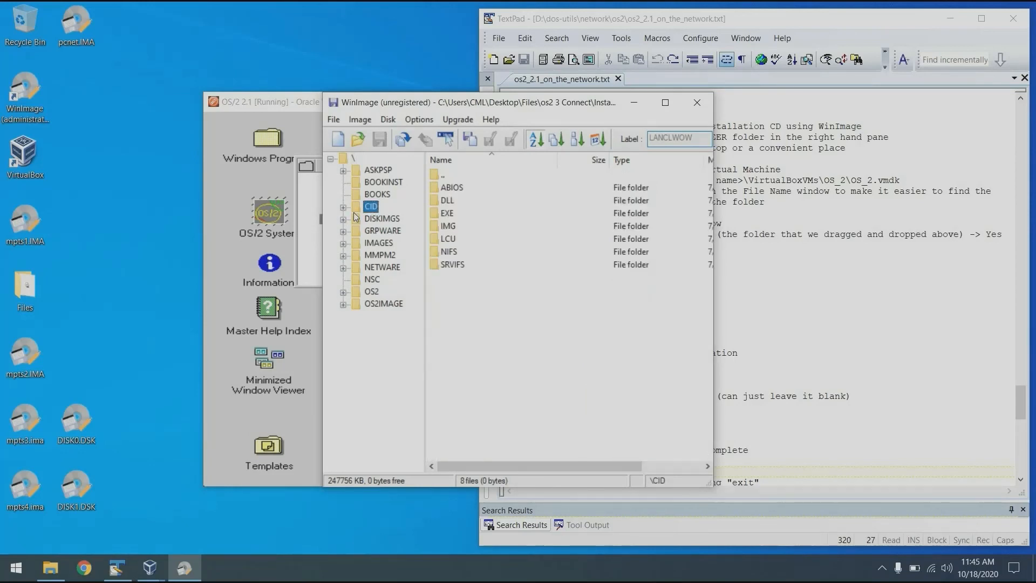
pyautogui.doubleClick(355, 210)
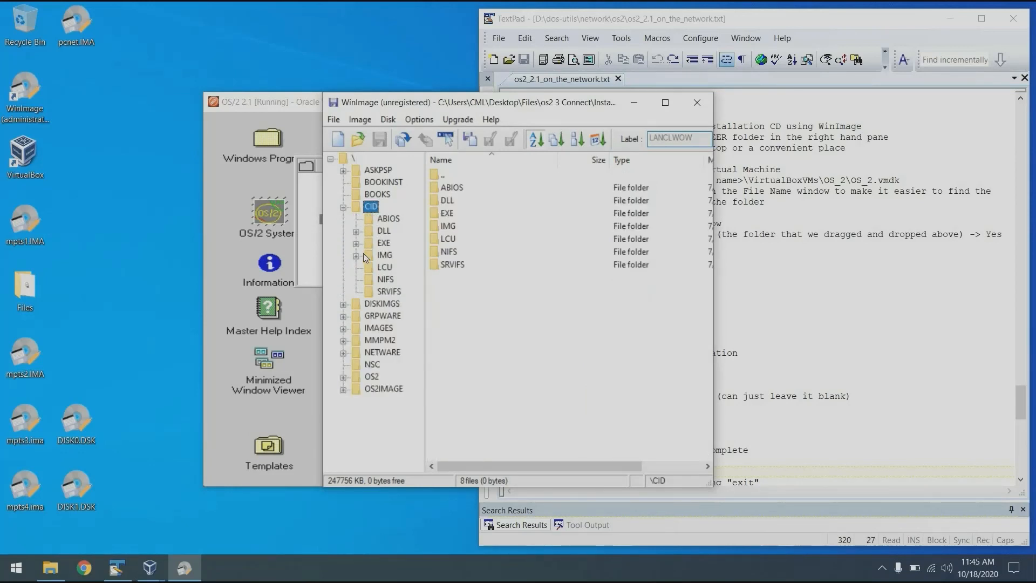
pyautogui.click(363, 254)
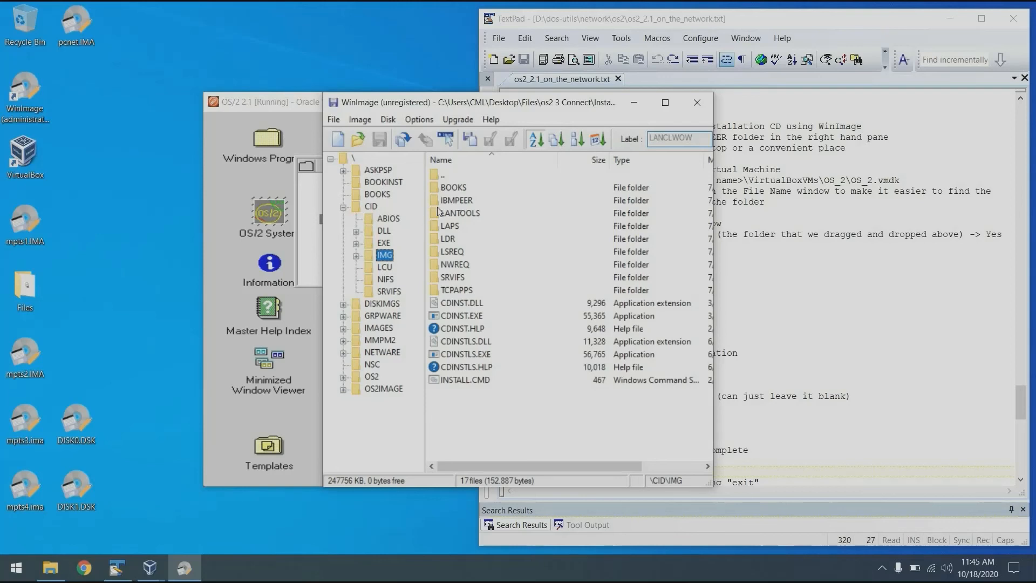
pyautogui.moveTo(468, 202); pyautogui.dragTo(117, 183)
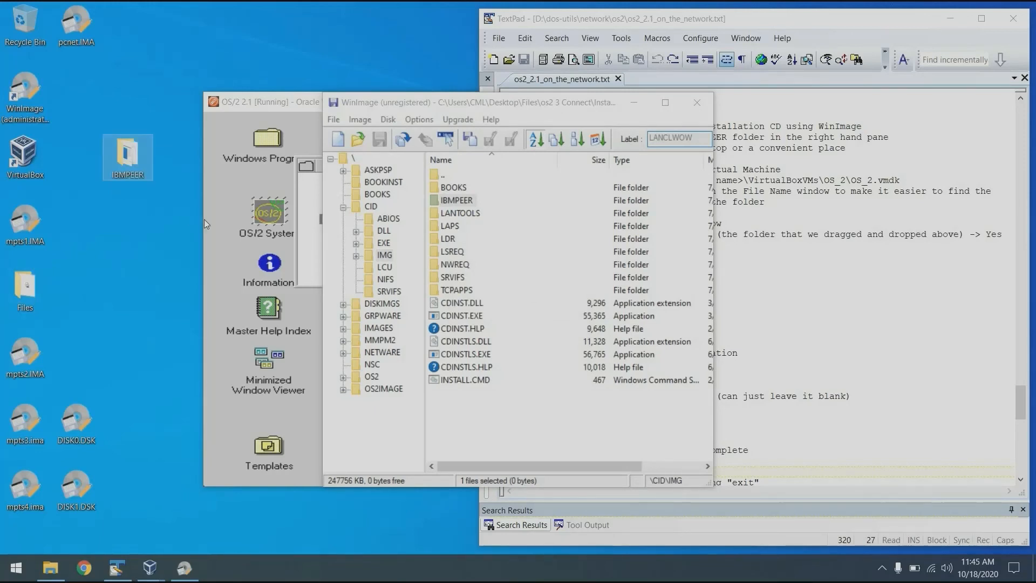
# Return to the OS/2 2.1 virtual machine, shut down OS/2 with confirmation and power off the machine.
pyautogui.click(265, 102)
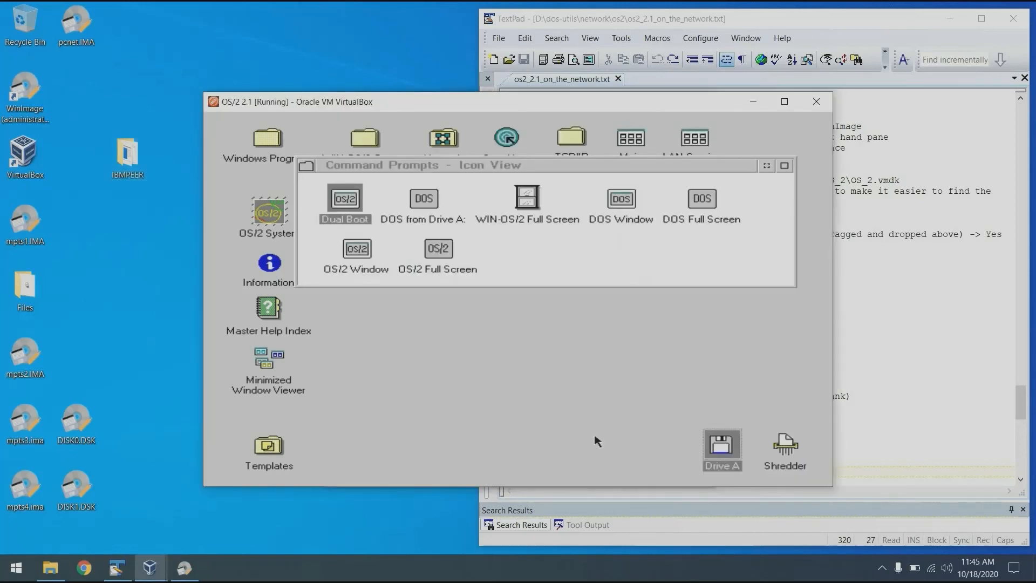
pyautogui.rightClick(518, 423)
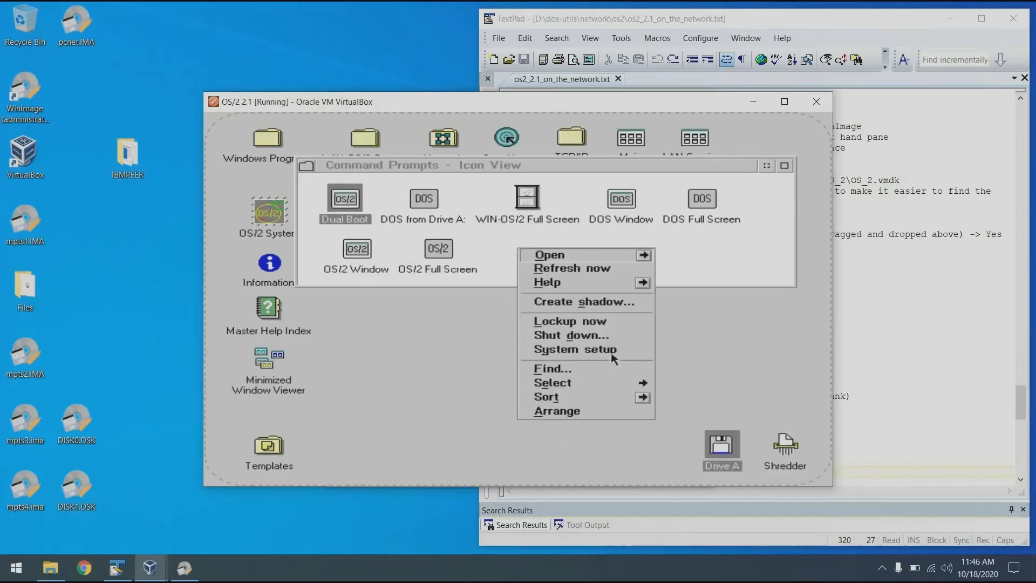
pyautogui.click(615, 335)
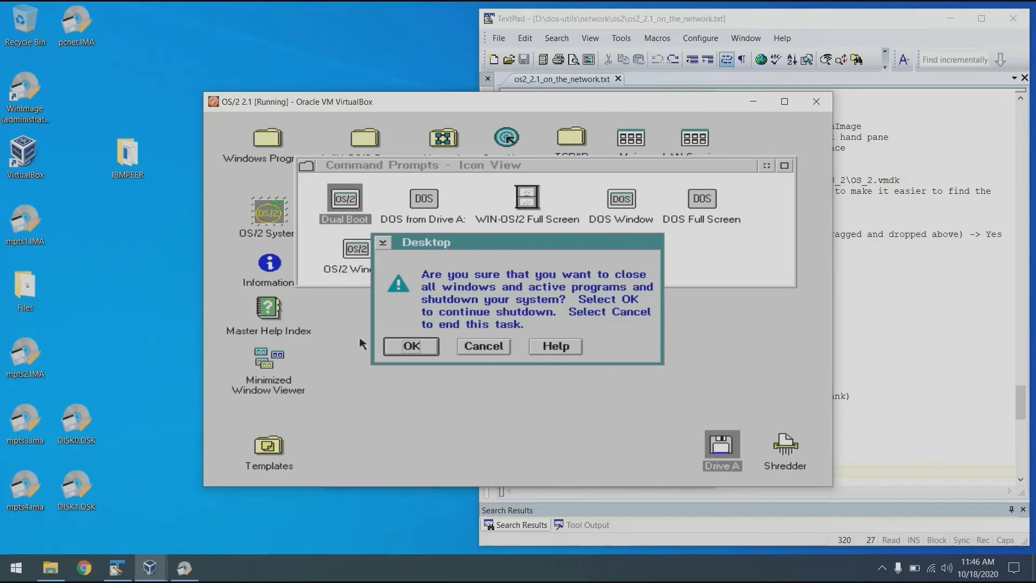
pyautogui.click(393, 344)
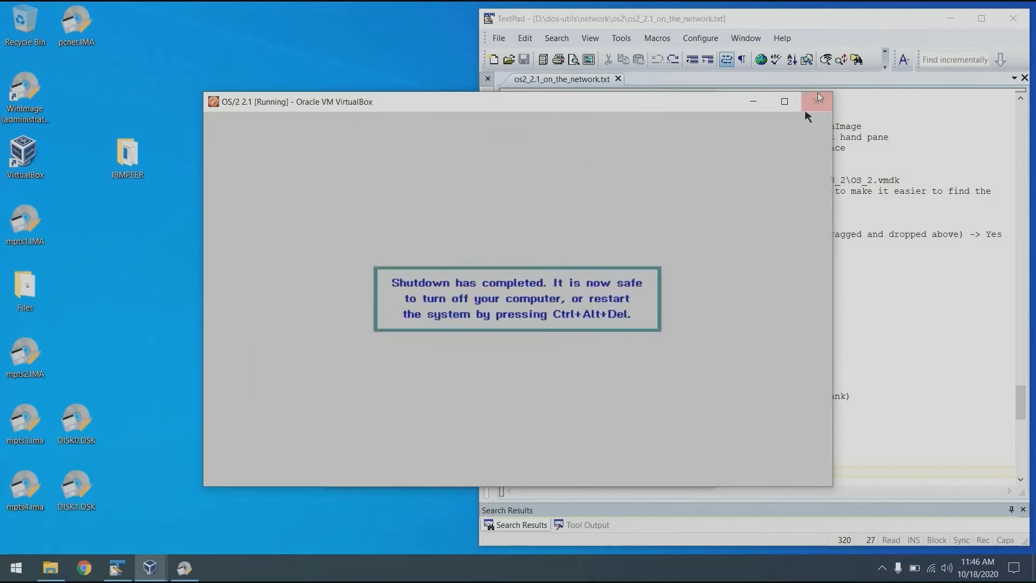
pyautogui.click(816, 101)
pyautogui.click(518, 307)
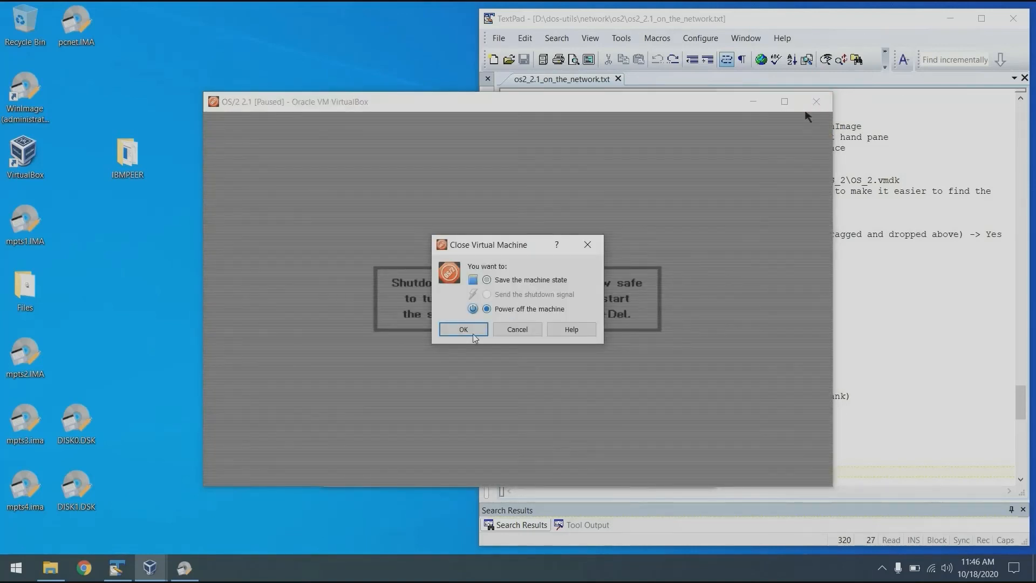
pyautogui.click(473, 333)
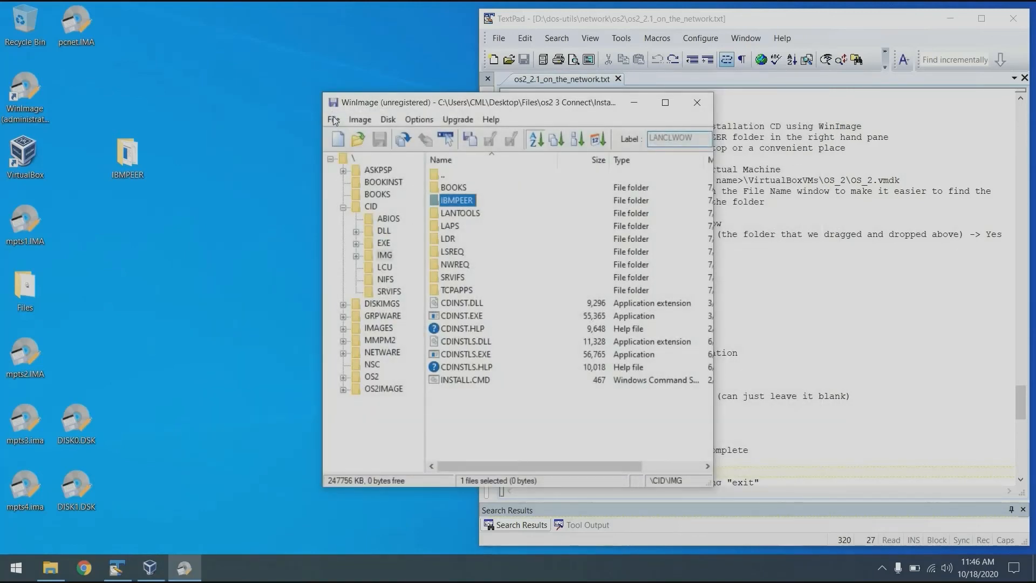
# In WinImage, start opening another image and go to the VirtualBox VMs folder in the Windows user's profile.
pyautogui.click(327, 120)
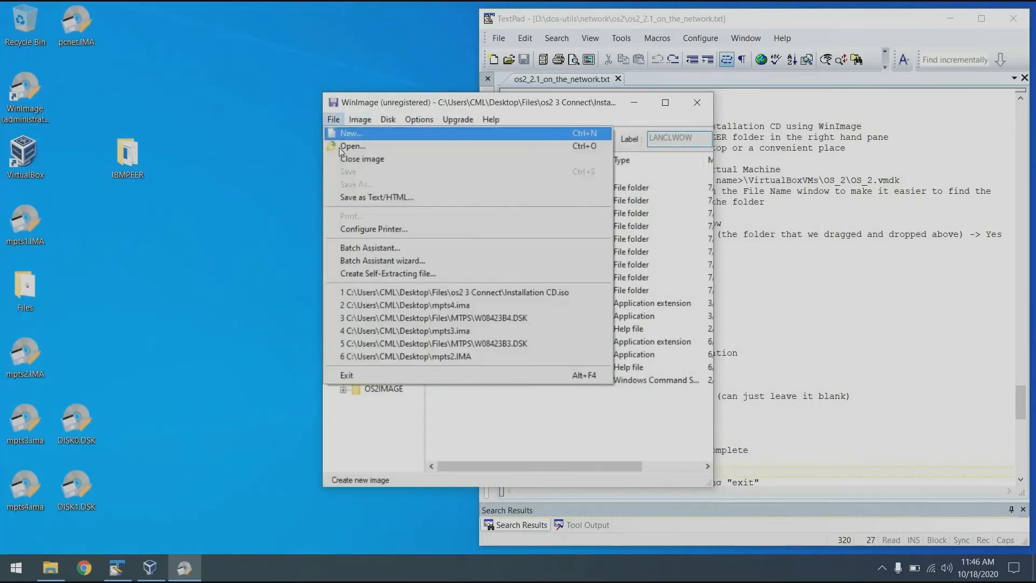
pyautogui.click(341, 148)
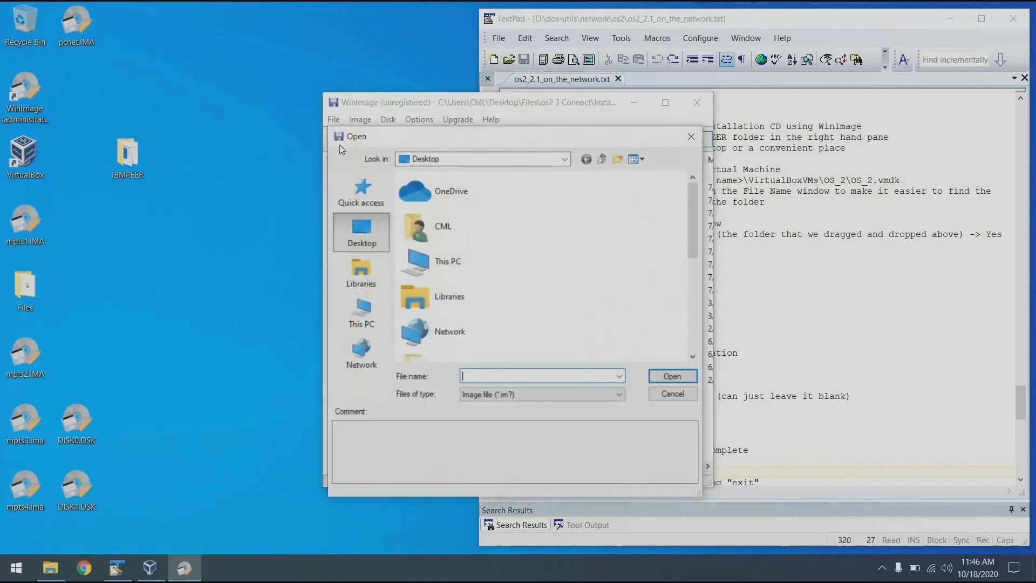
pyautogui.write('C:\\users\\chris')
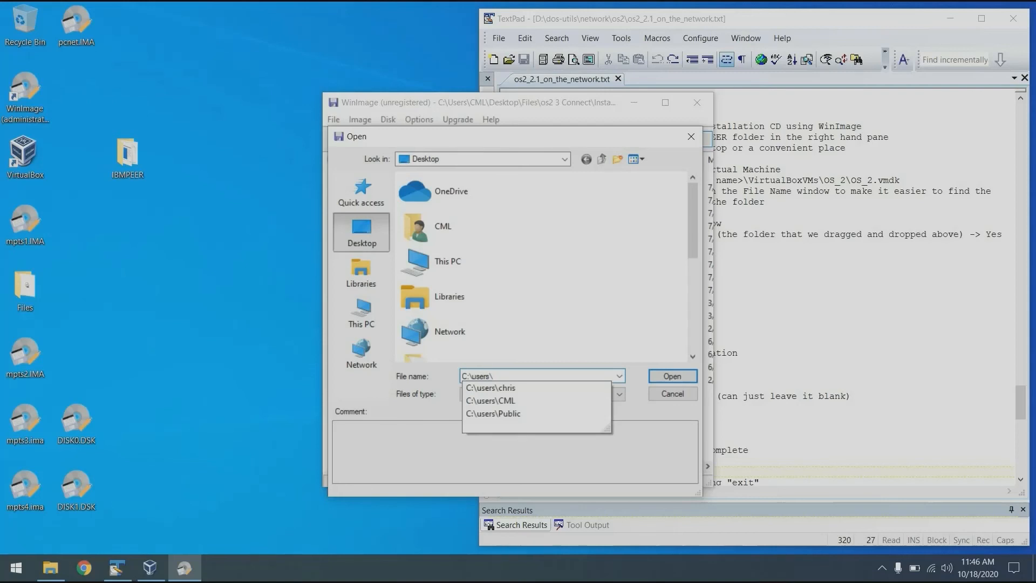
pyautogui.press('BackSpace')
pyautogui.press('BackSpace')
pyautogui.press('BackSpace')
pyautogui.press('BackSpace')
pyautogui.write('m')
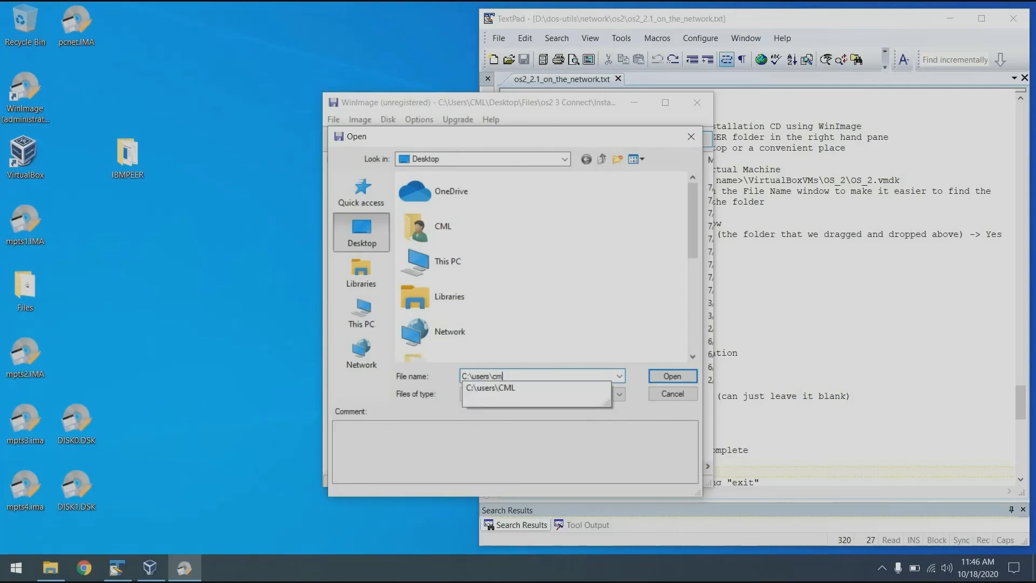
pyautogui.write('l\\virtu')
pyautogui.press('Down')
pyautogui.press('Return')
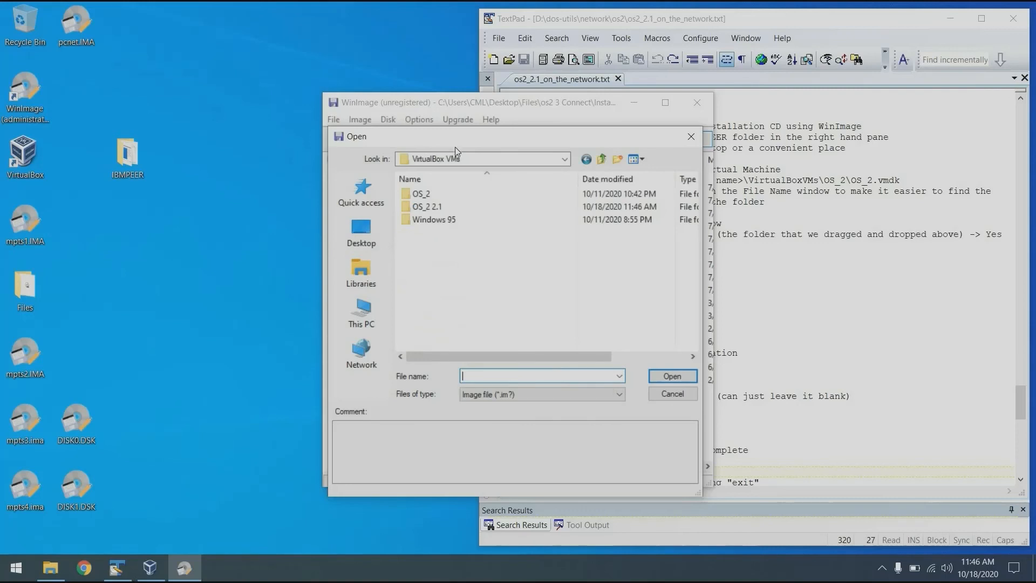
# List all files in the OS_2 2.1 folder and open OS_2 2.1.vmdk, connecting to its FAT partition on disk 0.
pyautogui.doubleClick(448, 207)
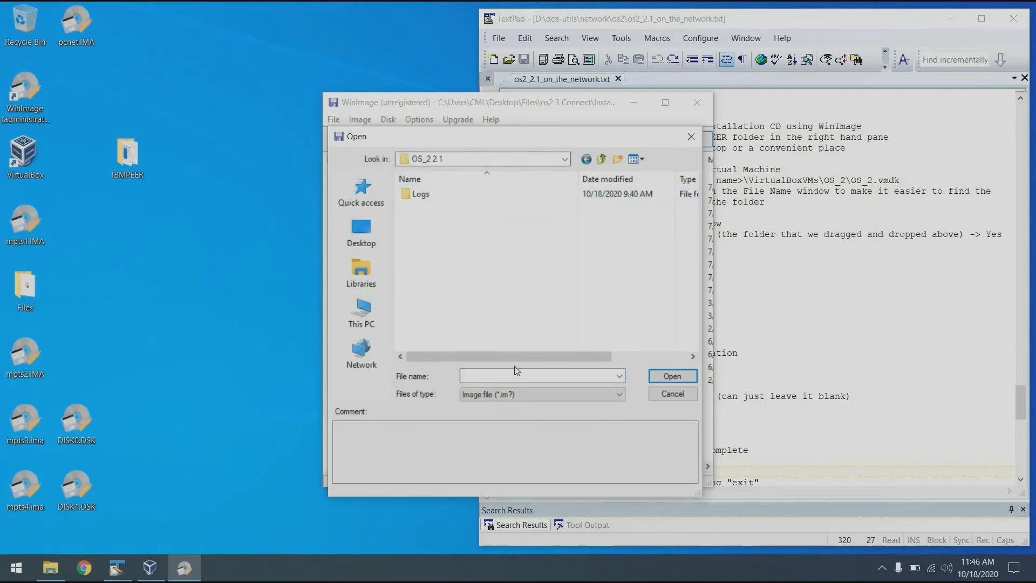
pyautogui.click(464, 376)
pyautogui.write('*')
pyautogui.press('Return')
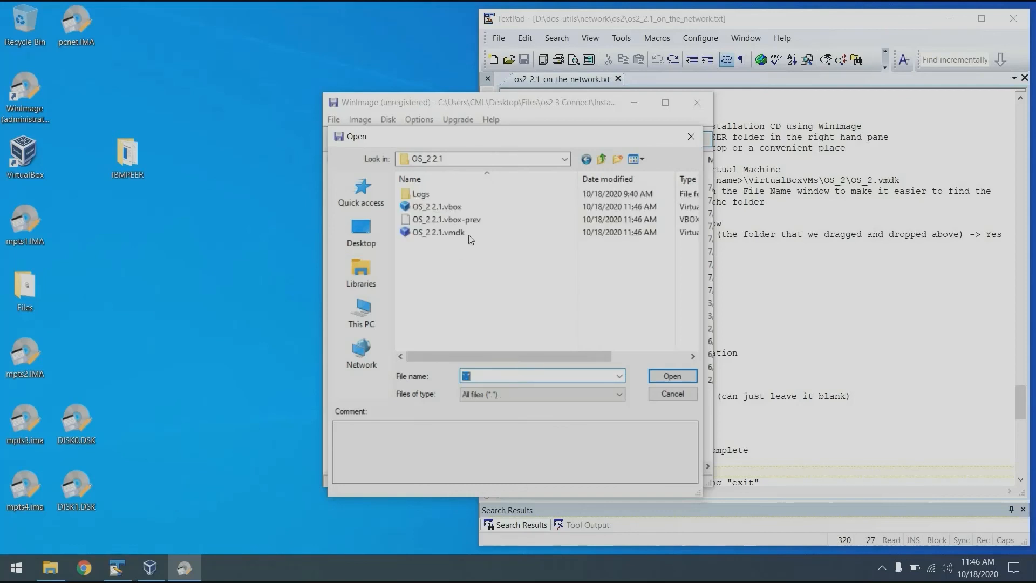
pyautogui.doubleClick(469, 233)
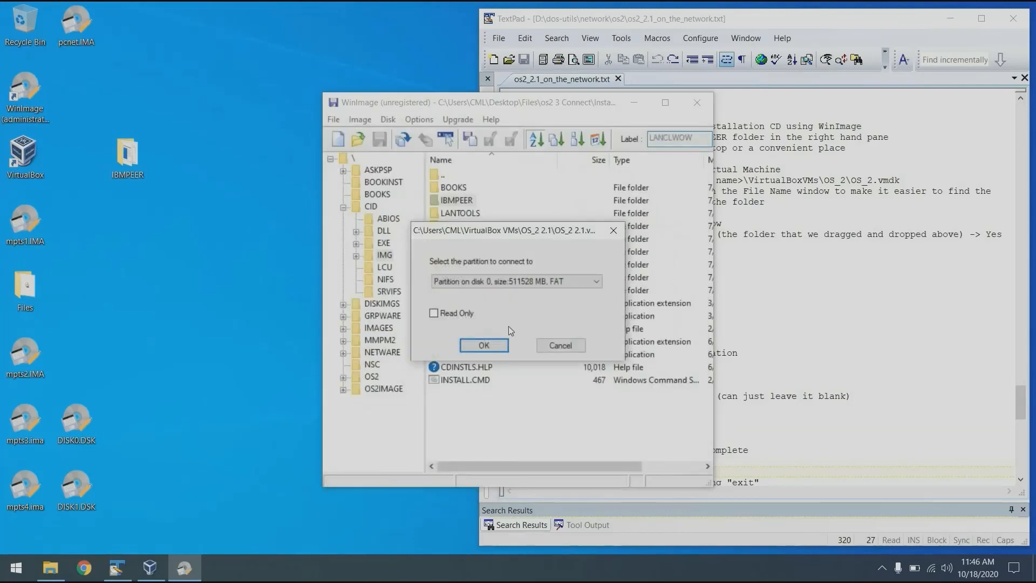
pyautogui.click(493, 347)
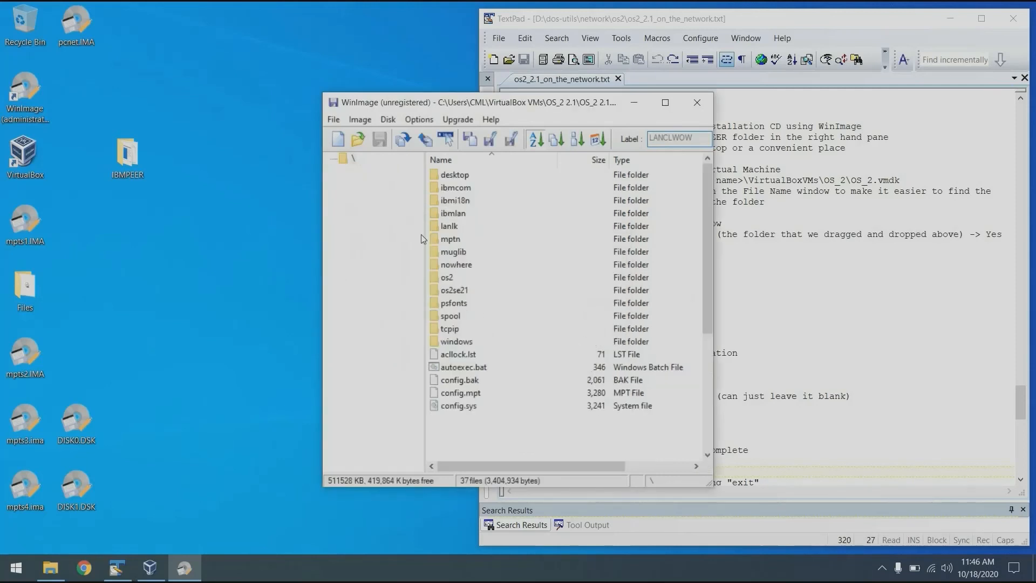
# Create a folder named PEER in the root of the virtual disk image.
pyautogui.click(359, 120)
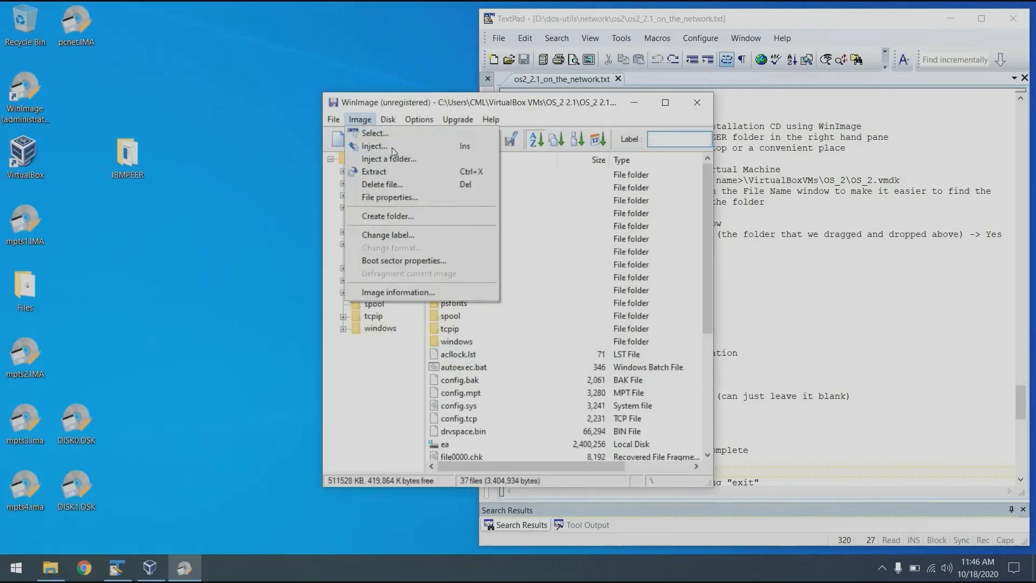
pyautogui.click(406, 214)
pyautogui.write('PEER')
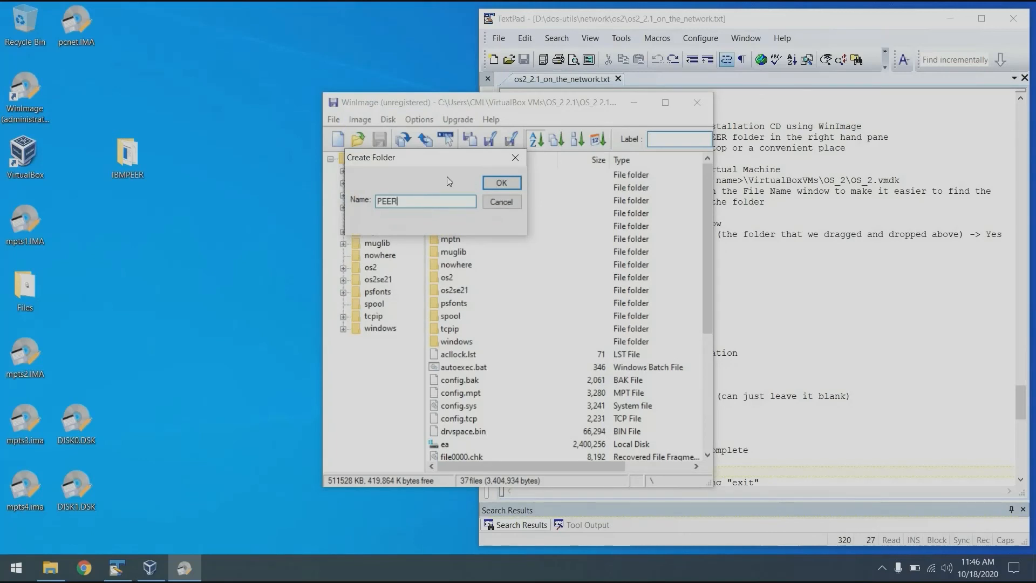
pyautogui.click(489, 183)
# Inject the desktop's IBMPEER folder into the peer folder of the virtual disk, confirming the injection.
pyautogui.click(374, 294)
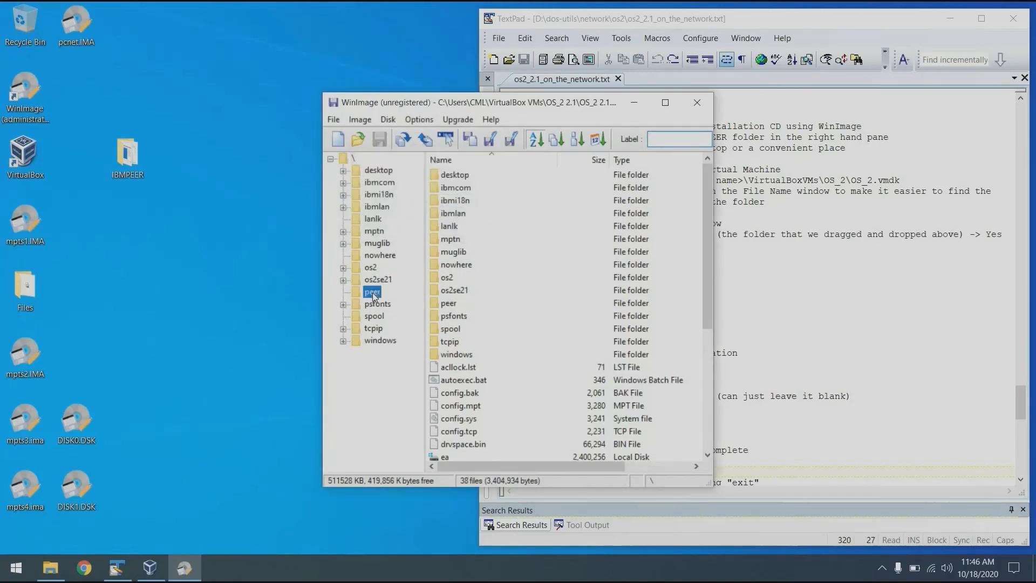
pyautogui.click(361, 120)
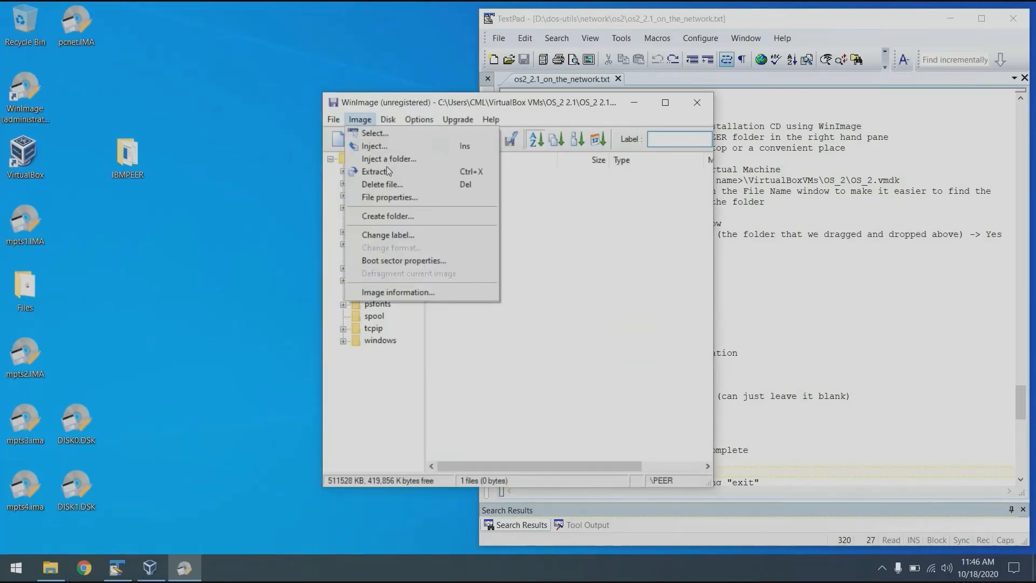
pyautogui.click(387, 159)
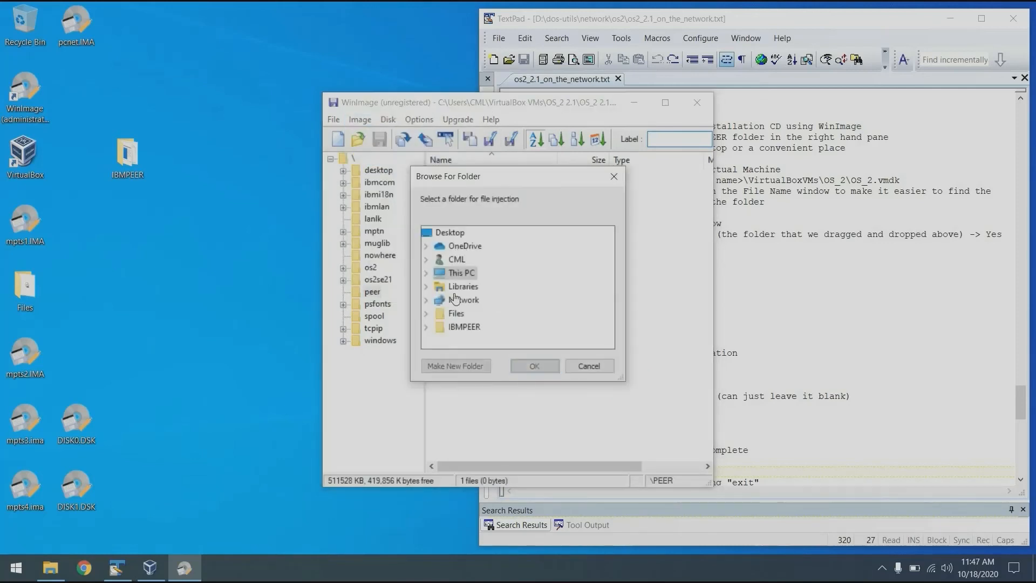
pyautogui.click(469, 328)
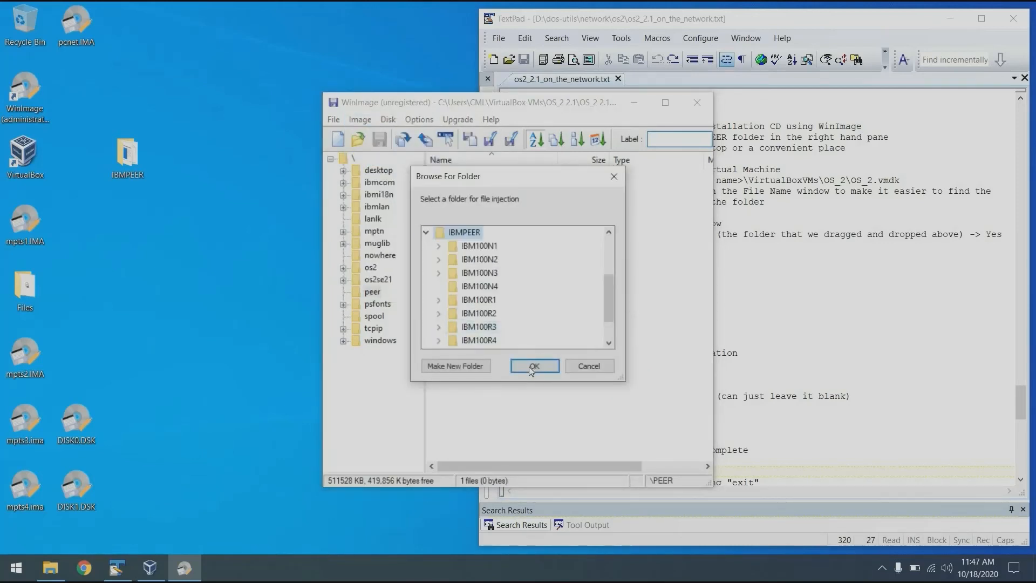
pyautogui.click(534, 366)
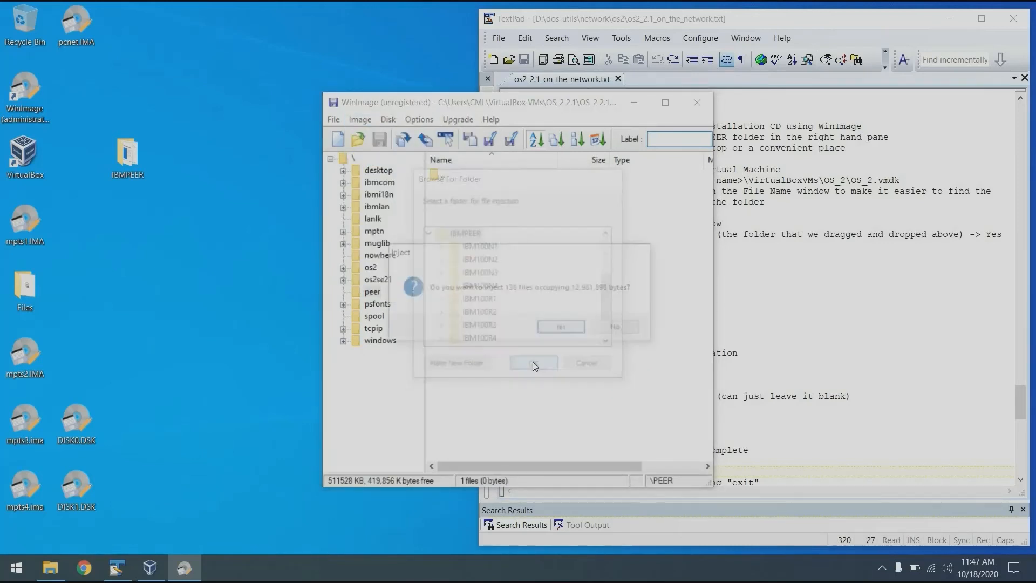
pyautogui.click(563, 328)
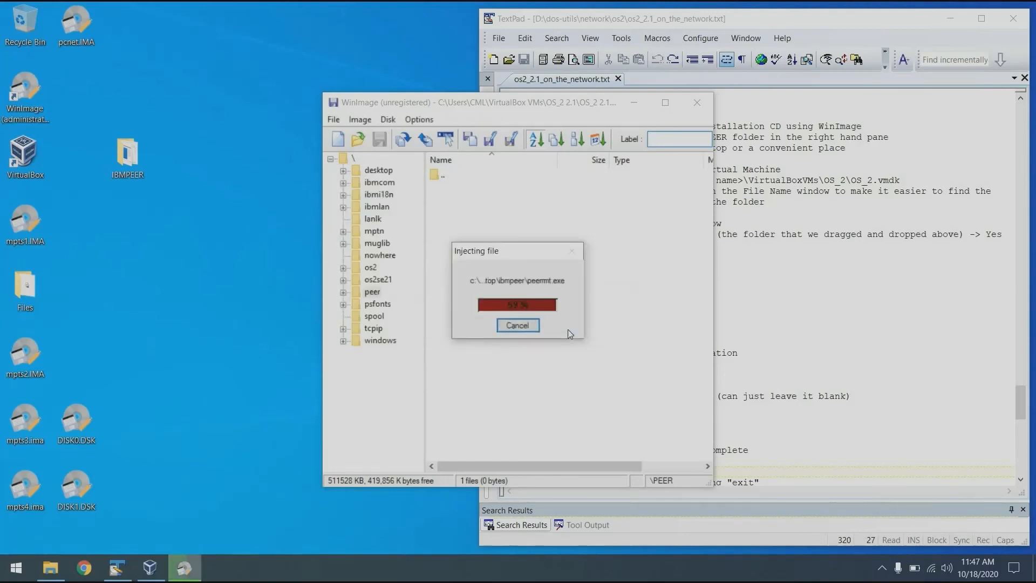
# Exit WinImage and move the IBMPEER folder from the Windows desktop to the Recycle Bin.
pyautogui.click(339, 119)
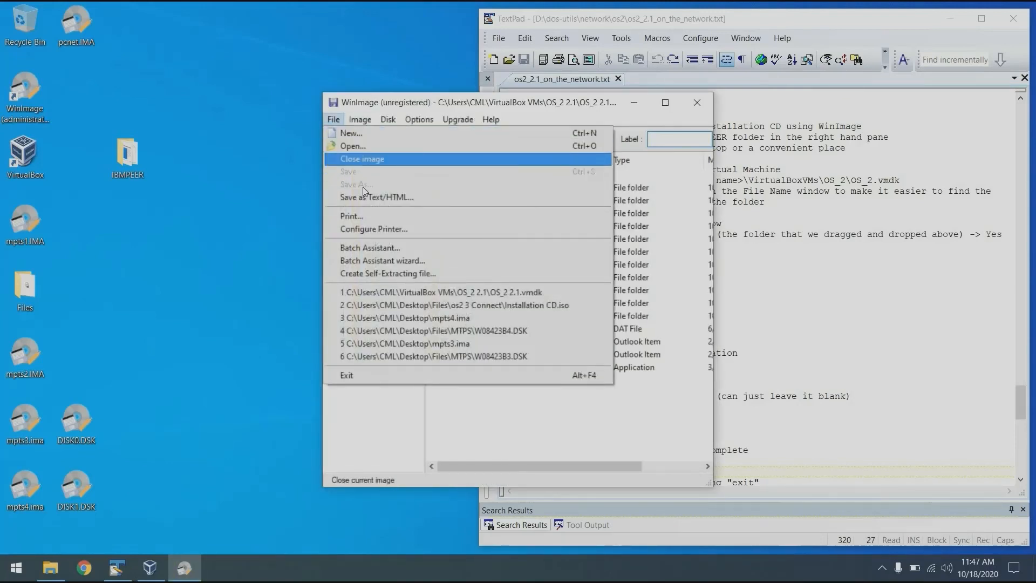
pyautogui.click(354, 375)
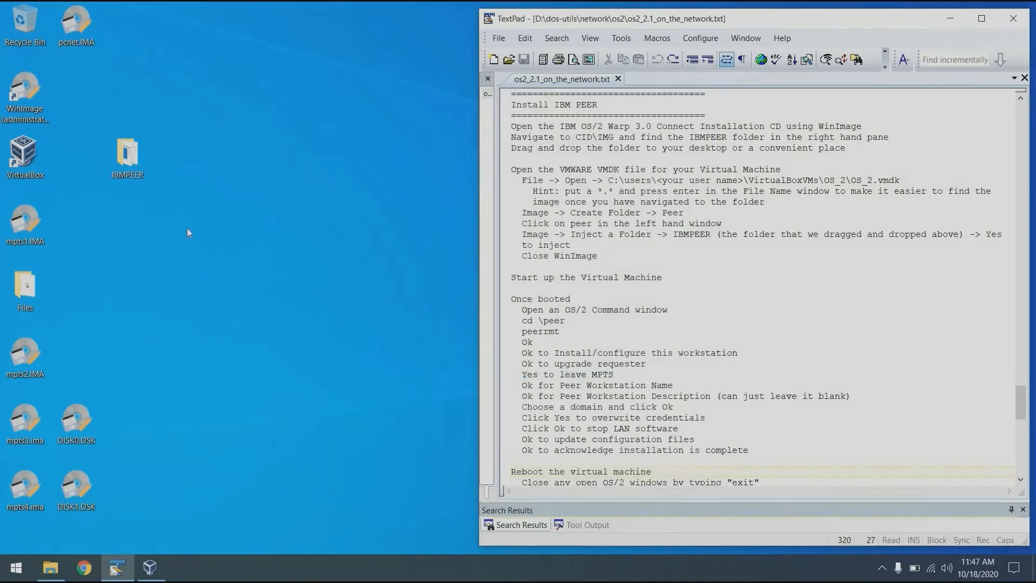
pyautogui.moveTo(137, 172); pyautogui.dragTo(25, 24)
# Find the Close WinImage line in the Install IBM PEER notes, highlight it and read the instructions that follow.
pyautogui.click(578, 346)
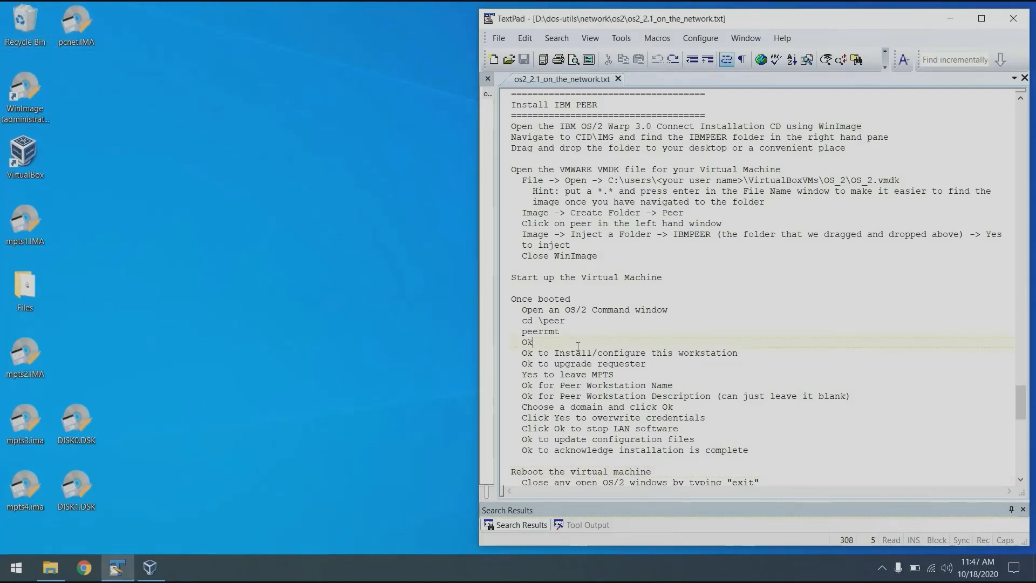
pyautogui.press('Up')
pyautogui.press('Up')
pyautogui.press('Up')
pyautogui.press('Up')
pyautogui.press('Up')
pyautogui.press('Up')
pyautogui.press('Up')
pyautogui.hotkey('shift', 'Up')
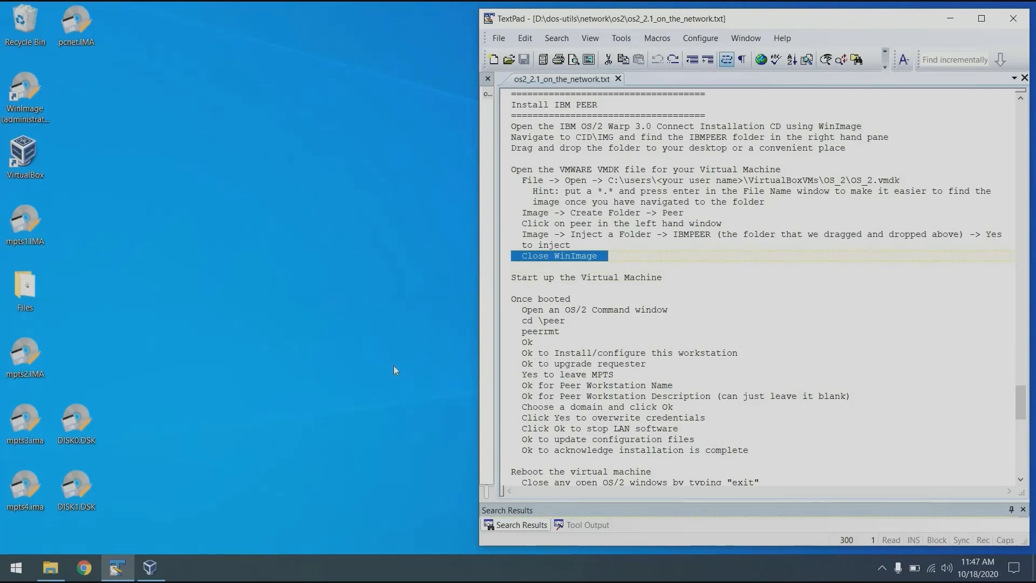
# Start the OS/2 2.1 virtual machine from VirtualBox Manager and minimize the manager.
pyautogui.click(150, 567)
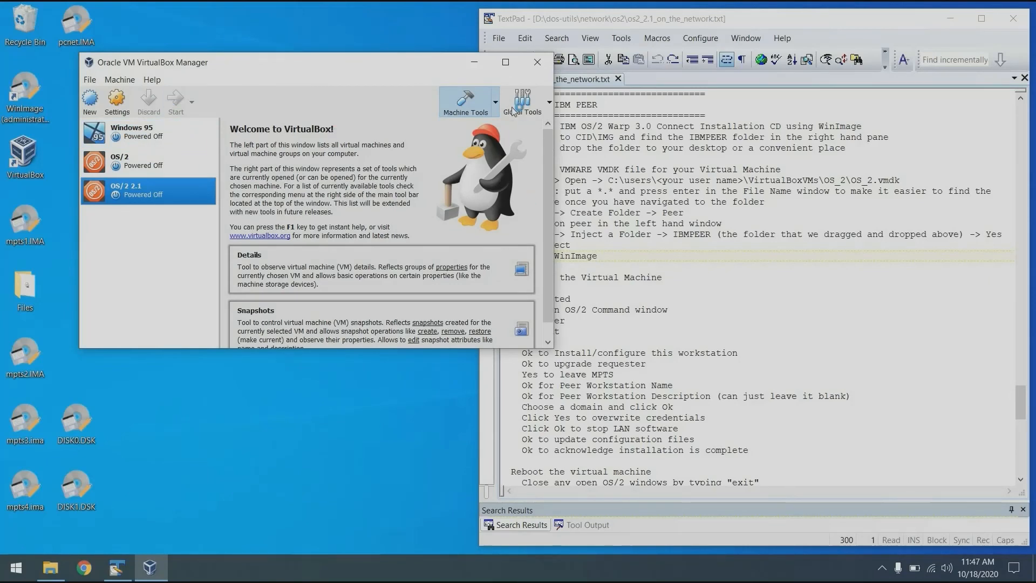
pyautogui.click(475, 62)
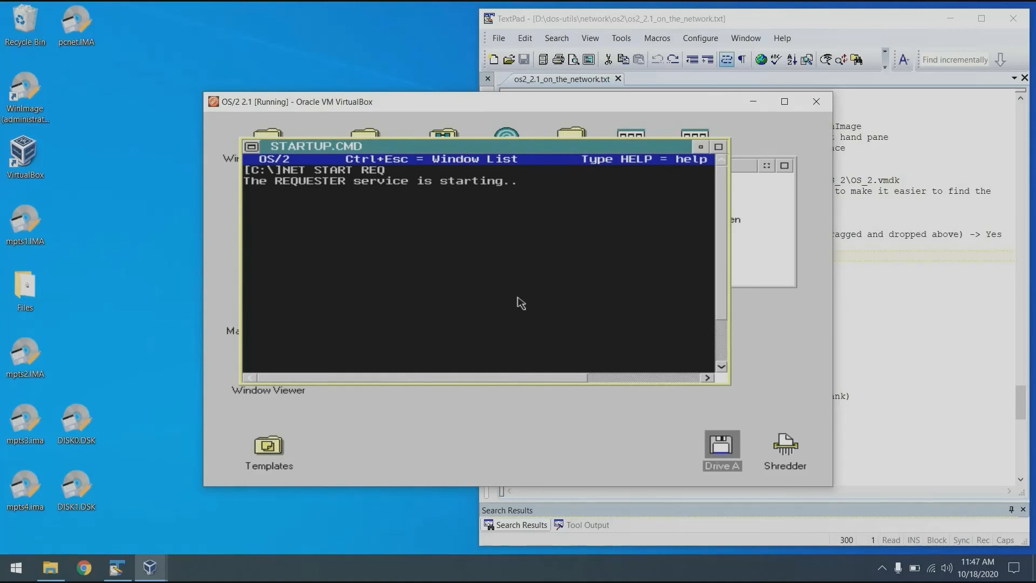
# Open an OS/2 Window from the Command Prompts folder and change to the peer directory.
pyautogui.click(761, 211)
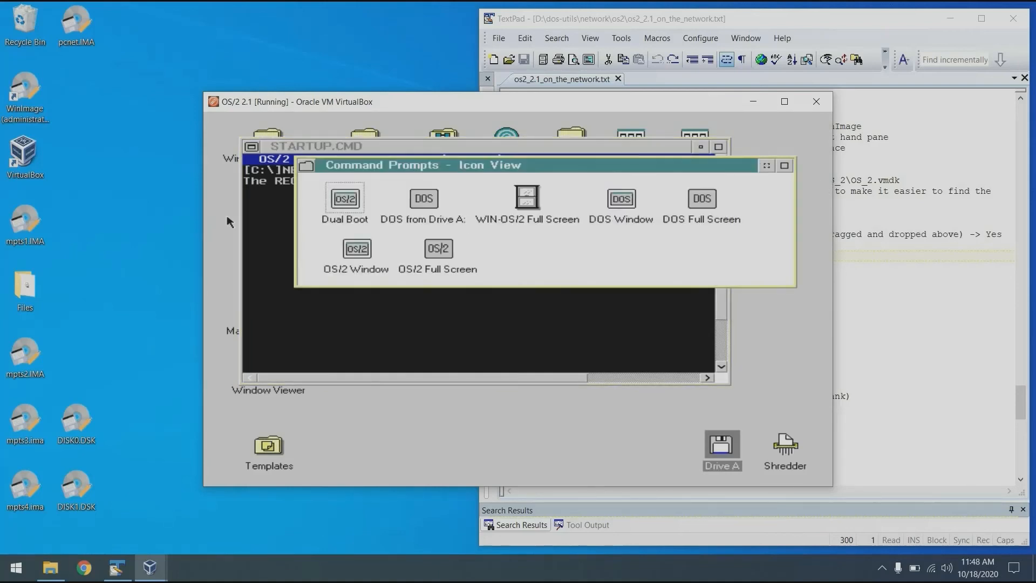
pyautogui.click(371, 247)
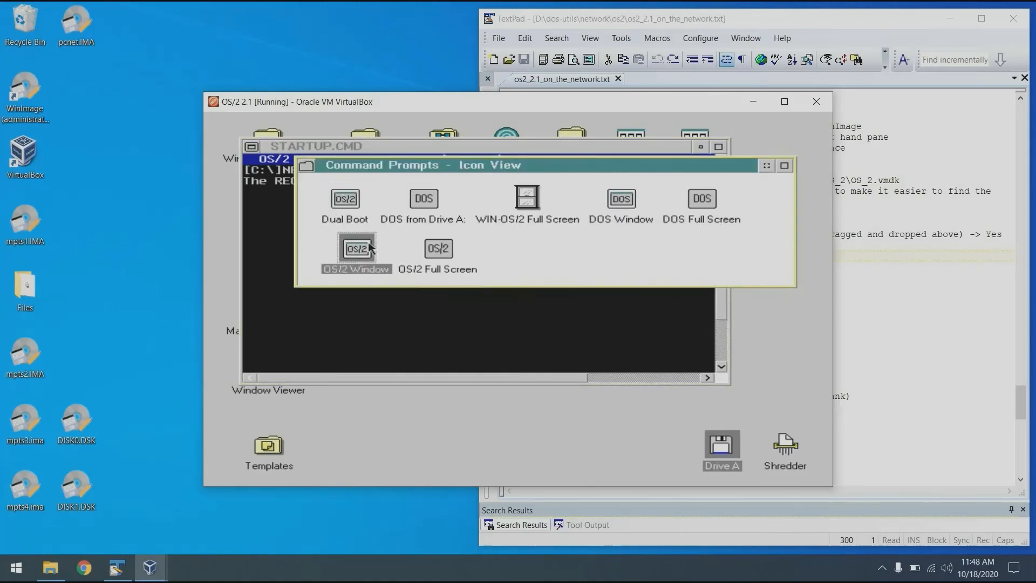
pyautogui.doubleClick(371, 247)
pyautogui.write('cd peer')
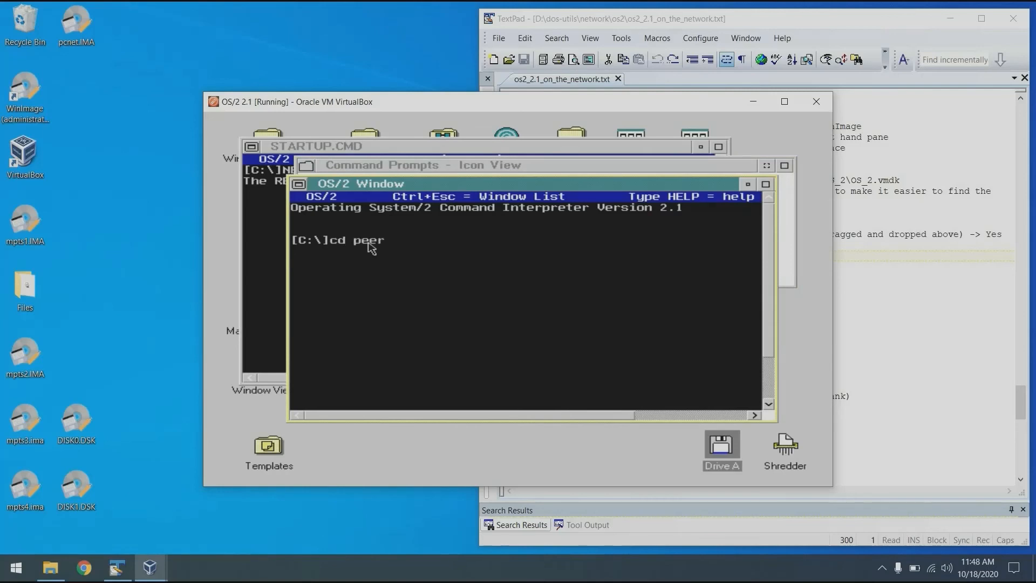
pyautogui.press('Return')
# List the contents of the PEER directory and run peerrmt to launch the IBM Peer for OS/2 installation.
pyautogui.write('dir')
pyautogui.press('Return')
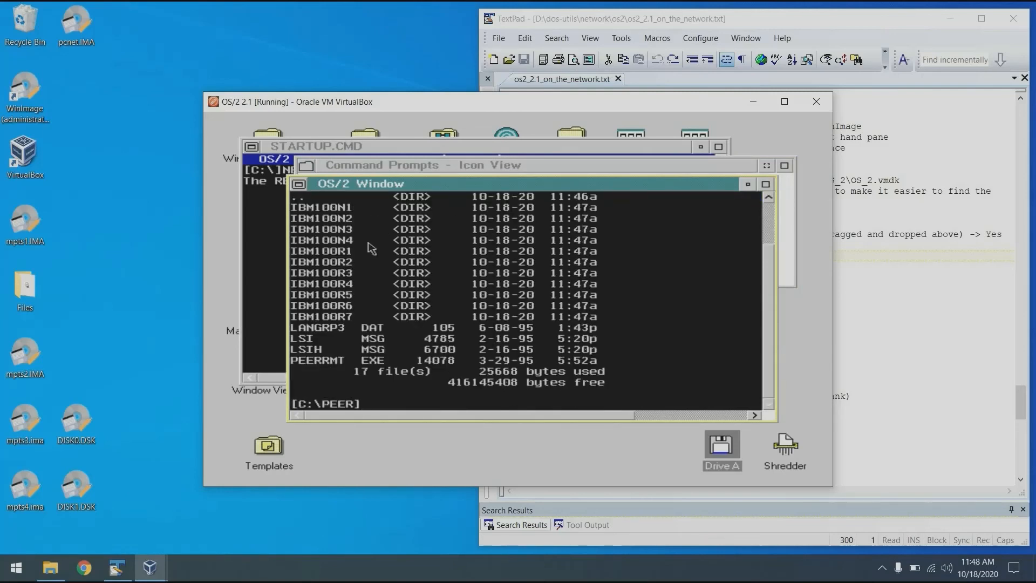
pyautogui.write('peerrmt')
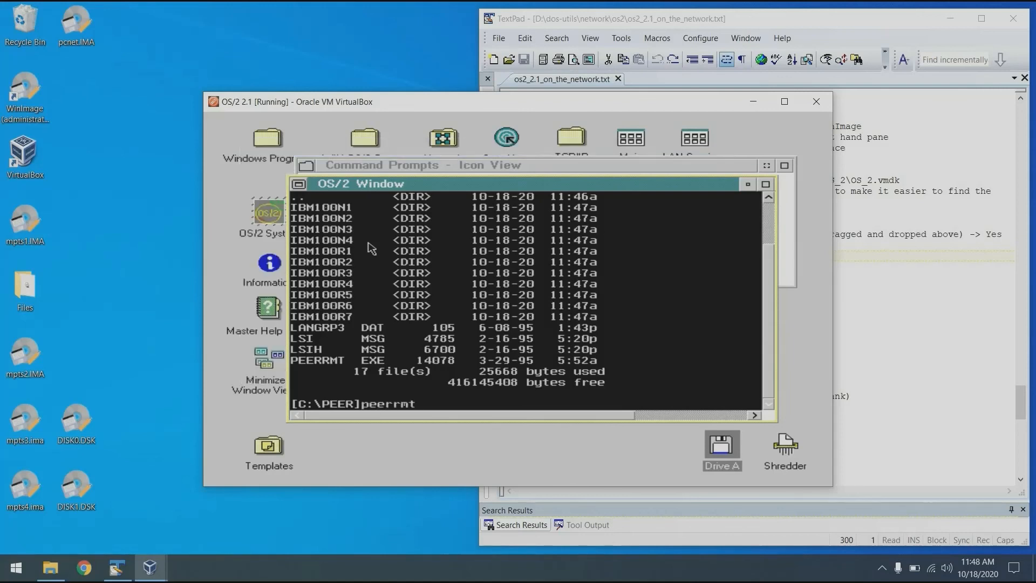
pyautogui.press('Return')
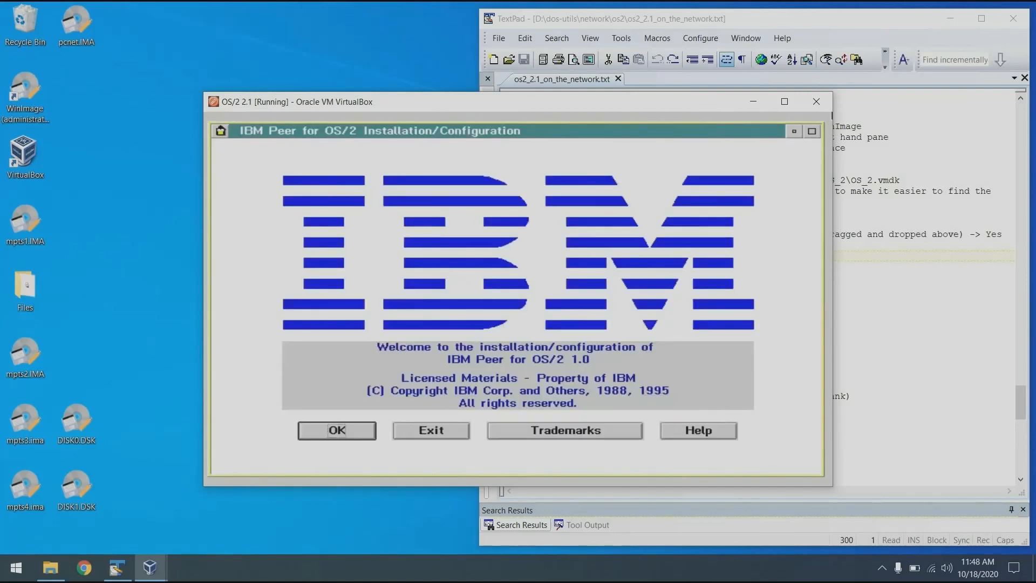
# Choose to install/configure this workstation, upgrade the LAN Services Requester to OS/2 Peer 1.0 and keep the more recent MPTS version.
pyautogui.click(331, 430)
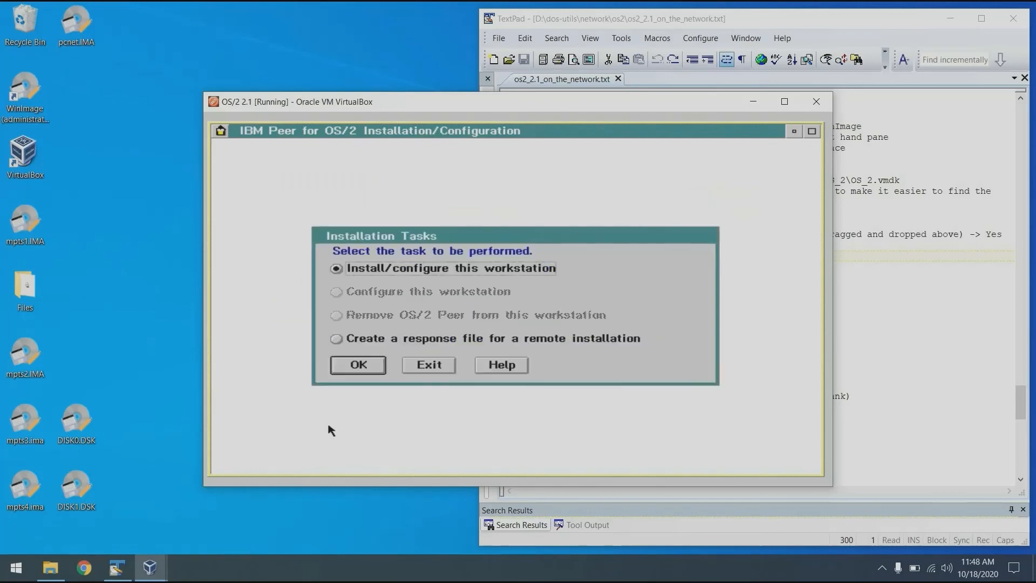
pyautogui.click(354, 365)
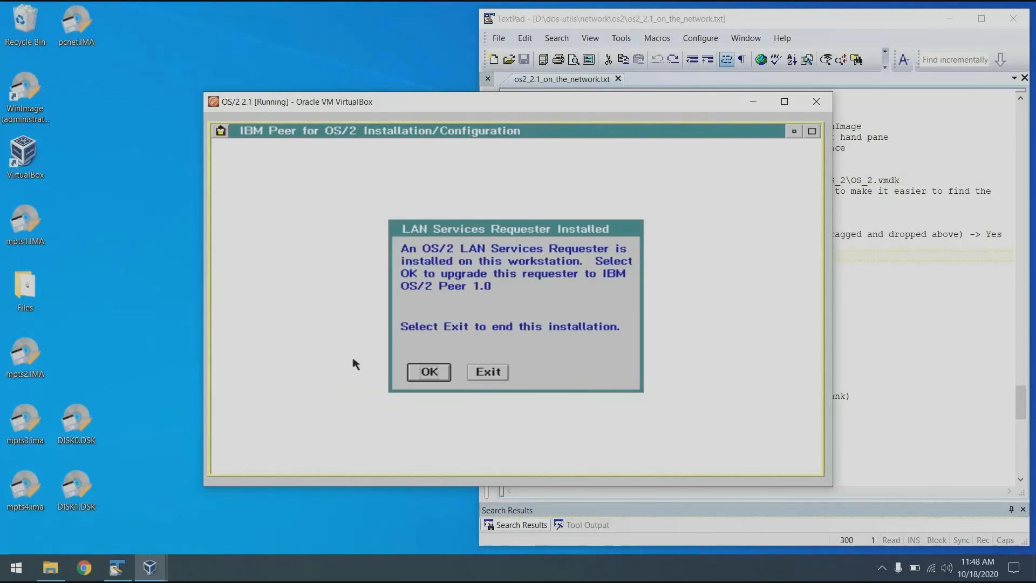
pyautogui.click(430, 372)
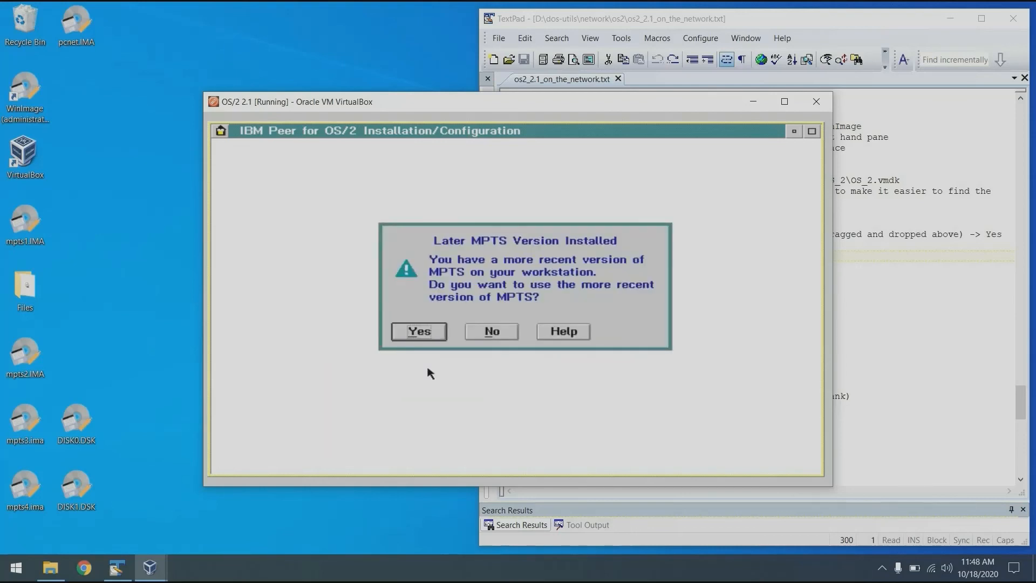
pyautogui.click(424, 336)
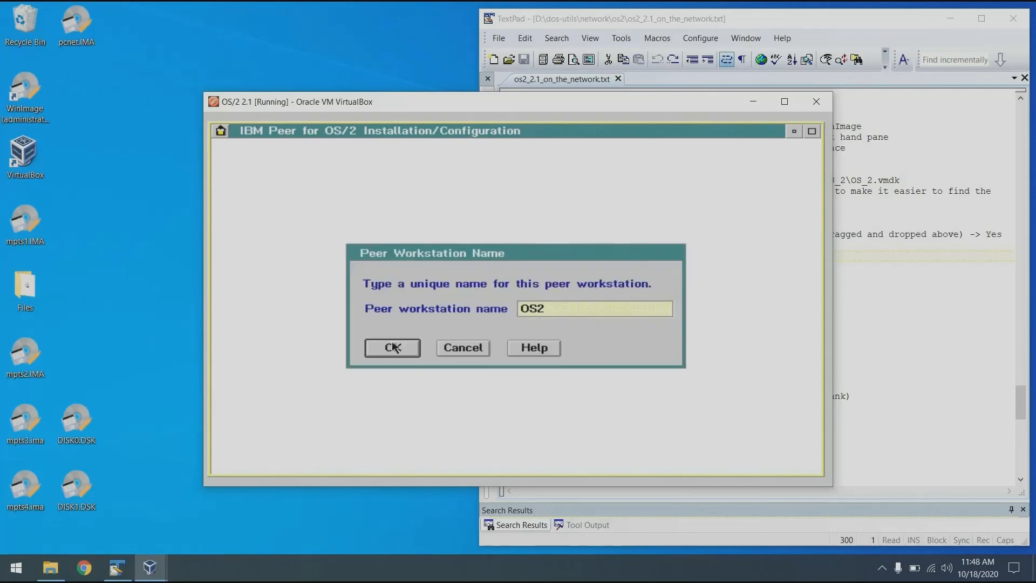
# Accept OS2 as the peer workstation name, leave its description blank and confirm the domain name.
pyautogui.click(394, 348)
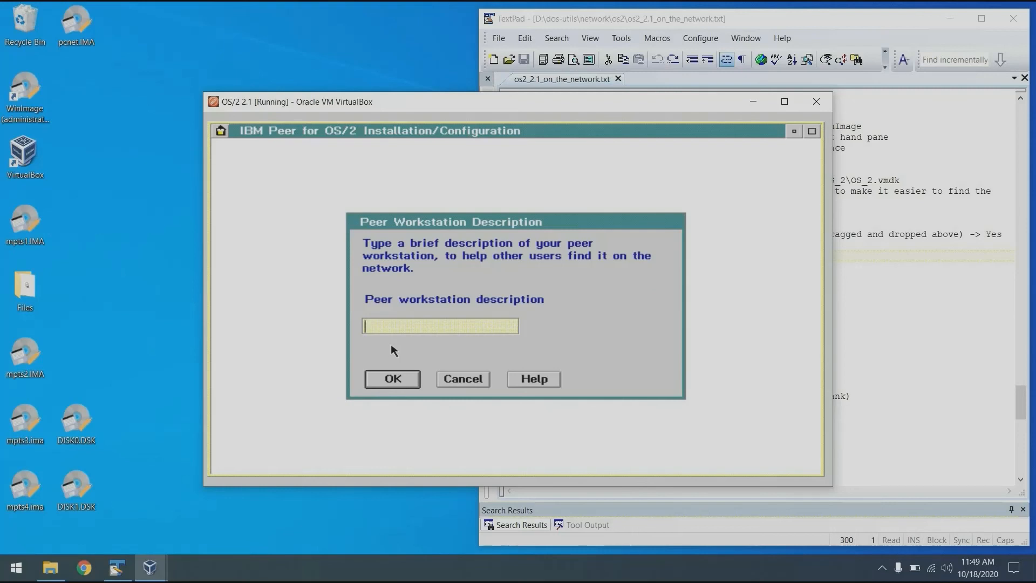
pyautogui.click(393, 378)
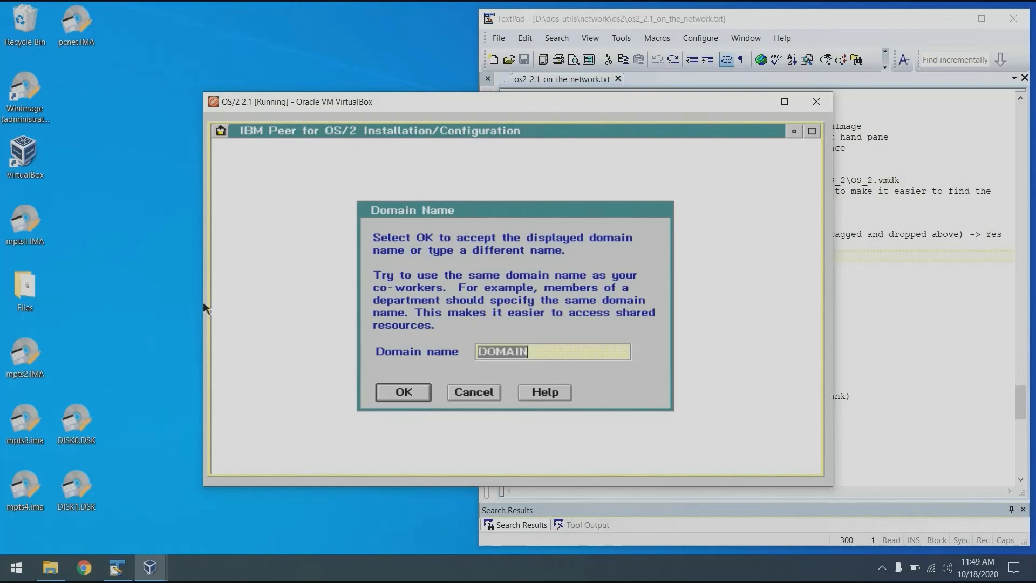
pyautogui.press('Return')
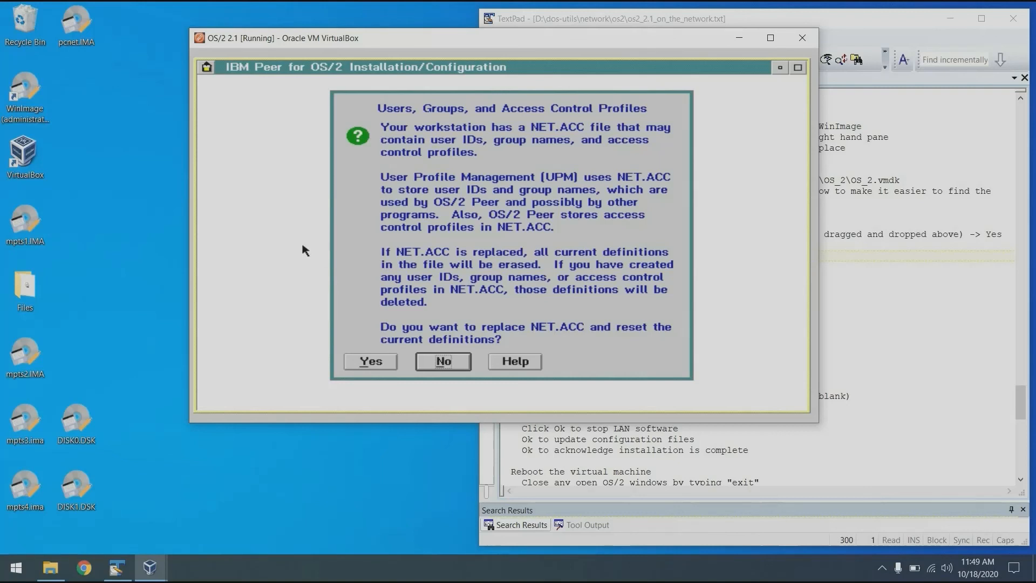
# Answer the NET.ACC replacement question, stop the LAN software and finish the IBM Peer installation.
pyautogui.press('Return')
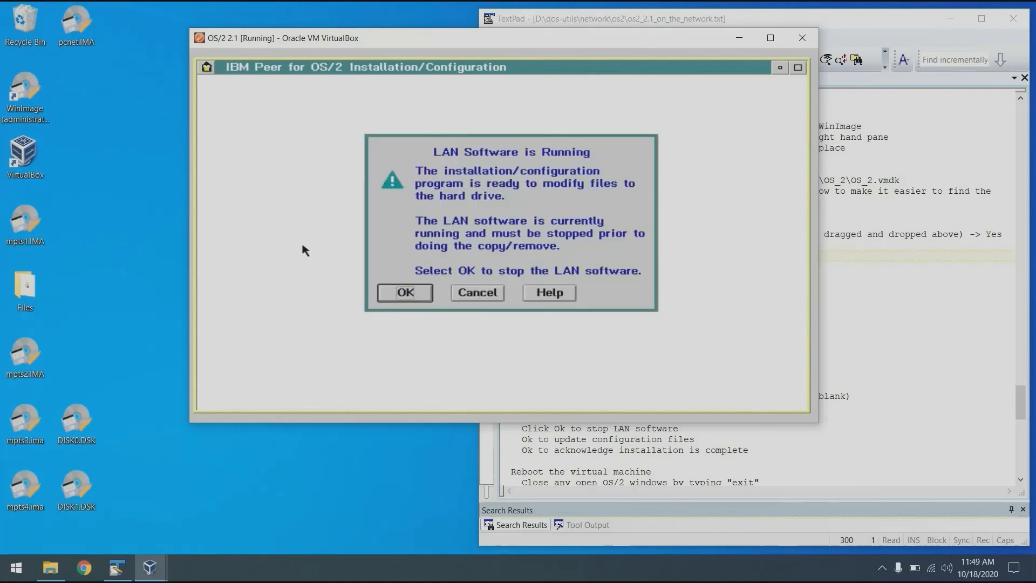
pyautogui.press('Return')
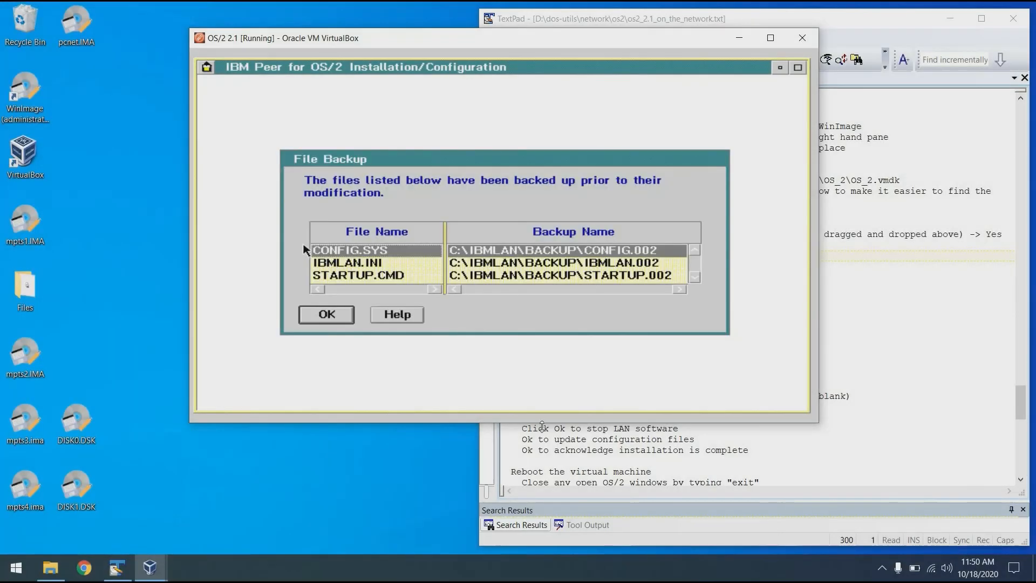
pyautogui.press('Return')
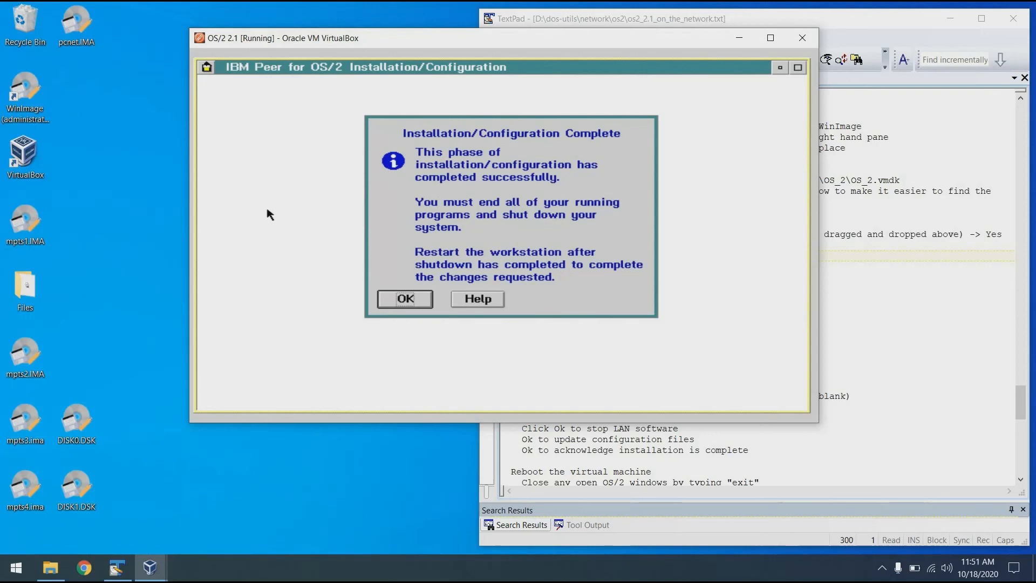
pyautogui.press('Return')
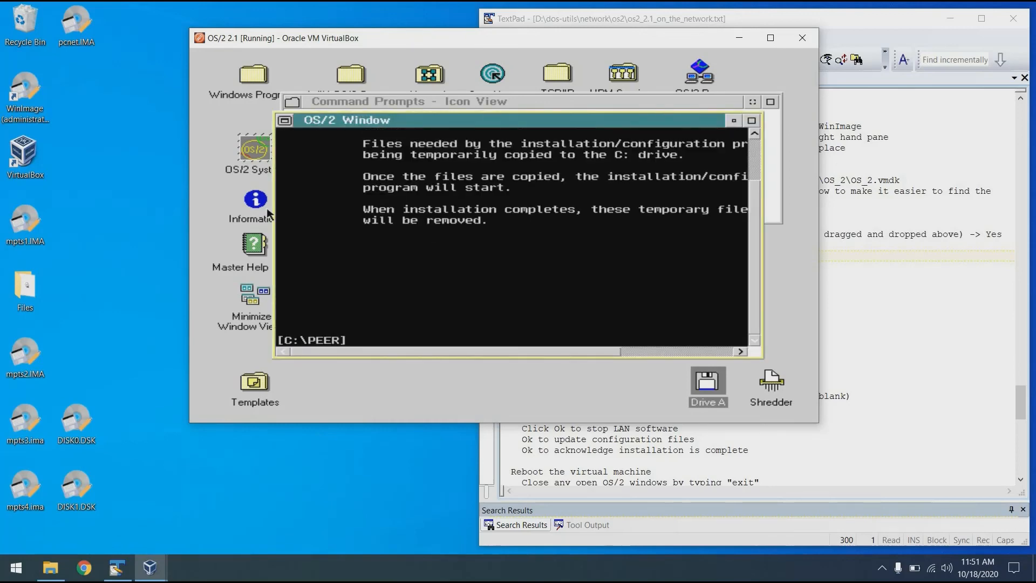
# Close the OS/2 command window with exit and shut down OS/2 from its desktop.
pyautogui.write('exit')
pyautogui.press('Return')
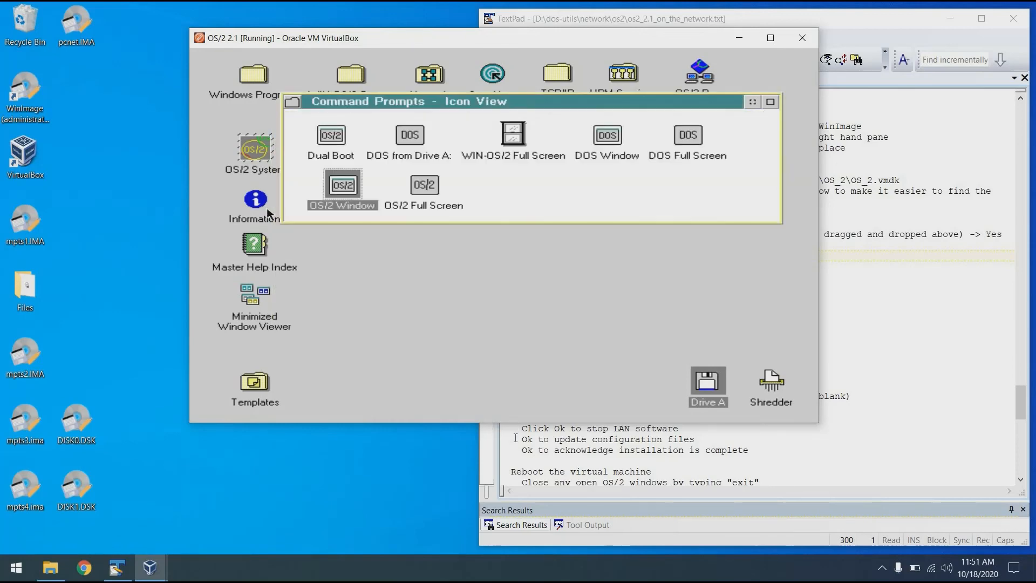
pyautogui.hotkey('alt', 'Tab')
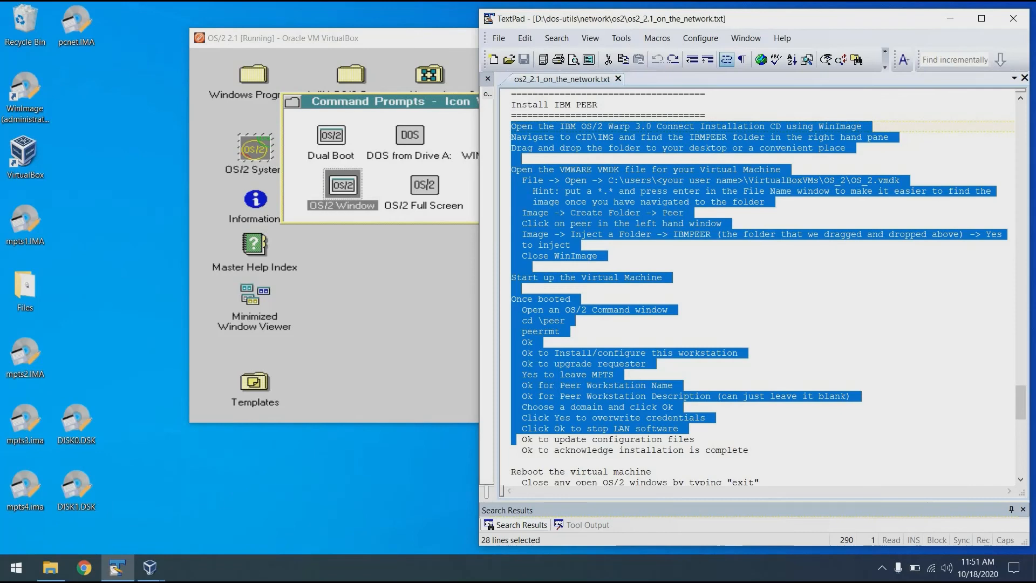
pyautogui.hotkey('alt', 'Tab')
pyautogui.rightClick(548, 261)
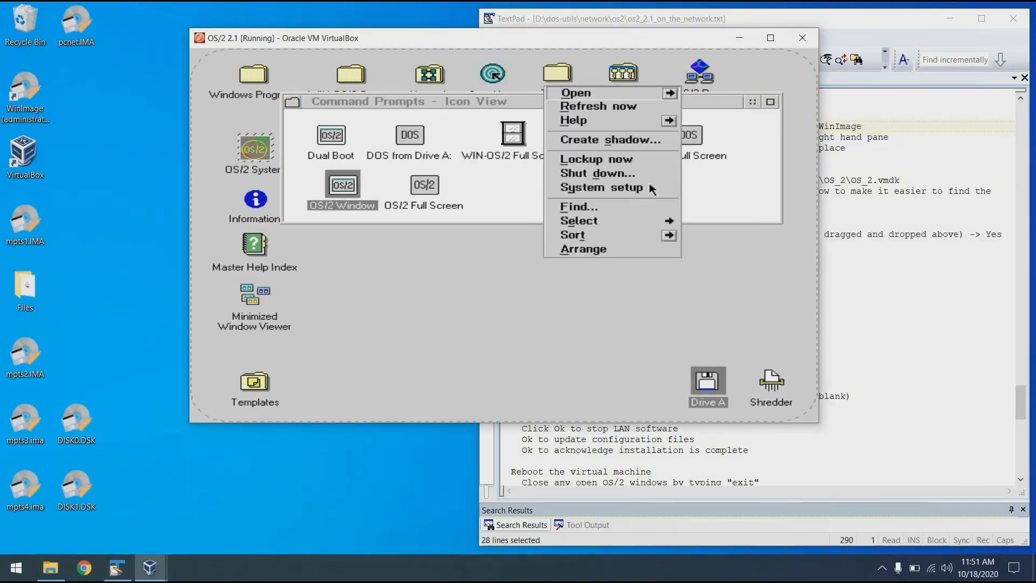
pyautogui.click(643, 174)
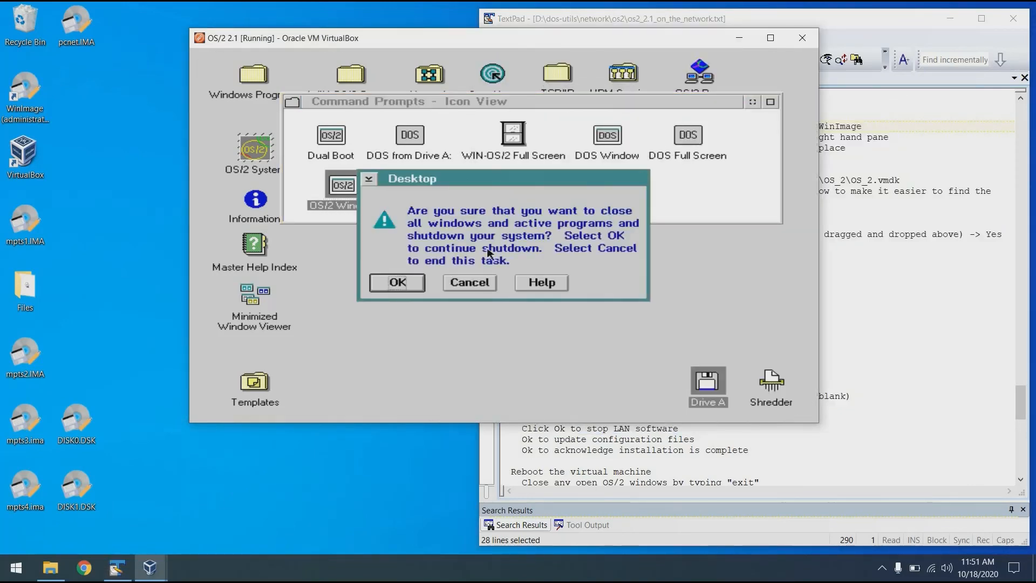
pyautogui.click(402, 281)
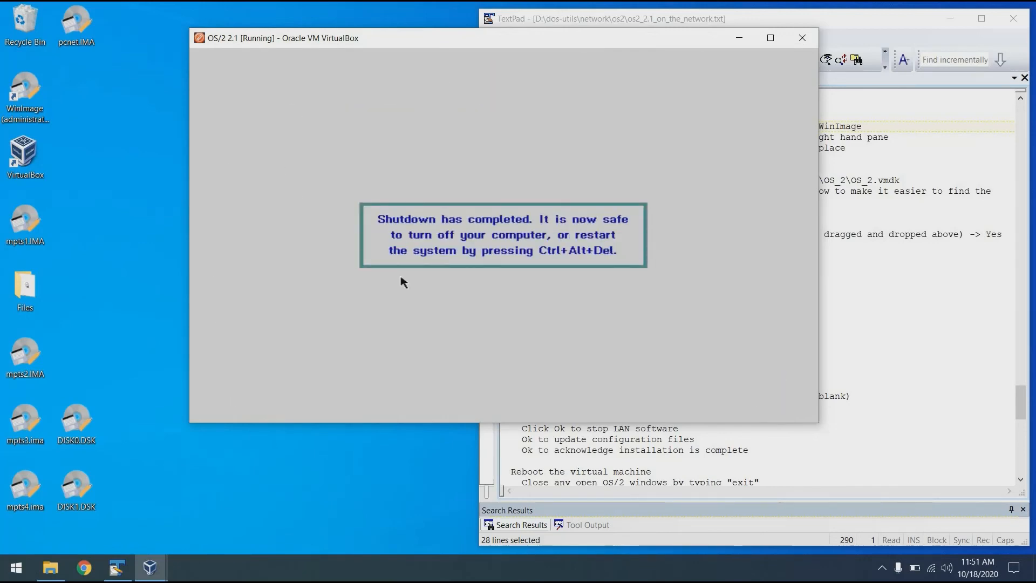
# Restart the virtual machine and decline creating a user ID, accepting the default logon credentials.
pyautogui.hotkey('ctrl', 'alt', 'Delete')
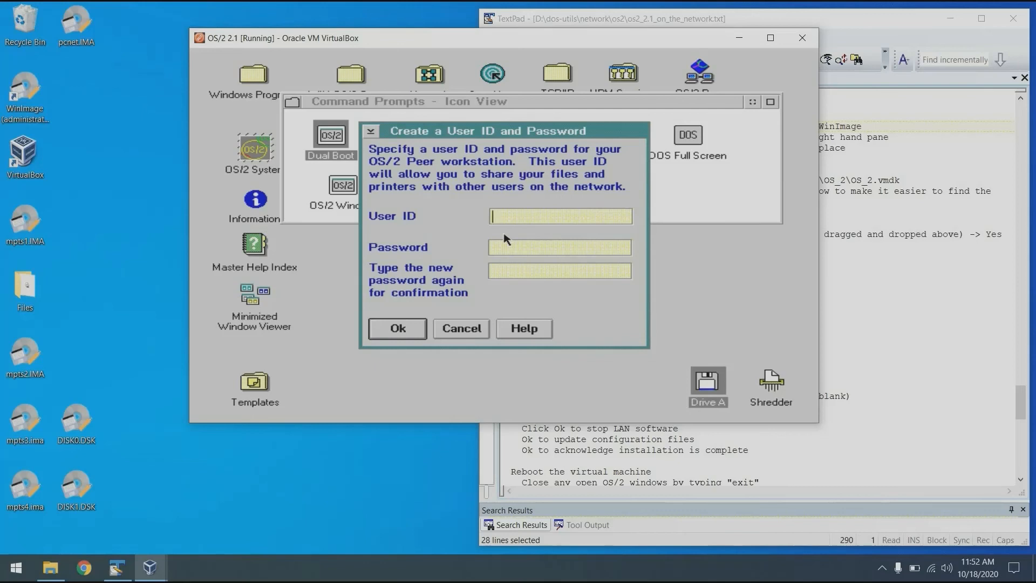
pyautogui.click(465, 326)
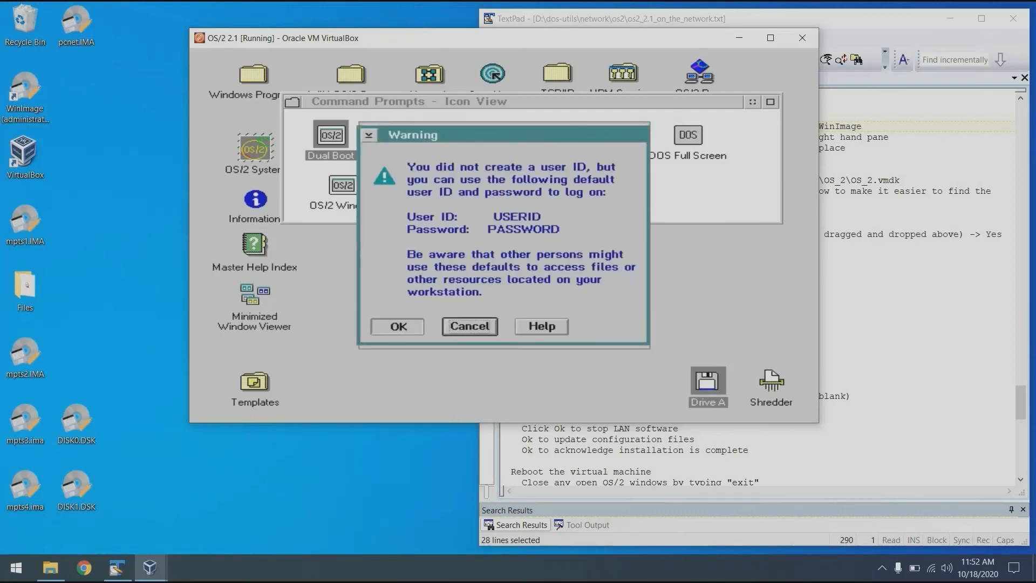
pyautogui.click(395, 326)
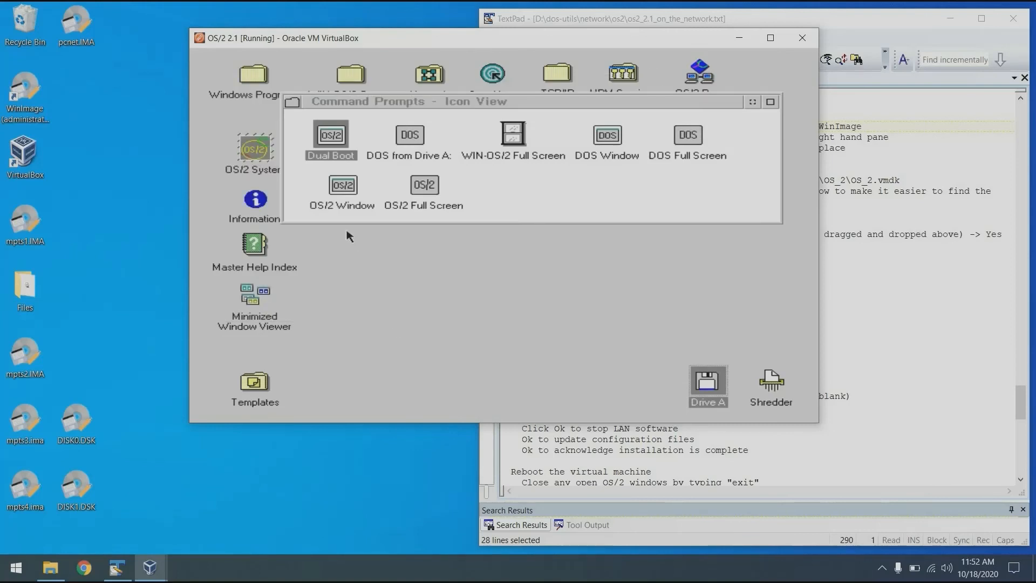
# Open an OS/2 Window and connect to the Raspberry Pi share with net use \\raspberrypi\data.
pyautogui.click(337, 208)
pyautogui.doubleClick(337, 208)
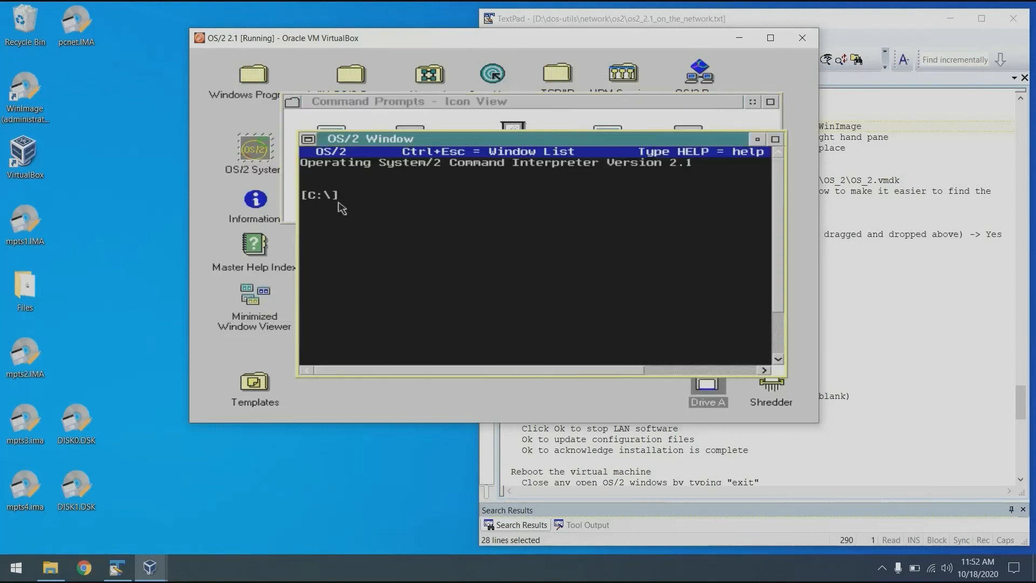
pyautogui.write('net use \\\\raspberrypi\\data')
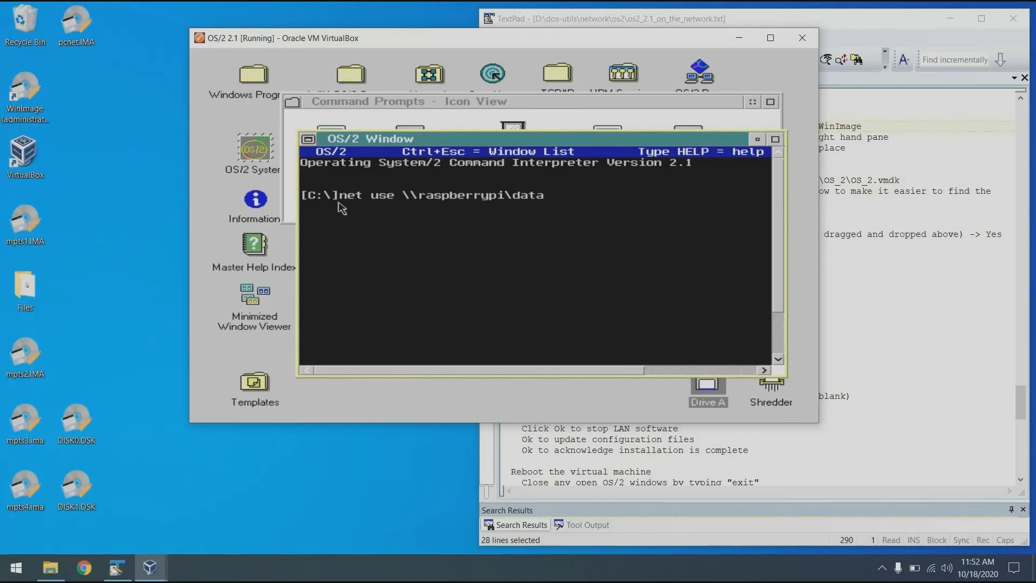
pyautogui.press('Return')
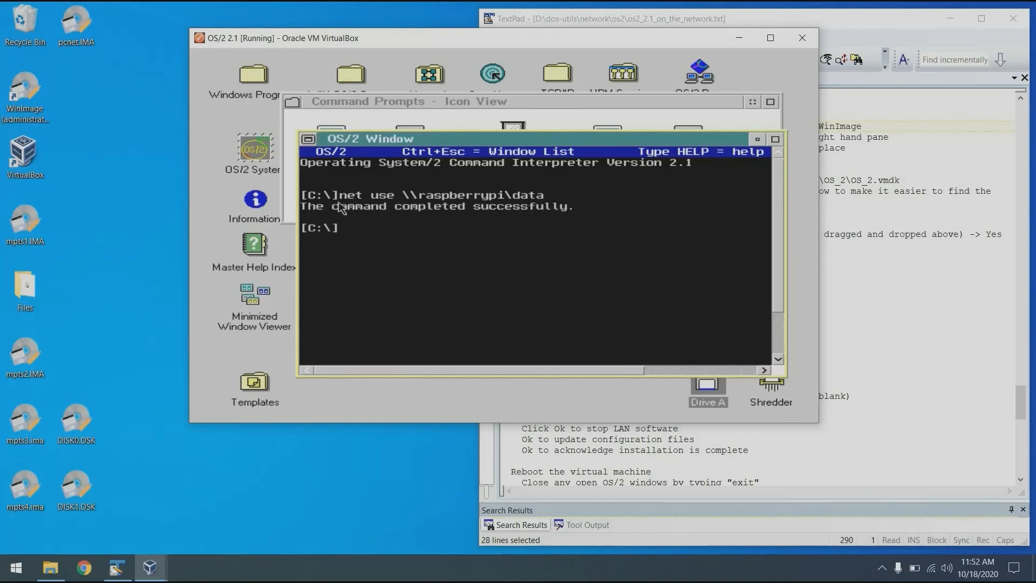
# Map drive Z: to the share with net use Z: \\raspberrypi\data.
pyautogui.press('Up')
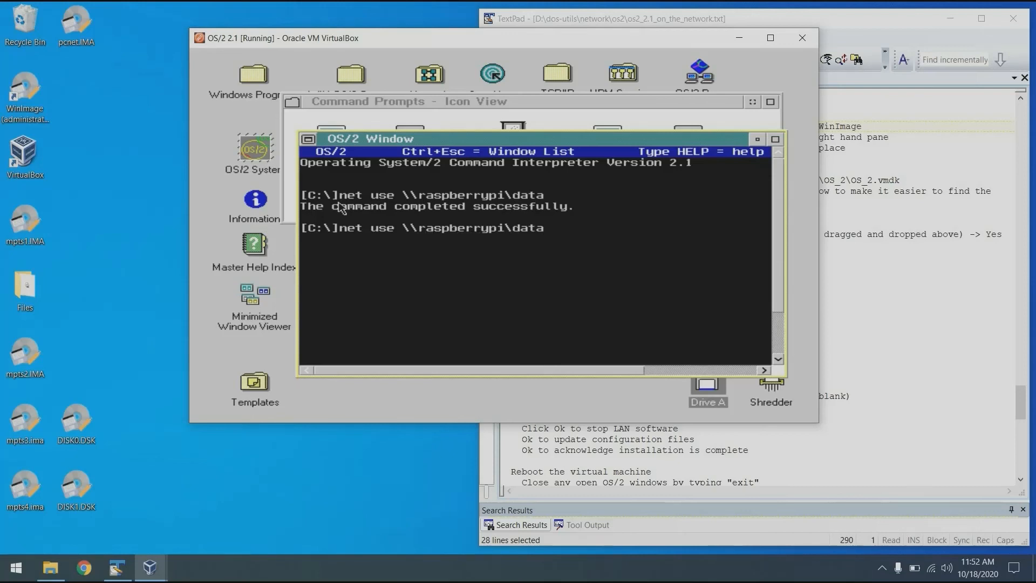
pyautogui.write('Z: ')
pyautogui.write('\\rasp')
pyautogui.press('BackSpace')
pyautogui.press('BackSpace')
pyautogui.press('BackSpace')
pyautogui.press('BackSpace')
pyautogui.write('aspberrypi\\dat')
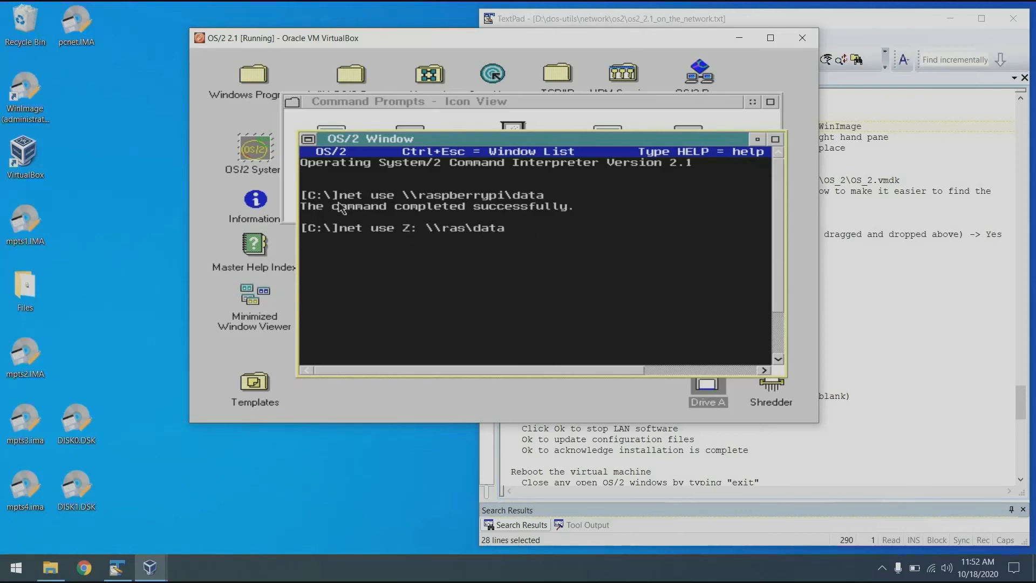
pyautogui.write('a')
pyautogui.press('Return')
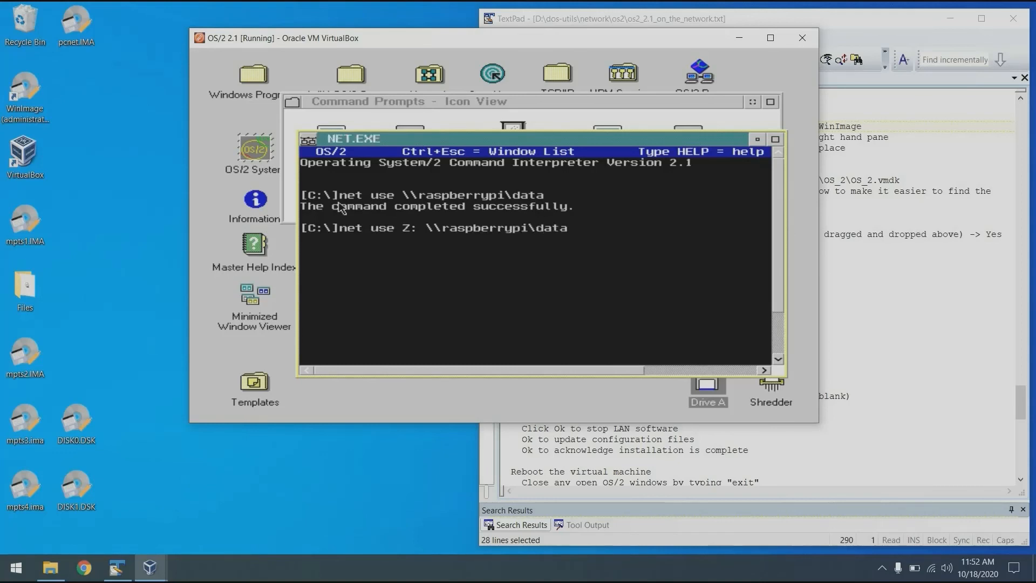
# Switch to drive Z: and list the contents of the network share.
pyautogui.write('Z:')
pyautogui.press('Return')
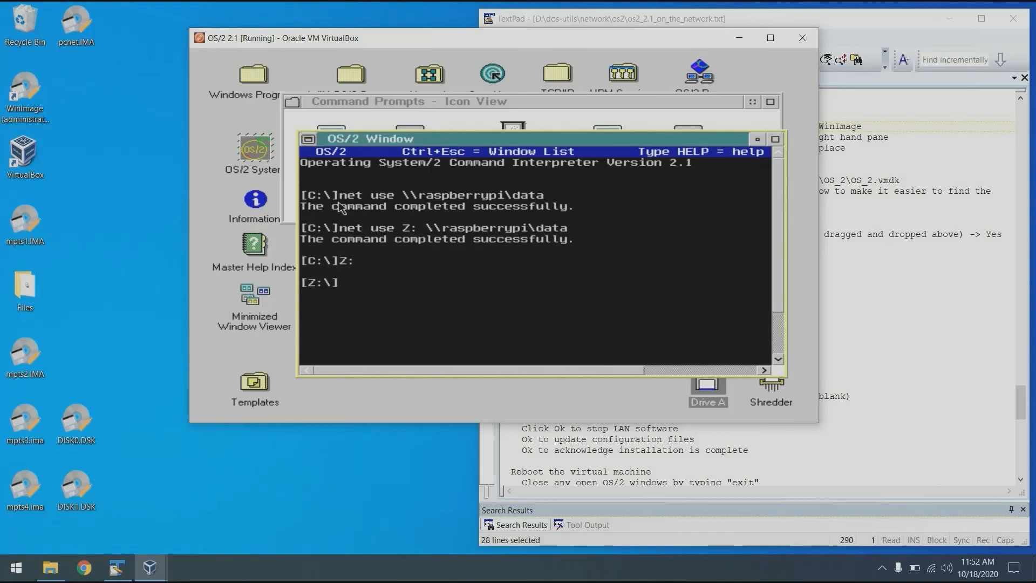
pyautogui.write('dir')
pyautogui.press('Return')
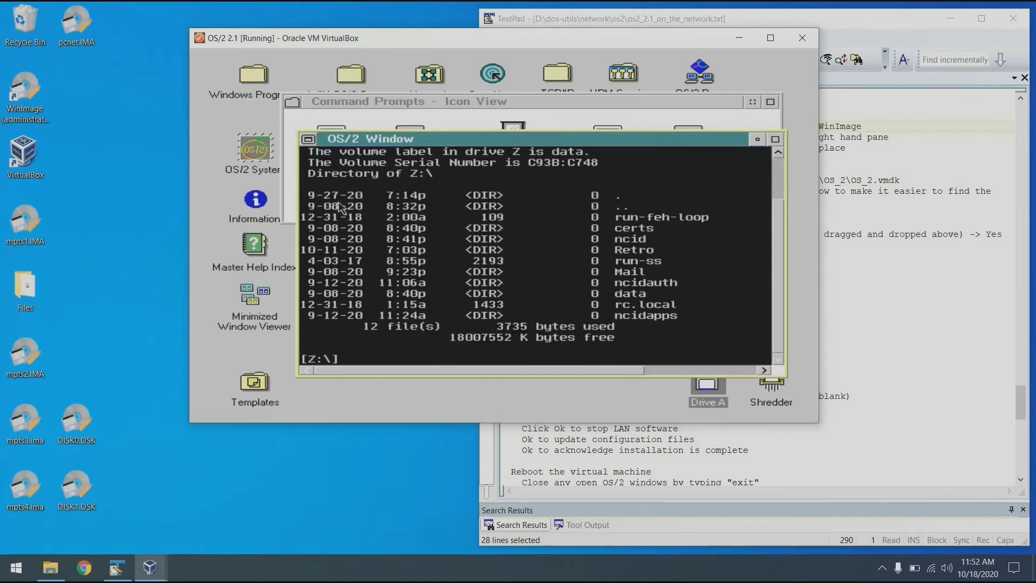
# Test the TCP/IP connection by running telnet 192.168.1.105, leave the session and exit the OS/2 Window.
pyautogui.write('telnet 192.168.1.105')
pyautogui.press('Return')
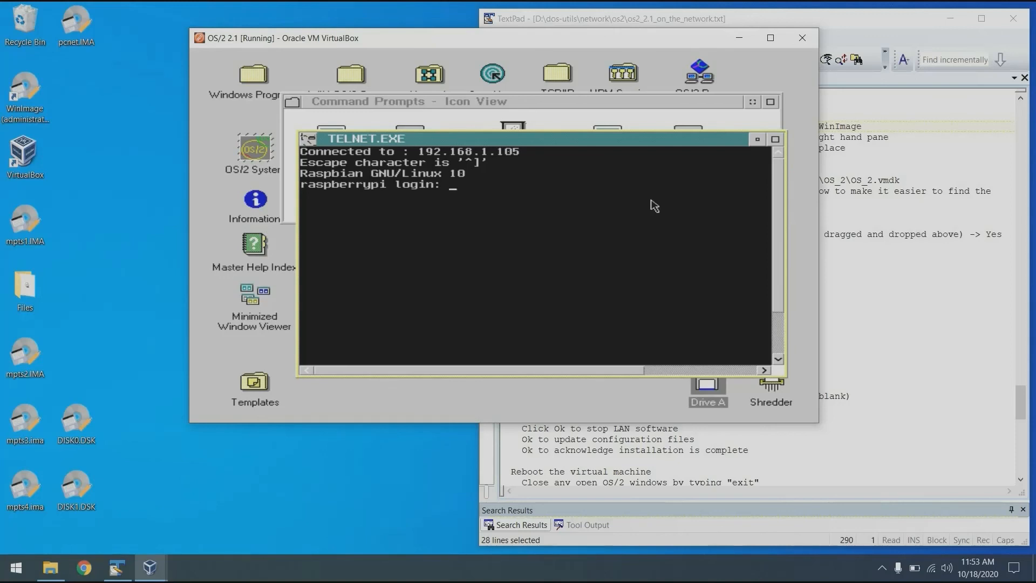
pyautogui.write('exit')
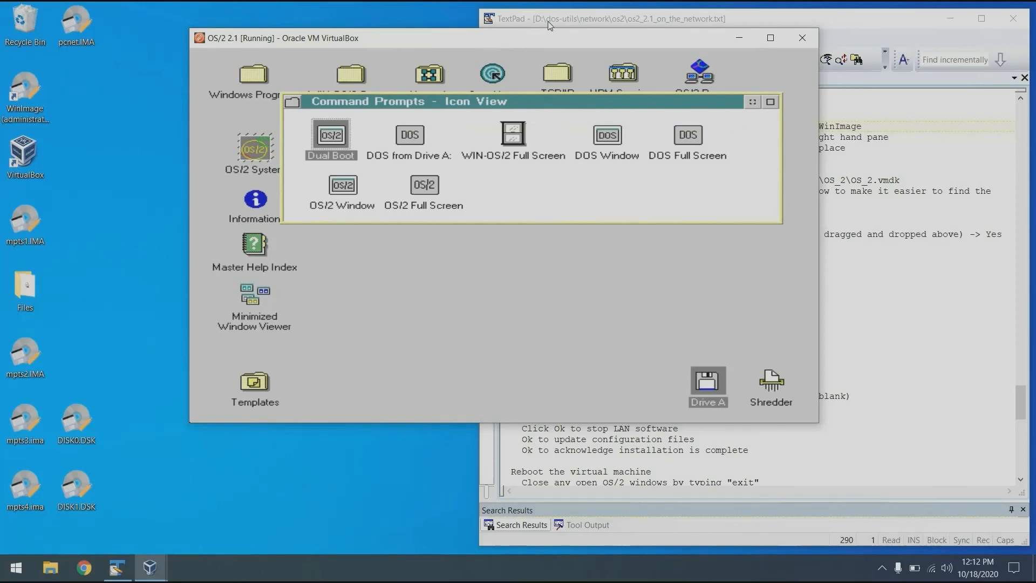
# Read the Install Multimedia Presentation Manager section of the notes in TextPad.
pyautogui.click(549, 25)
pyautogui.press('Down')
pyautogui.press('Down')
pyautogui.press('Down')
pyautogui.press('Down')
pyautogui.press('Down')
pyautogui.press('Down')
pyautogui.press('Down')
pyautogui.press('Down')
pyautogui.press('Down')
pyautogui.press('Down')
pyautogui.press('Down')
pyautogui.press('Down')
pyautogui.press('Down')
pyautogui.press('Down')
pyautogui.press('Down')
pyautogui.press('Down')
pyautogui.press('Down')
pyautogui.press('Down')
pyautogui.press('Down')
pyautogui.press('Down')
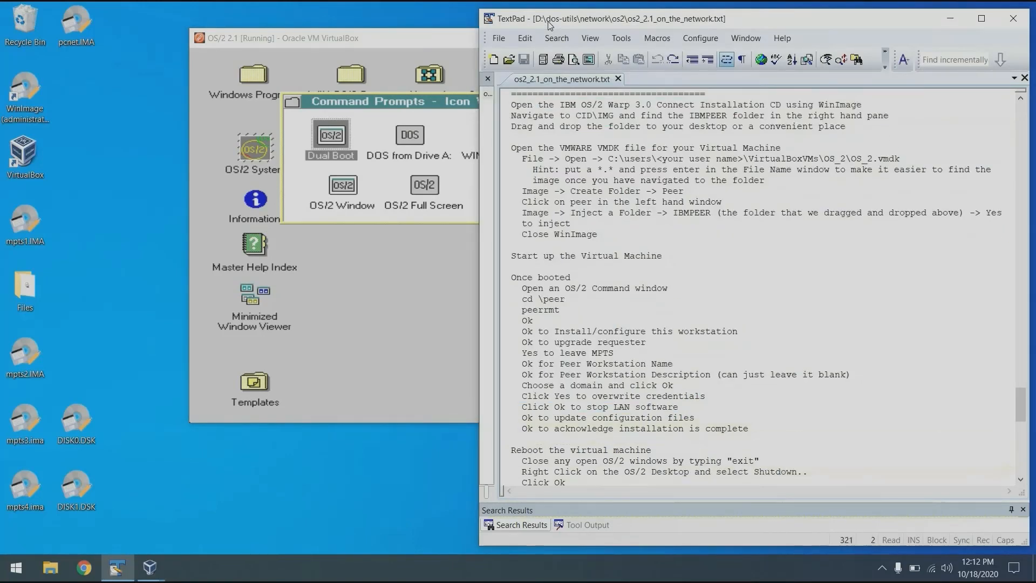
pyautogui.press('Down')
pyautogui.press('Down')
pyautogui.press('Down')
pyautogui.press('Down')
pyautogui.press('Down')
pyautogui.press('Down')
pyautogui.press('Down')
pyautogui.press('Down')
pyautogui.press('Down')
pyautogui.press('Down')
pyautogui.press('Down')
pyautogui.press('Down')
pyautogui.press('Down')
pyautogui.press('Down')
pyautogui.press('Down')
pyautogui.press('Down')
pyautogui.press('Down')
pyautogui.press('Down')
pyautogui.press('Down')
pyautogui.press('Down')
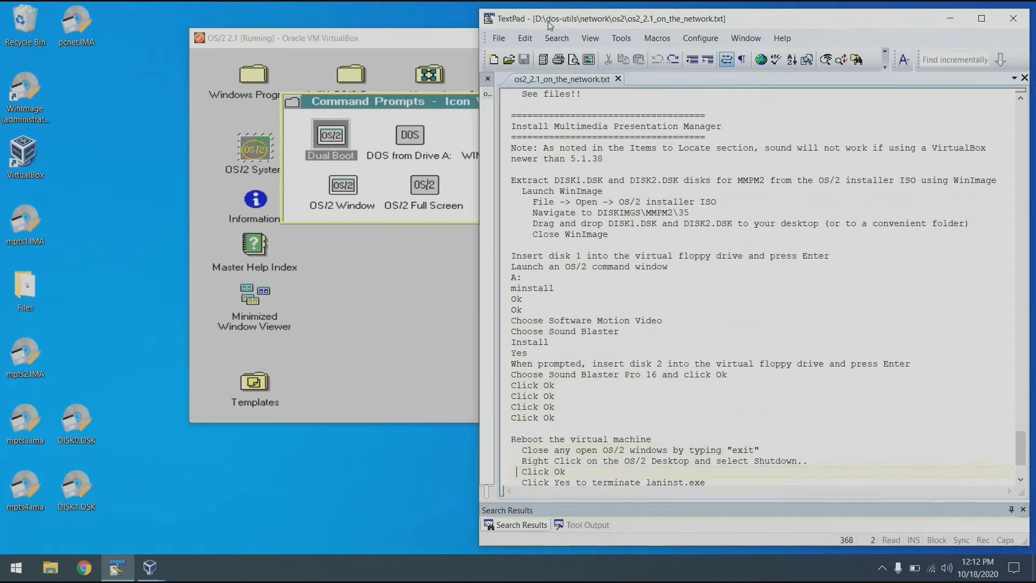
pyautogui.press('Down')
pyautogui.press('Down')
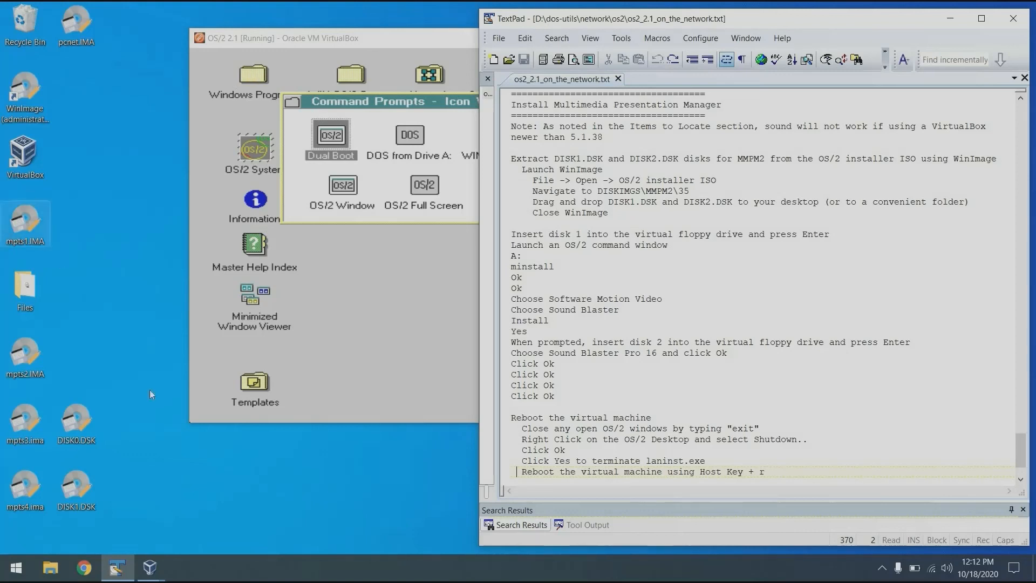
# Delete the old floppy images except mpts1.IMA from the desktop and open Files\os2 2.1\disk01.iso in WinImage.
pyautogui.moveTo(128, 489); pyautogui.dragTo(25, 29)
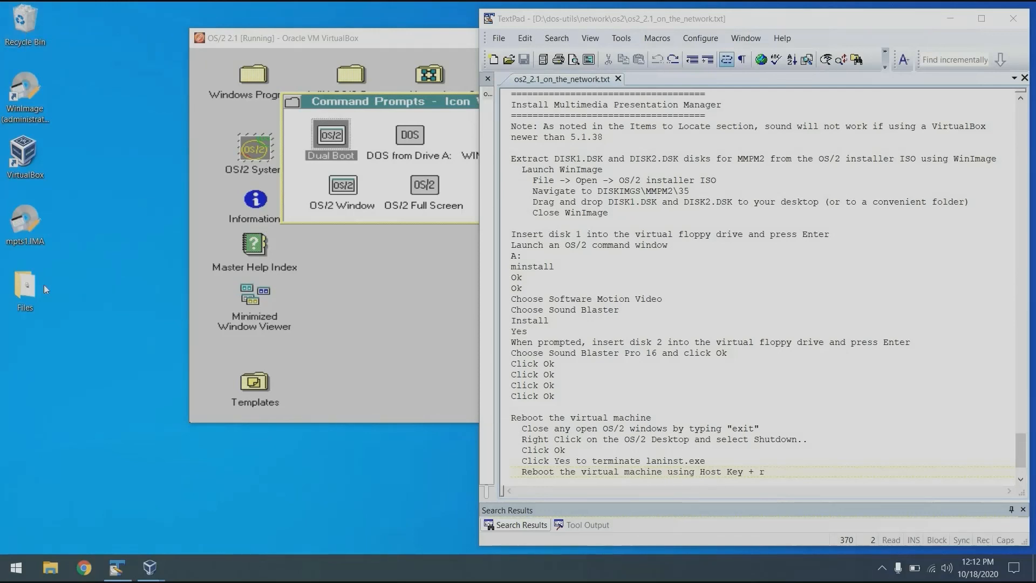
pyautogui.doubleClick(18, 280)
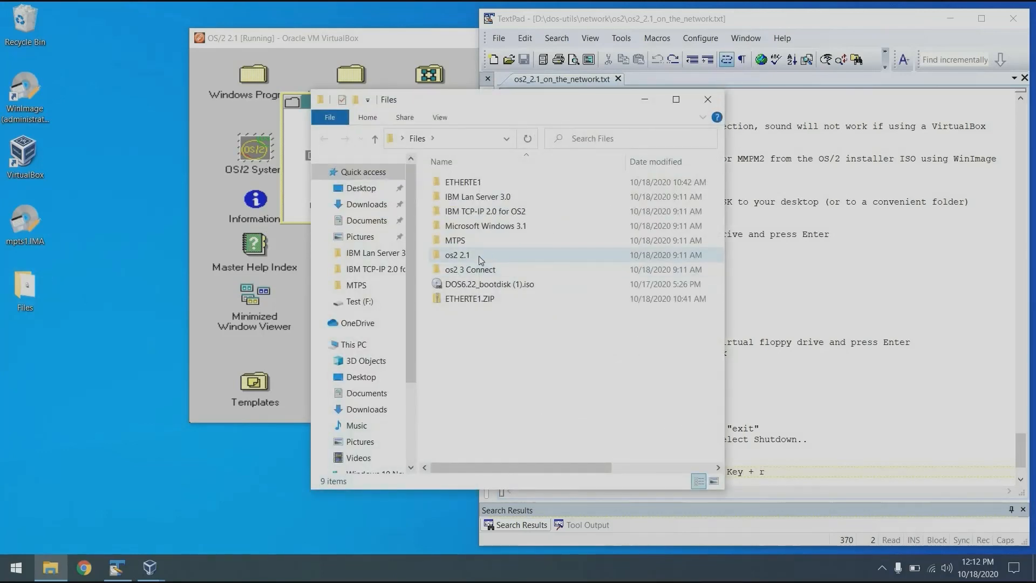
pyautogui.doubleClick(481, 260)
pyautogui.click(469, 176)
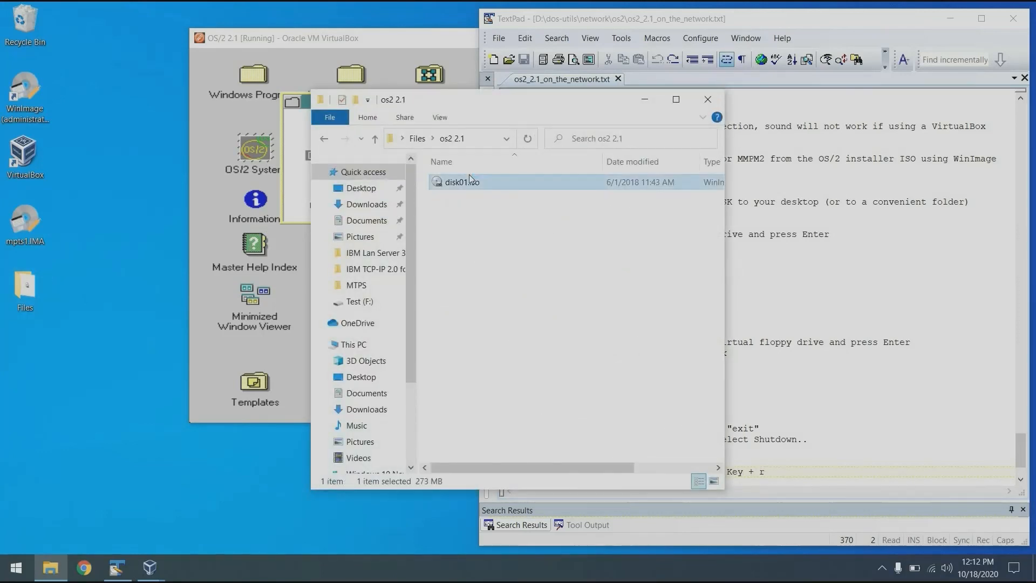
pyautogui.doubleClick(469, 176)
pyautogui.click(488, 404)
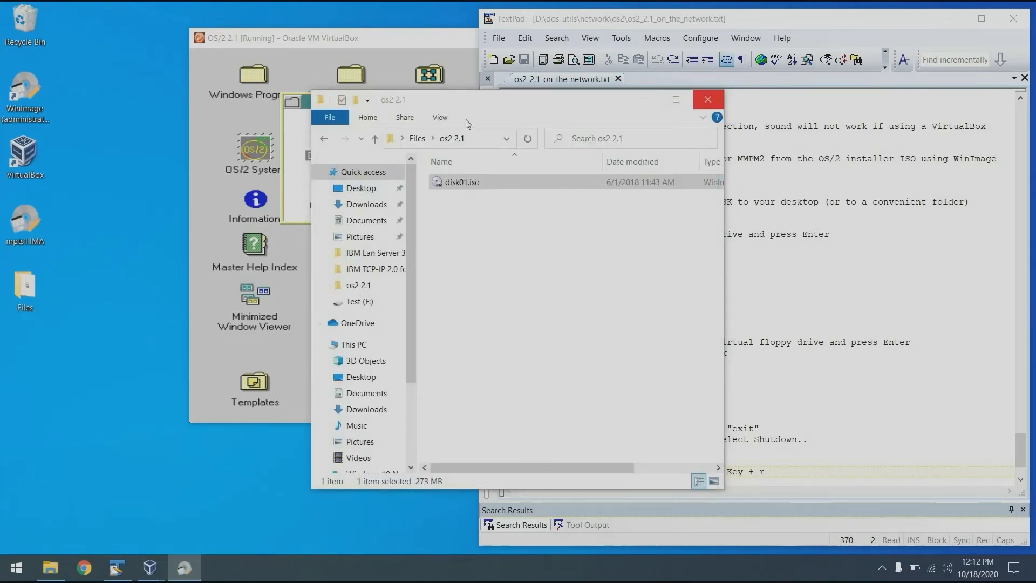
pyautogui.click(707, 99)
# Extract DISK1.DSK and DISK2.DSK from DISKIMGS\MMPM2\35 in the ISO to the desktop and close WinImage.
pyautogui.click(389, 171)
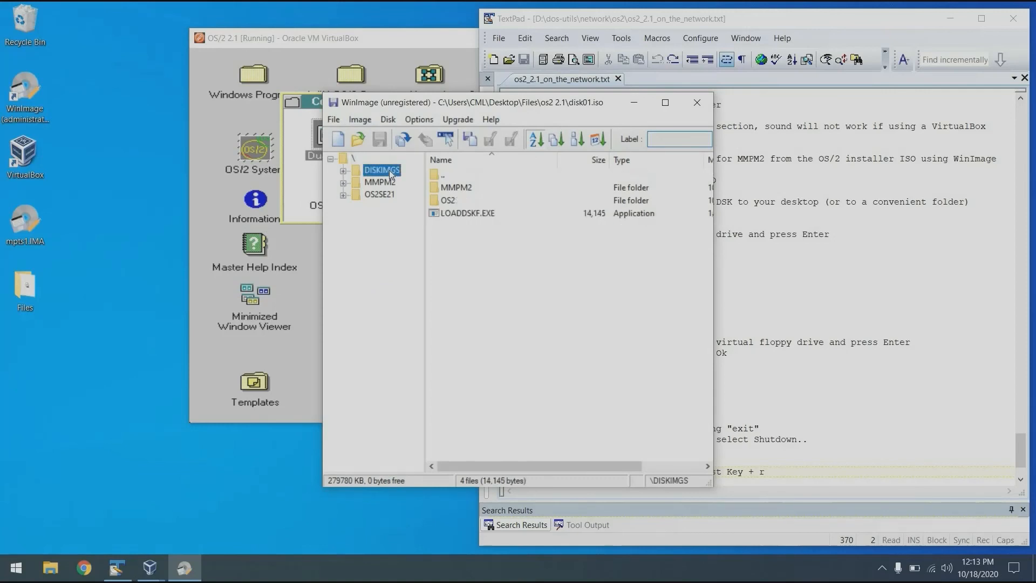
pyautogui.doubleClick(390, 171)
pyautogui.click(383, 183)
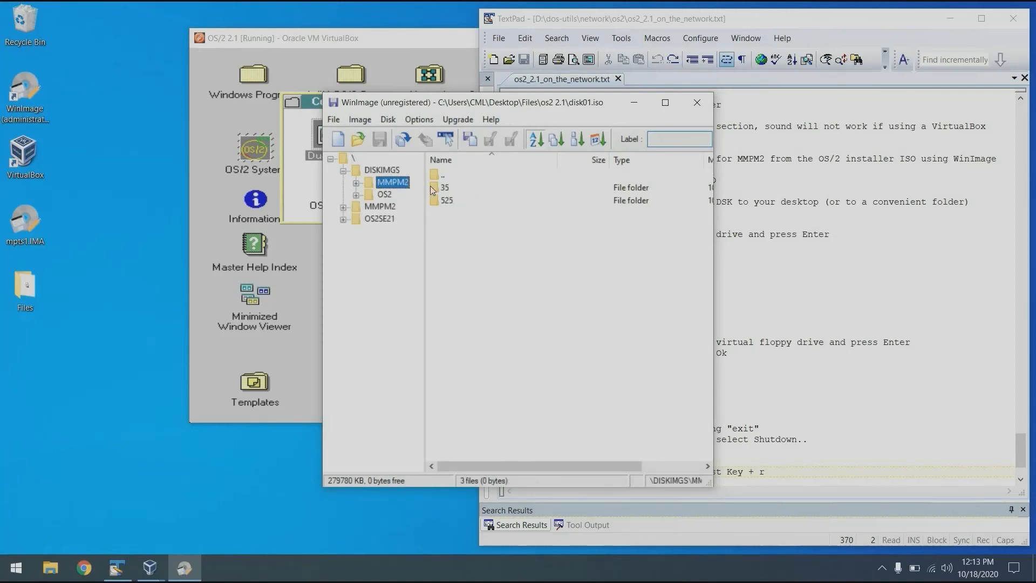
pyautogui.doubleClick(445, 187)
pyautogui.click(450, 190)
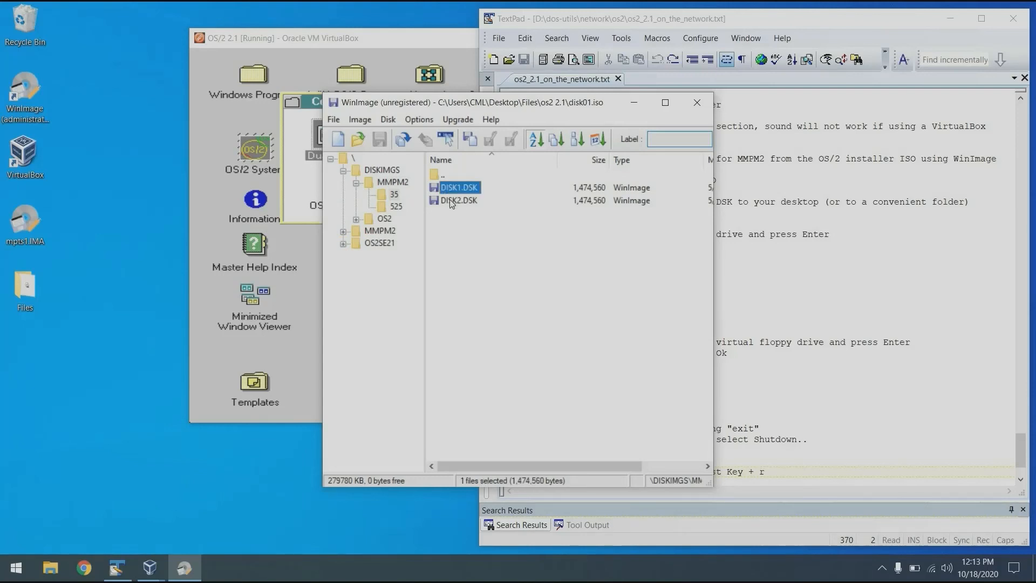
pyautogui.keyDown('shift'); pyautogui.click(449, 199); pyautogui.keyUp('shift')
pyautogui.moveTo(450, 200); pyautogui.dragTo(131, 301)
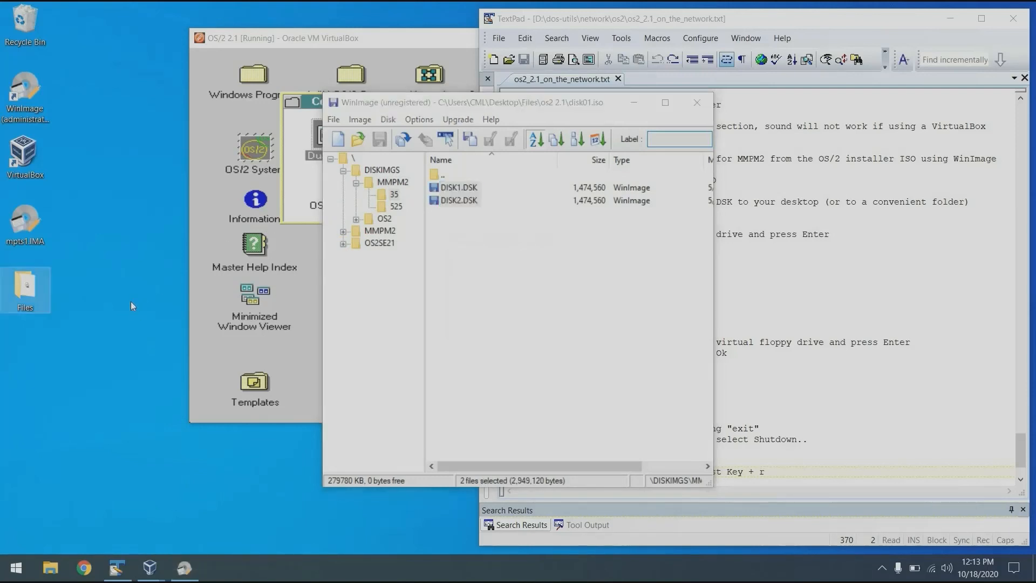
pyautogui.click(696, 102)
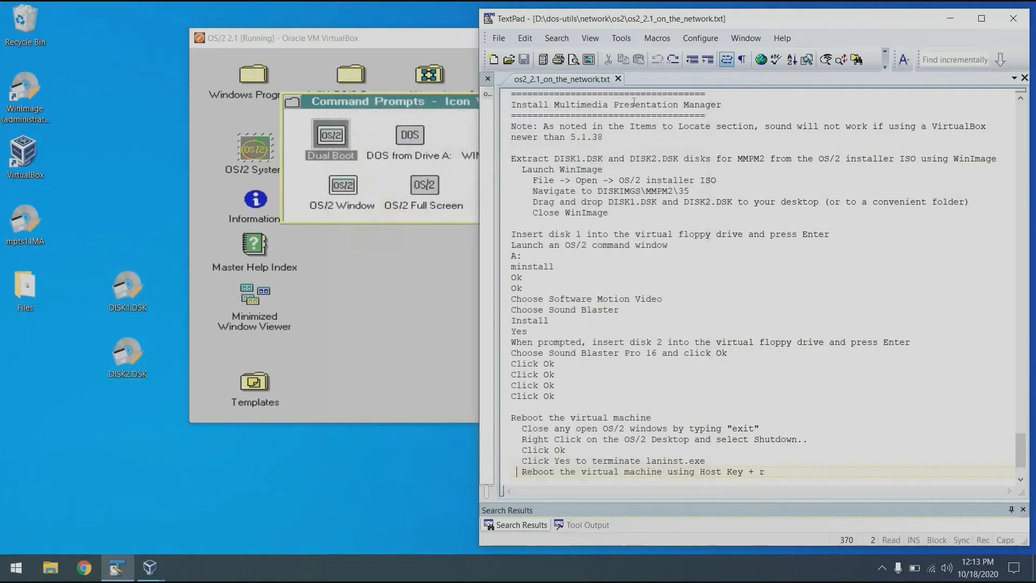
# Insert DISK1.DSK from the desktop into the OS/2 2.1 virtual machine's floppy drive, with scaled mode restored.
pyautogui.click(416, 261)
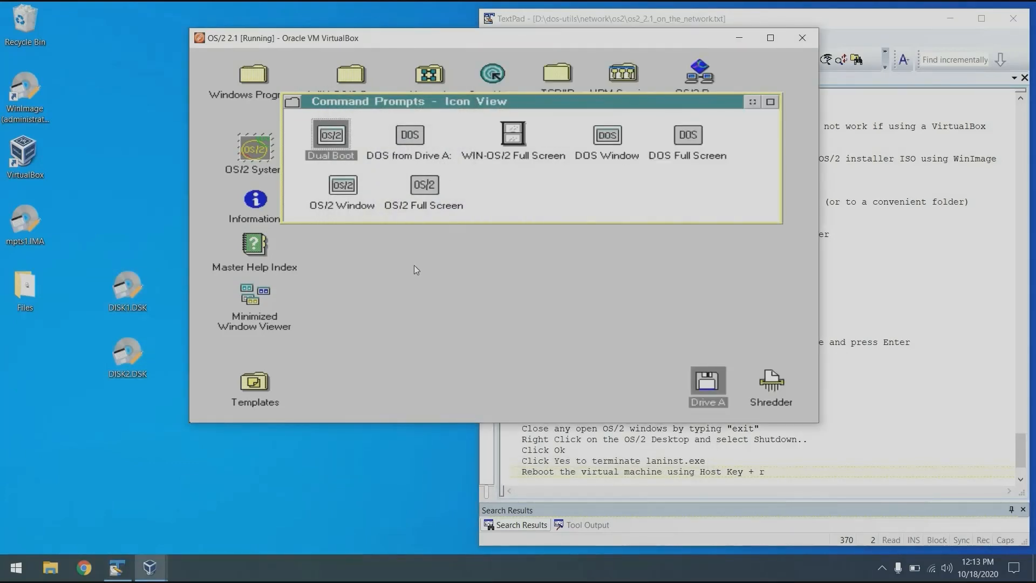
pyautogui.hotkey('ctrl', 'c')
pyautogui.click(476, 163)
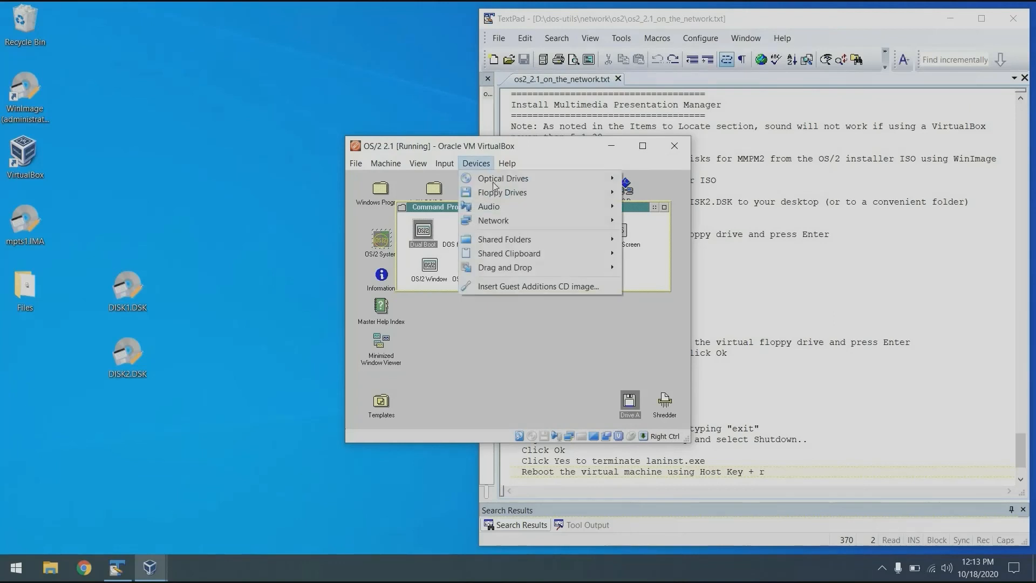
pyautogui.moveTo(594, 196)
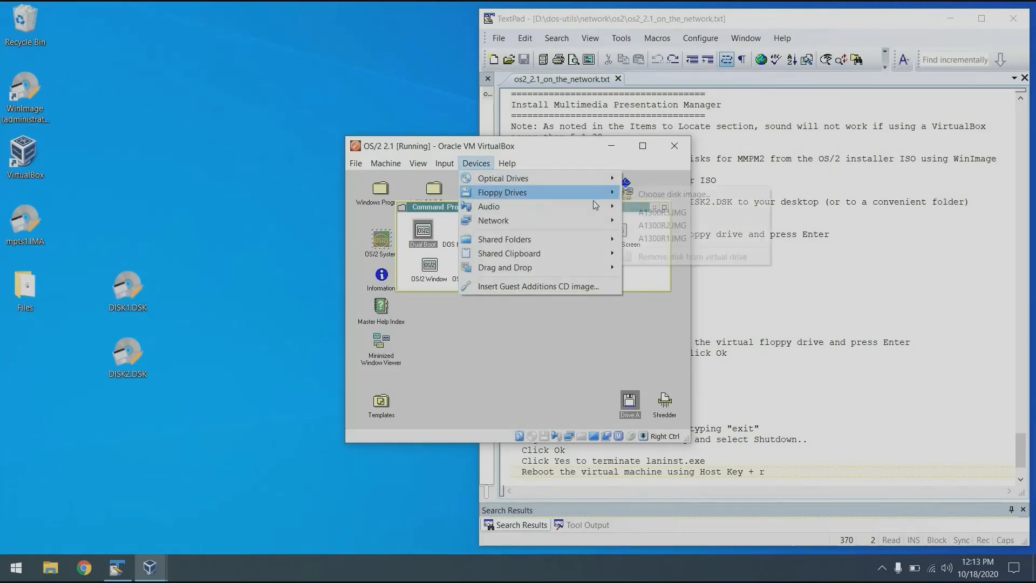
pyautogui.click(667, 198)
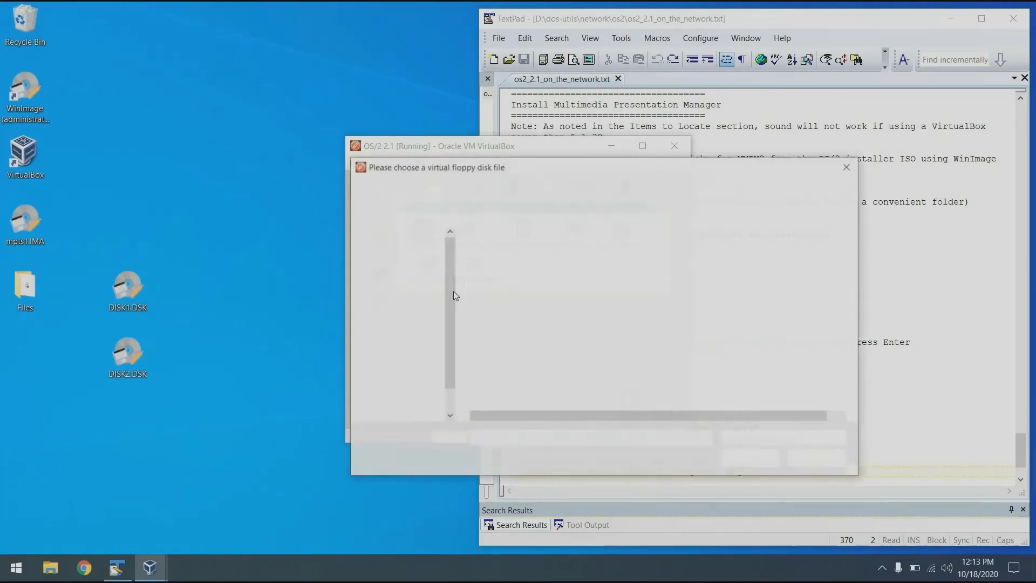
pyautogui.click(398, 272)
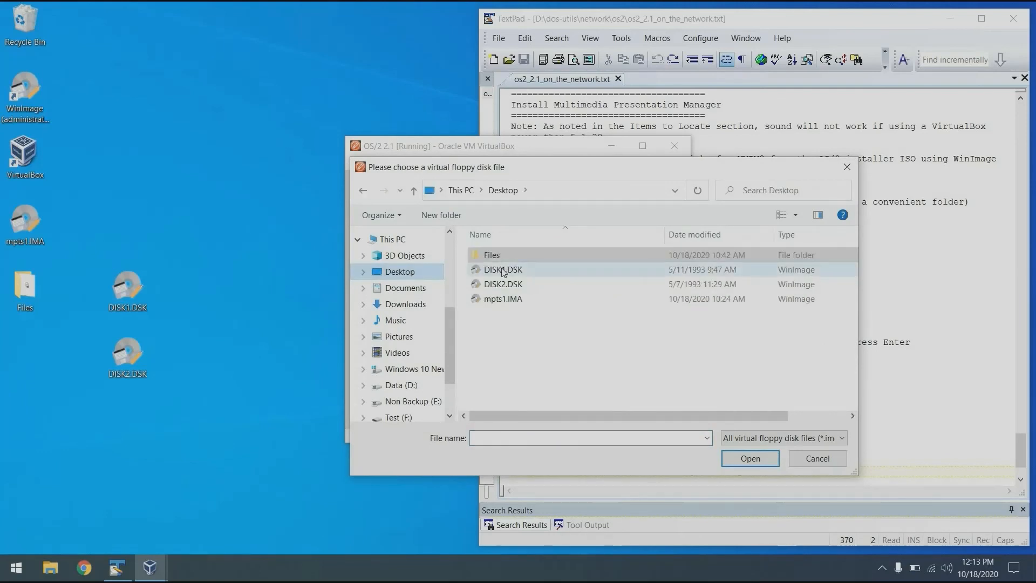
pyautogui.doubleClick(502, 270)
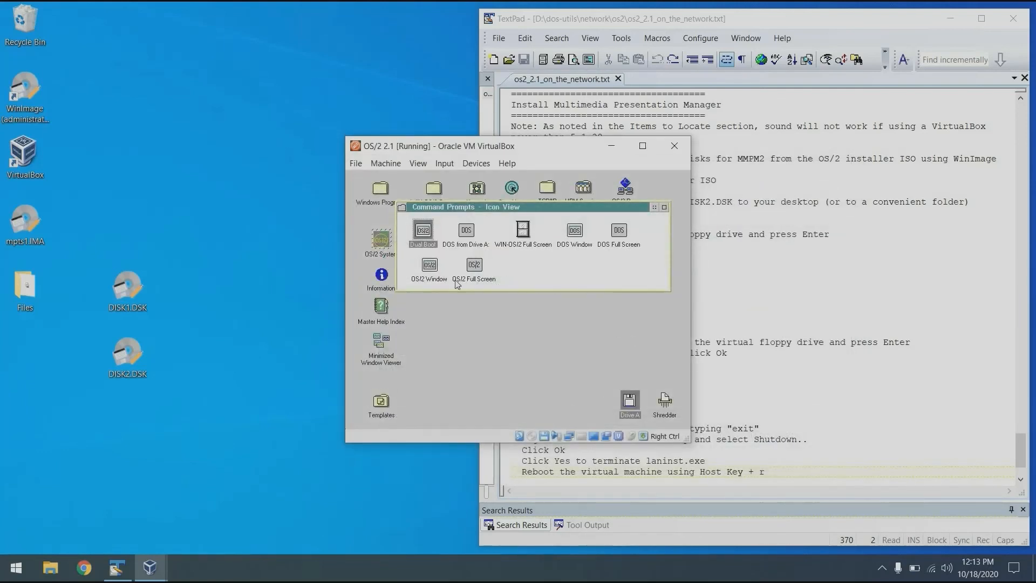
pyautogui.hotkey('ctrl', 'c')
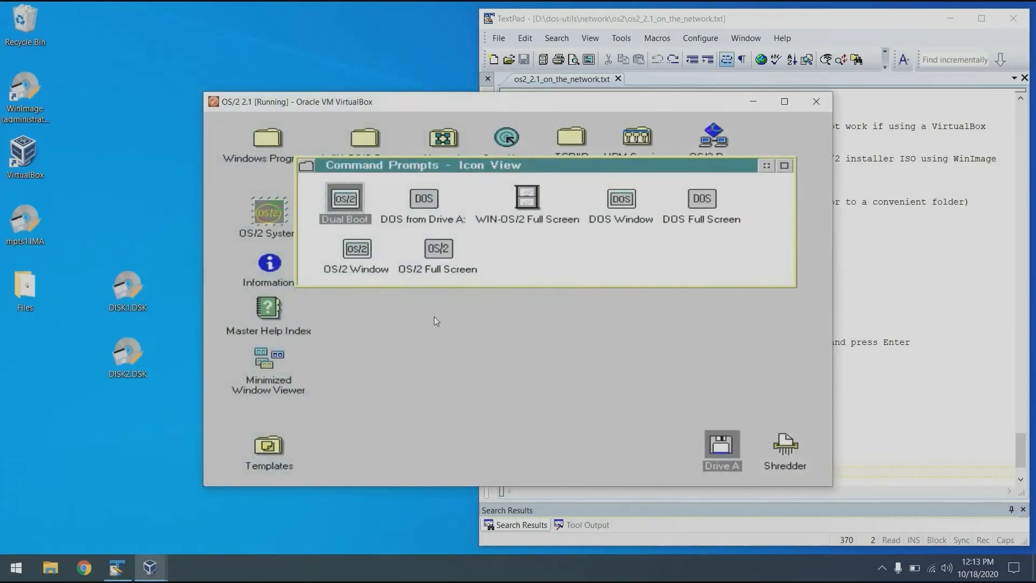
# Open an OS/2 Window, switch to drive A: and list its files, including only those matching *.exe.
pyautogui.doubleClick(371, 267)
pyautogui.write('A:')
pyautogui.press('Return')
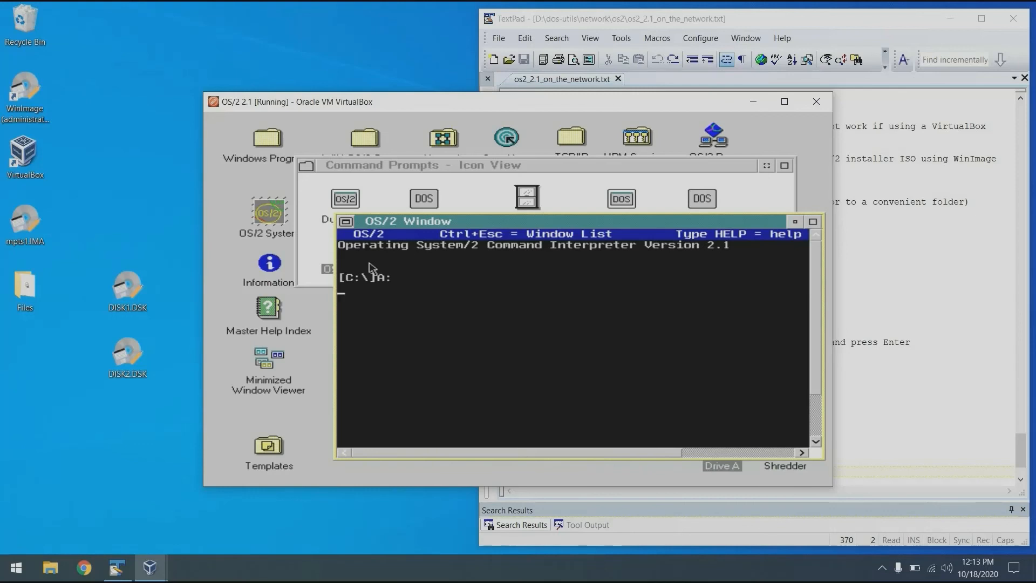
pyautogui.write('dir')
pyautogui.press('Return')
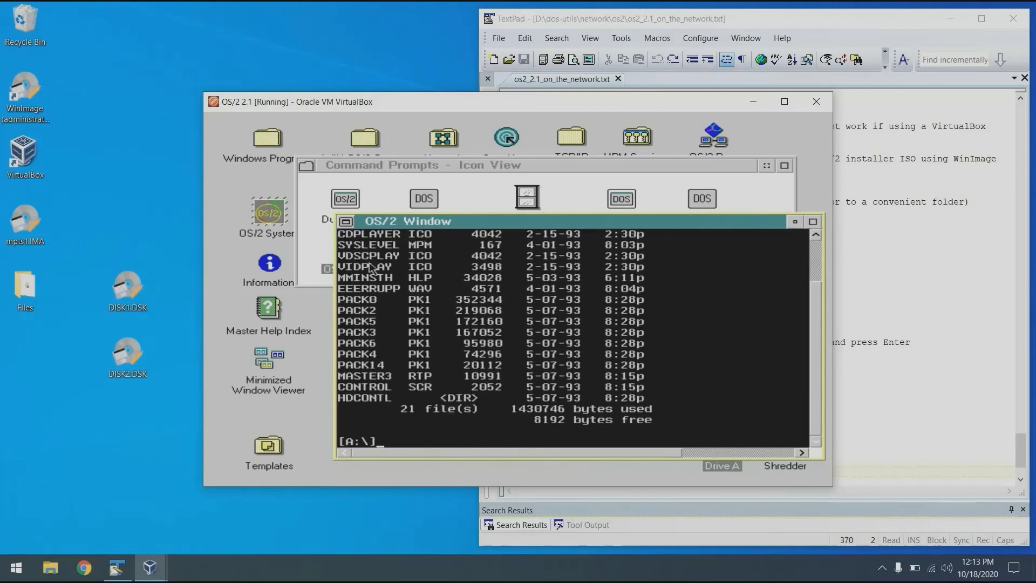
pyautogui.write('dir *.exe')
pyautogui.press('Return')
# Start the multimedia installer with minstall and accept the product information and welcome messages.
pyautogui.write('mi')
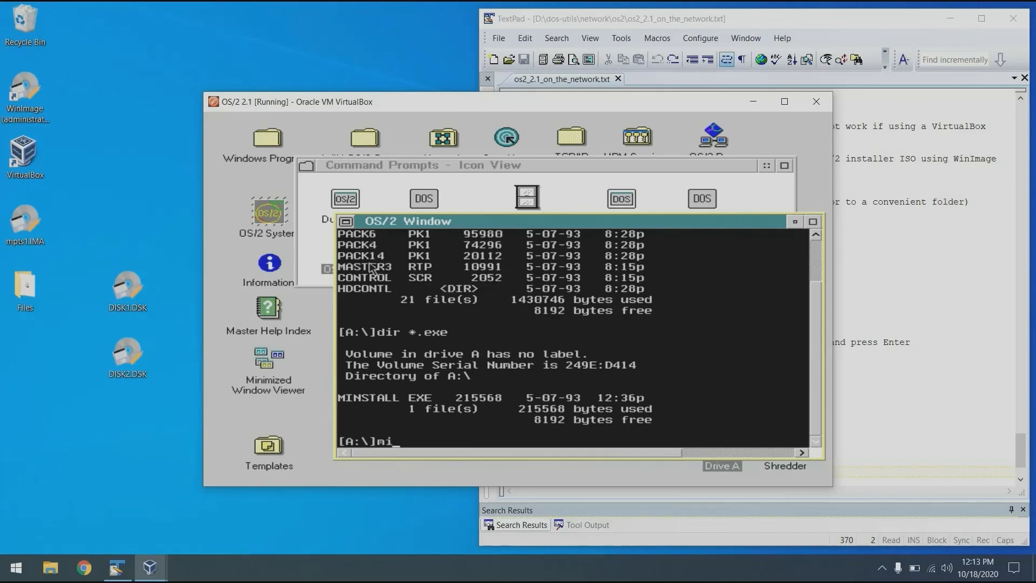
pyautogui.write('nstall')
pyautogui.press('Return')
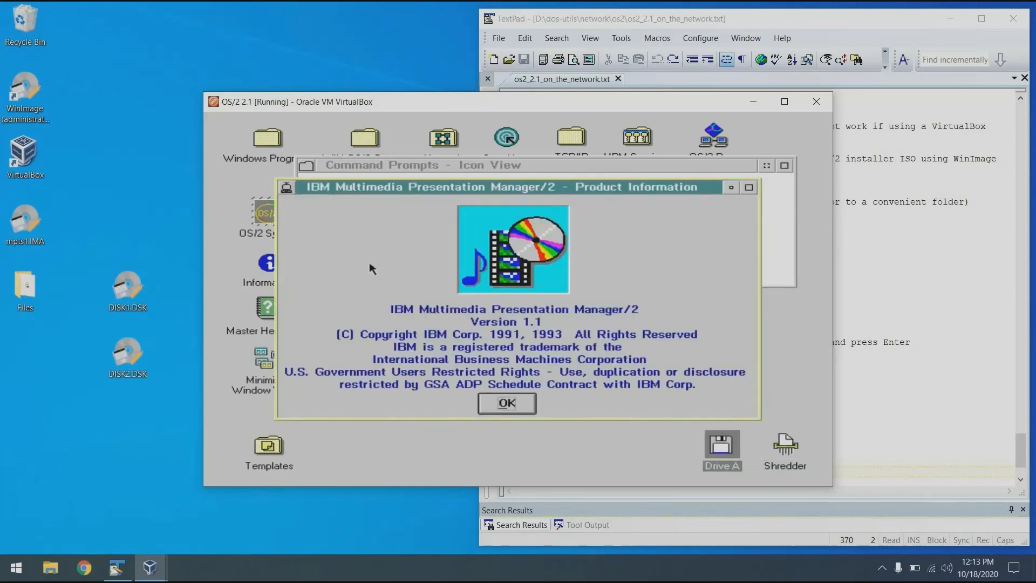
pyautogui.press('Return')
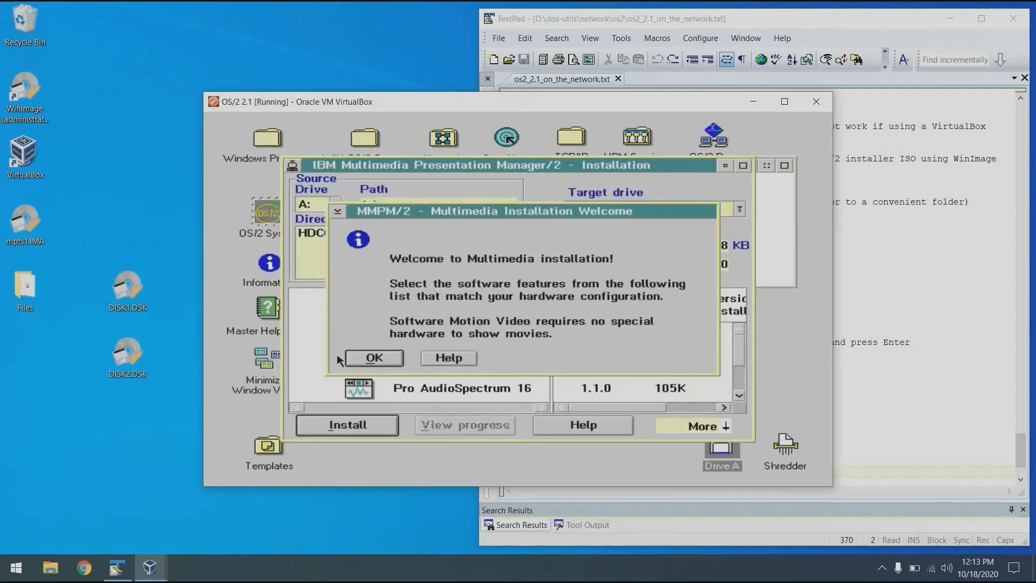
pyautogui.click(378, 361)
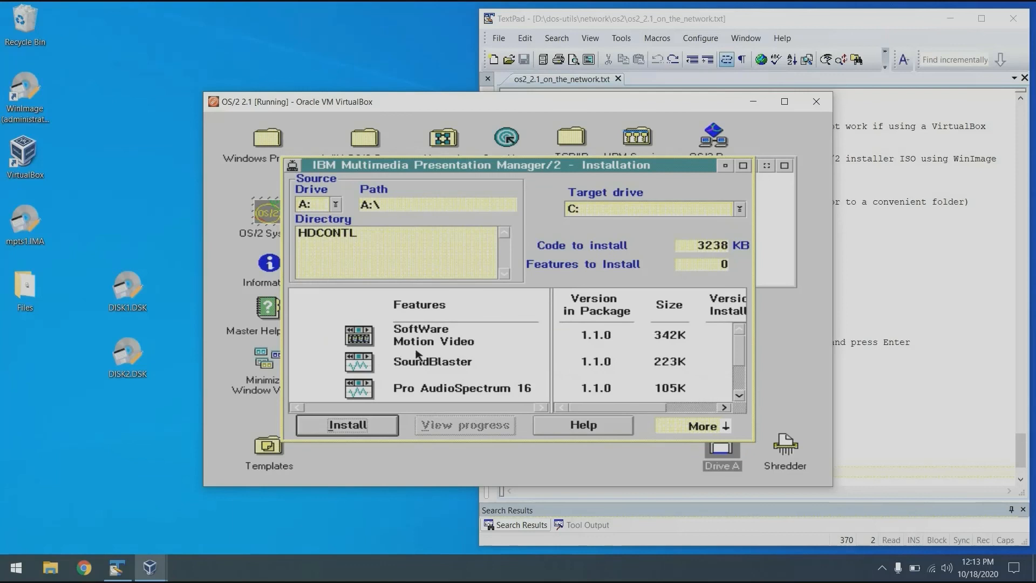
# Install the Software Motion Video and SoundBlaster features and let the installer change CONFIG.SYS.
pyautogui.click(460, 345)
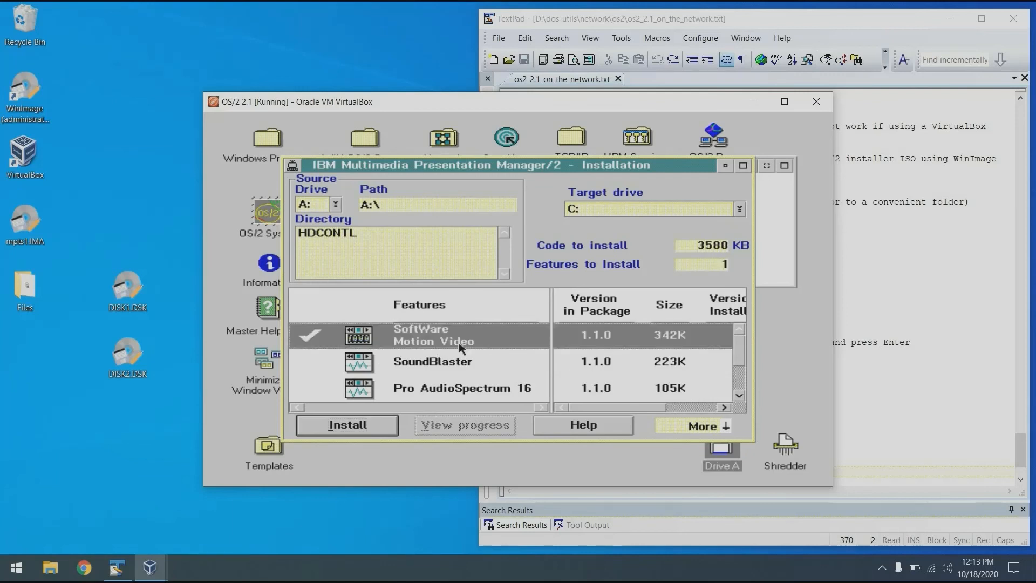
pyautogui.click(491, 363)
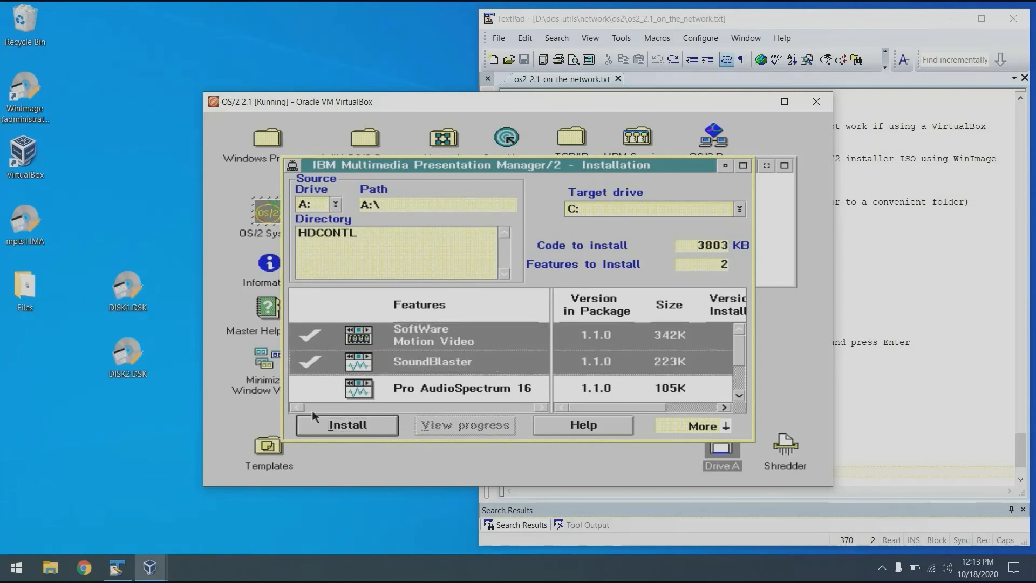
pyautogui.click(333, 425)
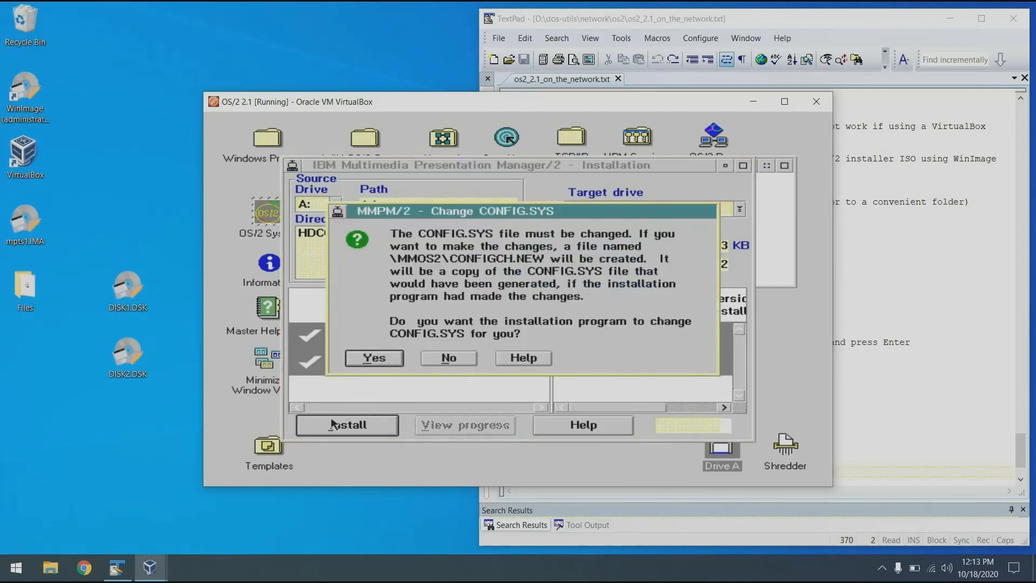
pyautogui.click(373, 358)
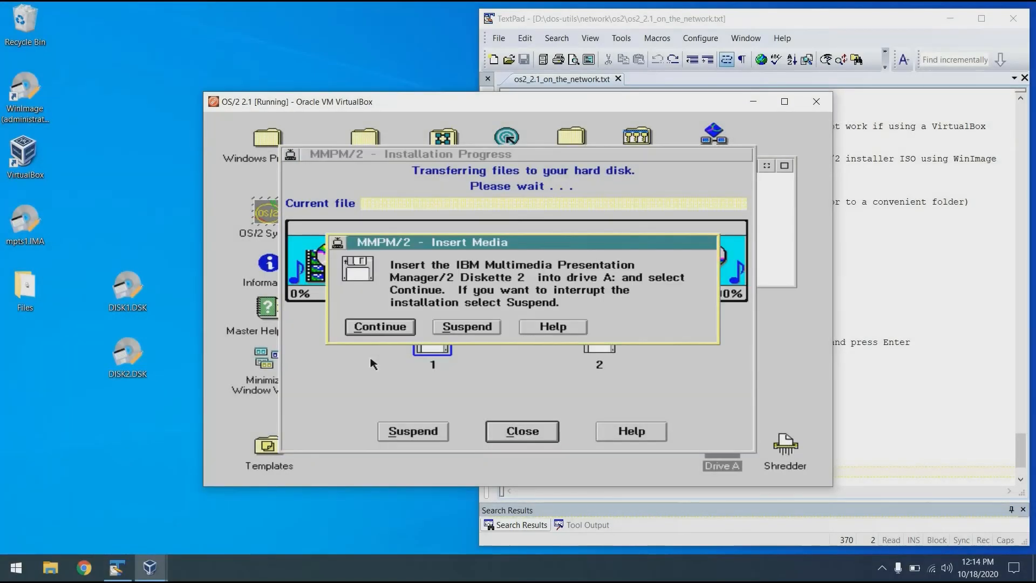
# Insert DISK2.DSK into the virtual floppy drive and continue the MMPM/2 installation.
pyautogui.press('Control_R+c')
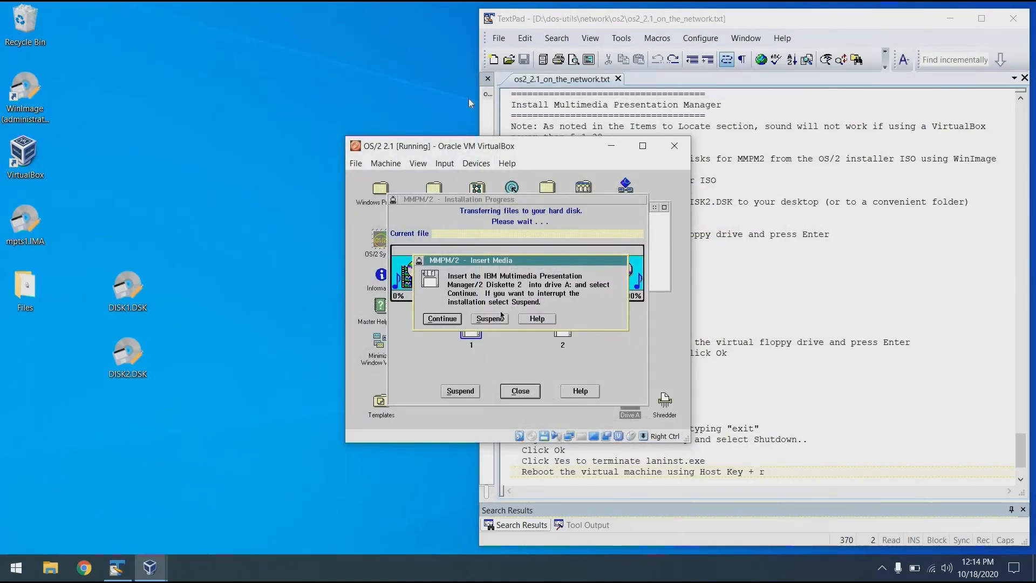
pyautogui.click(495, 160)
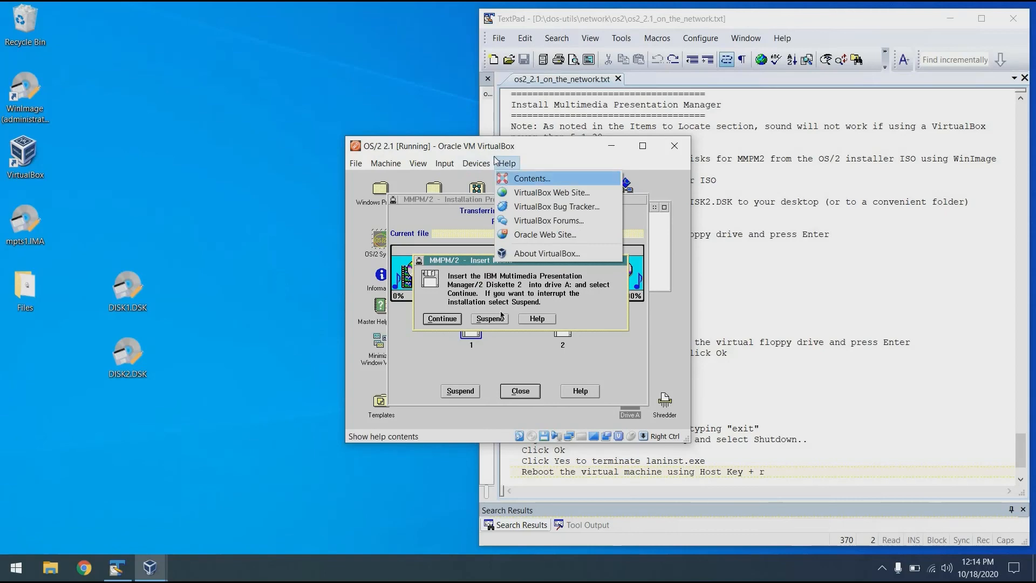
pyautogui.click(656, 193)
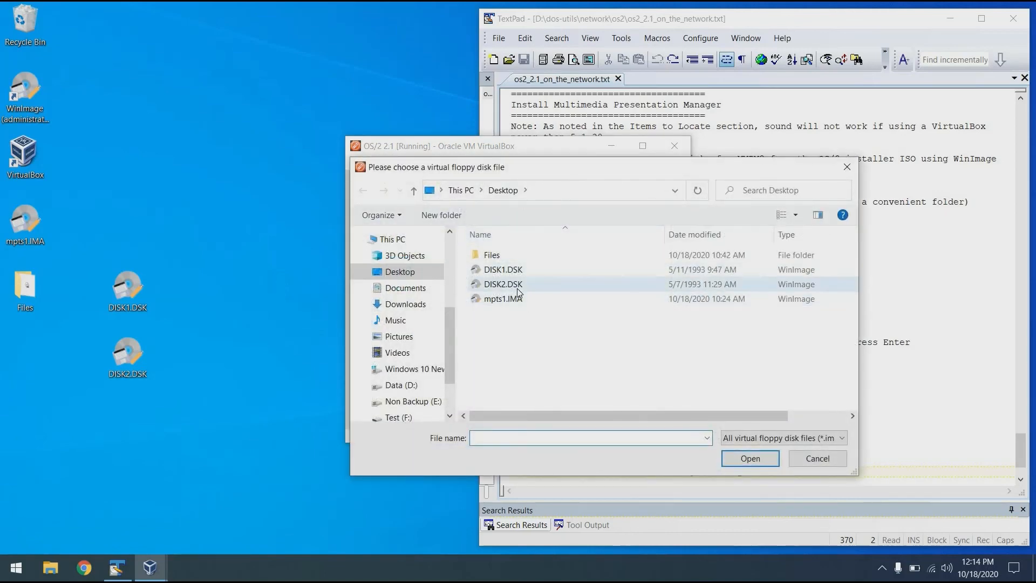
pyautogui.doubleClick(518, 292)
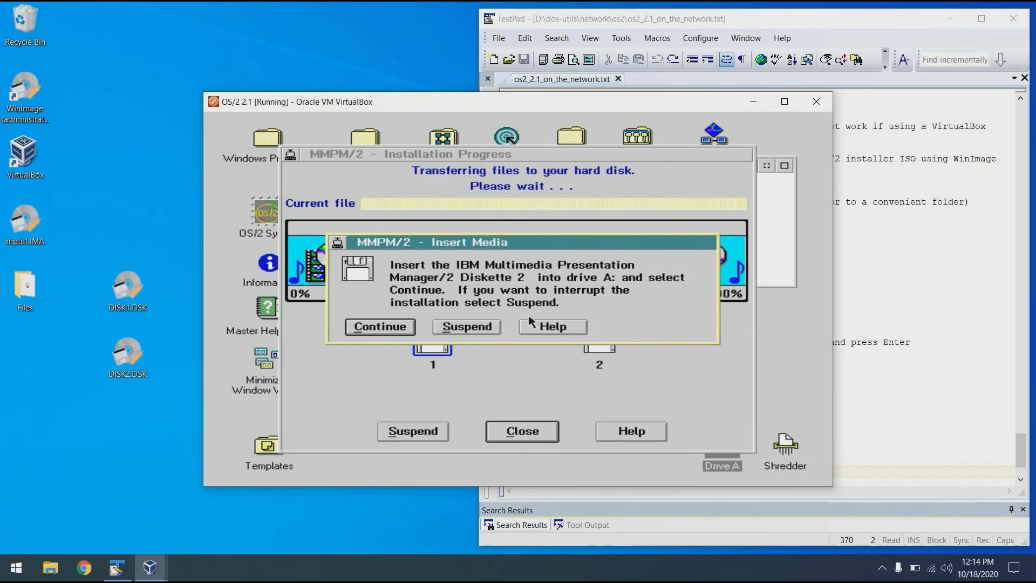
pyautogui.click(405, 327)
pyautogui.click(405, 327)
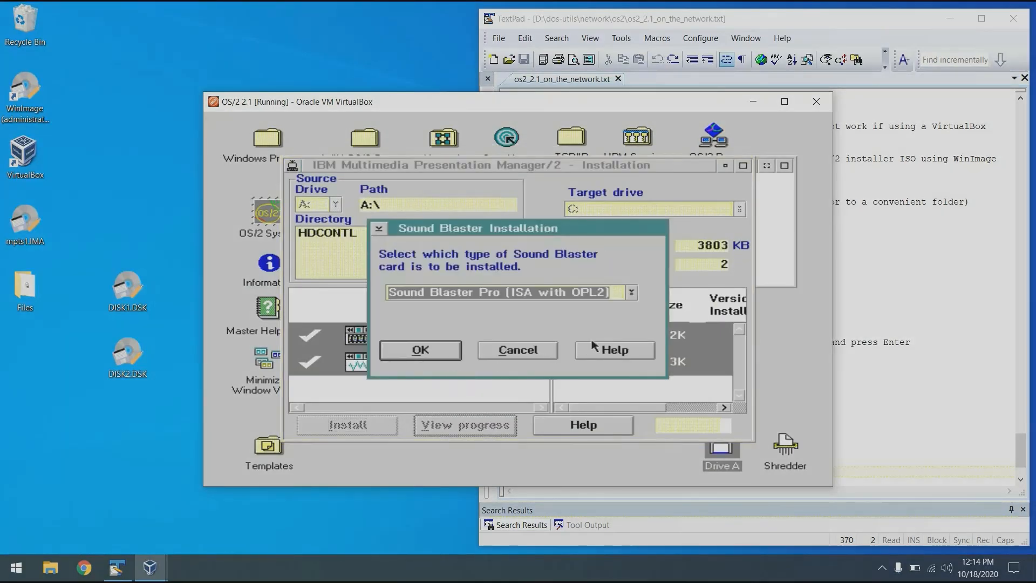
# Choose Sound Blaster Pro 16 as the card type and accept 1 installed card.
pyautogui.click(630, 293)
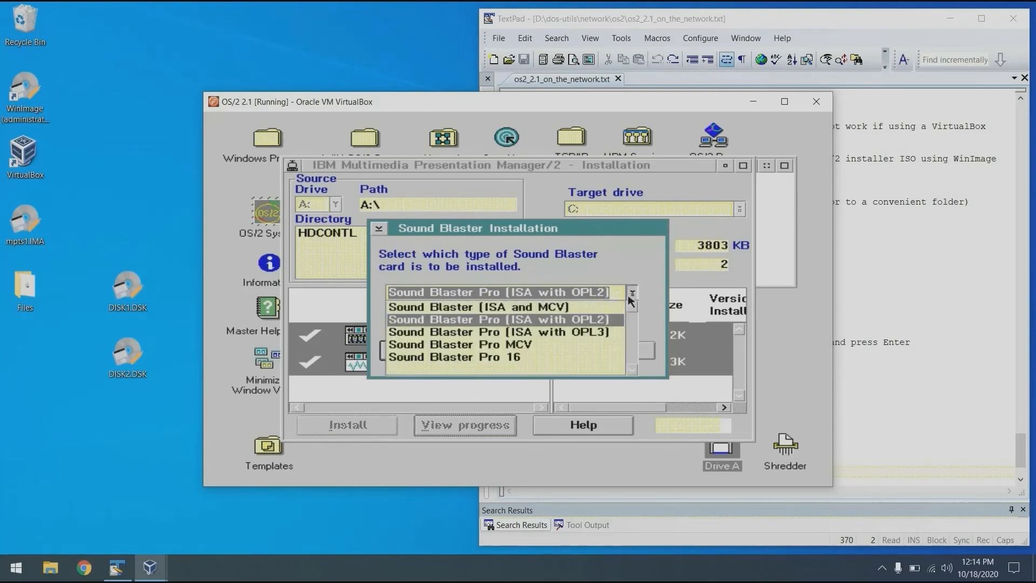
pyautogui.click(512, 358)
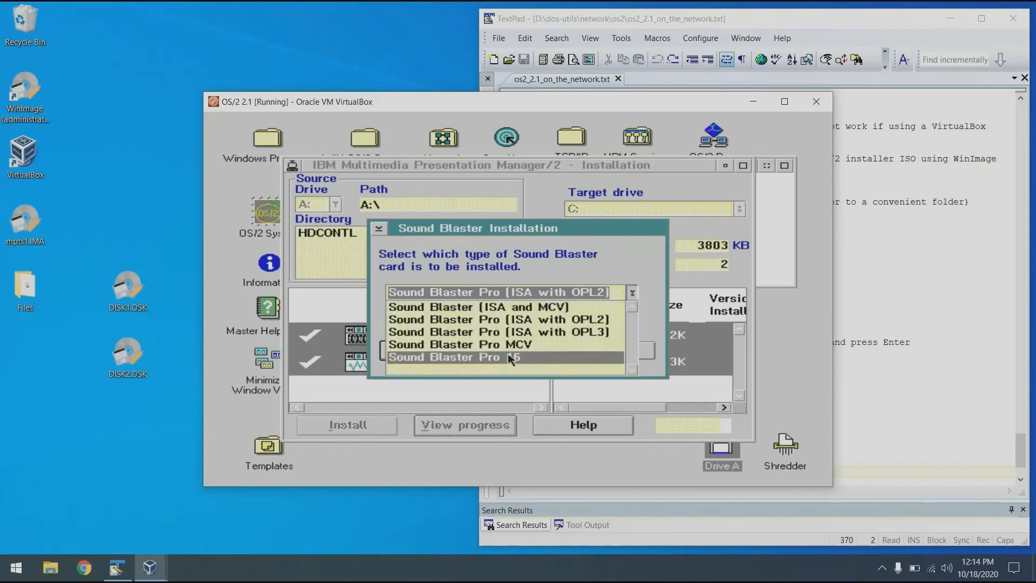
pyautogui.click(409, 356)
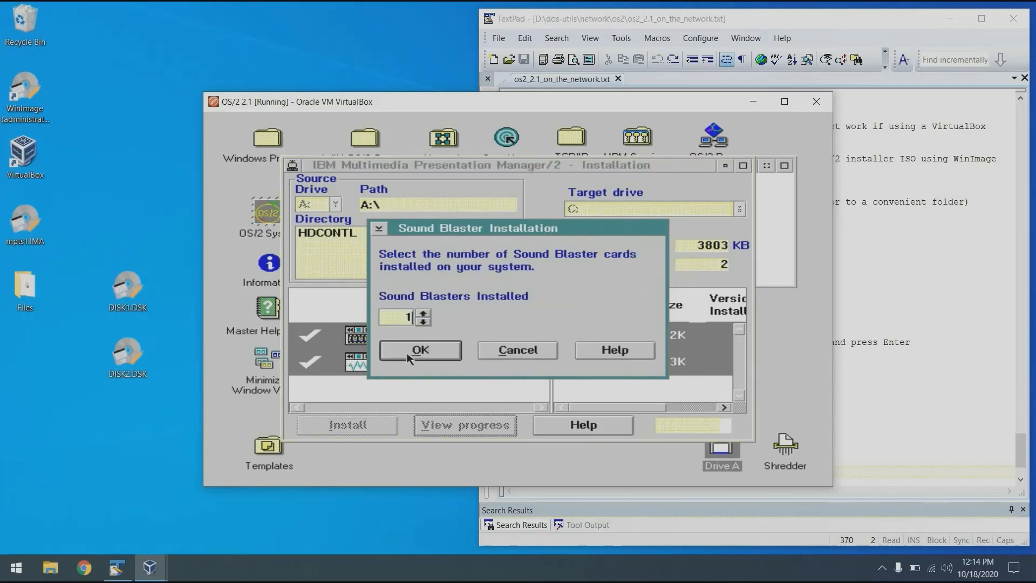
pyautogui.click(409, 356)
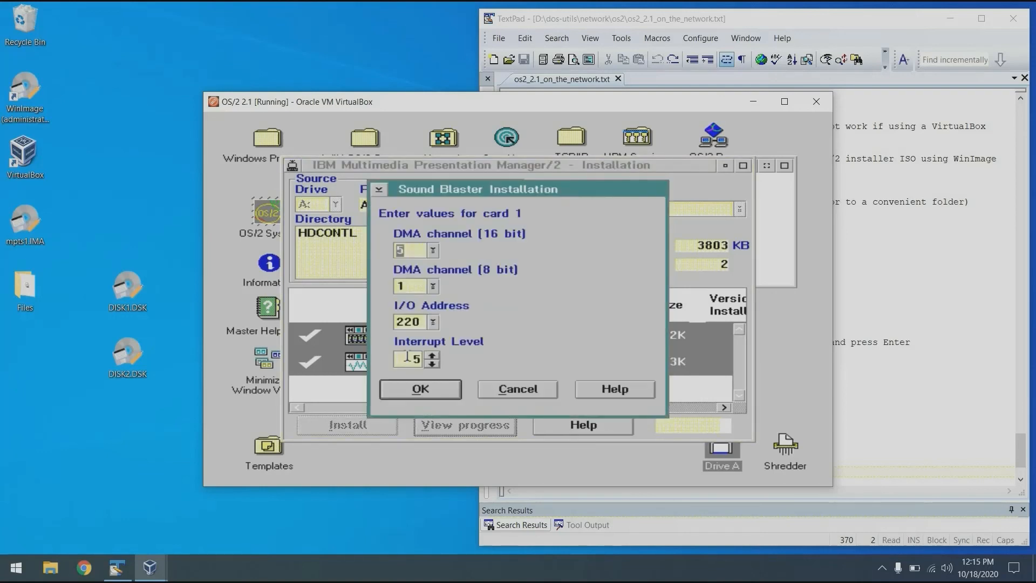
# Accept DMA channels 5 and 1, I/O address 220 and interrupt level 5 for the Sound Blaster card and finish the multimedia installation.
pyautogui.click(418, 386)
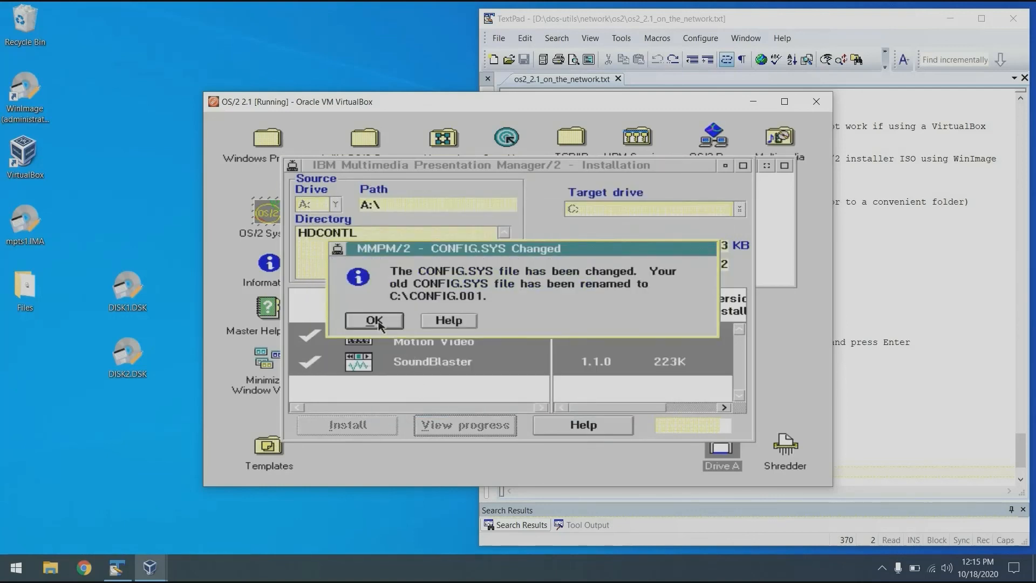
pyautogui.click(377, 321)
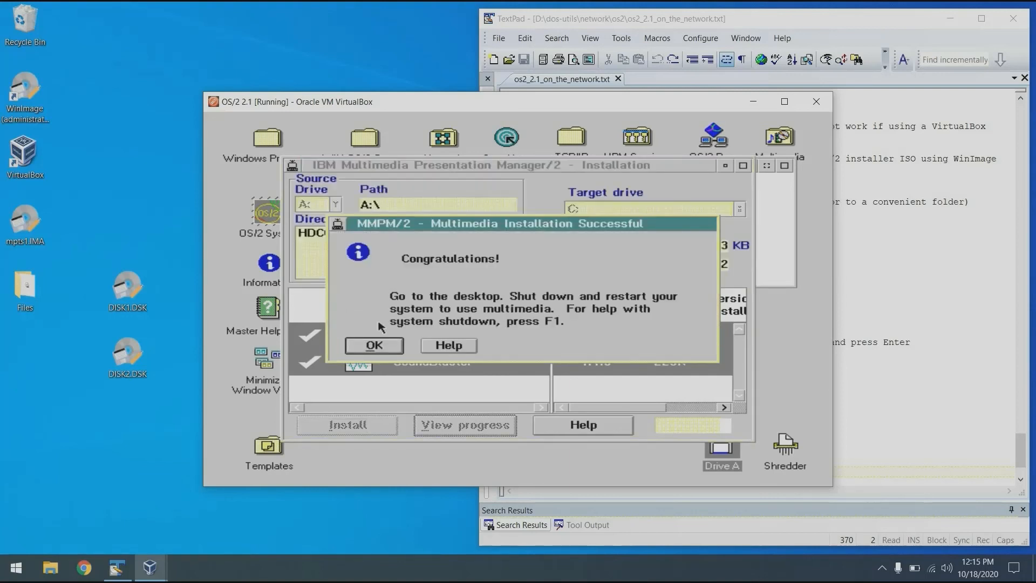
pyautogui.click(387, 346)
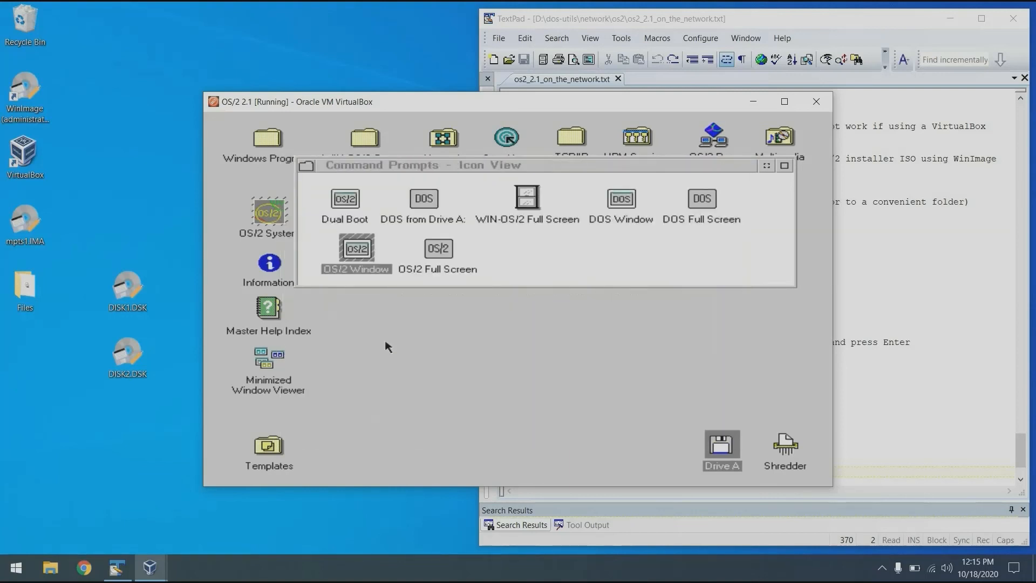
# Exit the OS/2 command window, then shut down OS/2 from the desktop for a system restart.
pyautogui.write('exit')
pyautogui.press('Return')
pyautogui.rightClick(446, 334)
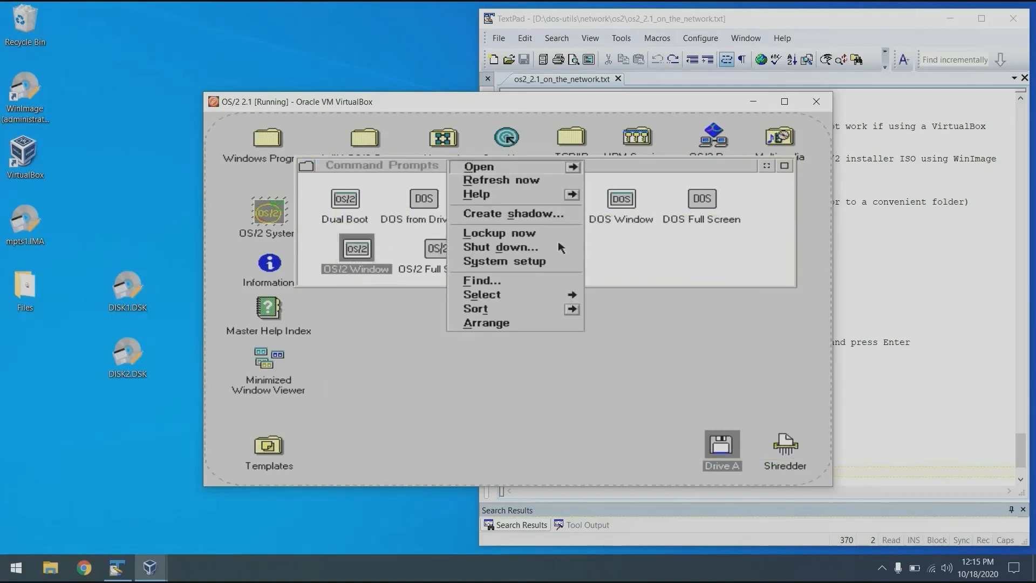
pyautogui.click(547, 248)
pyautogui.click(412, 348)
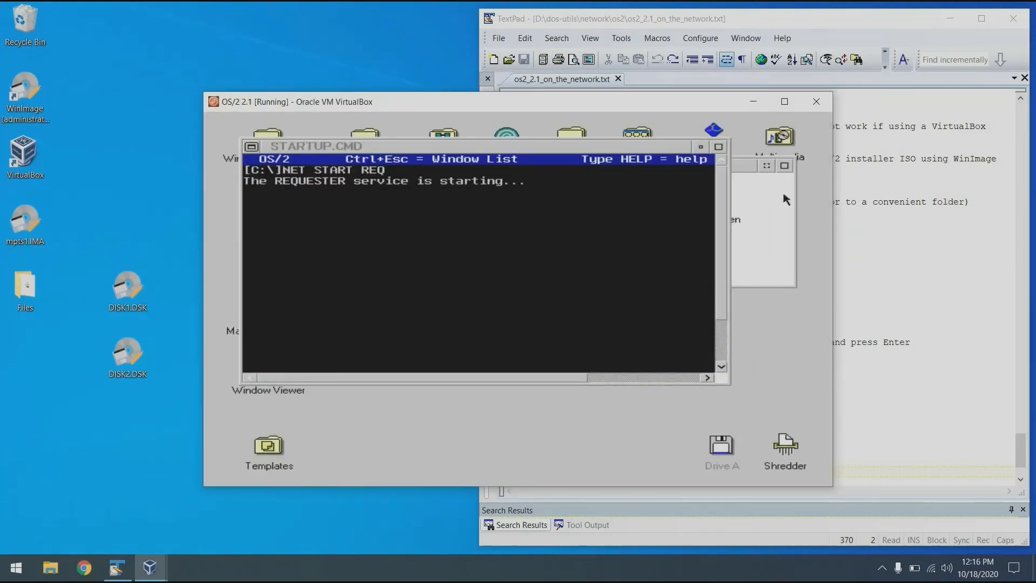
# Test LASER.WAV from the Sound Bites folder inside Multimedia, then close the Digital Audio player.
pyautogui.doubleClick(737, 168)
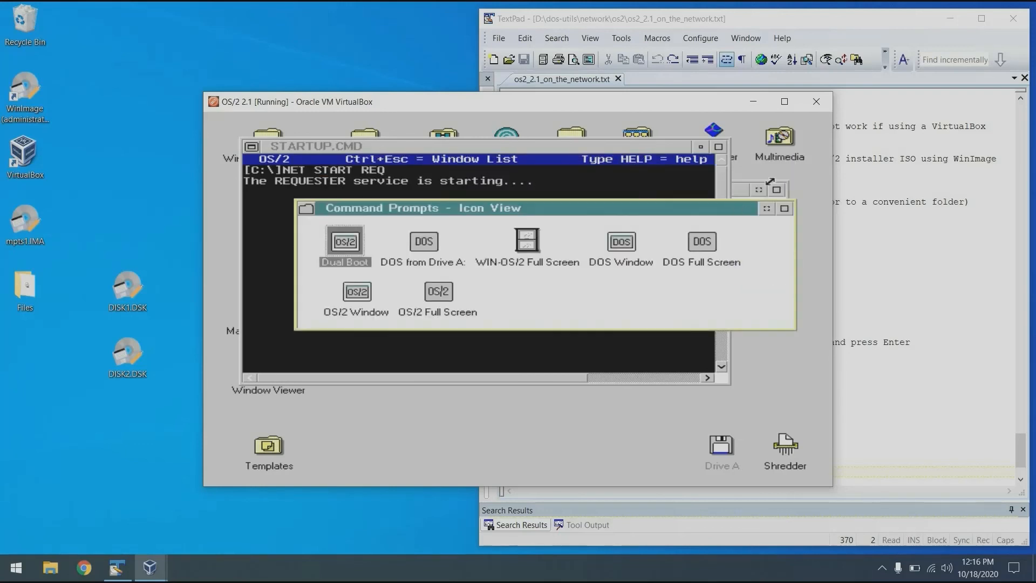
pyautogui.doubleClick(771, 145)
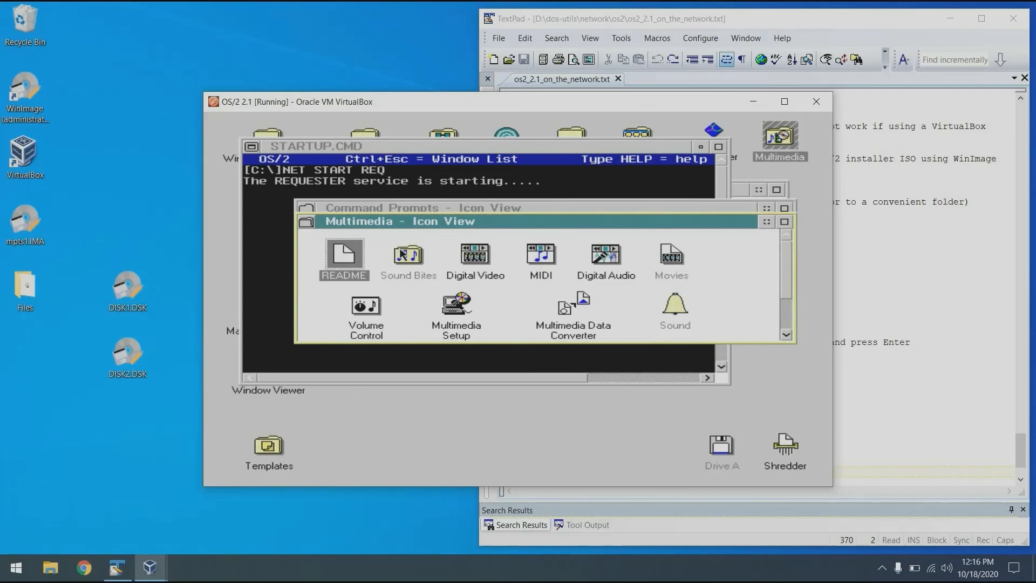
pyautogui.doubleClick(404, 255)
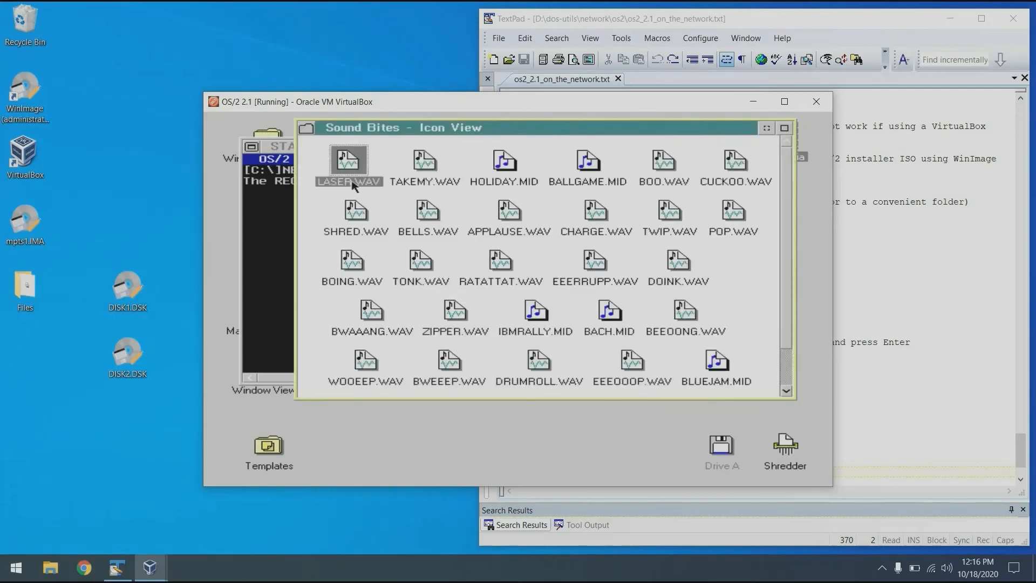
pyautogui.doubleClick(347, 178)
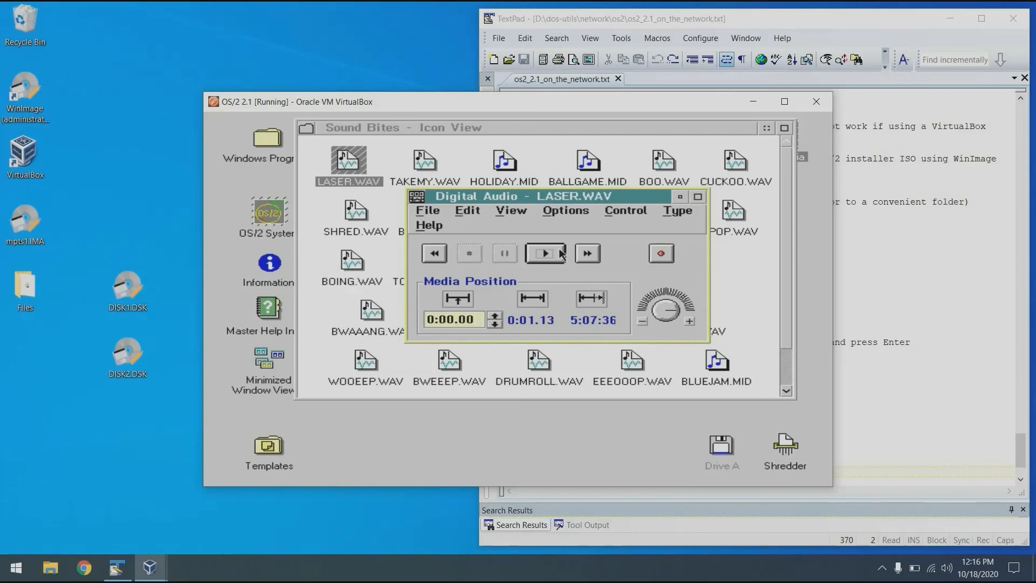
pyautogui.doubleClick(417, 199)
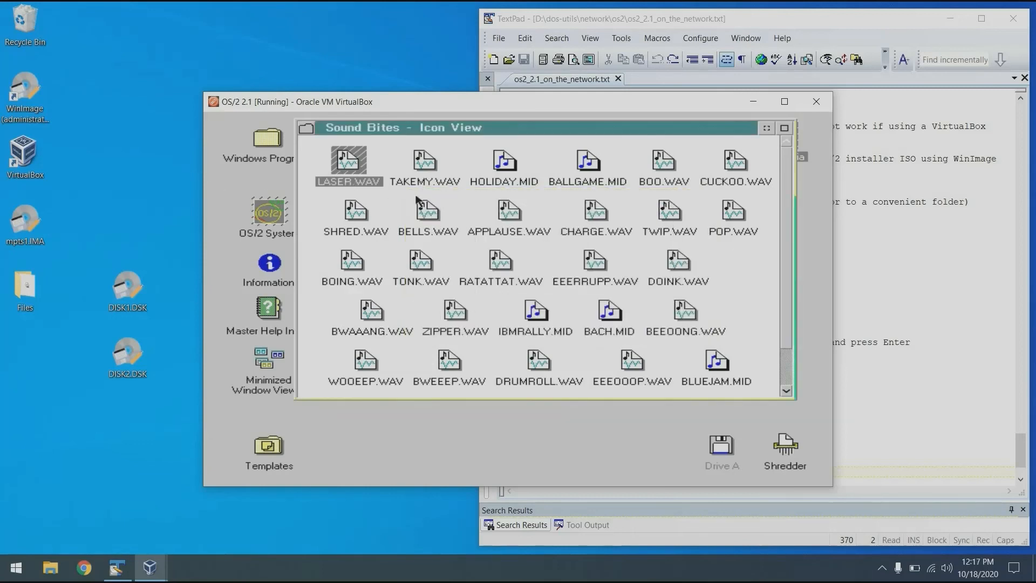
# Open HOLIDAY.MID from Sound Bites, play it briefly in the Media Player and stop playback.
pyautogui.doubleClick(501, 173)
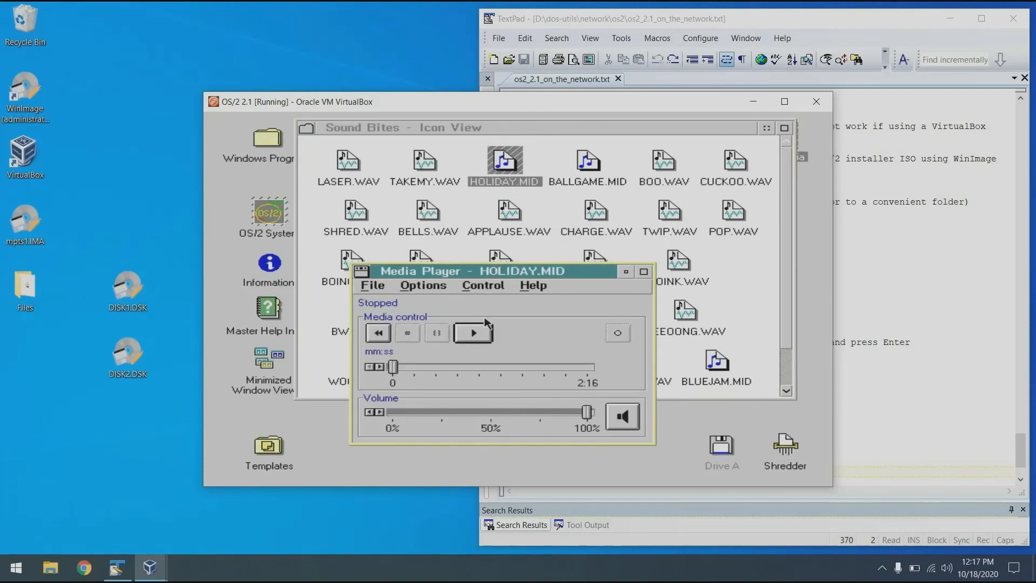
pyautogui.click(484, 326)
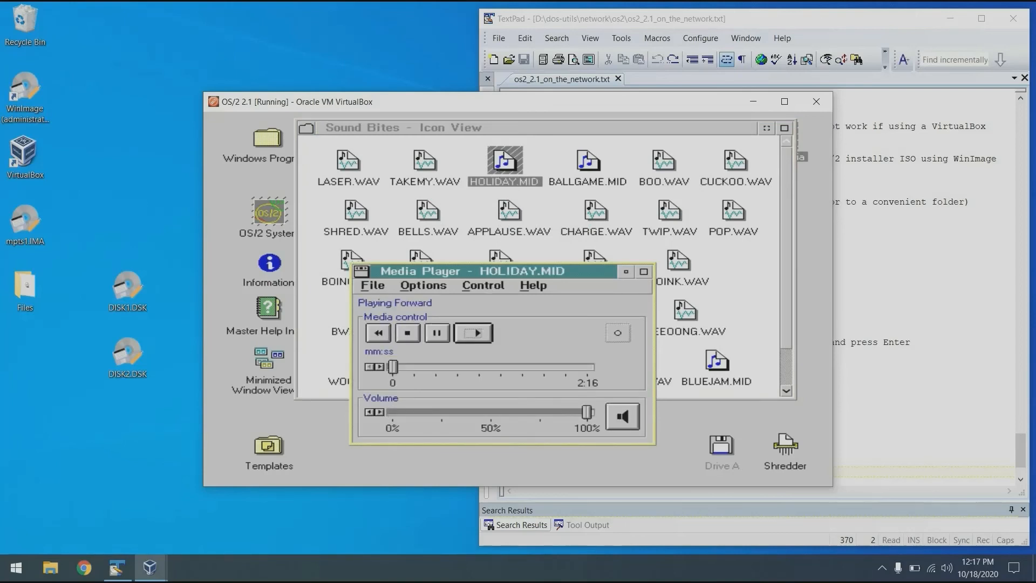
pyautogui.click(413, 331)
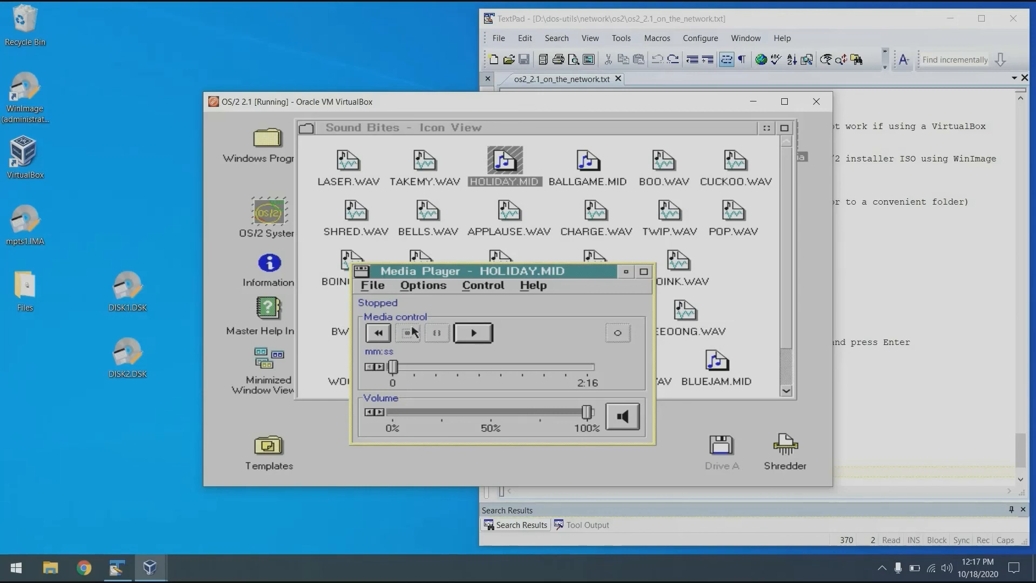